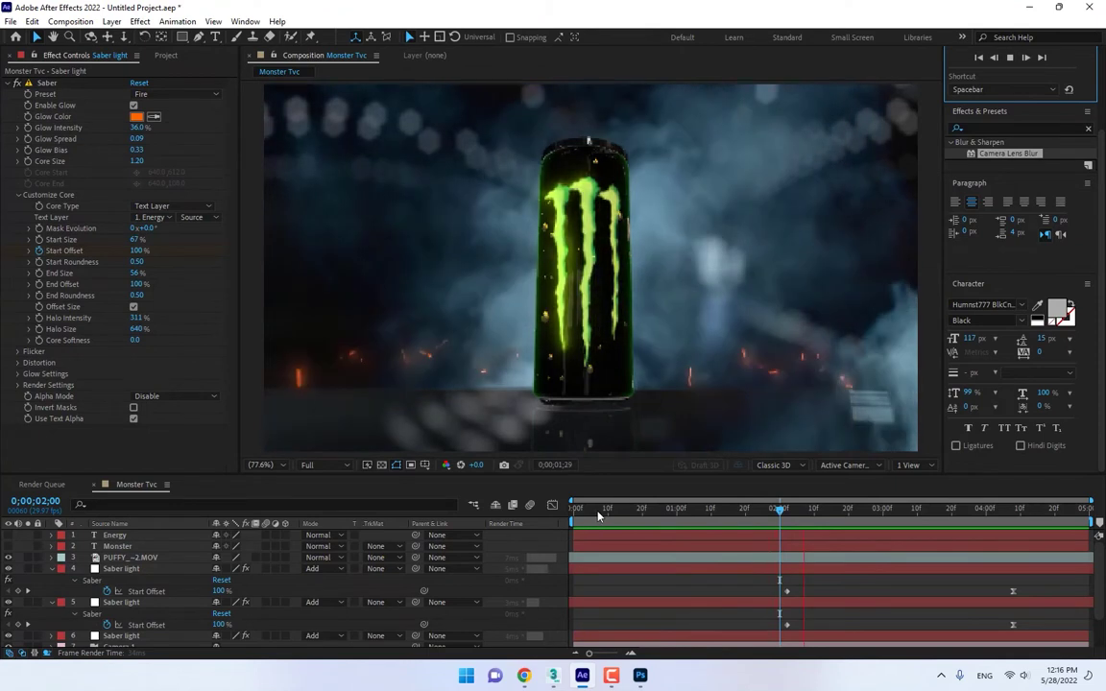
- Scrub through the finished can animation and browse the Just After Effects channel's video list on YouTube
left_click_drag(597, 511, 643, 519)
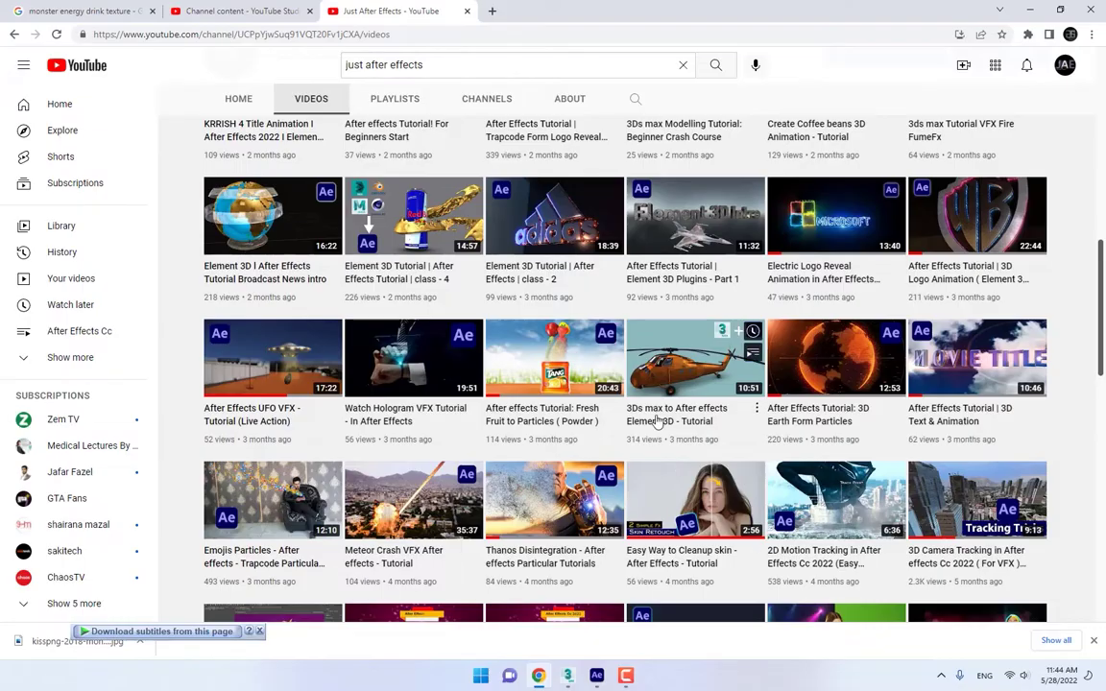
scroll(657, 420, "down", 3)
scroll(657, 420, "down", 2)
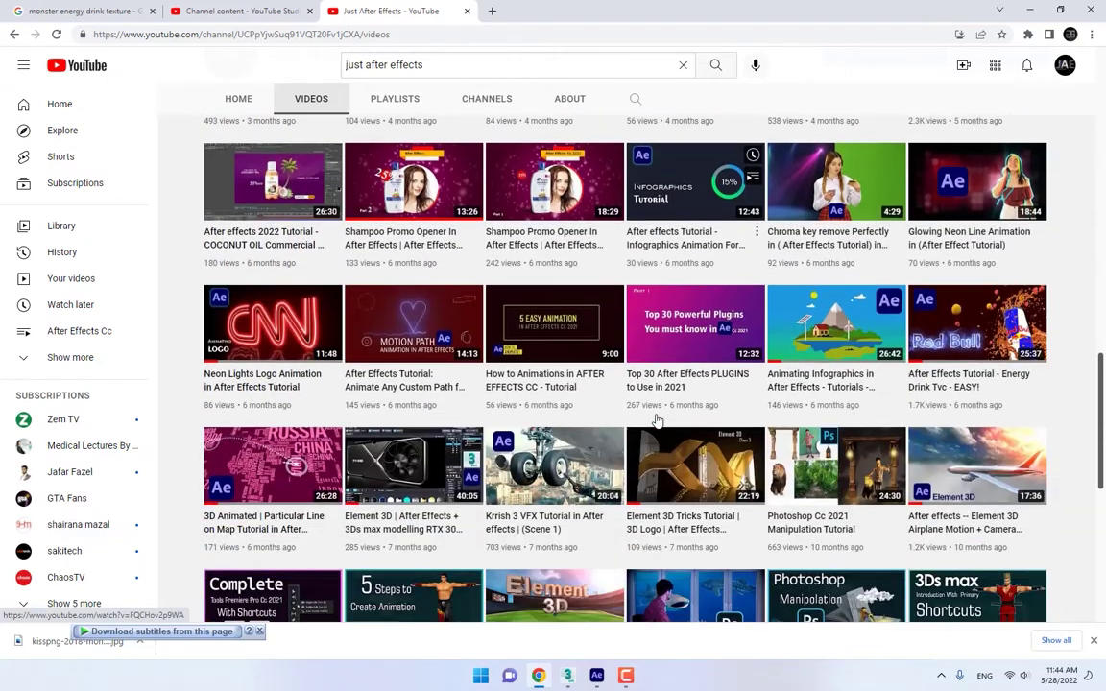
scroll(657, 419, "down", 2)
scroll(656, 419, "up", 8)
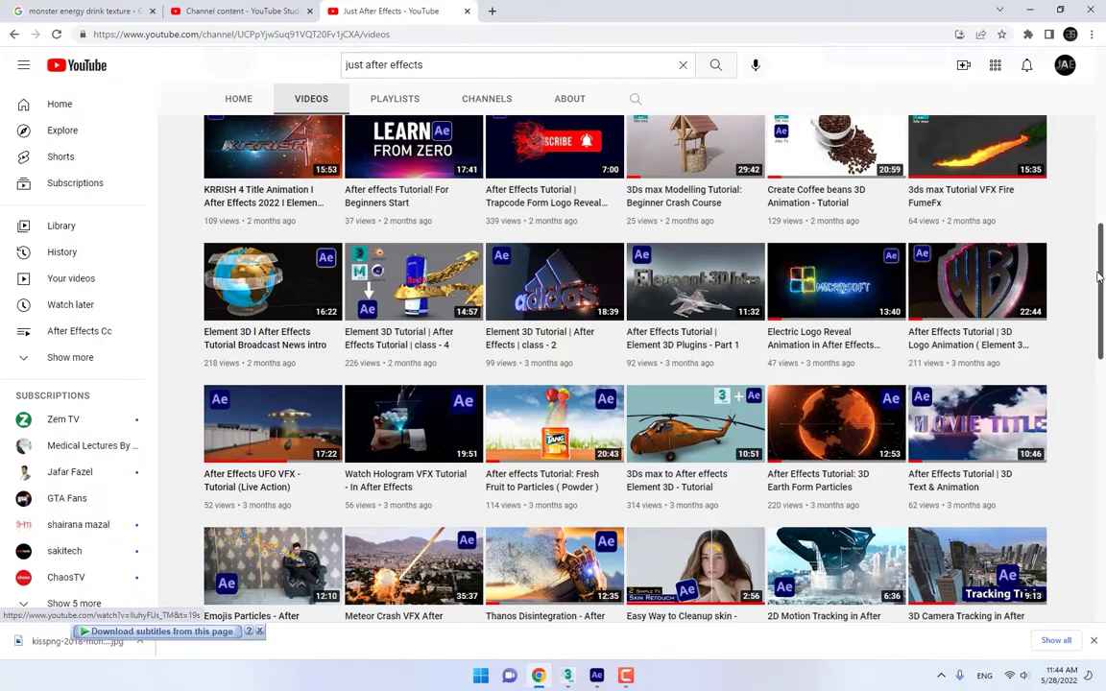
left_click_drag(1101, 276, 1103, 199)
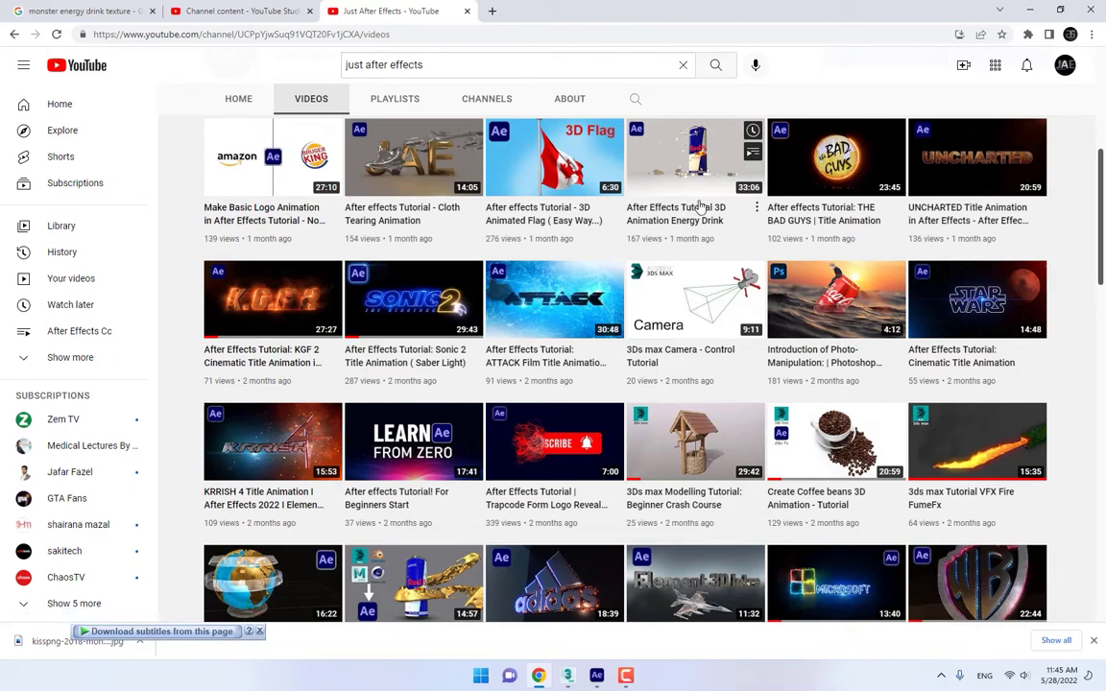
left_click_drag(1103, 182, 1102, 384)
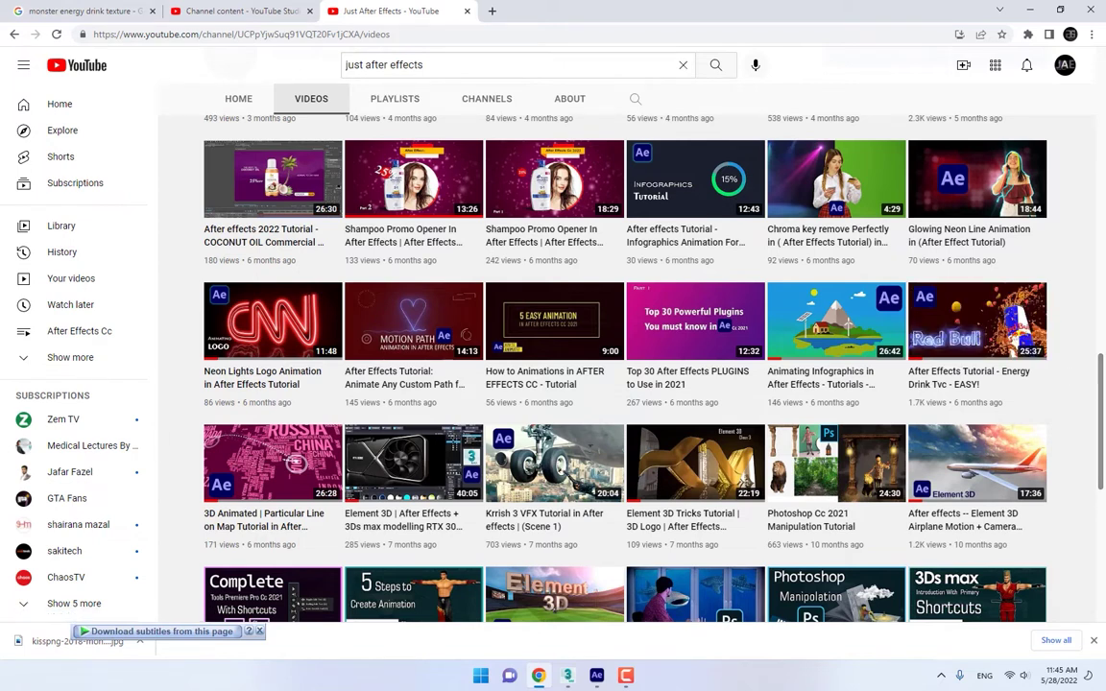
- Switch to After Effects and create a five-second 1280 × 720 composition at 29.97 fps named Monster Tvc
left_click(597, 678)
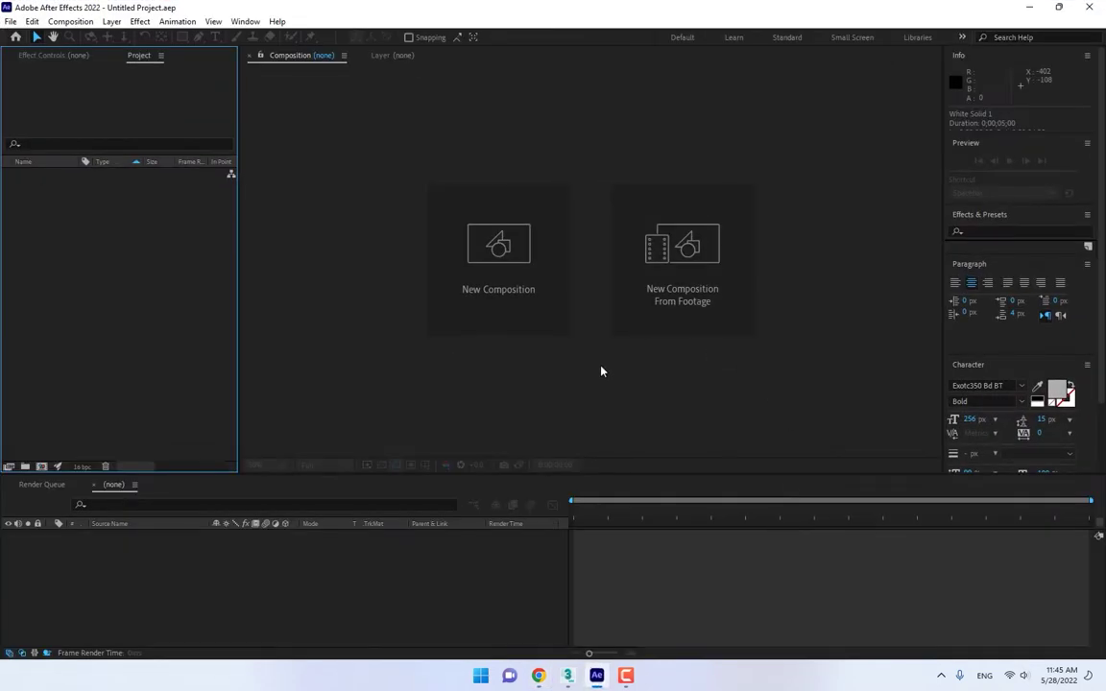
left_click(500, 248)
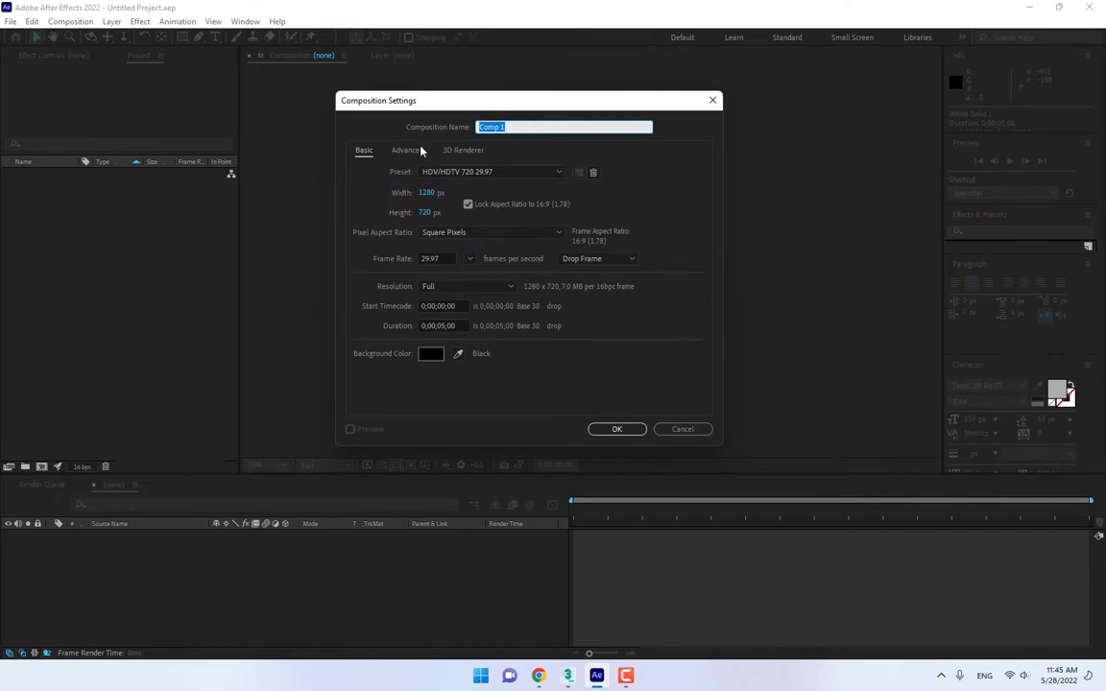
type("Monster 1")
type("wo")
left_click(629, 428)
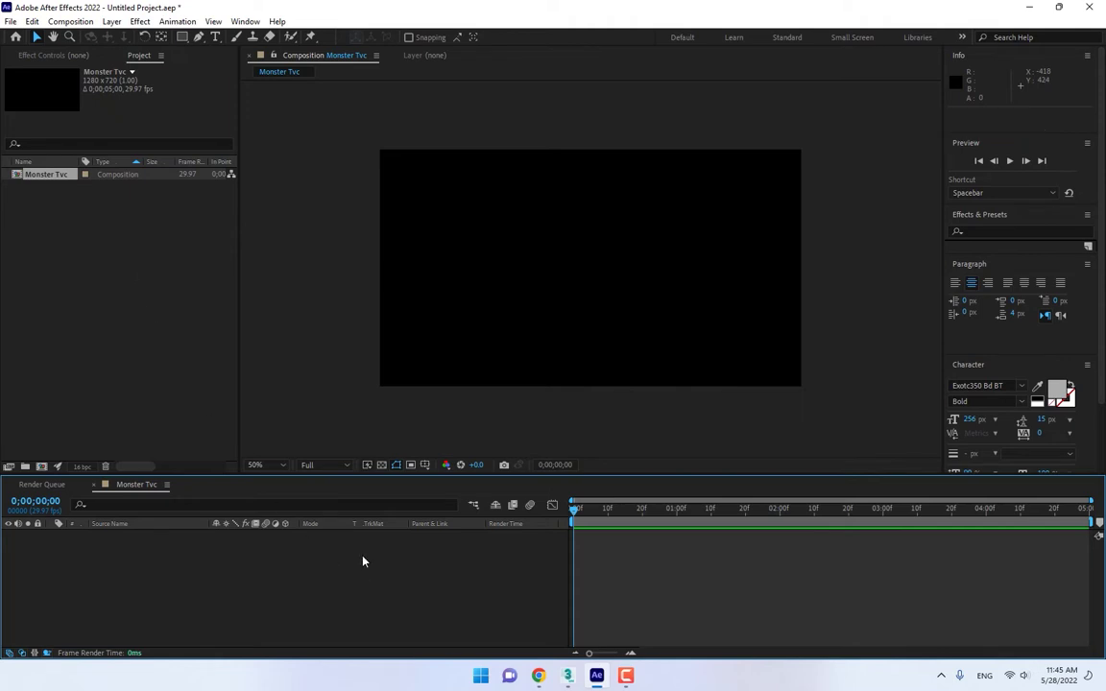
- Add a white 1280 × 720 solid layer named Model to the composition
key("ctrl+y")
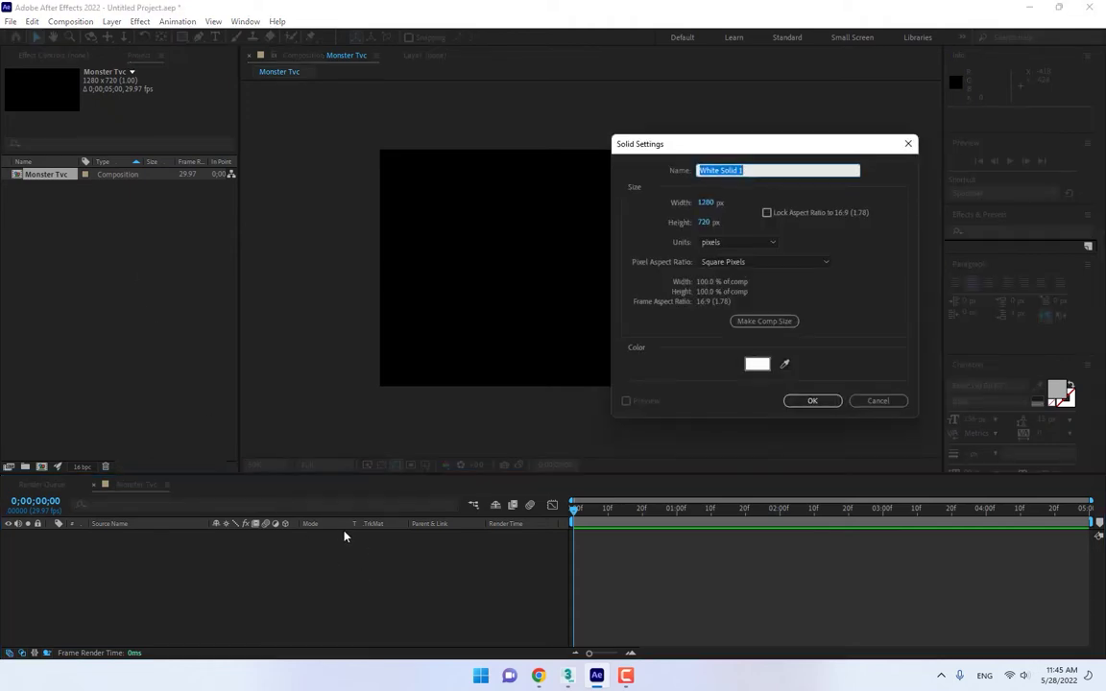
type("Model")
left_click(811, 402)
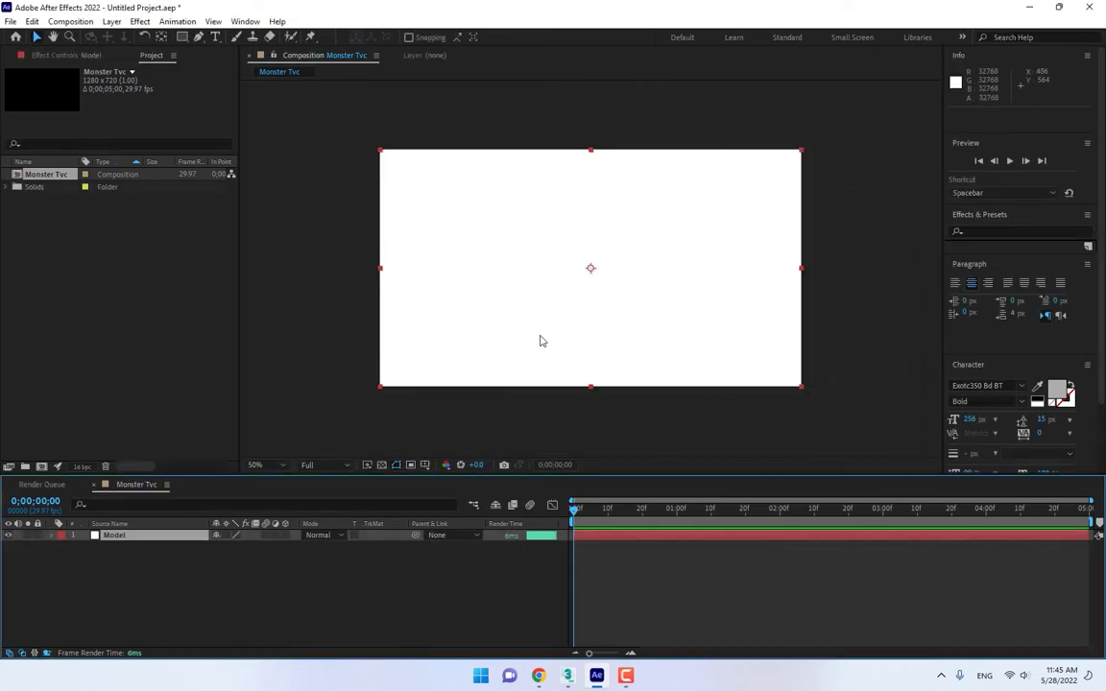
- Apply Video Copilot's Element effect to the Model layer and open its Scene Setup
left_click(139, 21)
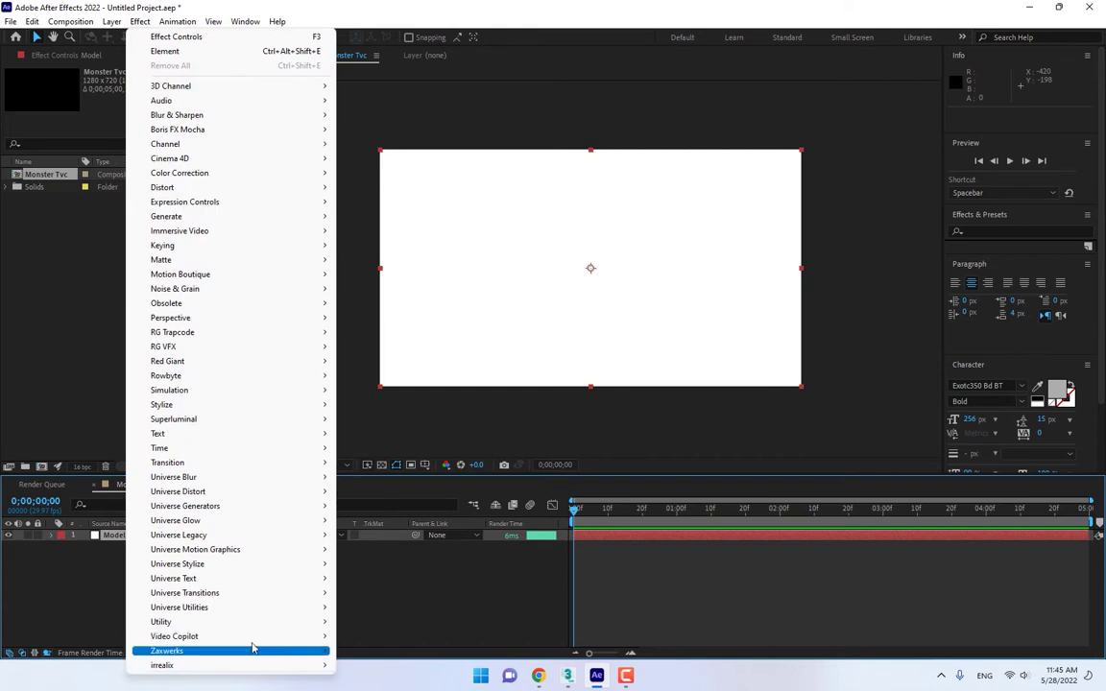
mouse_move(250, 639)
left_click(372, 636)
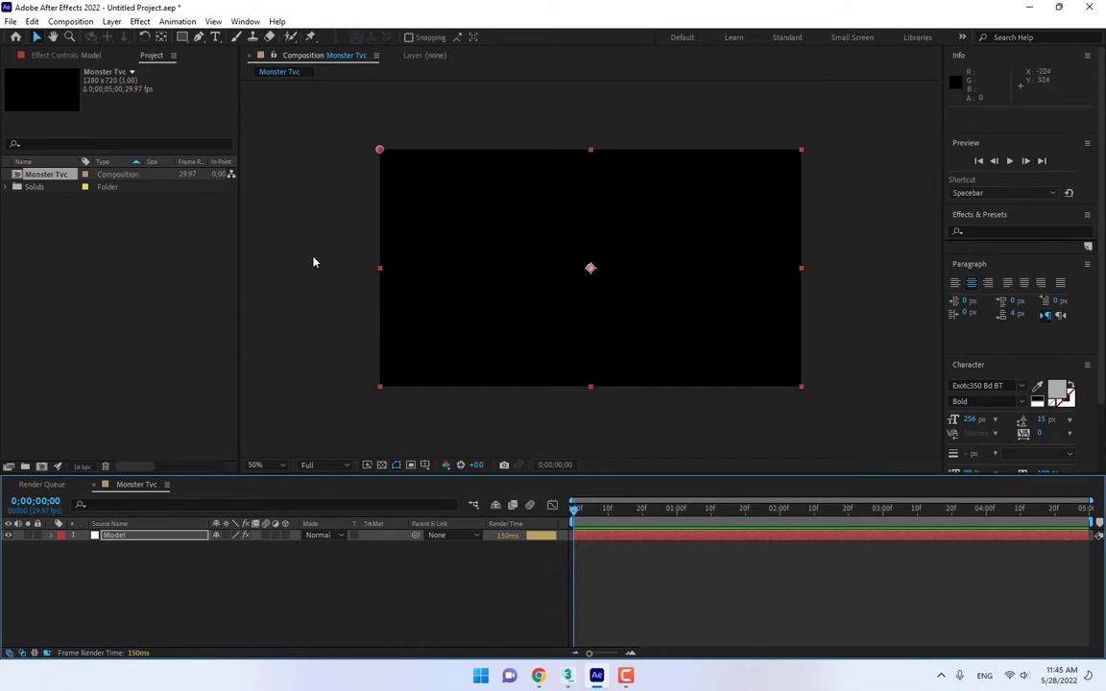
left_click(88, 55)
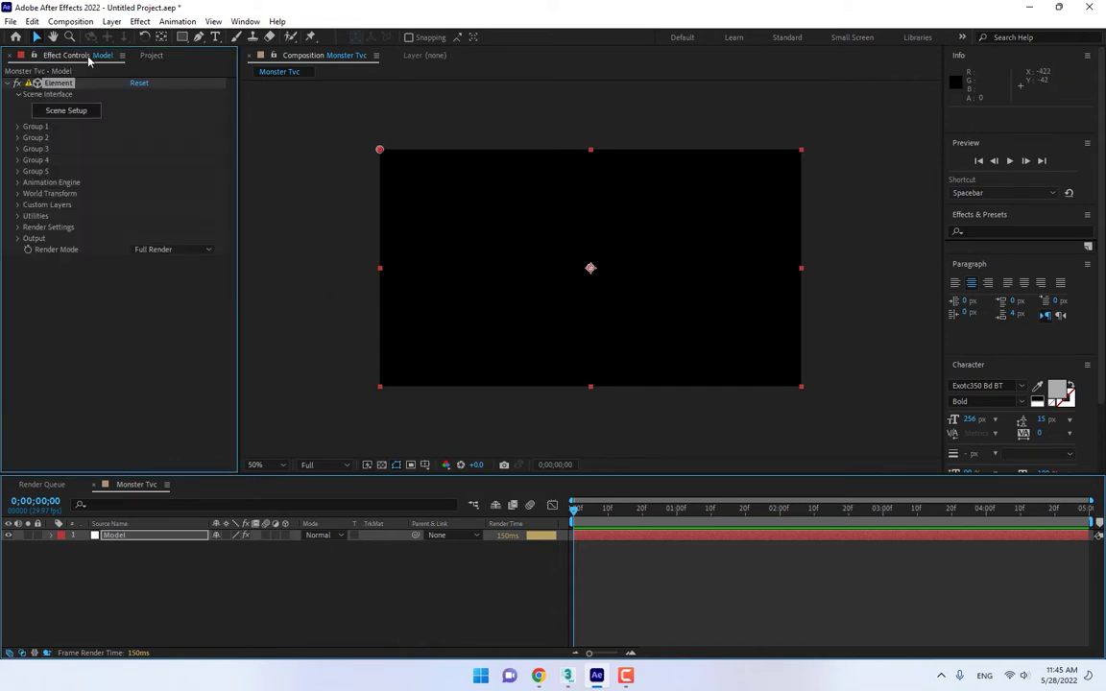
left_click(71, 113)
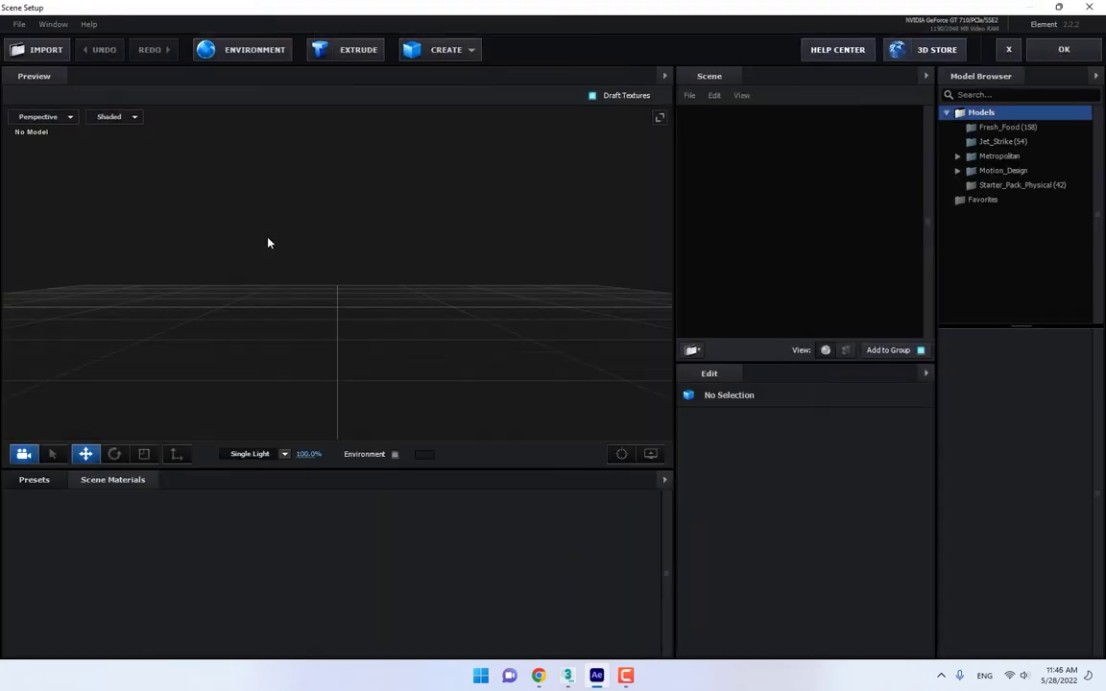
- Import TVC.obj from the Materials folder on the Desktop, keeping the default import preferences
left_click(50, 57)
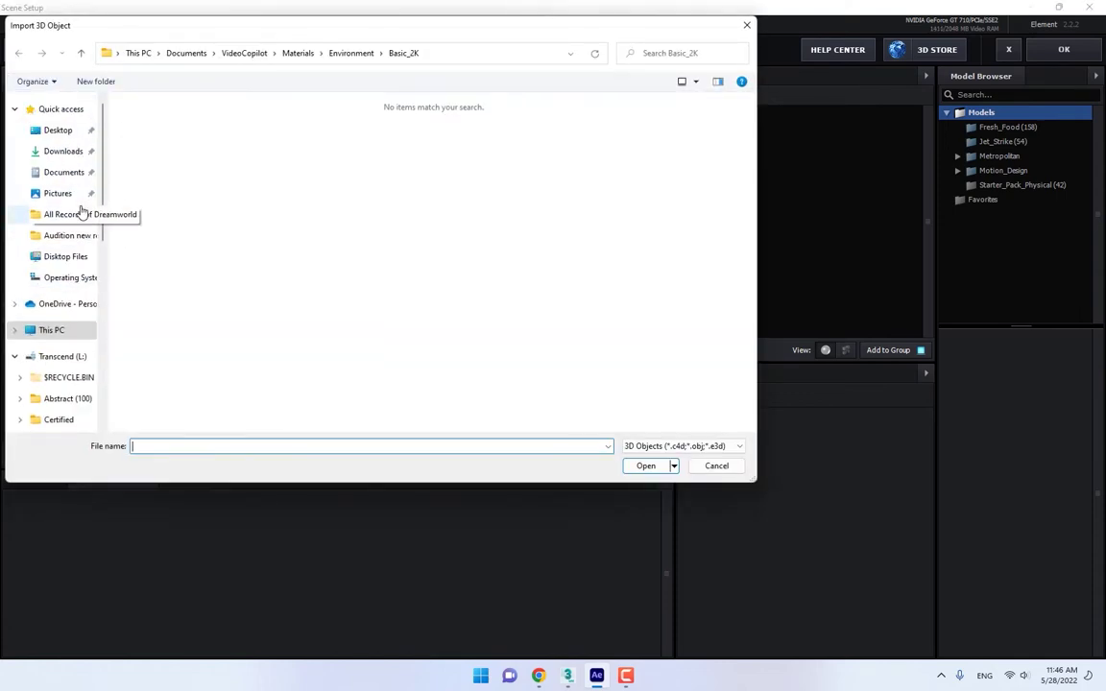
left_click(40, 130)
scroll(384, 336, "down", 3)
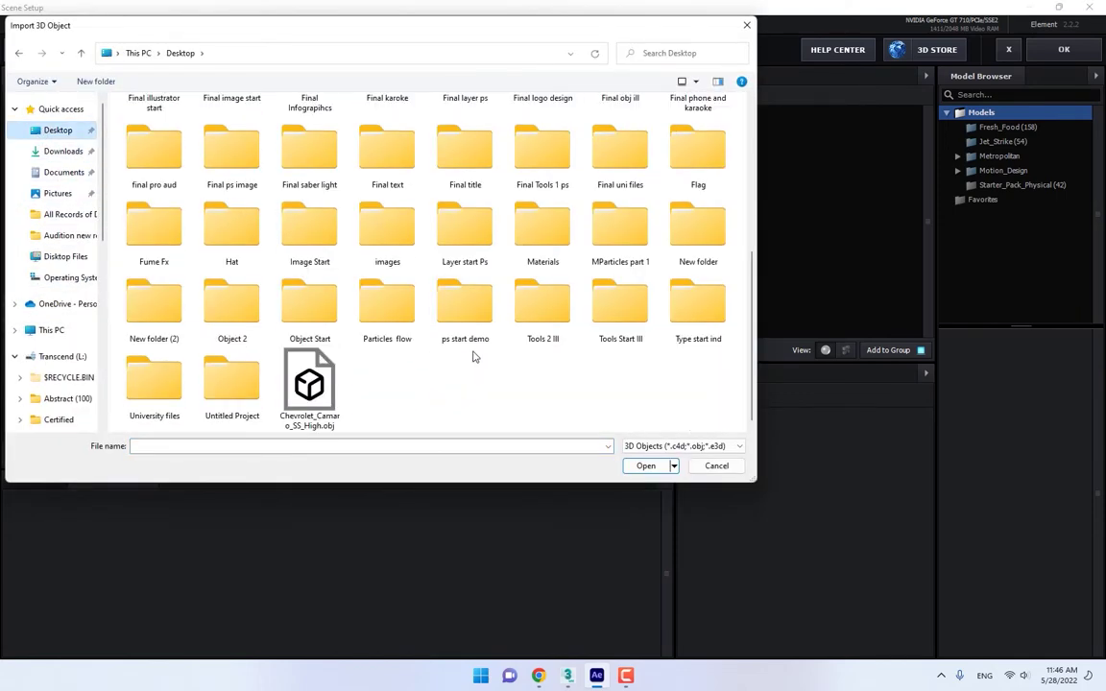
double_click(549, 236)
left_click(146, 139)
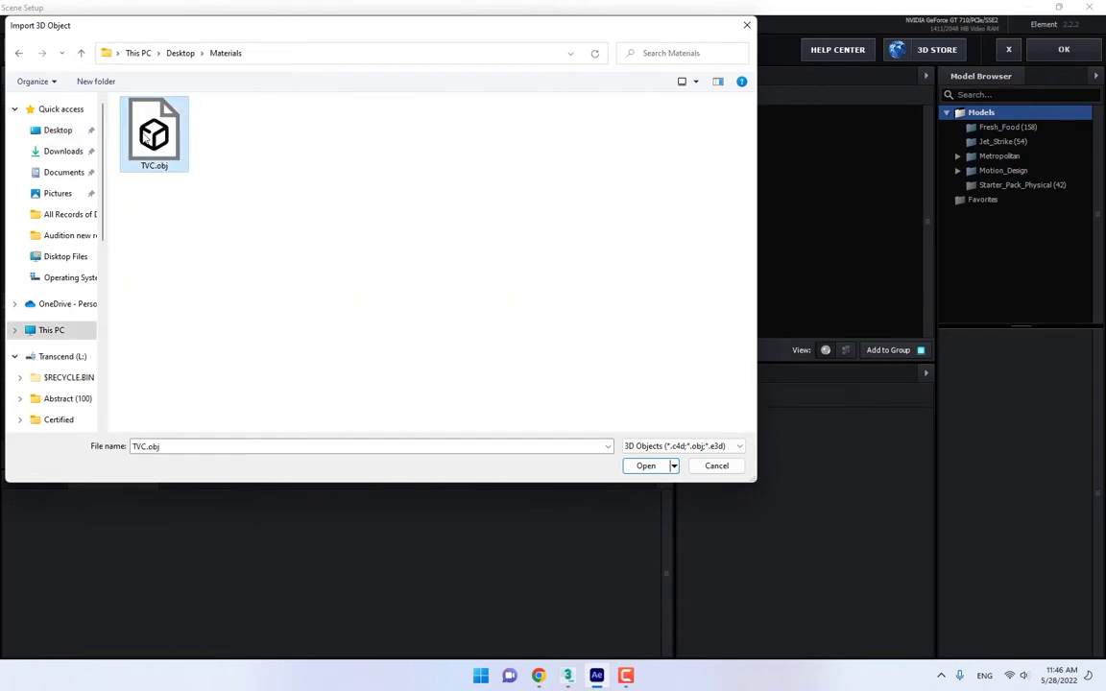
left_click(649, 466)
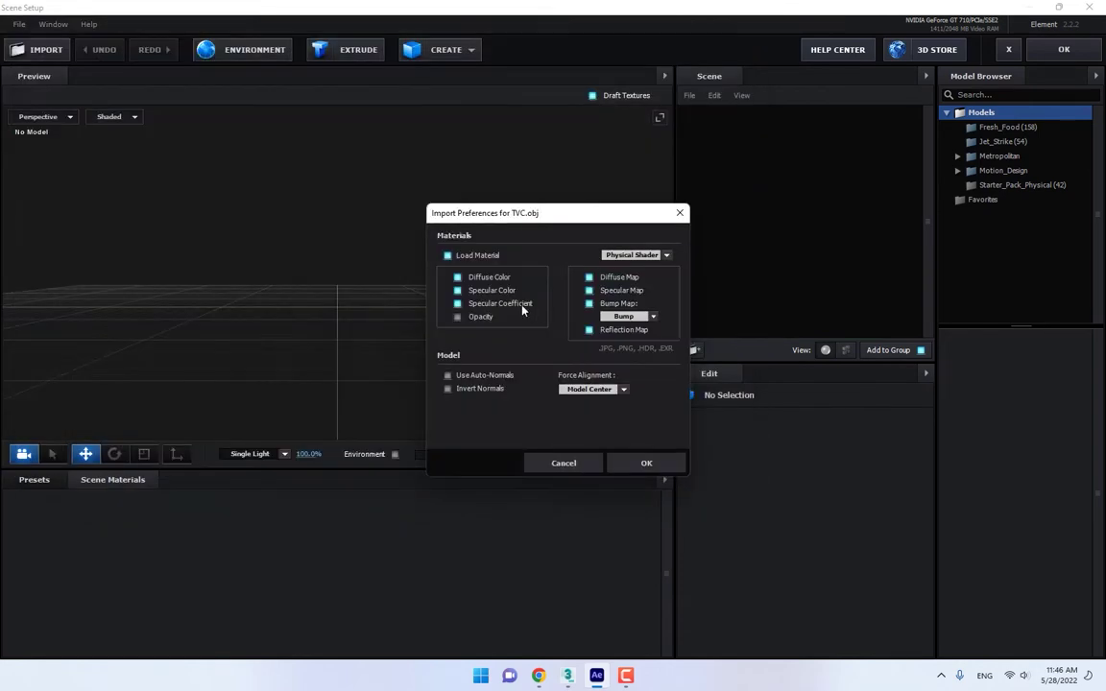
left_click(646, 463)
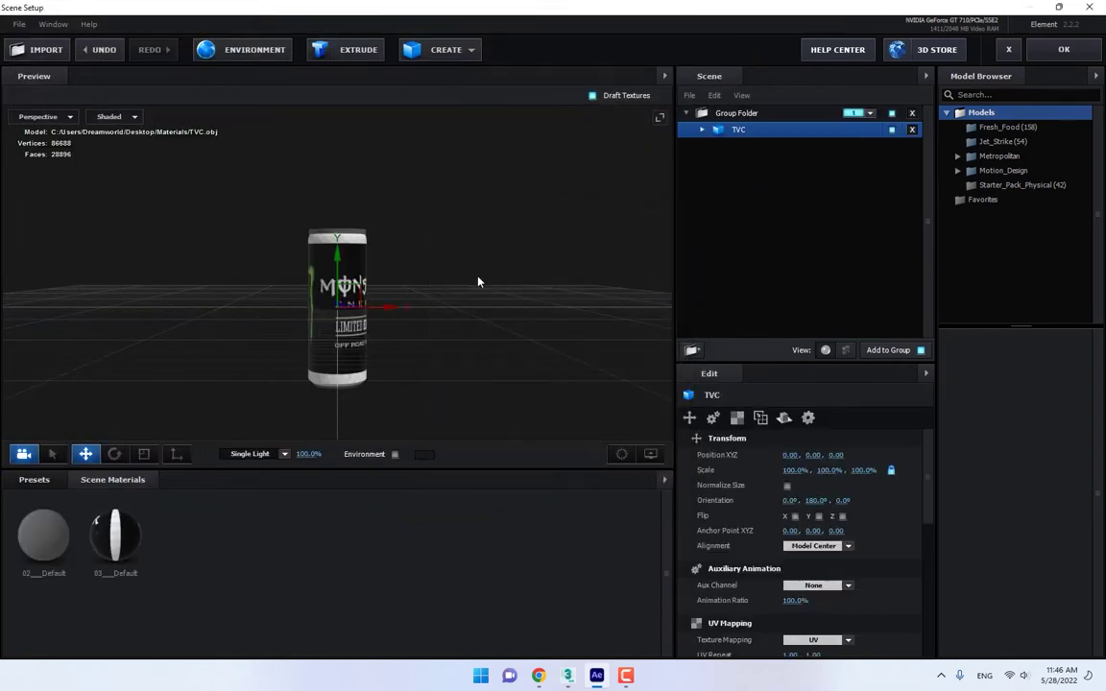
- Raise the can model along its Y axis to a position of about 0.69 so it stands on the grid
left_click_drag(317, 292, 418, 280)
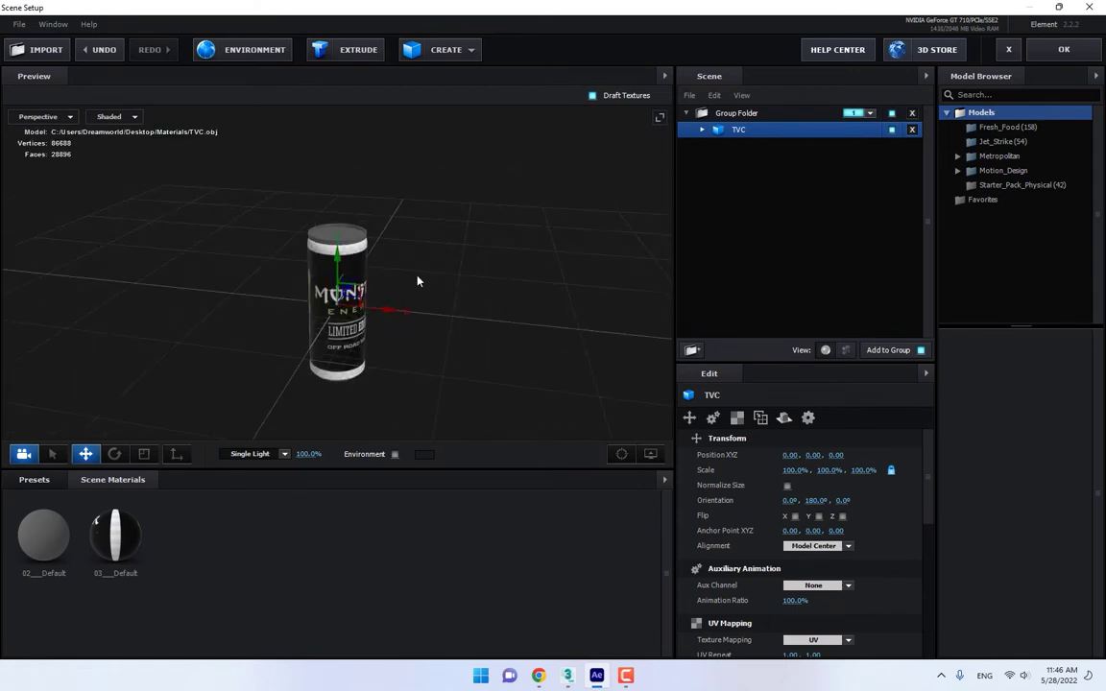
left_click_drag(341, 261, 341, 185)
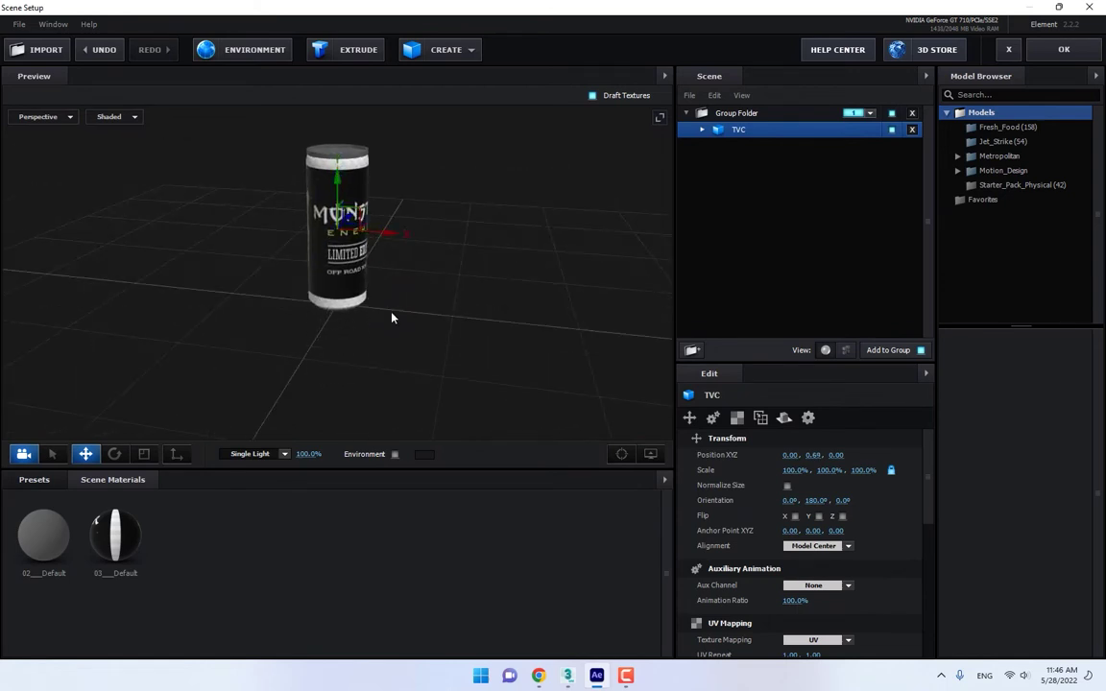
left_click_drag(389, 316, 447, 342)
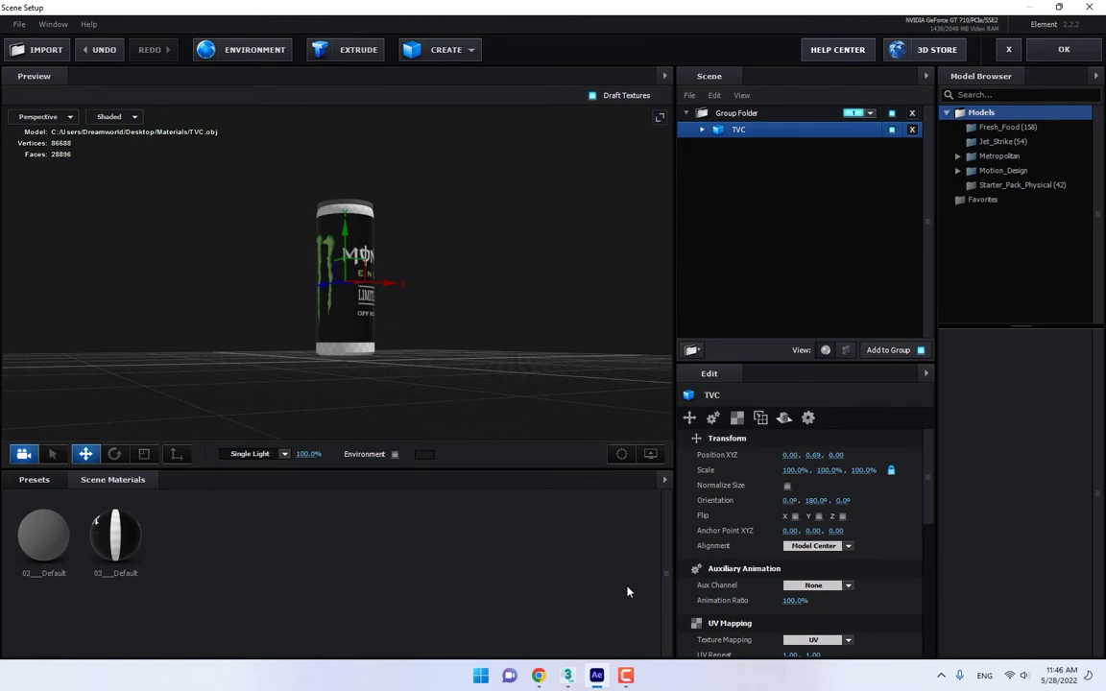
- Switch to 3ds Max and select the can together with its water droplets
left_click(573, 677)
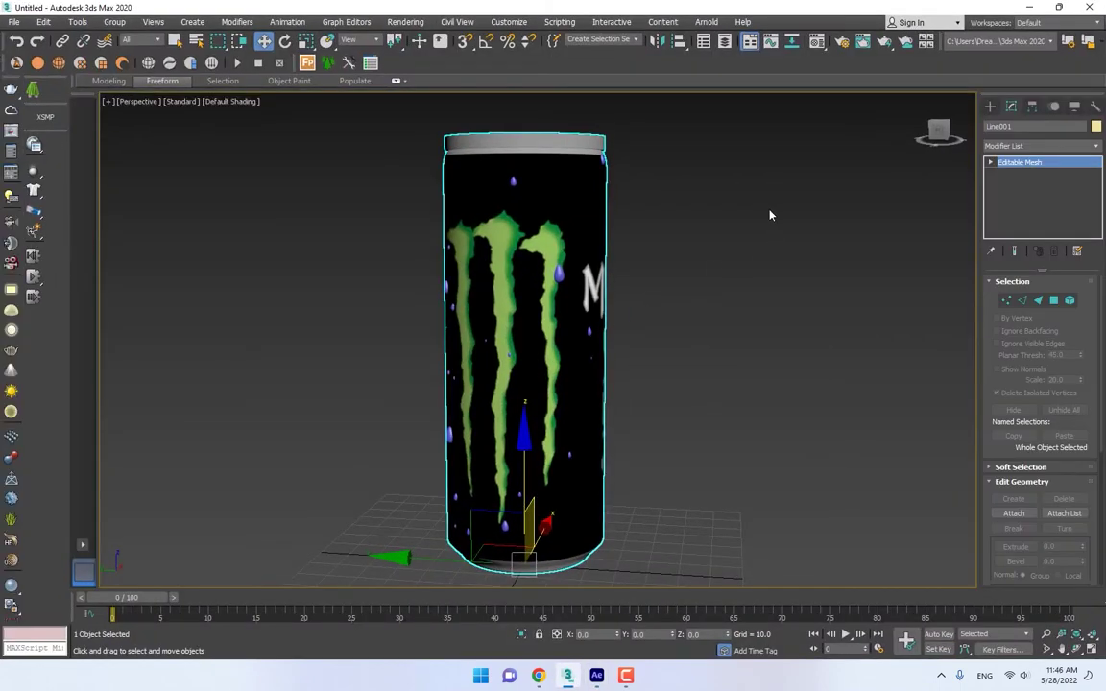
mouse_move(939, 132)
left_mouse_down()
mouse_move(960, 156)
mouse_move(941, 139)
left_mouse_up()
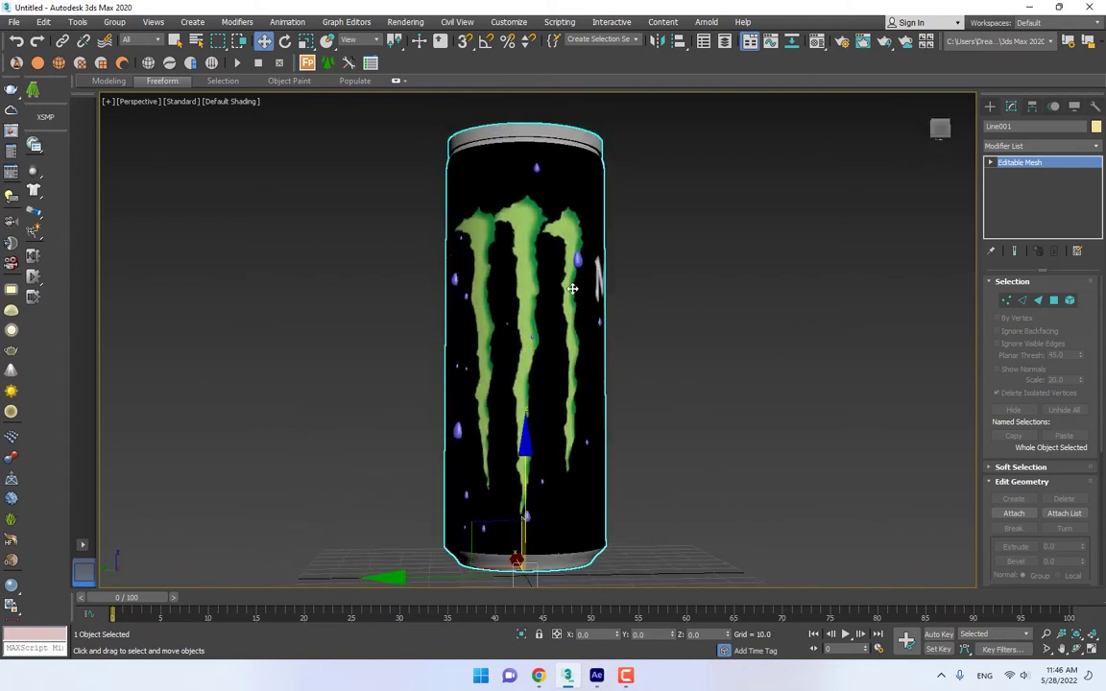
left_click(15, 21)
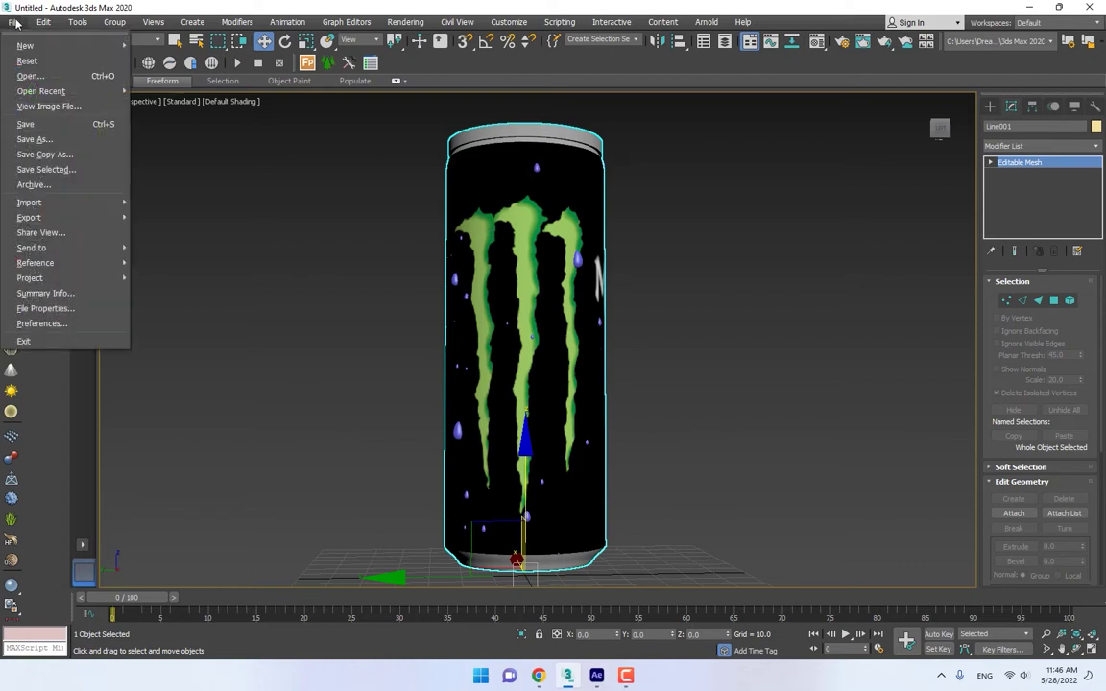
mouse_move(79, 216)
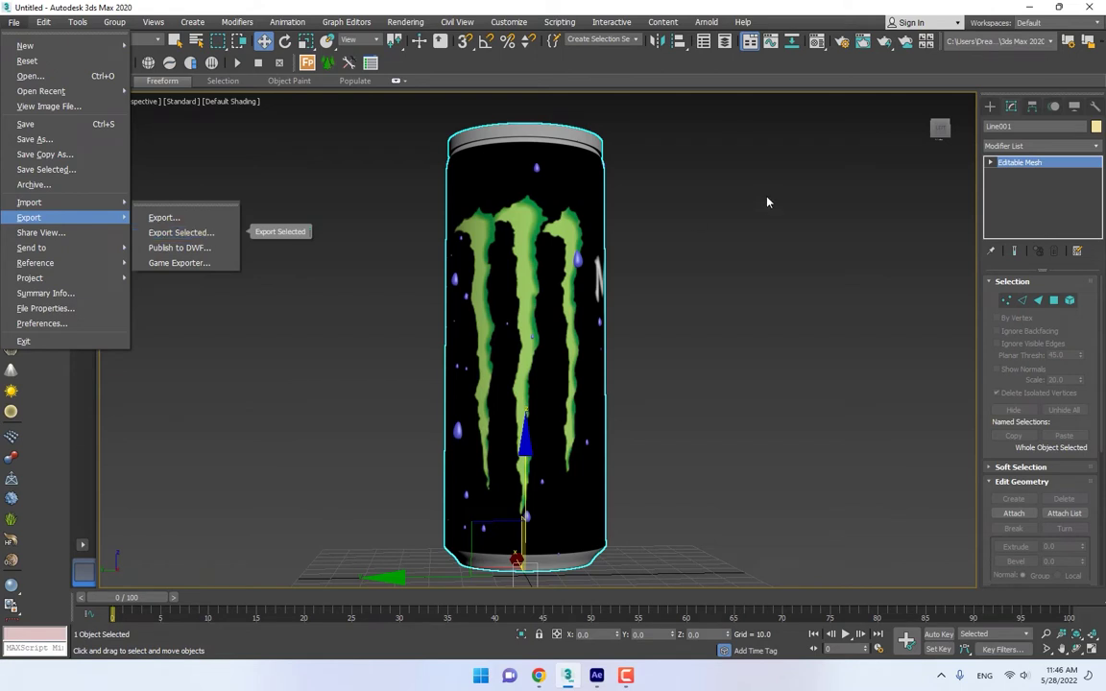
left_click(351, 418)
left_click_drag(939, 136, 308, 427)
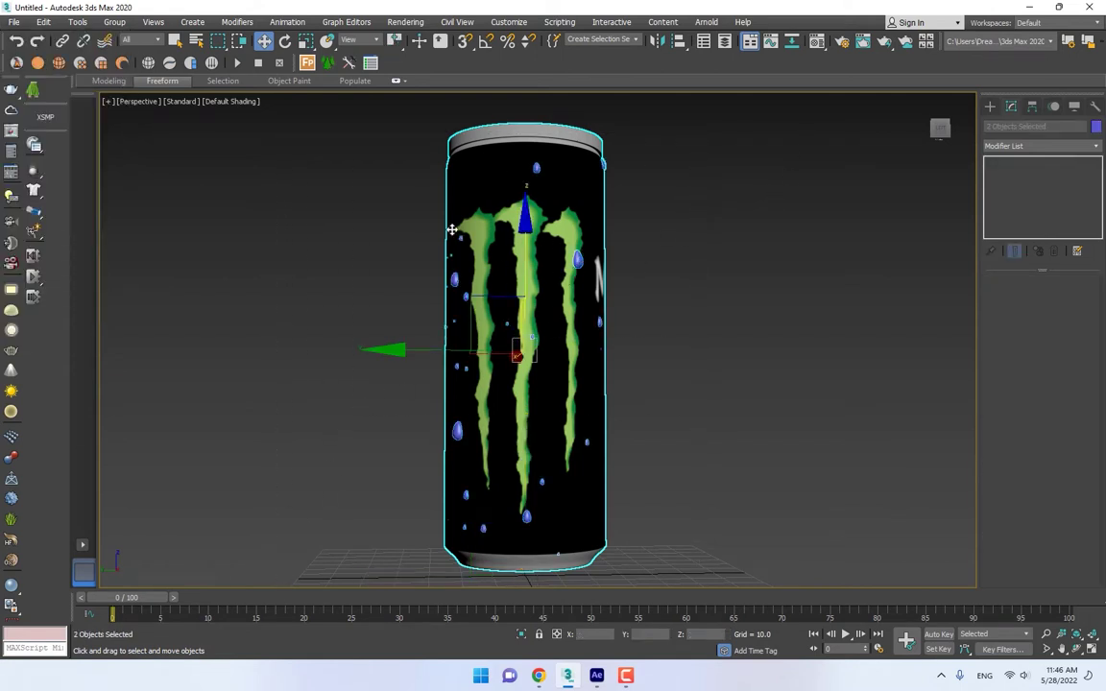
- Start exporting only the selected objects, with gw::OBJ-Exporter (*.OBJ) as the file type
left_click(15, 21)
mouse_move(38, 217)
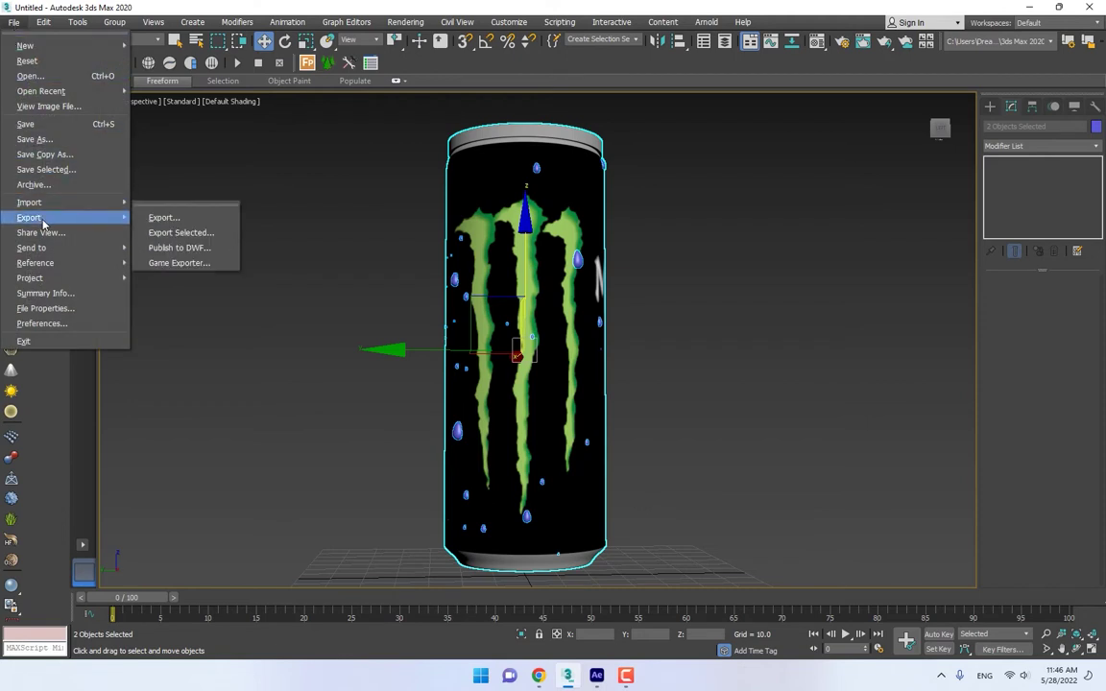
left_click(220, 232)
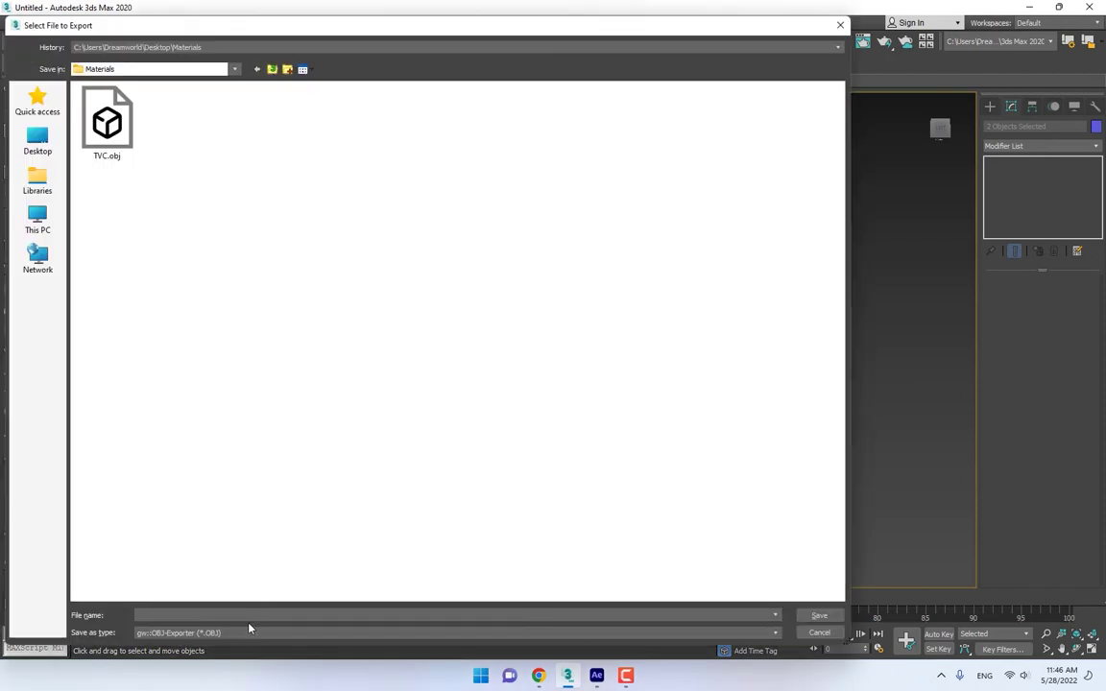
left_click(248, 629)
left_click(229, 586)
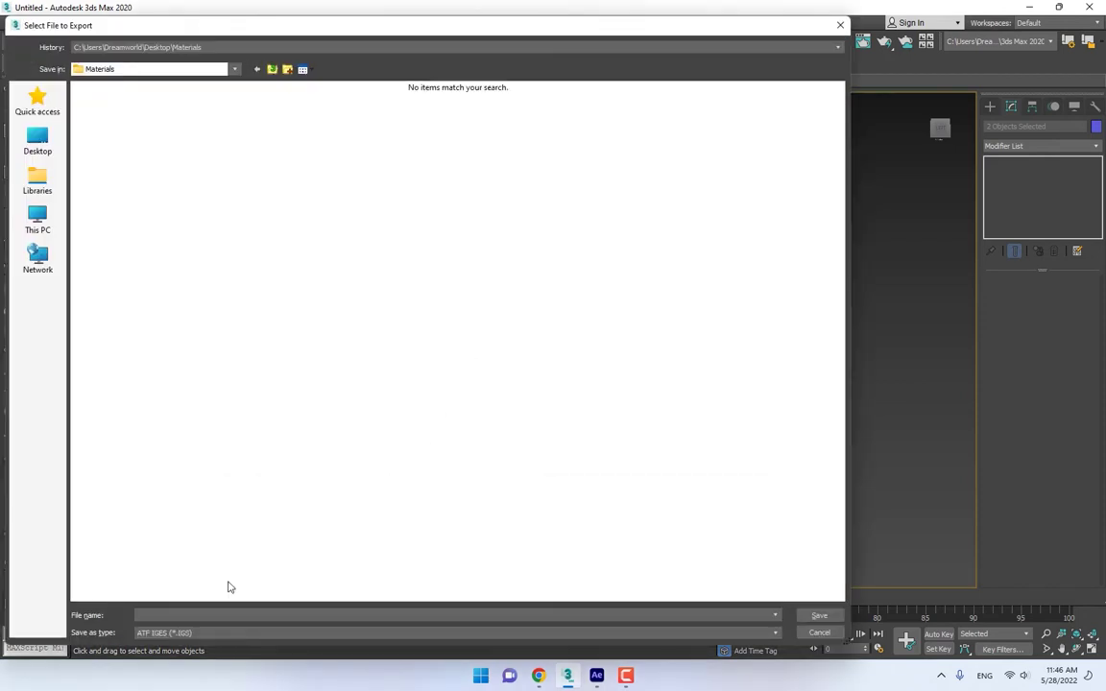
left_click(240, 635)
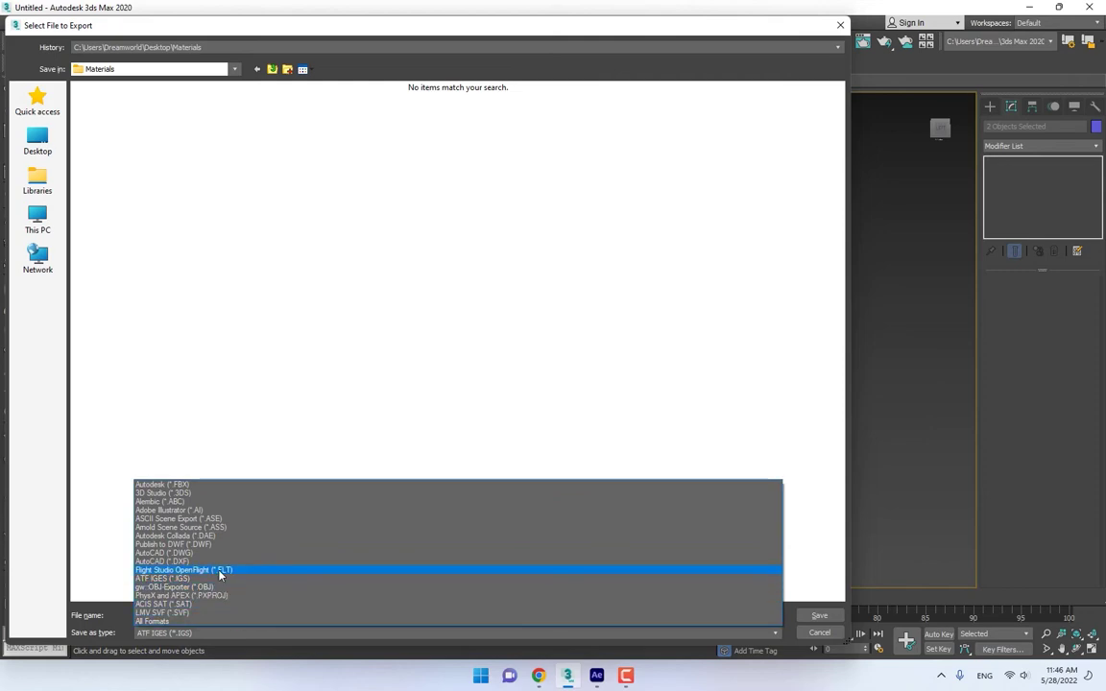
left_click(219, 589)
- Export over TVC.obj in the Materials folder with the default OBJ options, and return to Element's Scene Setup in After Effects
left_click(108, 116)
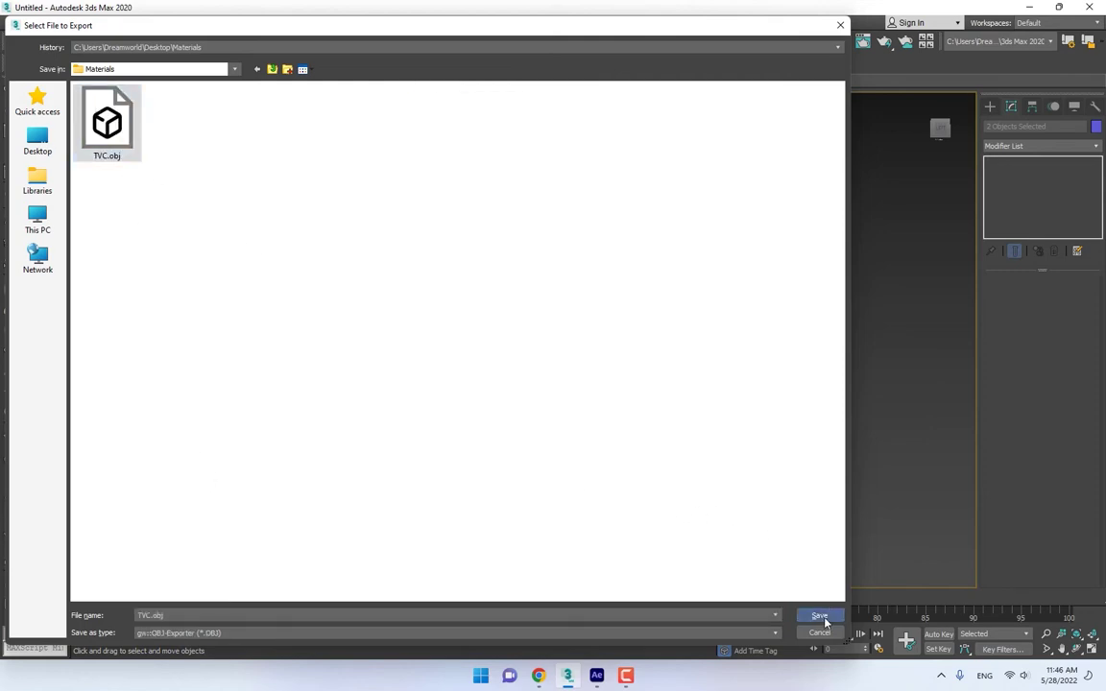
left_click(819, 615)
left_click(595, 385)
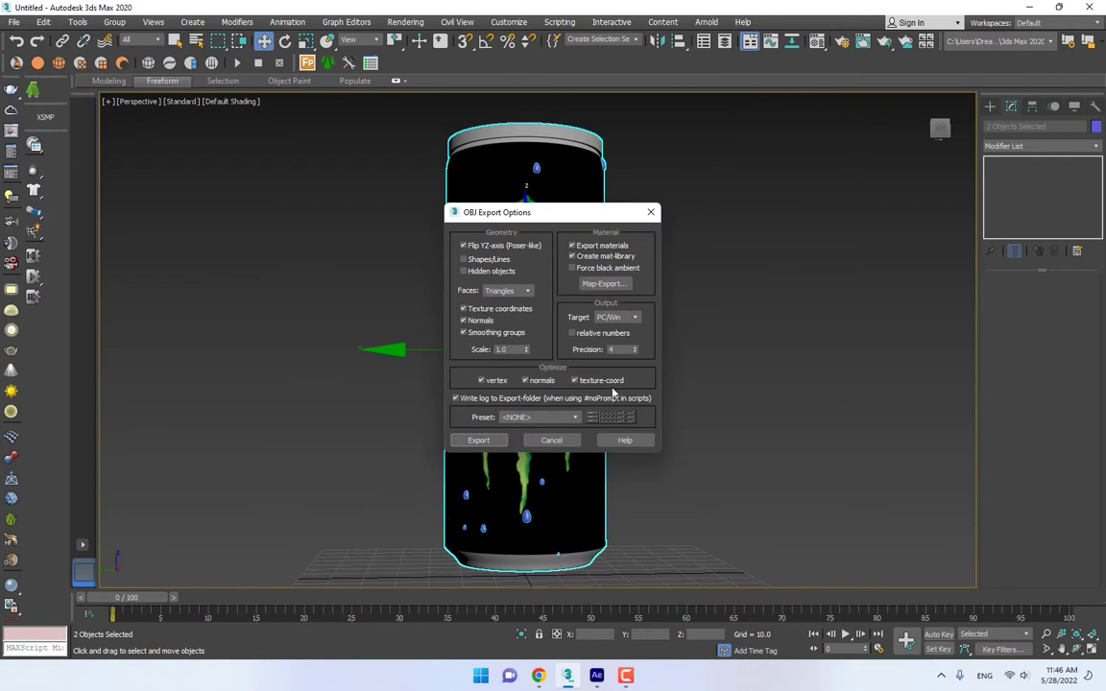
left_click(478, 439)
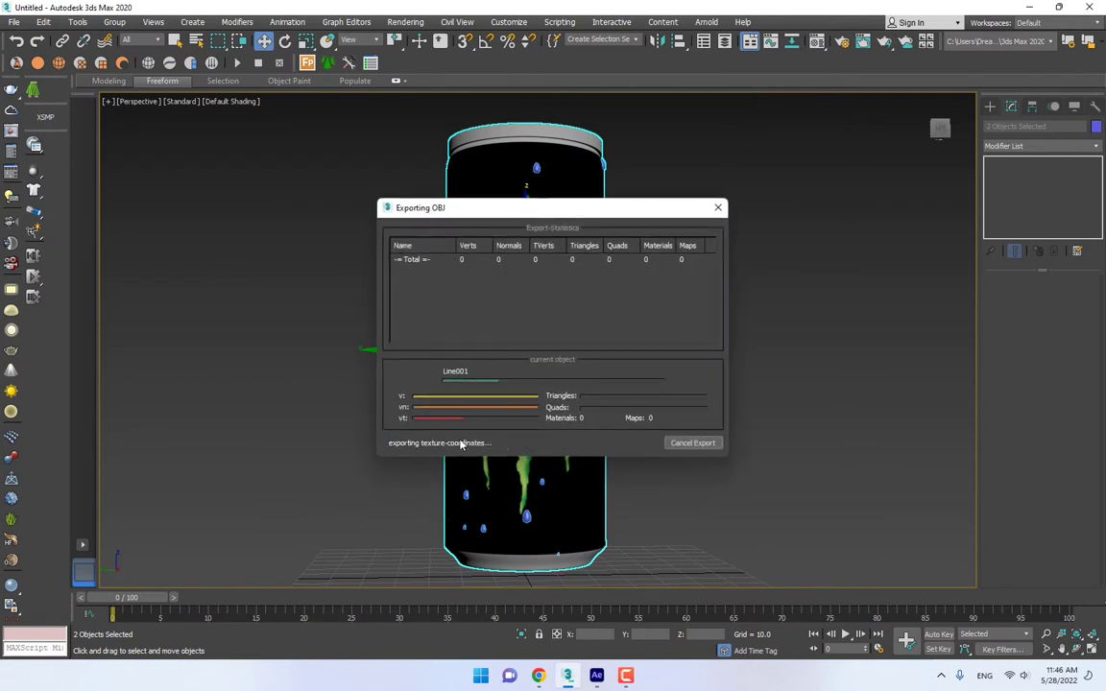
left_click(692, 443)
left_click(596, 677)
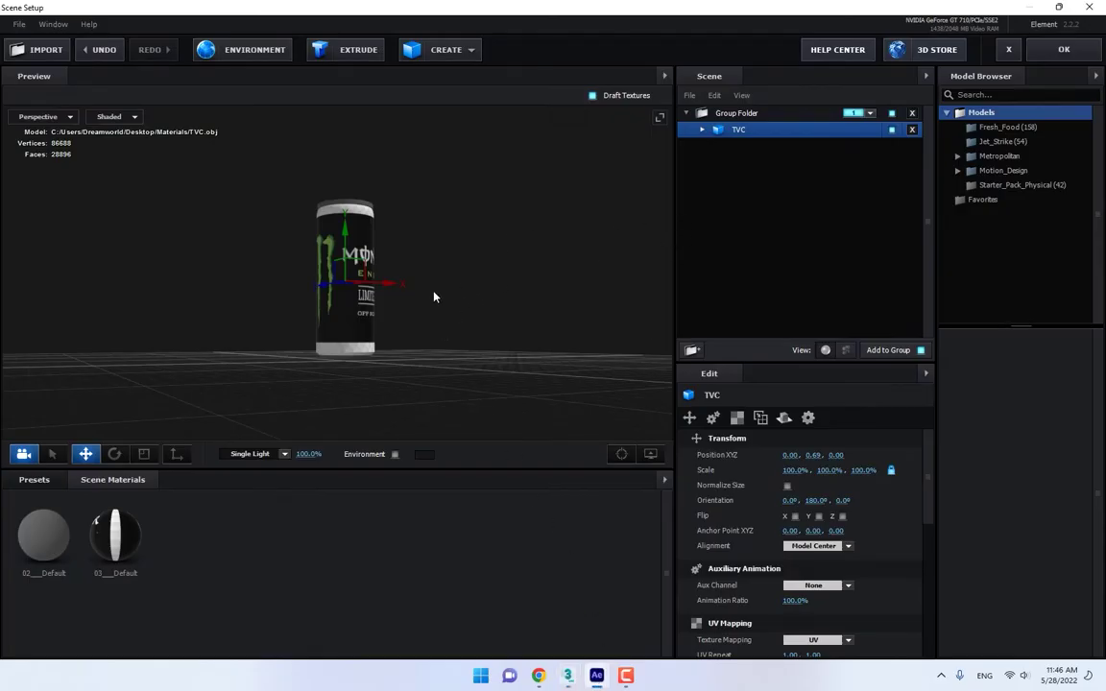
- Examine the updated can and its water droplets from several angles, with the TVC model's material list expanded
left_click_drag(433, 298, 486, 250)
scroll(407, 277, "up", 3)
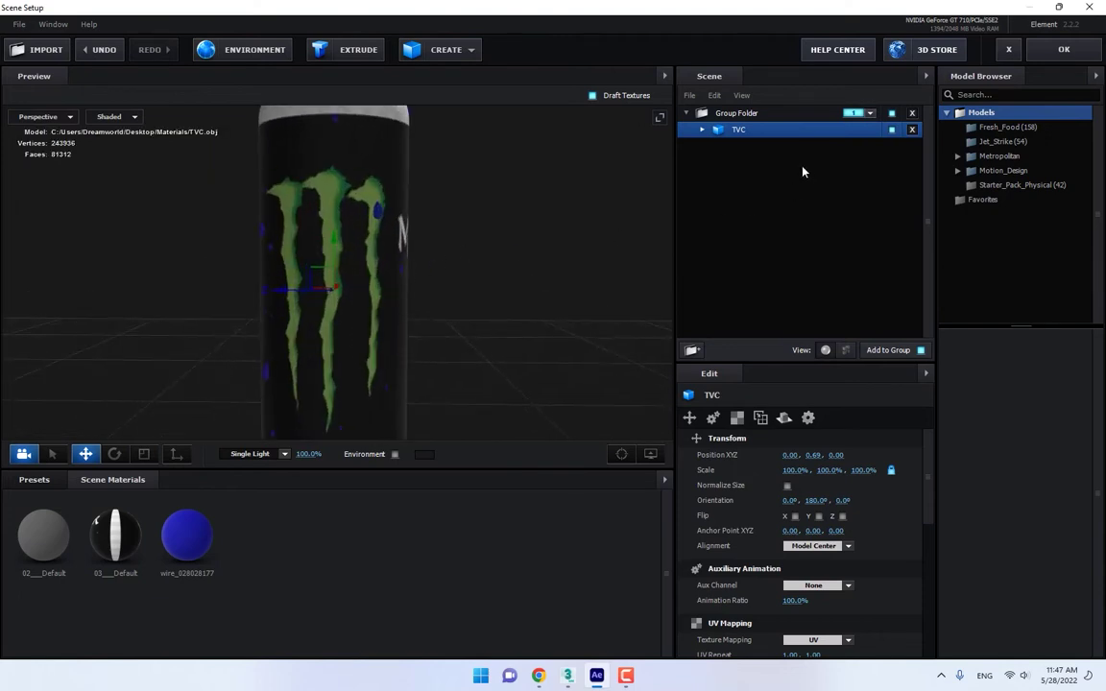
left_click_drag(496, 190, 398, 195)
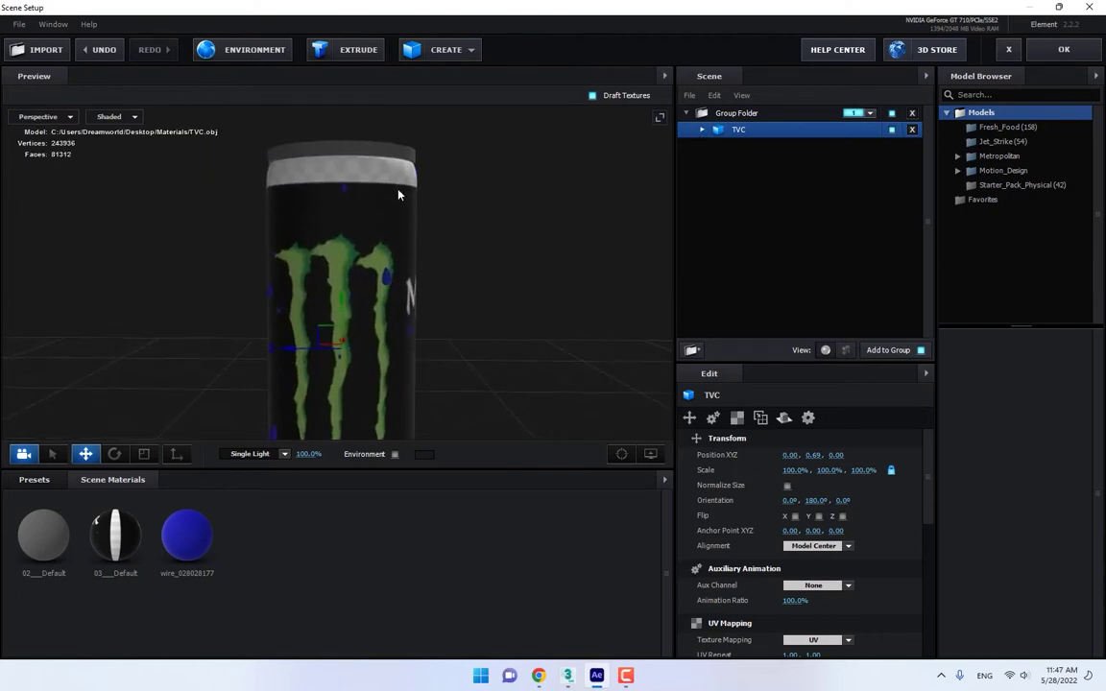
left_click(702, 130)
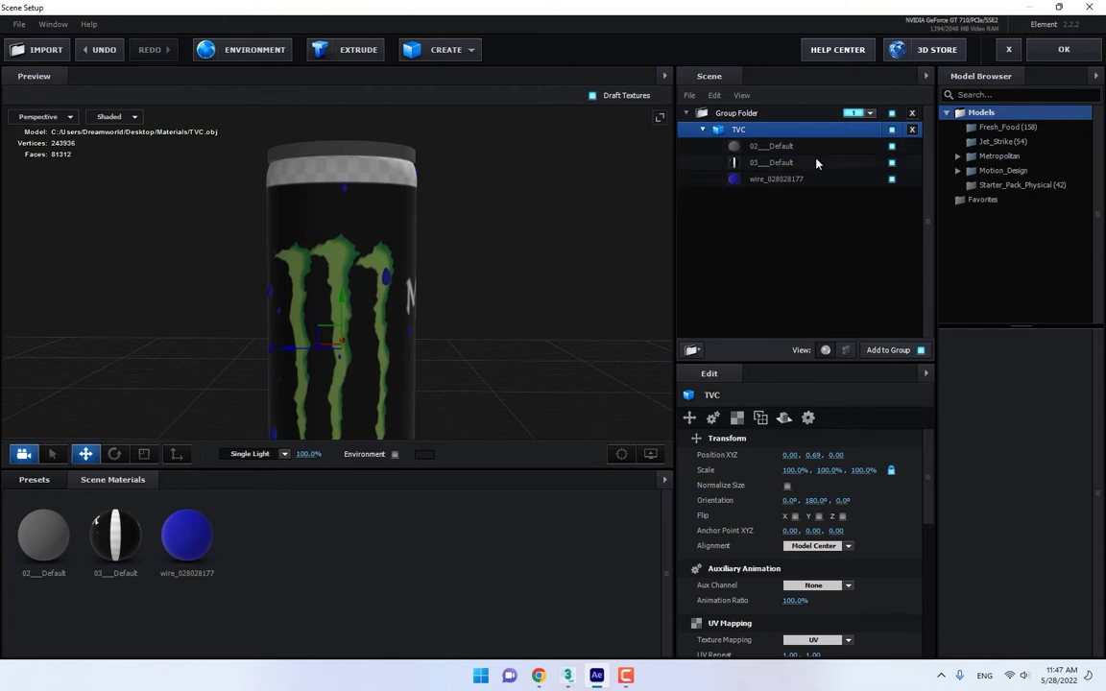
left_click_drag(487, 295, 437, 174)
left_click_drag(446, 260, 415, 257)
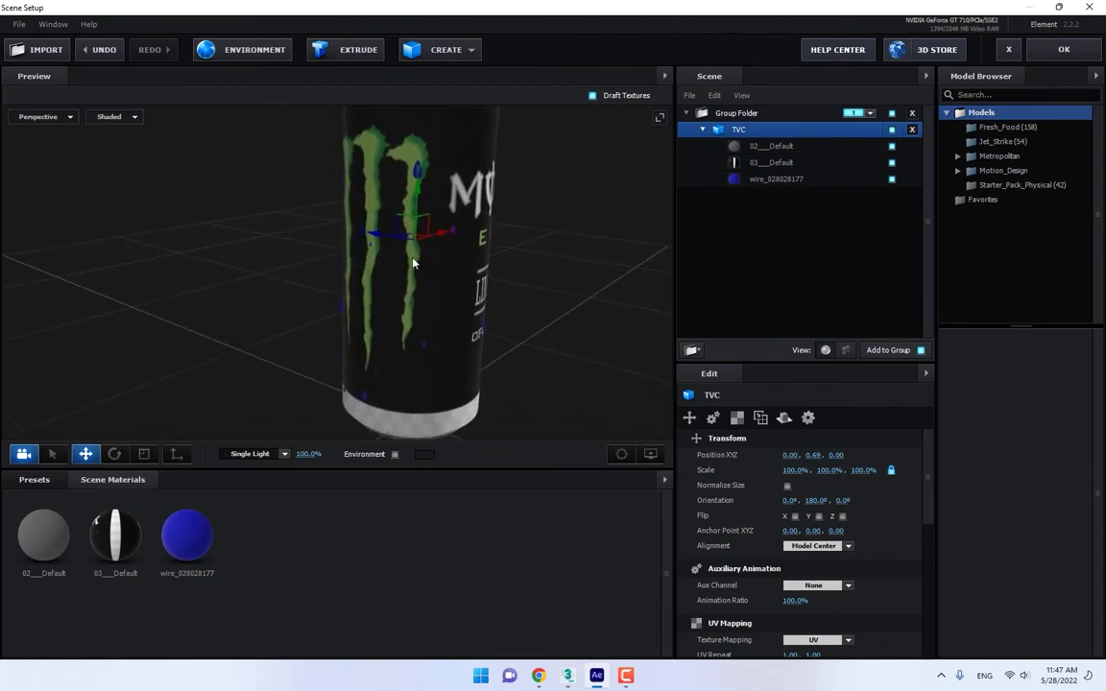
- Replace the can body's 03___Default material with the Black_Outline preset from the Physical materials
left_click(797, 161)
left_click_drag(652, 215, 501, 252)
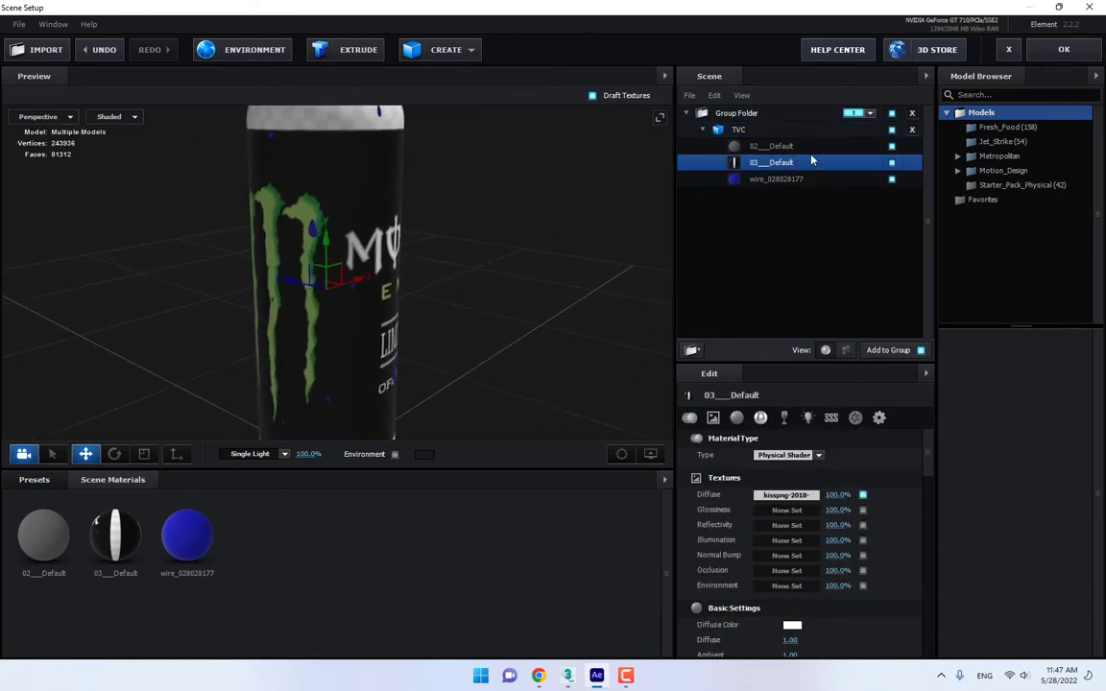
left_click(36, 479)
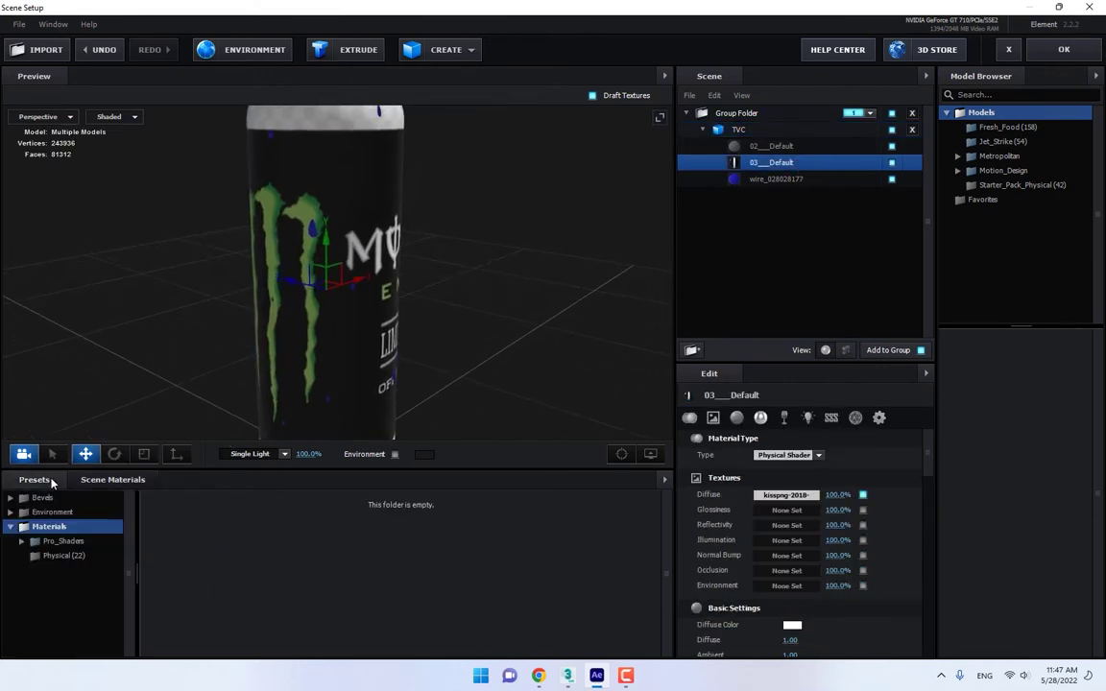
left_click(86, 557)
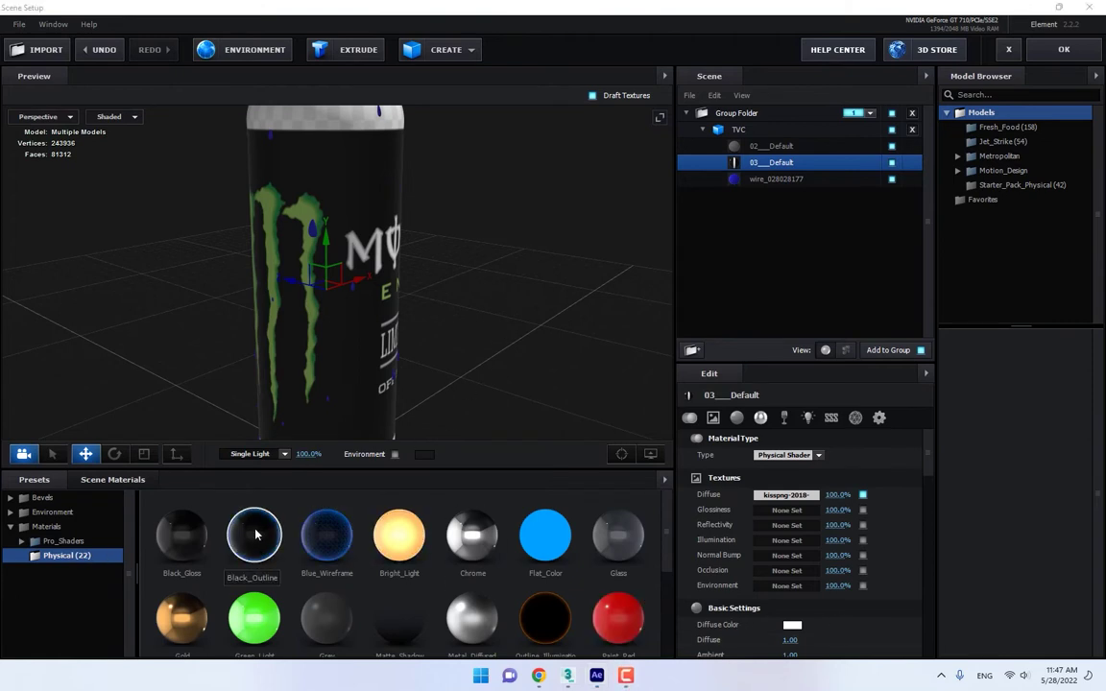
left_click_drag(250, 527, 794, 167)
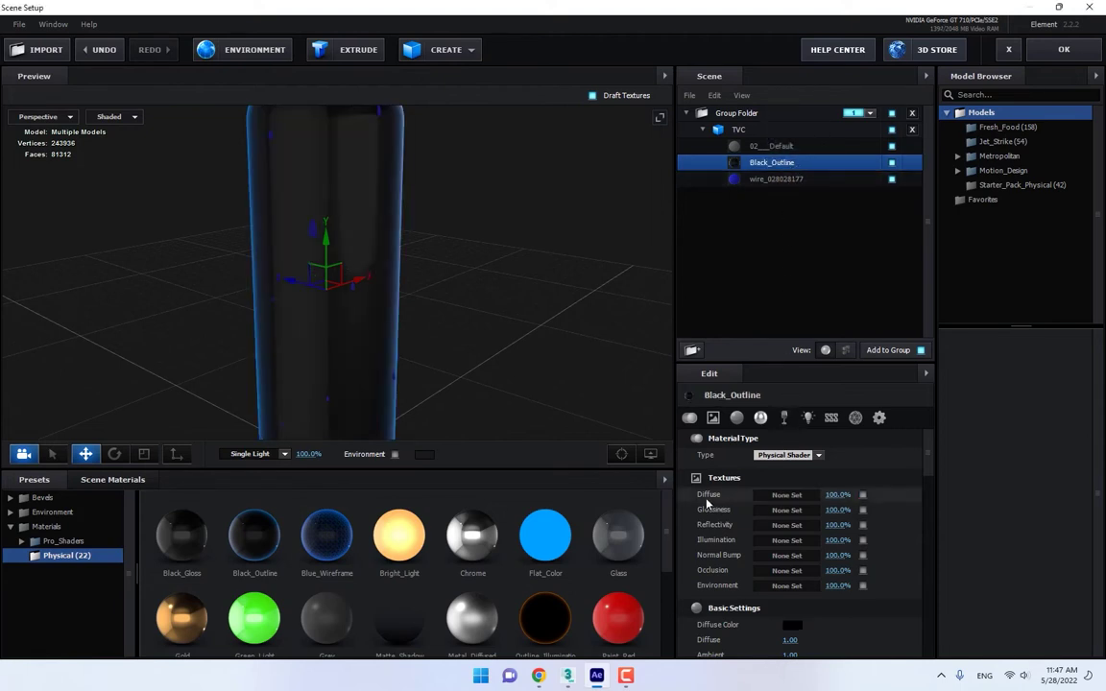
- Load the kisspng-2018-monster-energy label image as the diffuse texture of the Black_Outline material
left_click(789, 496)
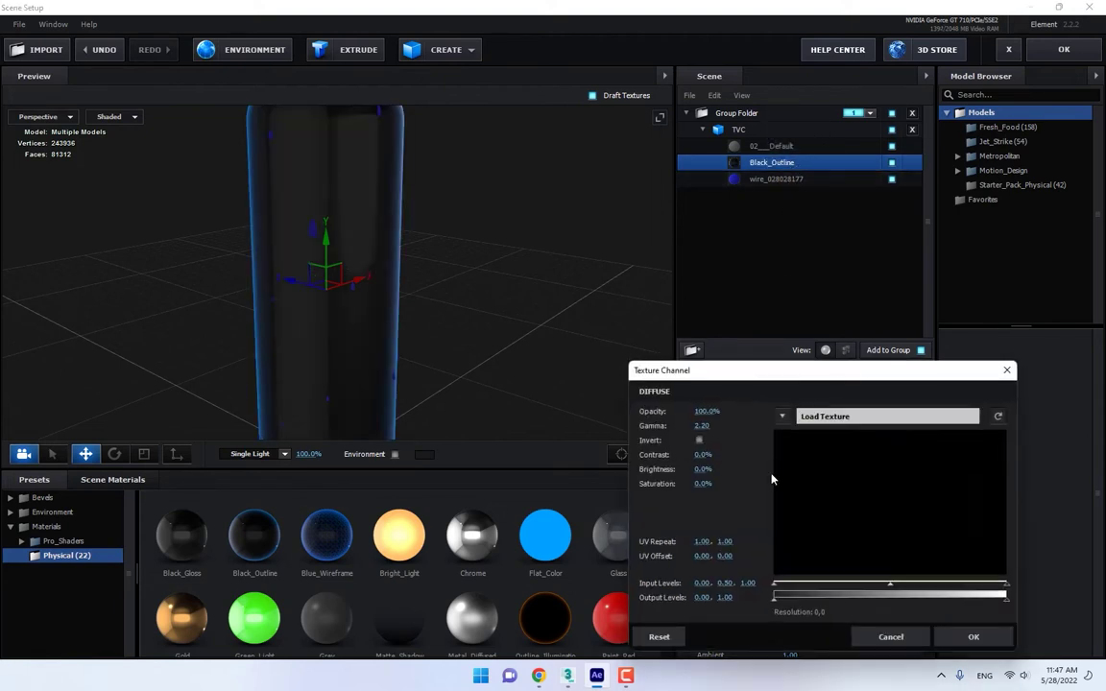
left_click(777, 475)
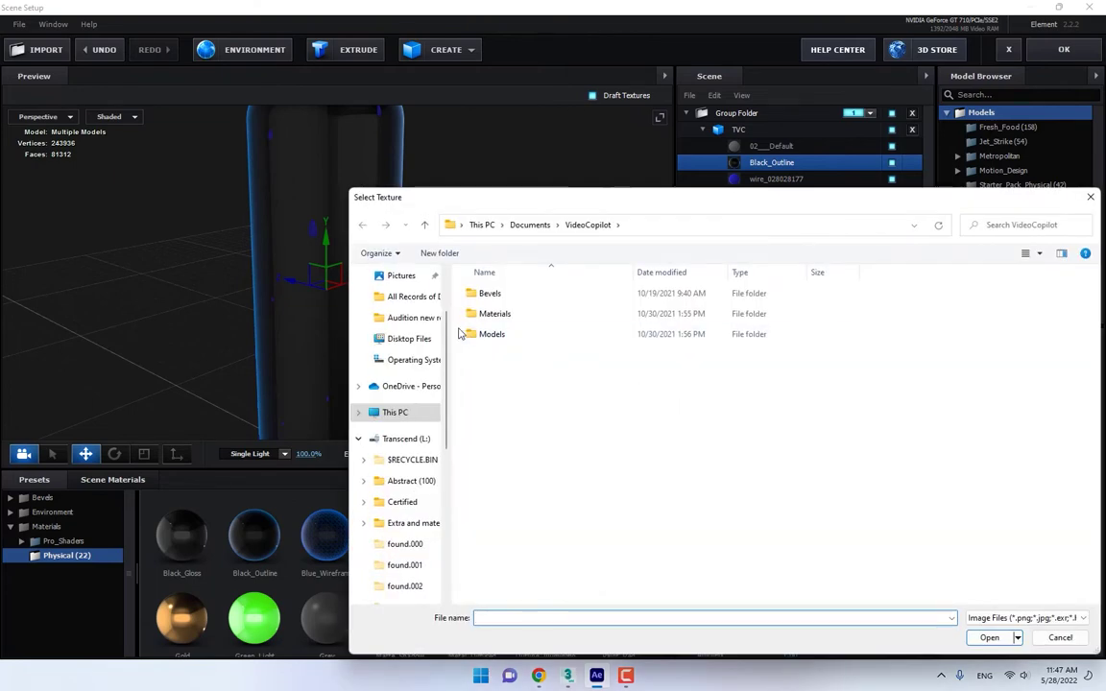
scroll(437, 384, "up", 2)
left_click(401, 302)
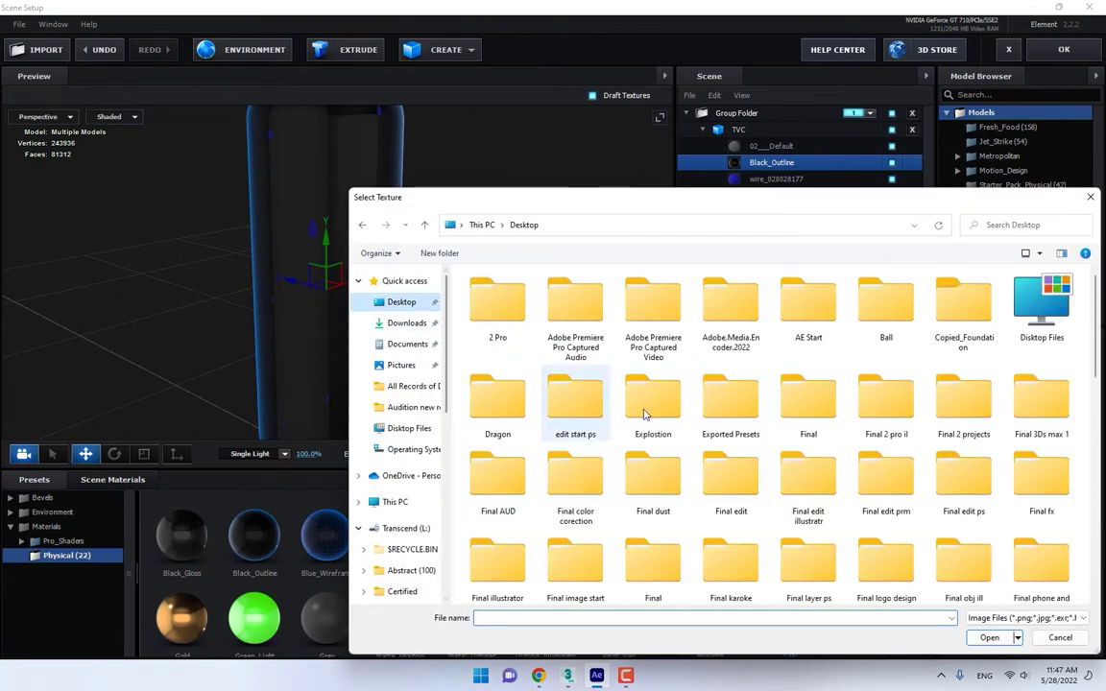
scroll(729, 432, "down", 5)
double_click(789, 389)
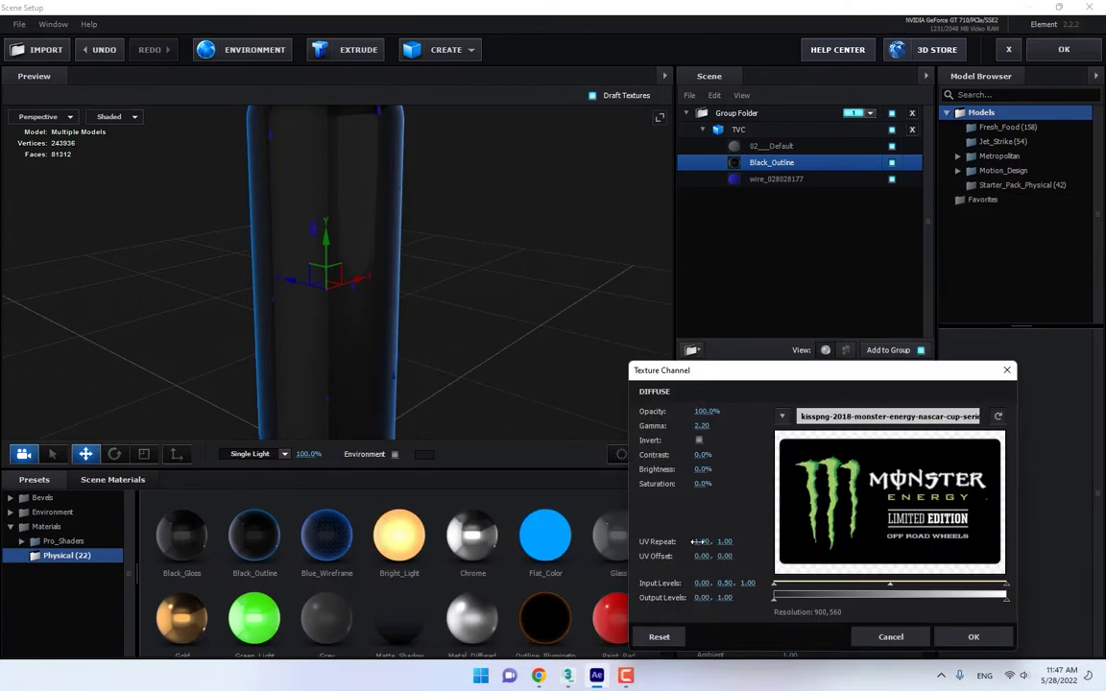
- Crop out the label's white border with UV Repeat 0.93, 0.86 and UV Offset 0.03, 0.07, and accept the texture
mouse_move(692, 541)
left_mouse_down()
mouse_move(699, 556)
mouse_move(737, 556)
mouse_move(680, 543)
mouse_move(705, 542)
left_mouse_up()
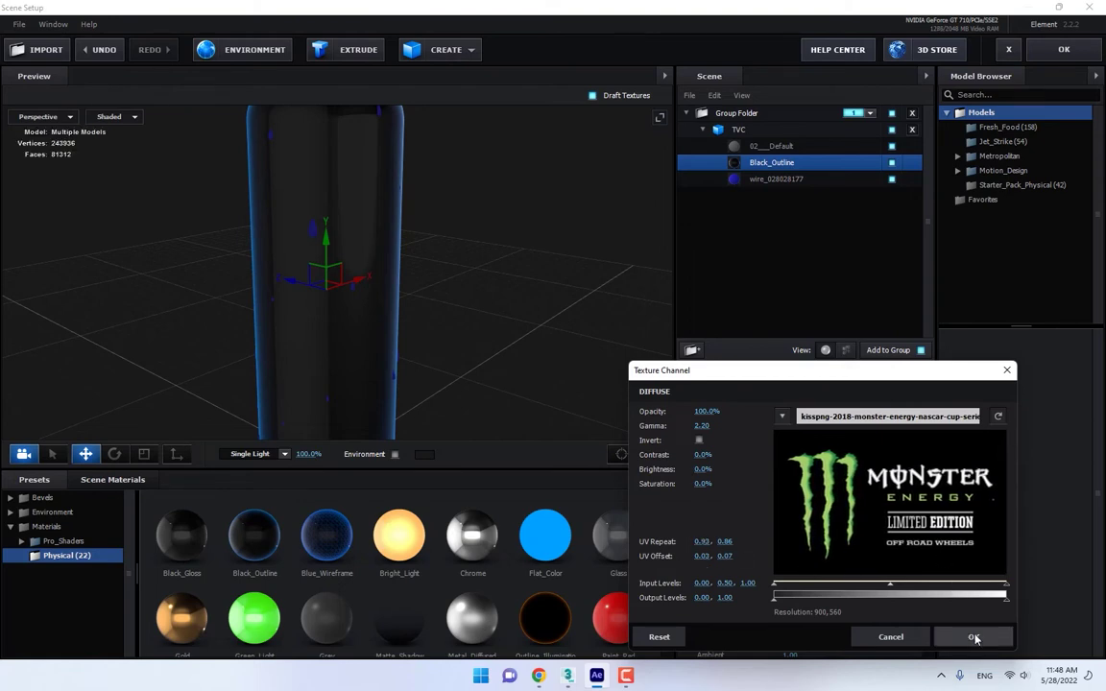
left_click(975, 639)
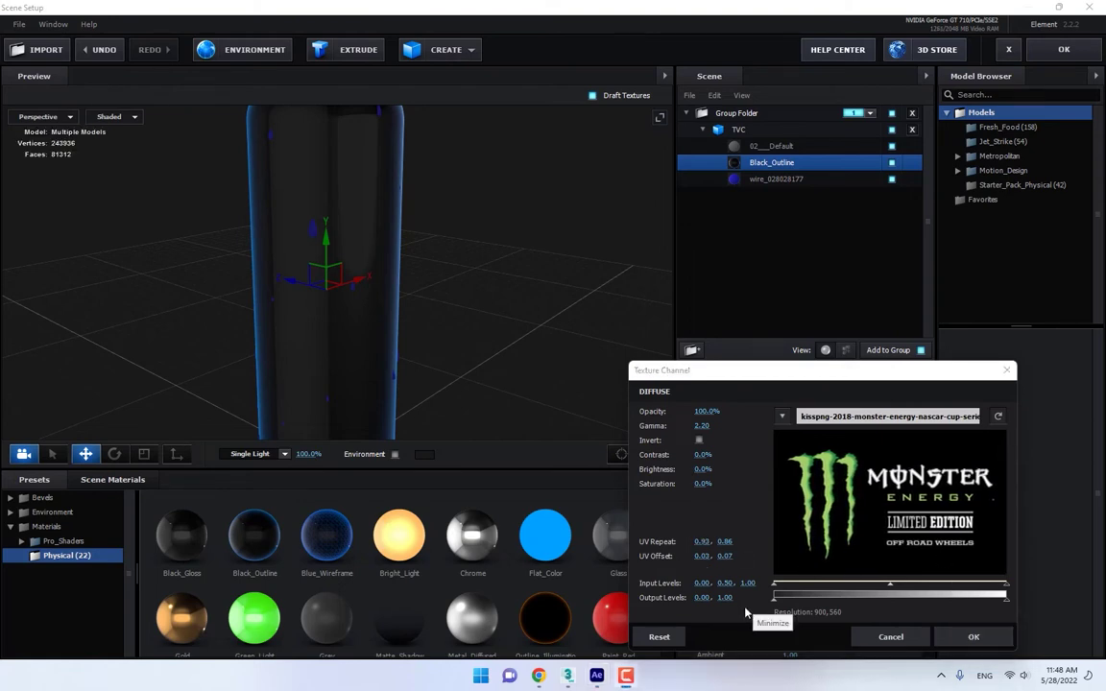
left_click(974, 637)
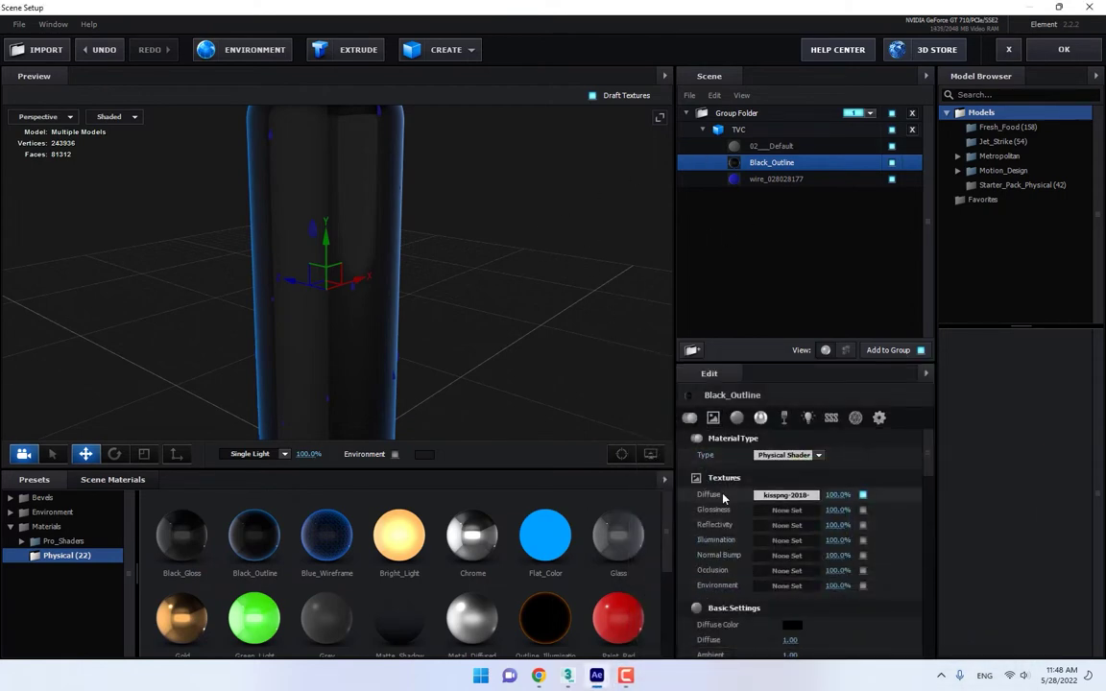
- Set the diffuse color of the Black_Outline material to white
scroll(768, 576, "down", 3)
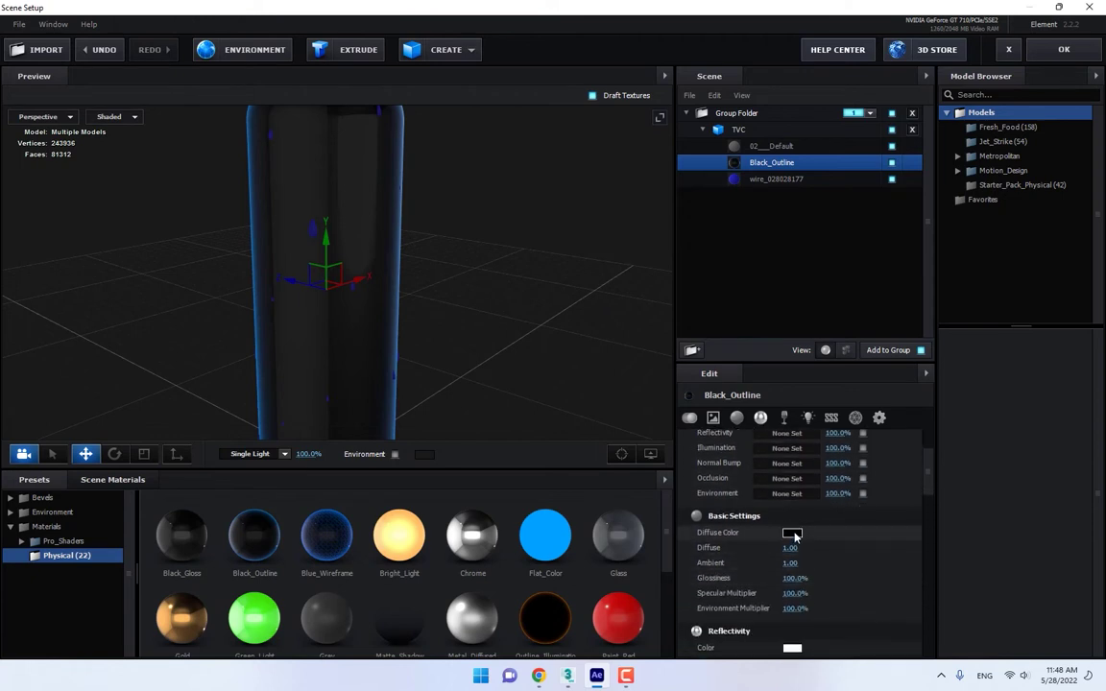
left_click(792, 534)
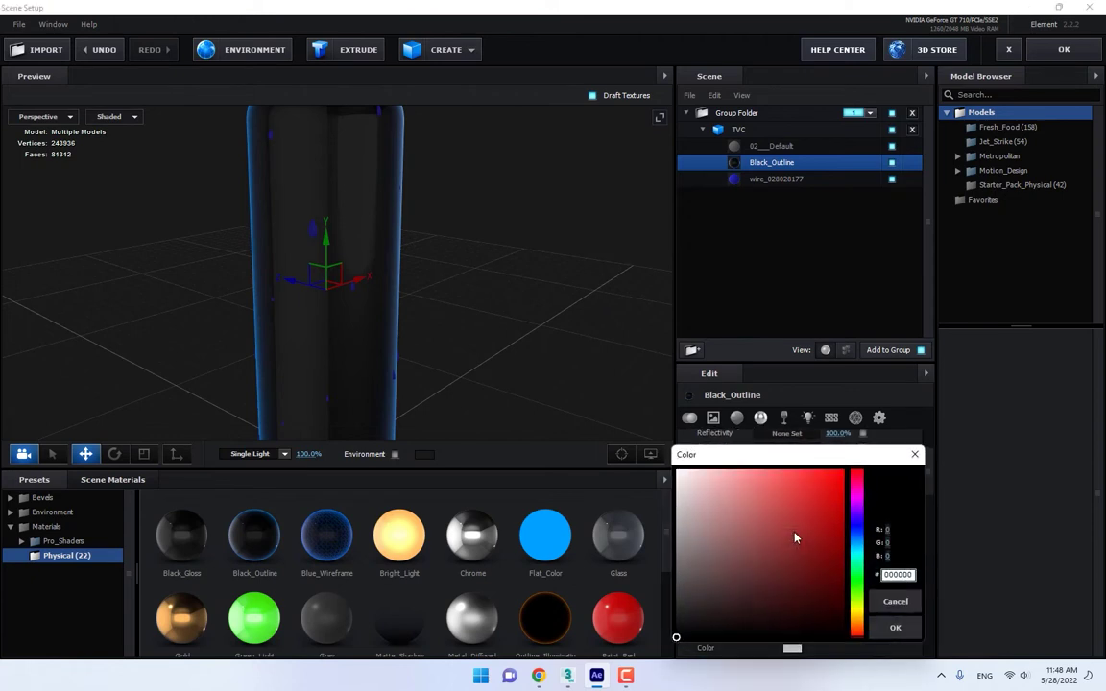
left_click(894, 626)
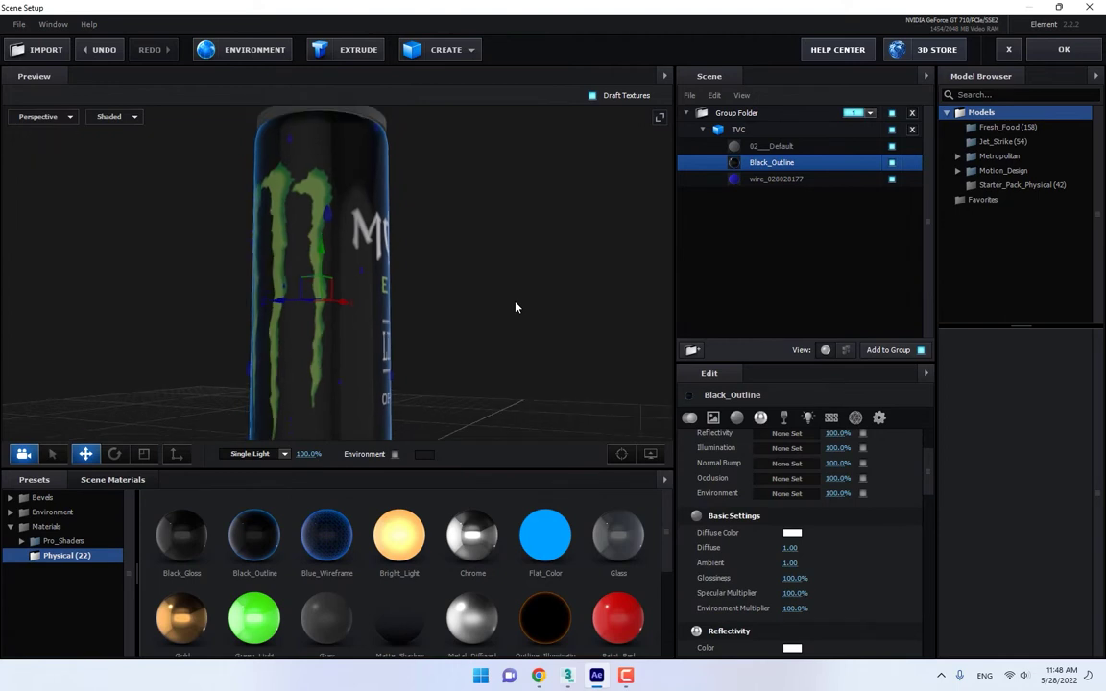
left_click_drag(516, 307, 484, 300)
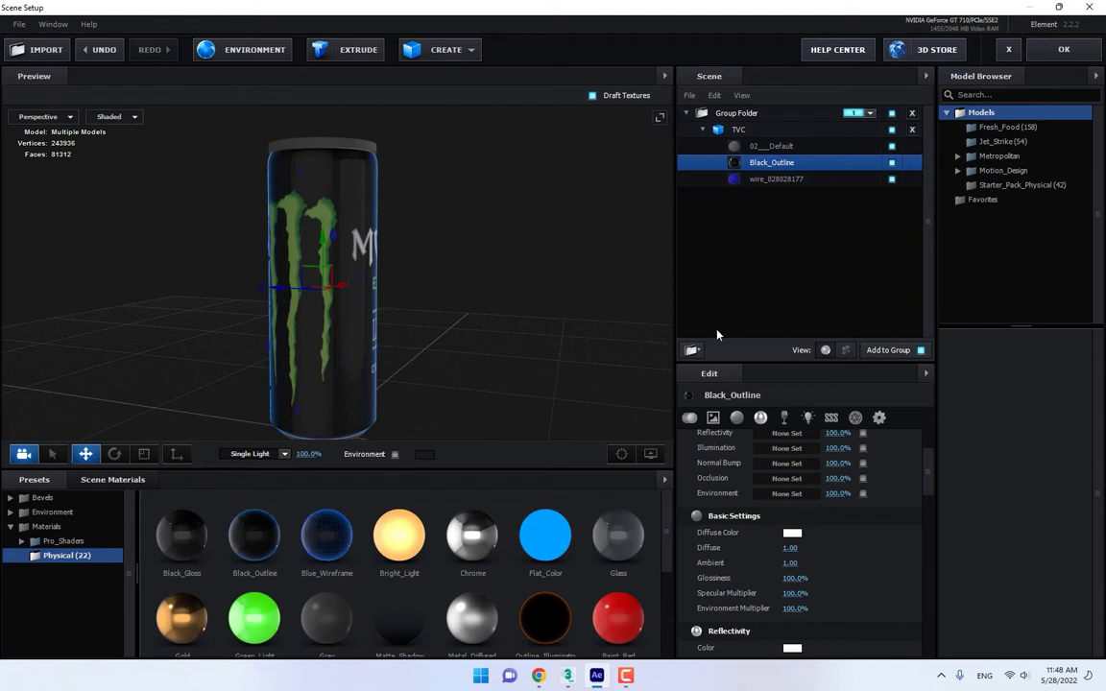
- Set the illumination color of the Black_Outline material to dark green 027C00
scroll(842, 637, "down", 5)
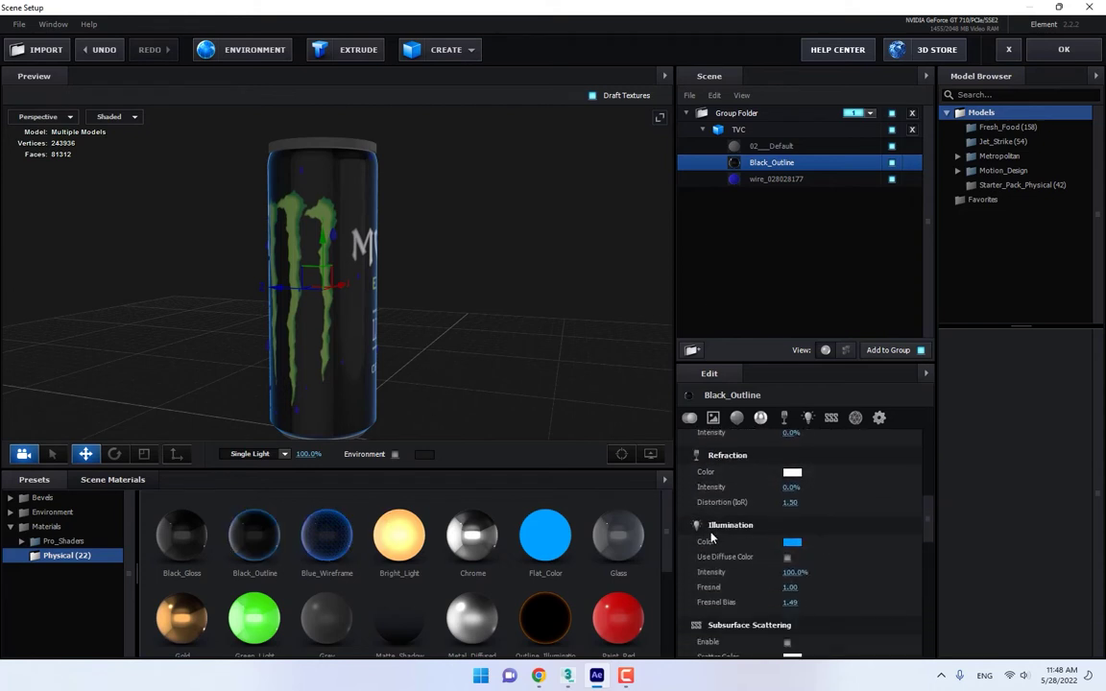
left_click(792, 542)
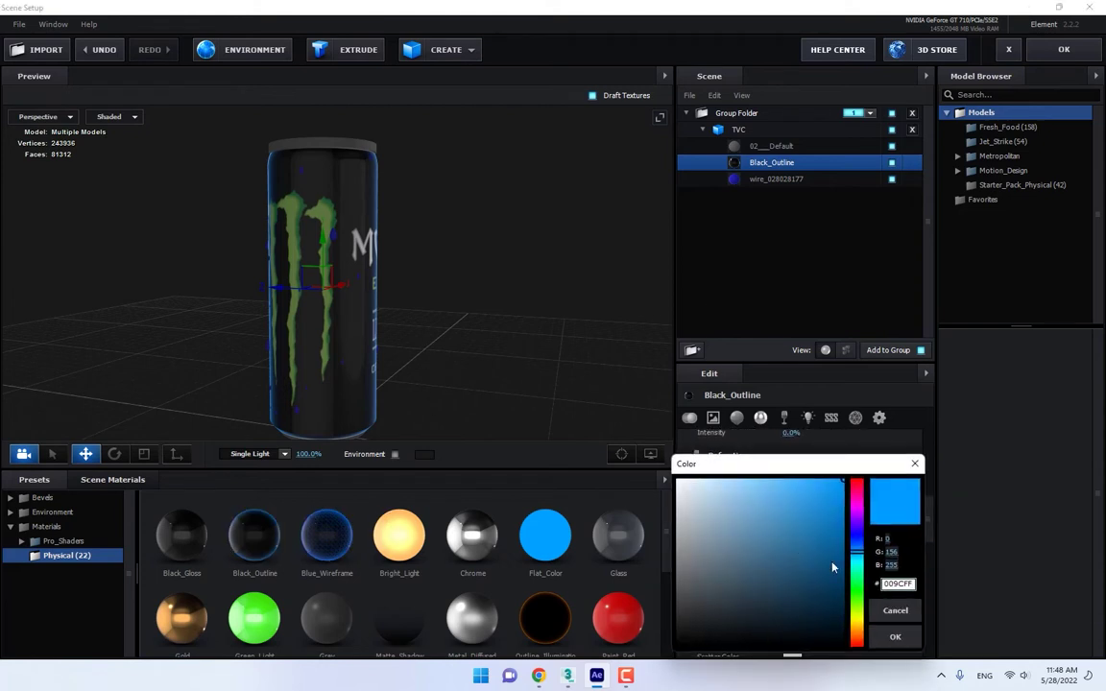
left_click(855, 595)
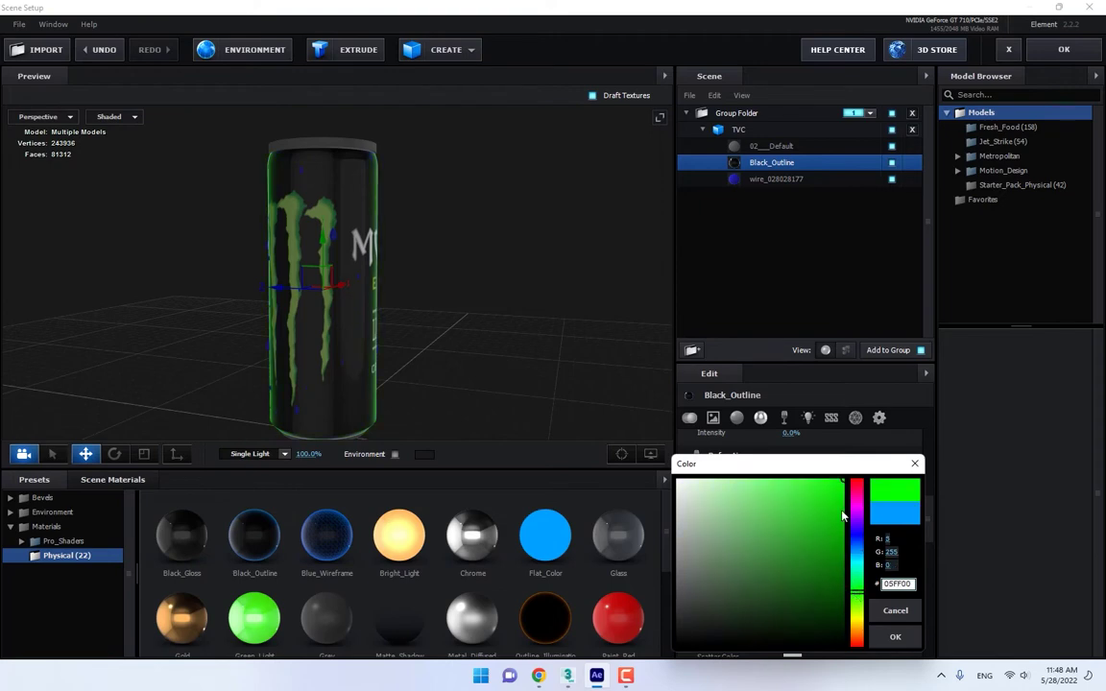
left_click(843, 543)
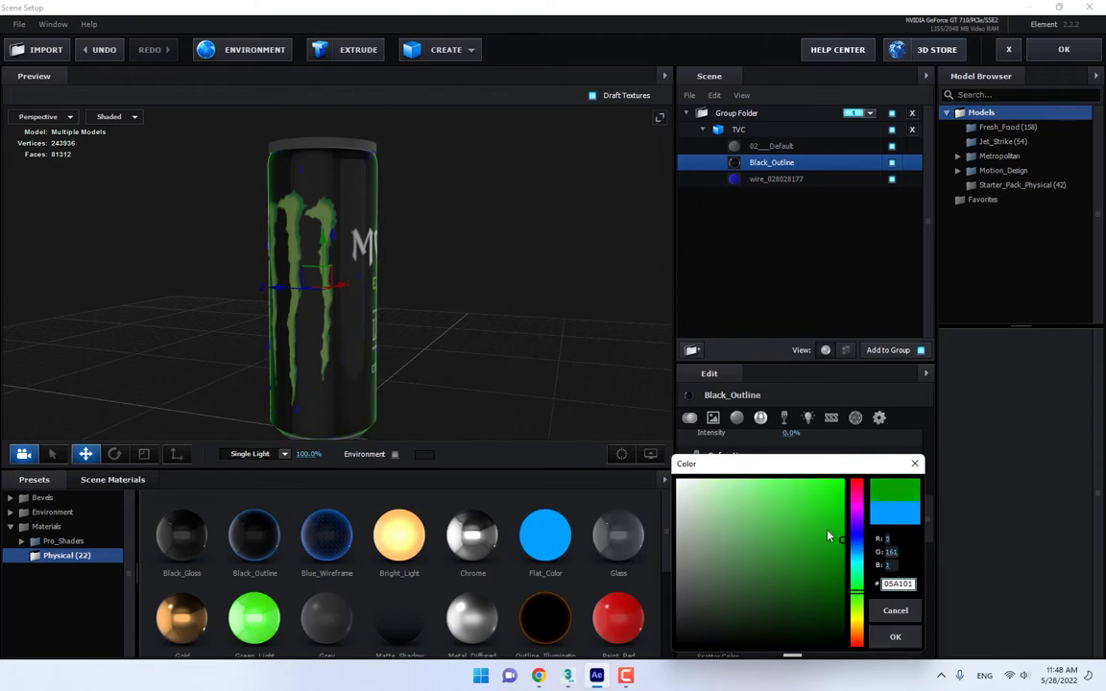
left_click(844, 569)
left_click(895, 637)
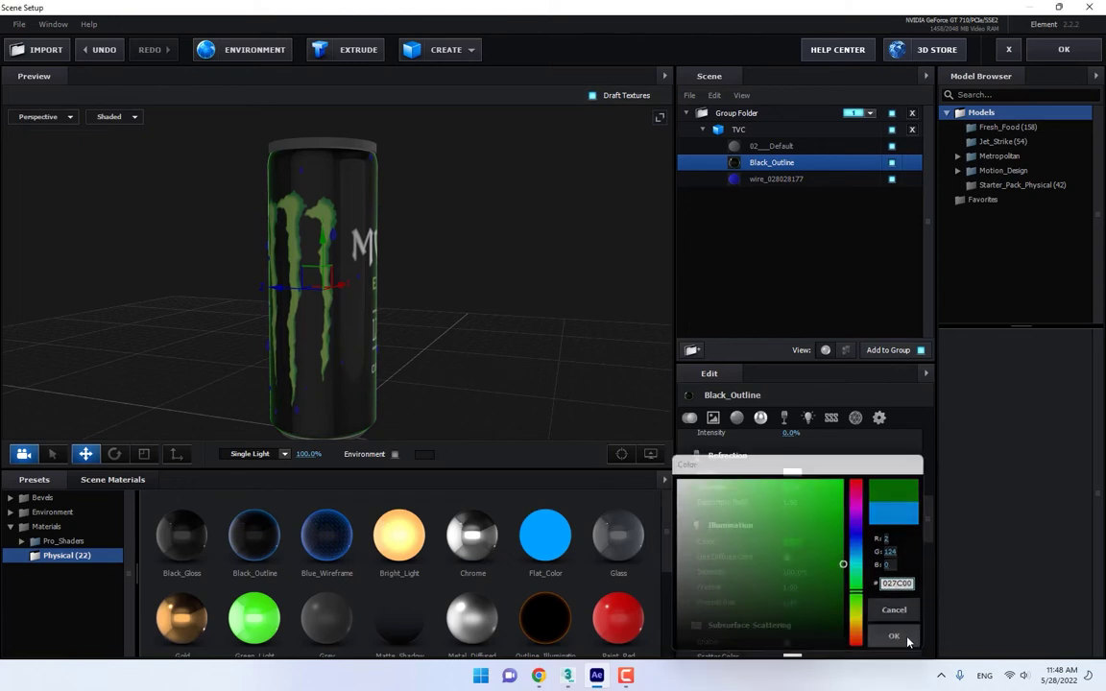
left_click_drag(571, 350, 577, 351)
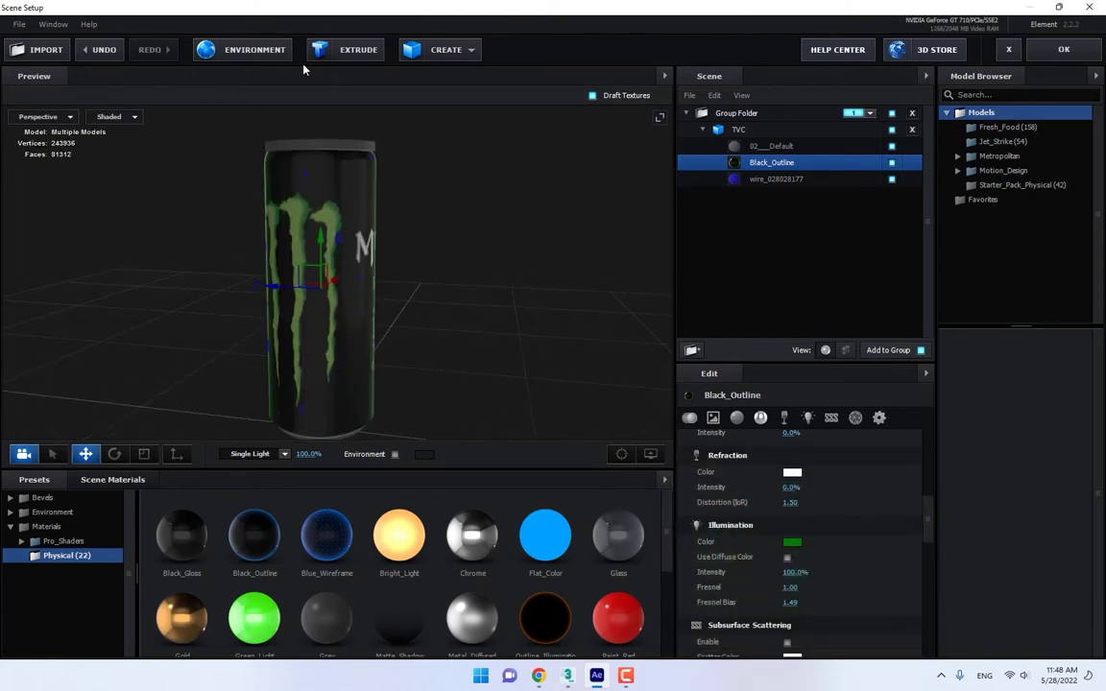
- Load Basic_2K_14.jpg as the scene's environment map
left_click(267, 53)
left_click(557, 253)
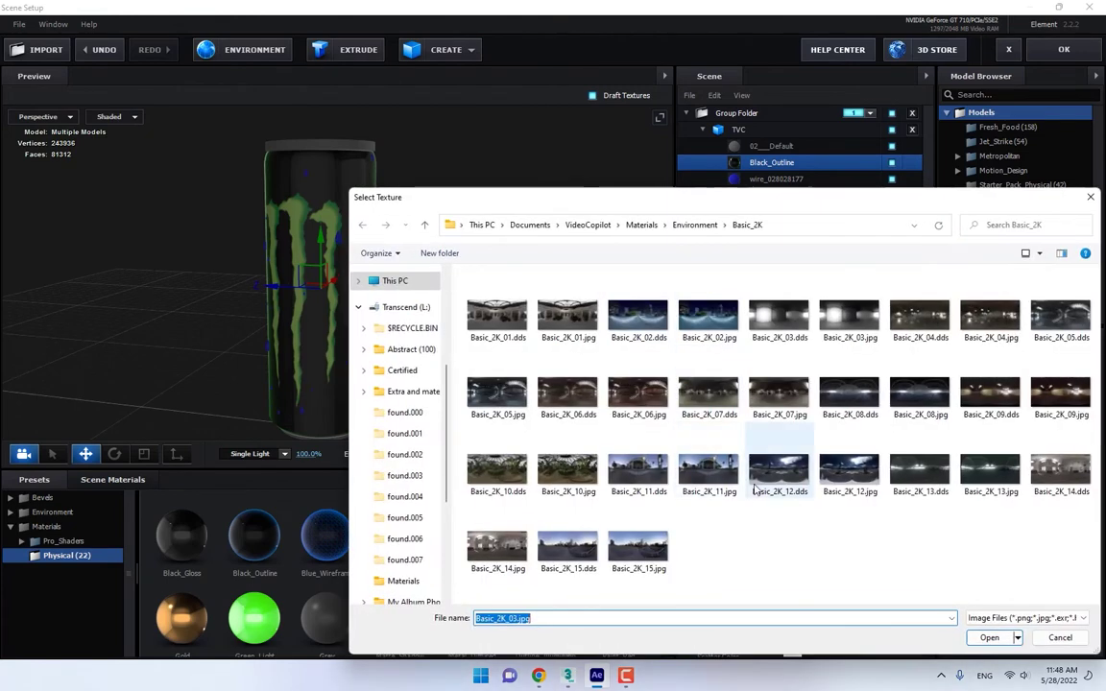
double_click(497, 547)
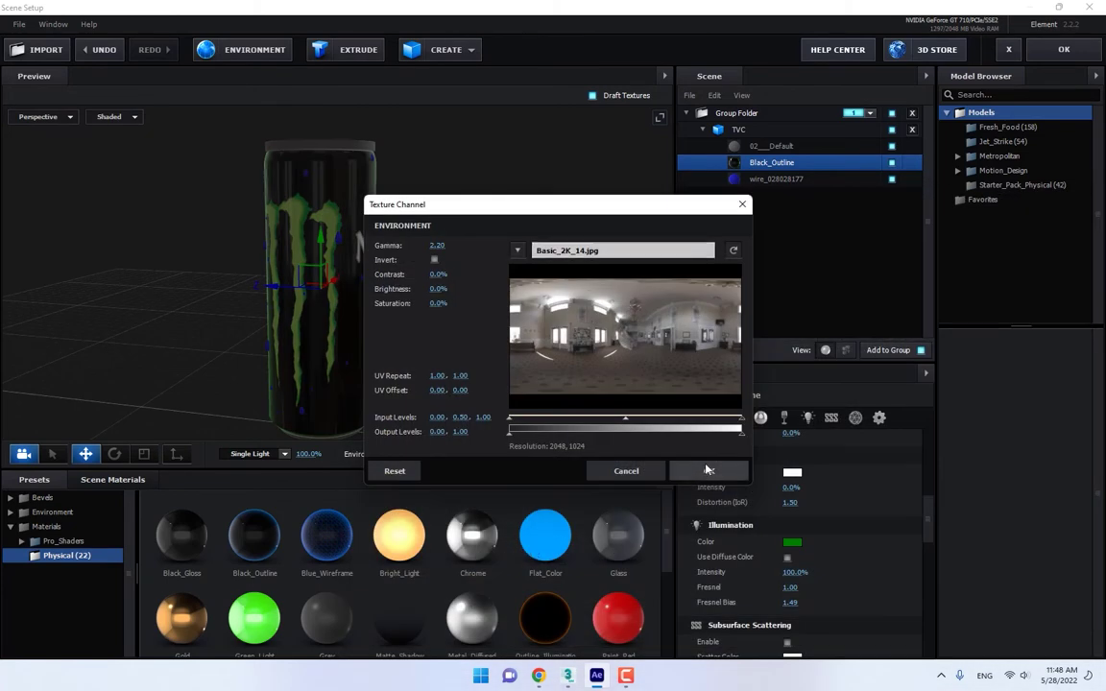
left_click(701, 466)
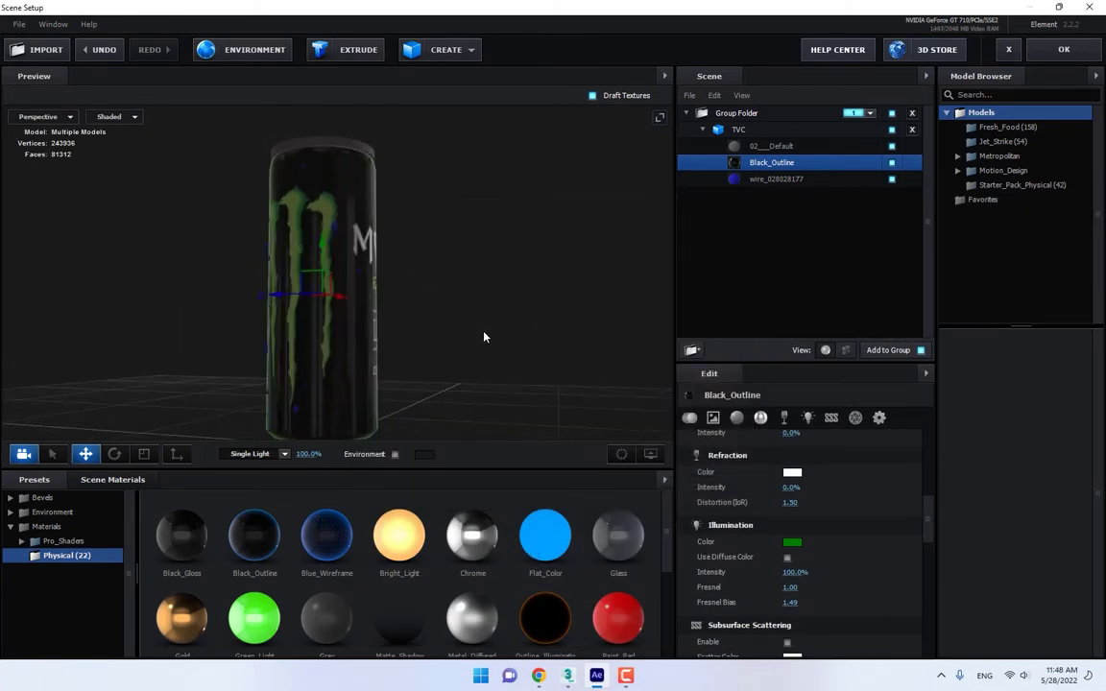
- Replace the 02___Default material on the can's lid and base with the Chrome preset
left_click_drag(482, 366, 656, 241)
left_click(773, 146)
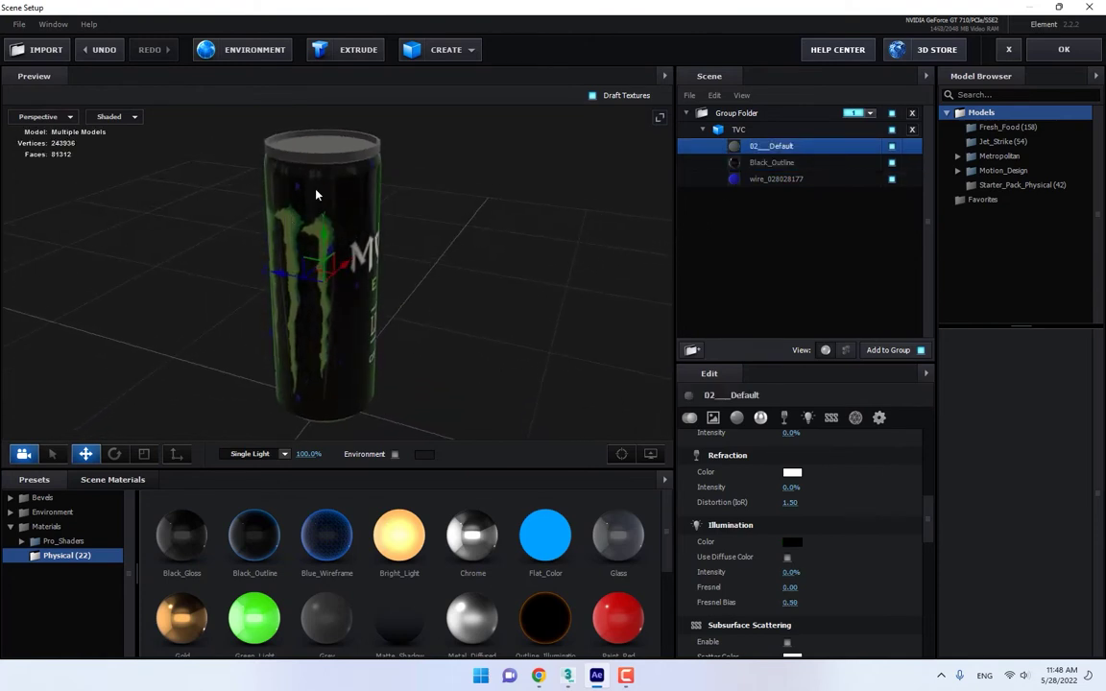
left_click_drag(470, 534, 761, 148)
left_click_drag(528, 302, 504, 348)
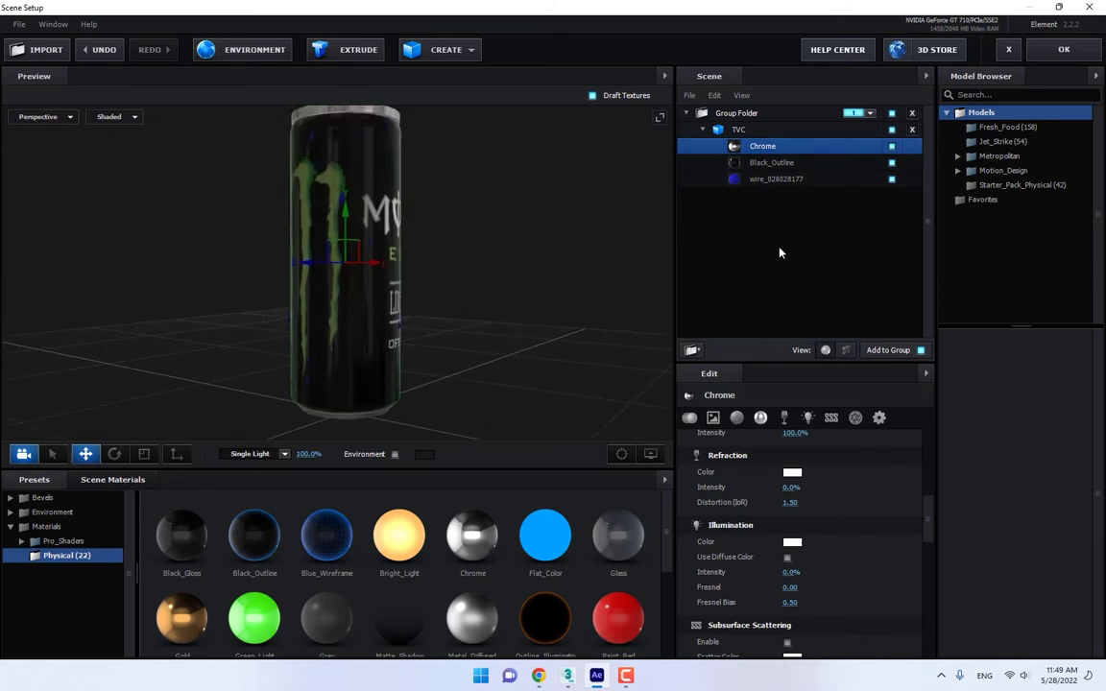
- Replace the droplets' wire_028028177 material with the cola preset from the Translucent Pro_Shaders
left_click(768, 180)
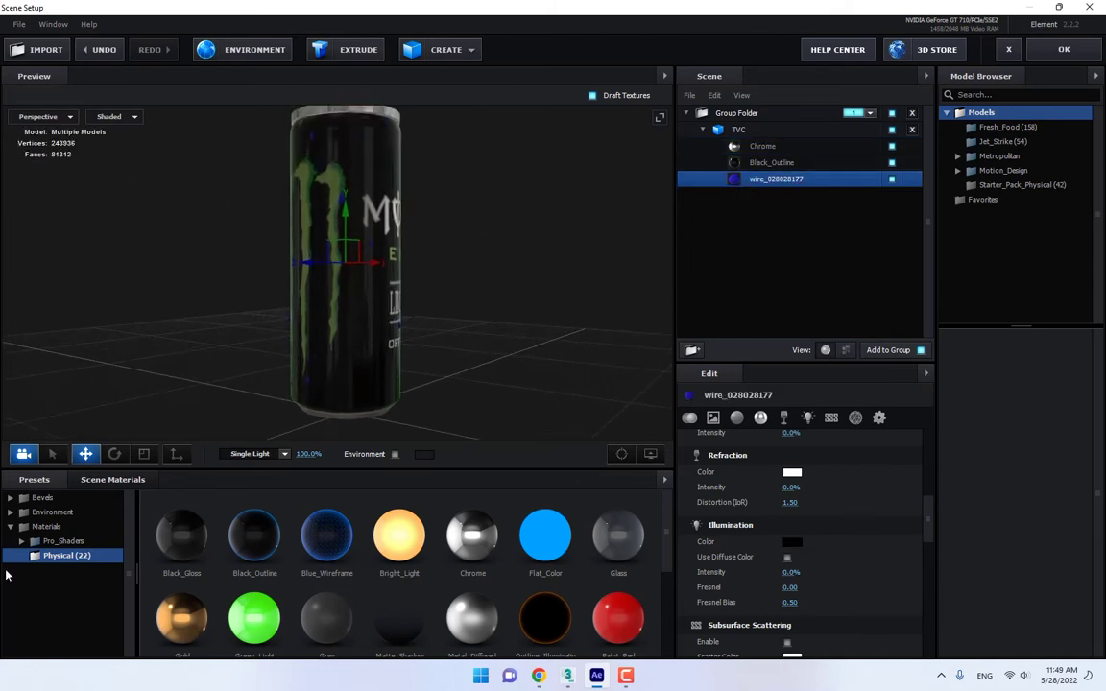
double_click(65, 542)
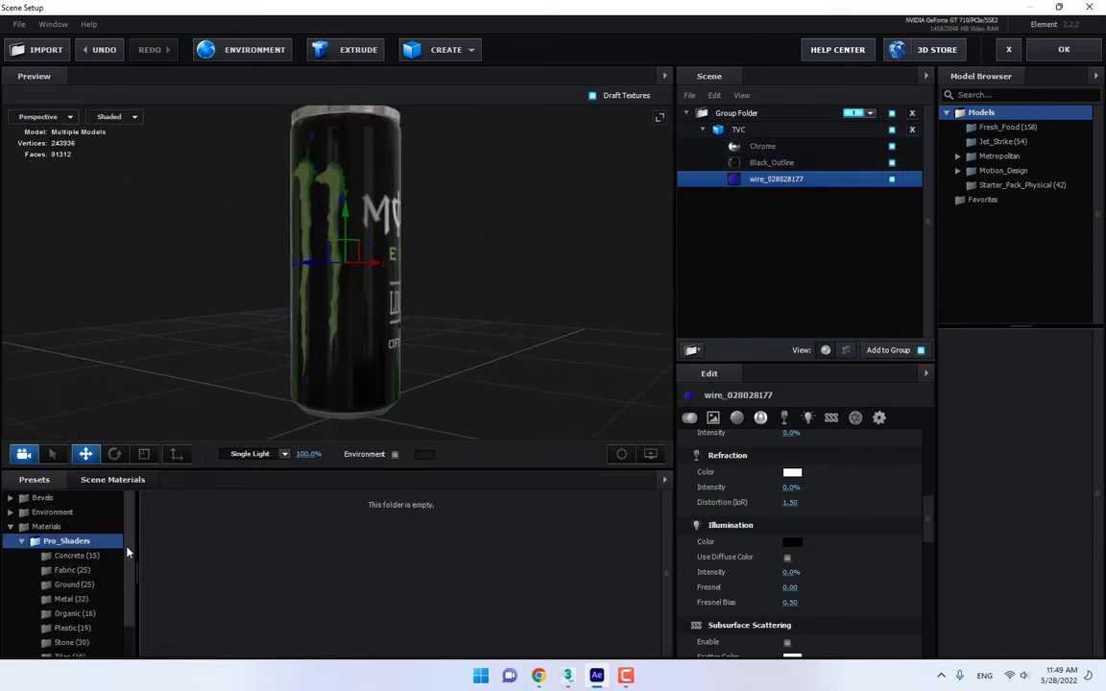
scroll(129, 577, "down", 2)
left_click(66, 637)
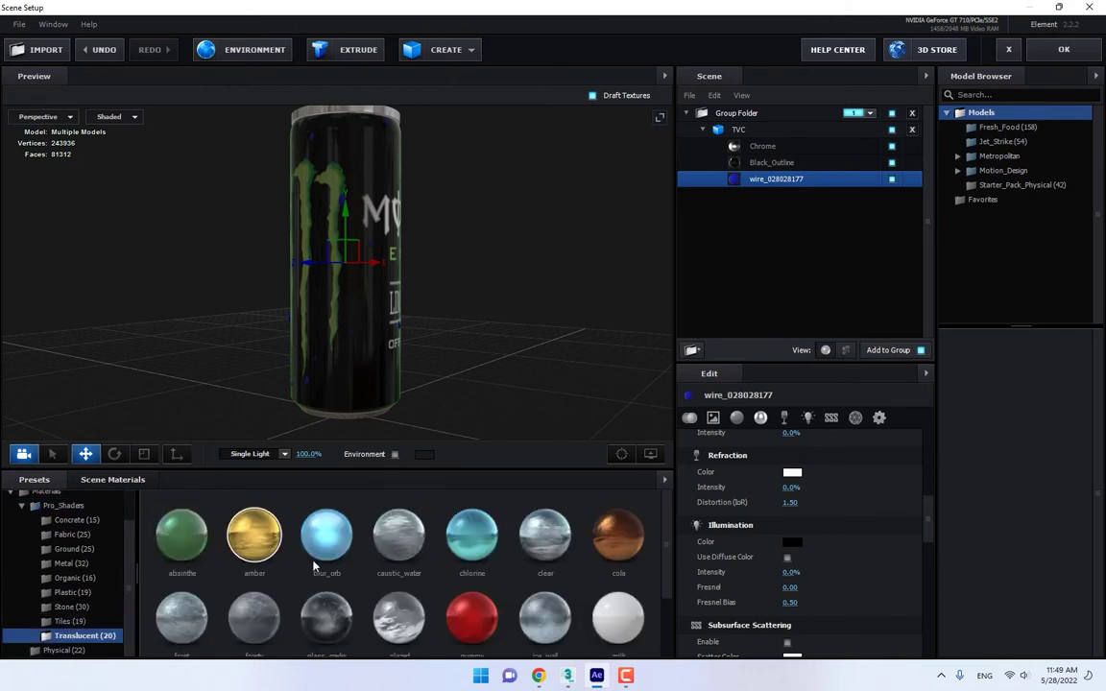
scroll(514, 563, "down", 1)
scroll(608, 576, "up", 1)
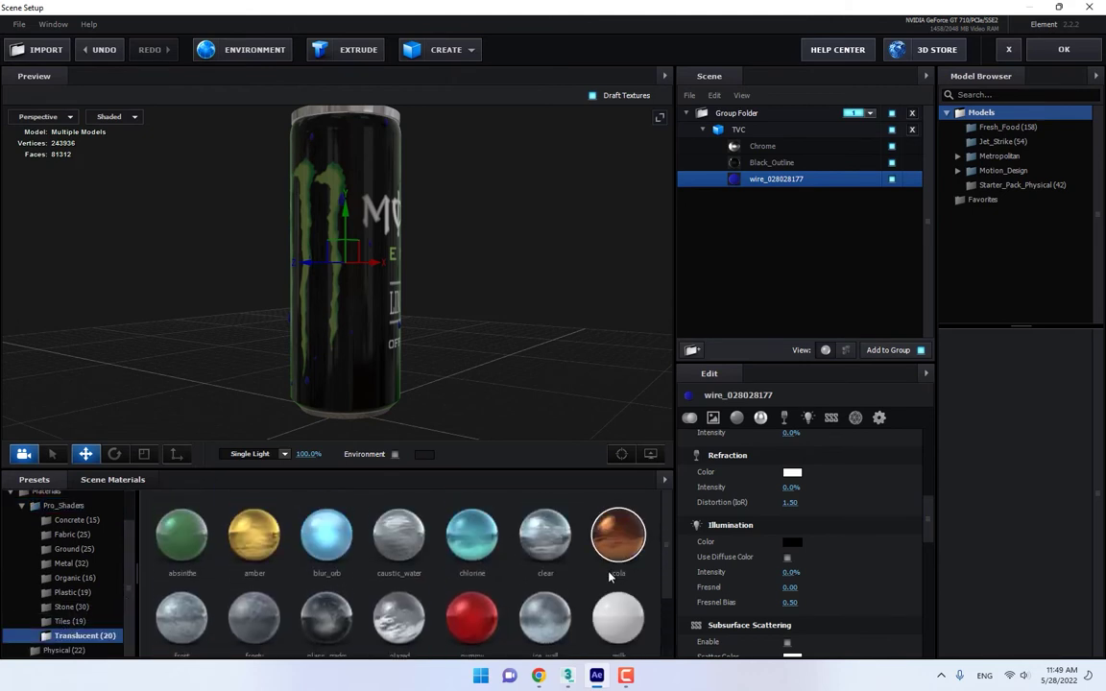
left_click_drag(608, 576, 768, 180)
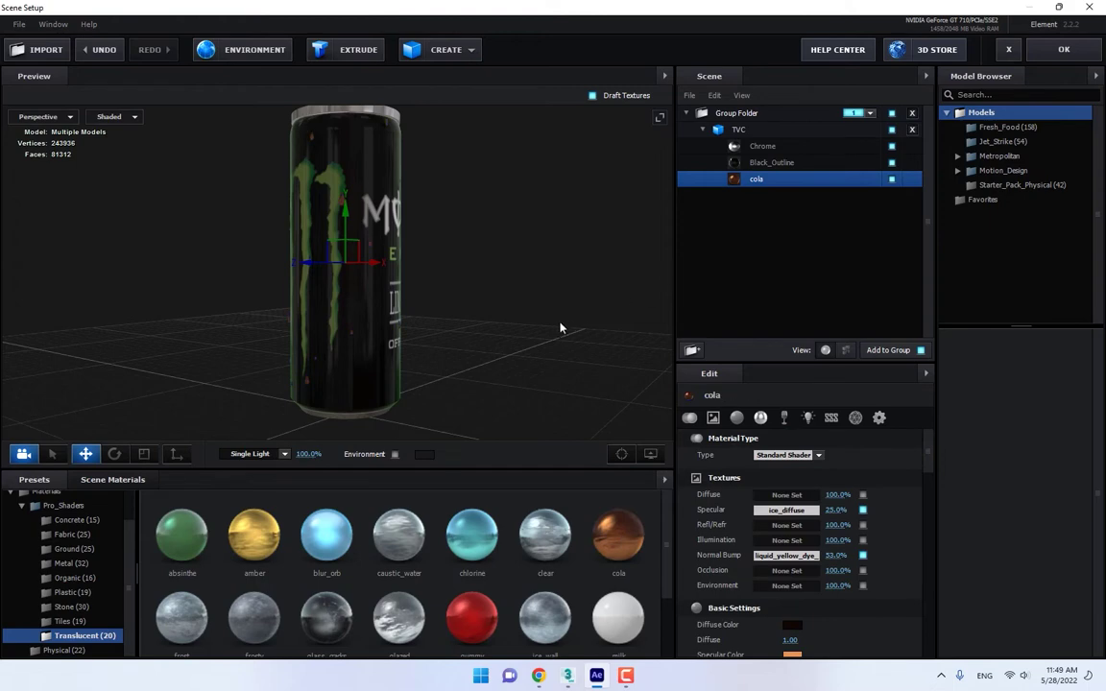
- Replace the droplets' cola material with the clear preset from the Translucent Pro_Shaders
left_click_drag(561, 328, 573, 423)
left_click_drag(545, 535, 758, 180)
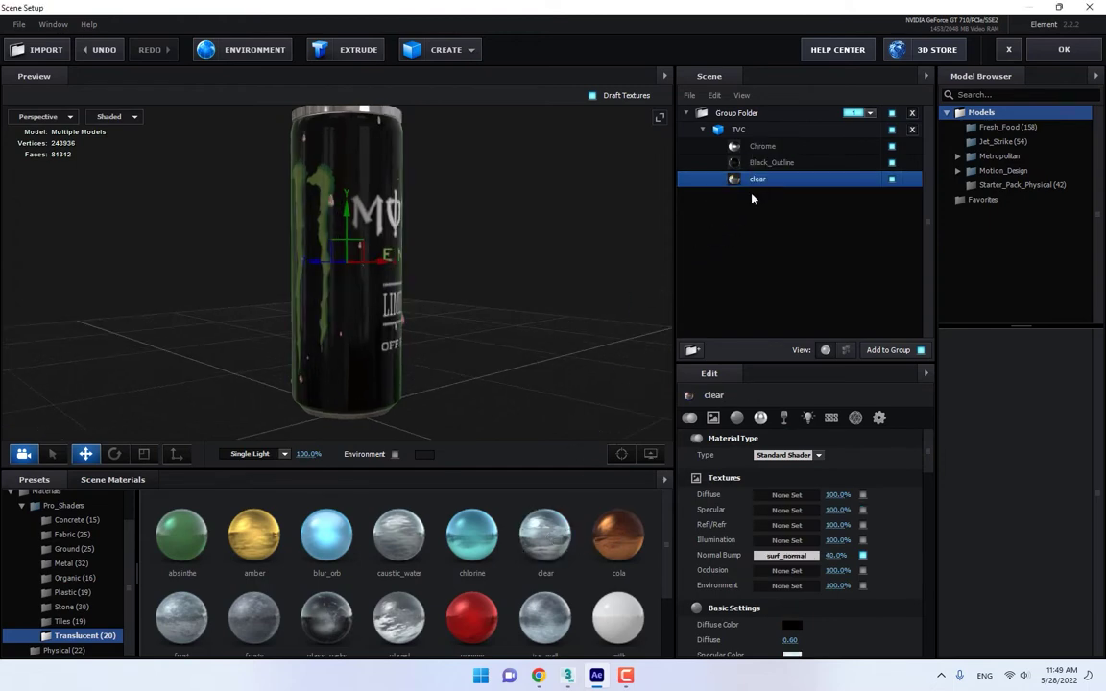
left_click_drag(499, 336, 537, 323)
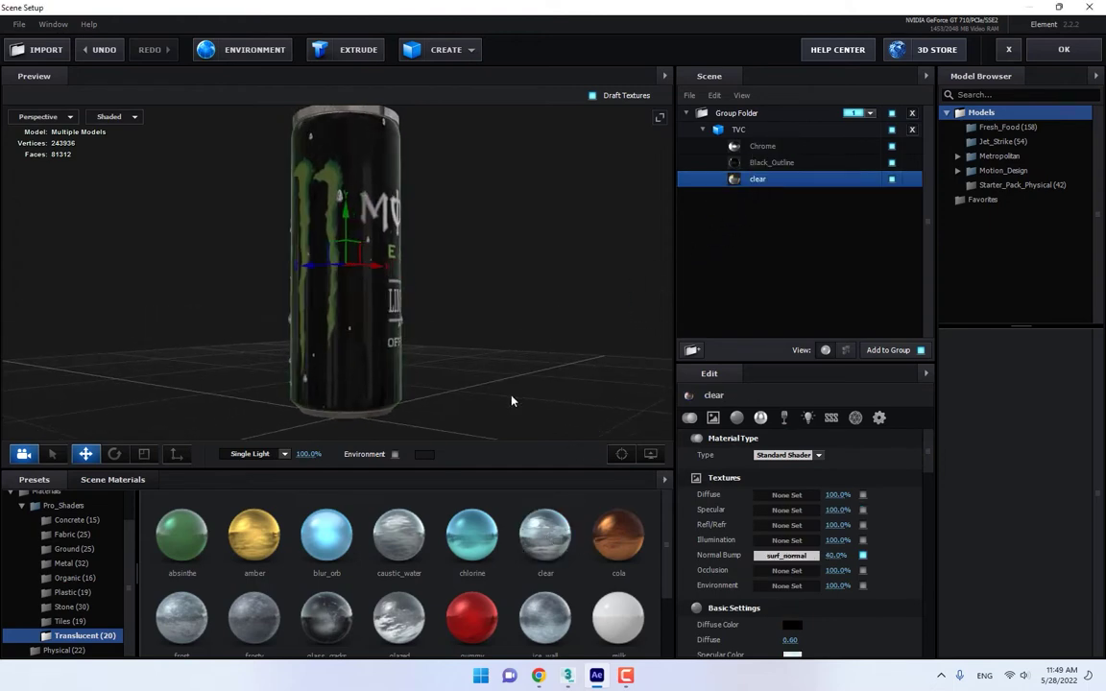
- Replace the droplets' material with the glazed preset and set its blend mode to Add
scroll(391, 546, "down", 1)
scroll(260, 569, "down", 1)
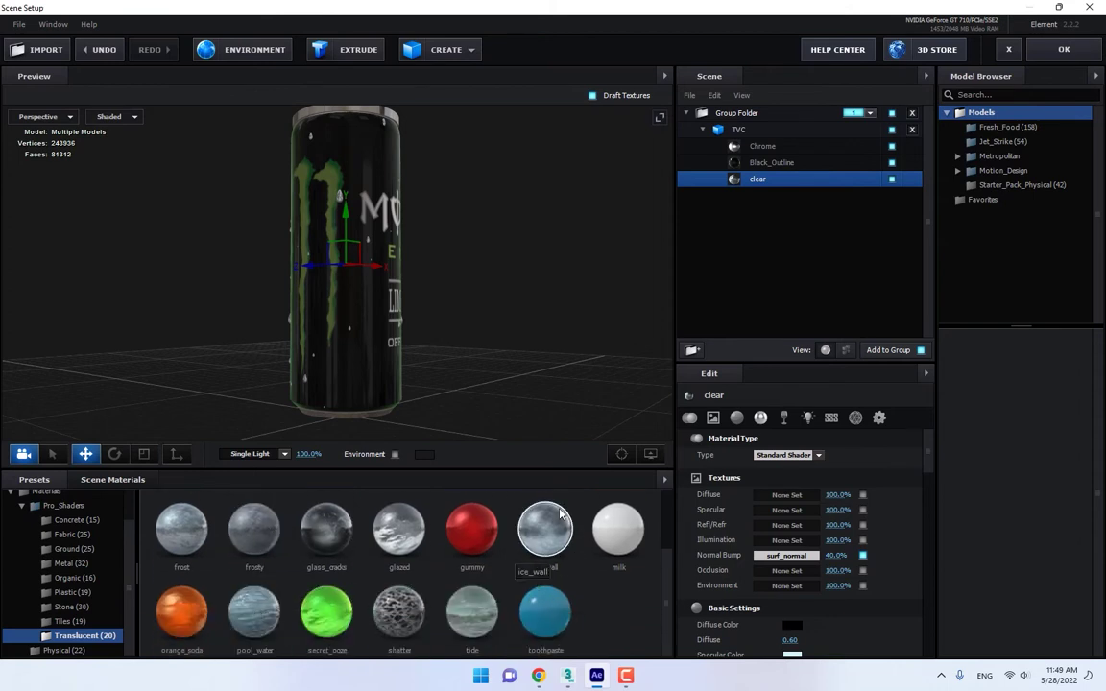
left_click_drag(723, 224, 731, 179)
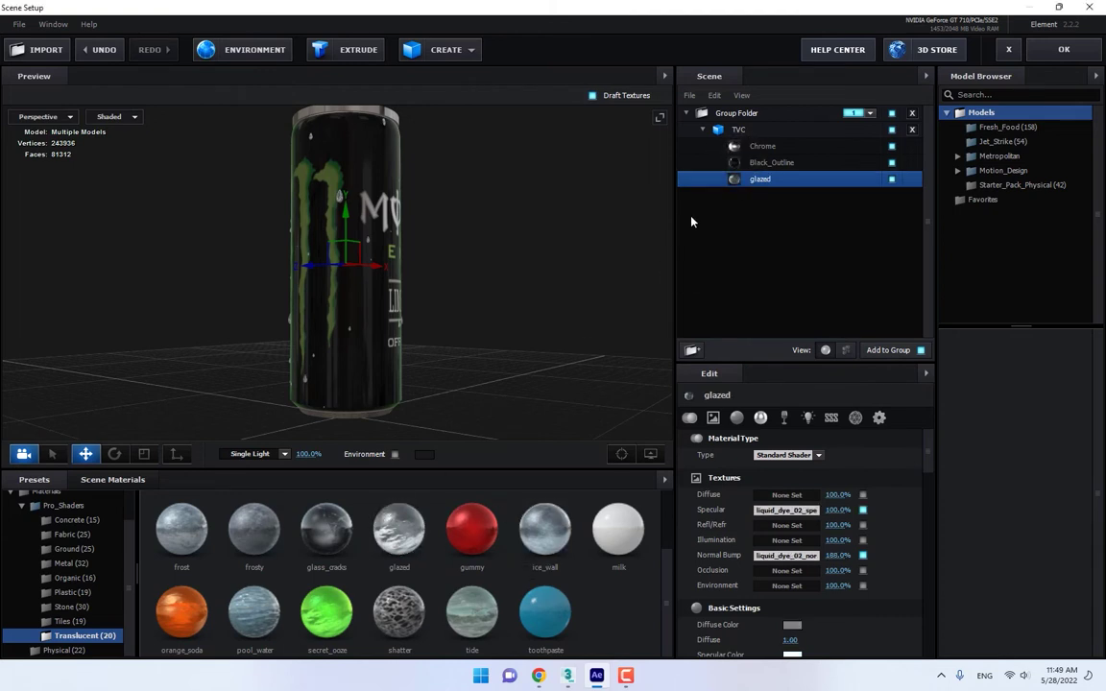
left_click(880, 420)
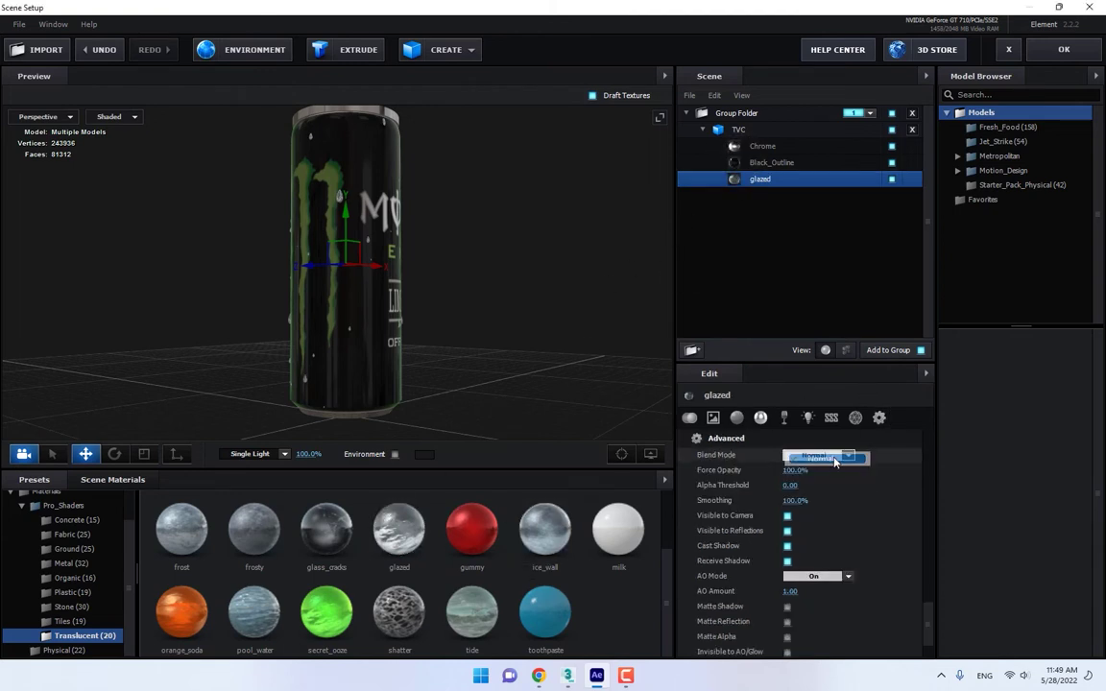
left_click(818, 455)
left_click(818, 475)
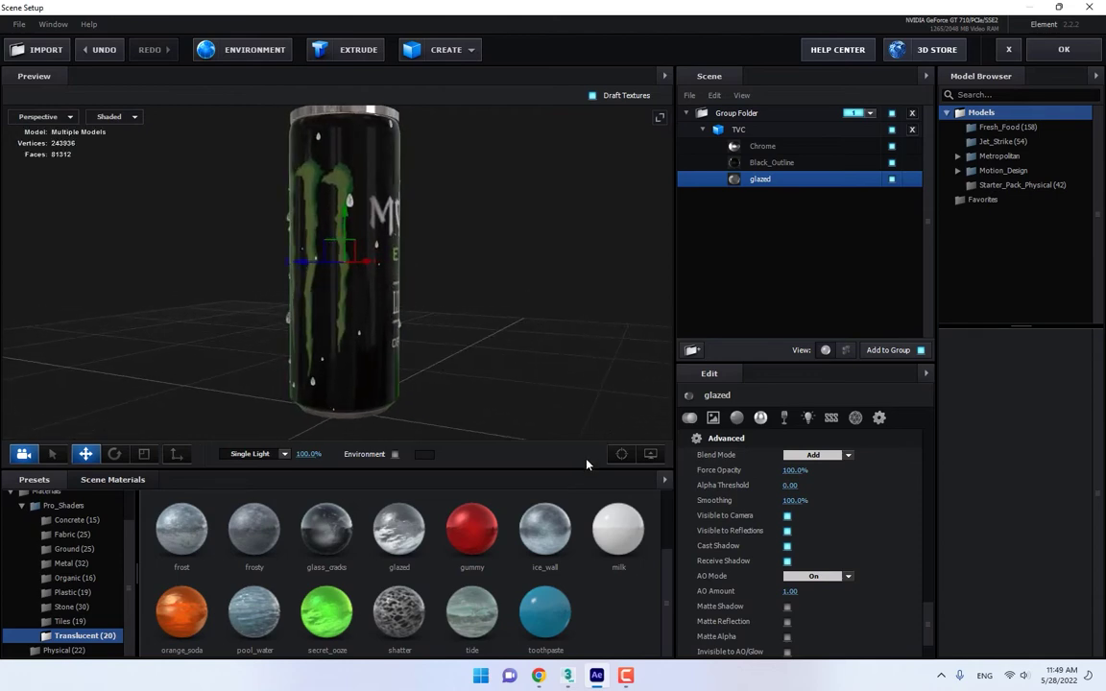
- Set the diffuse color of the glazed material to a light yellow-orange
left_click(733, 420)
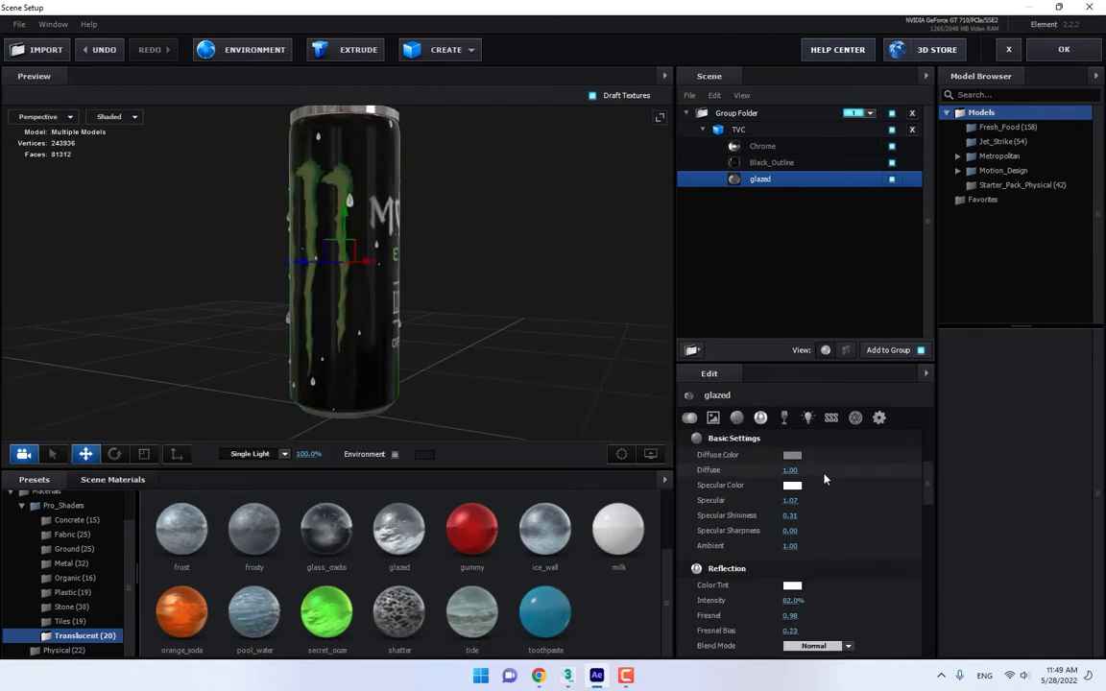
left_click(790, 454)
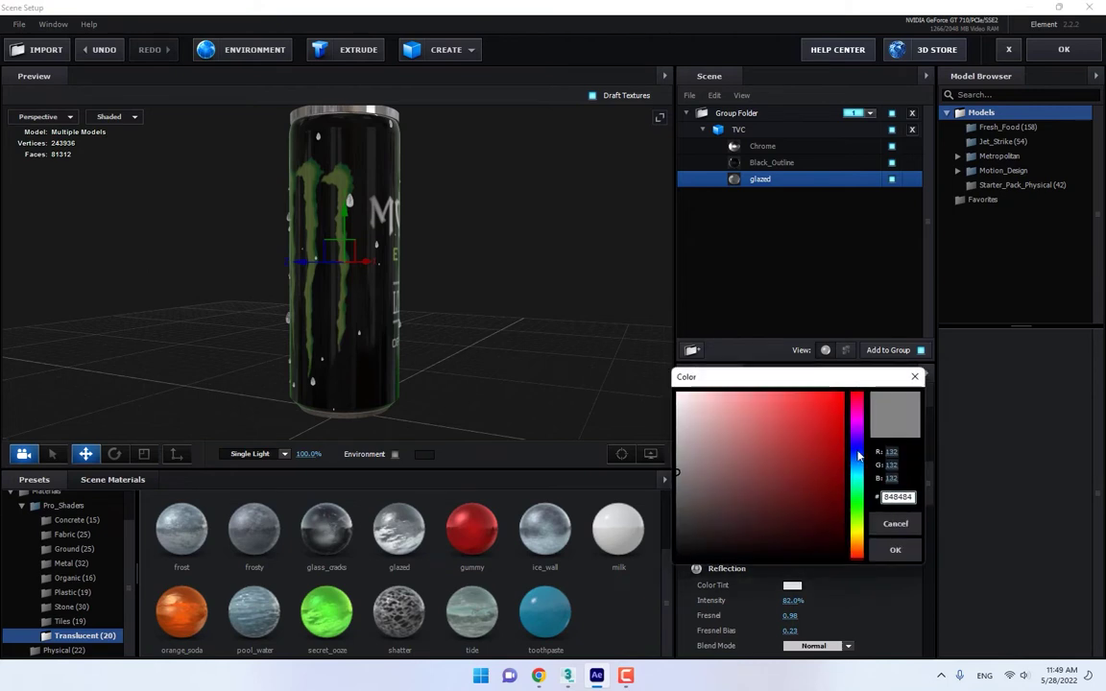
left_click_drag(858, 457, 857, 533)
left_click(761, 451)
left_click_drag(760, 452, 758, 371)
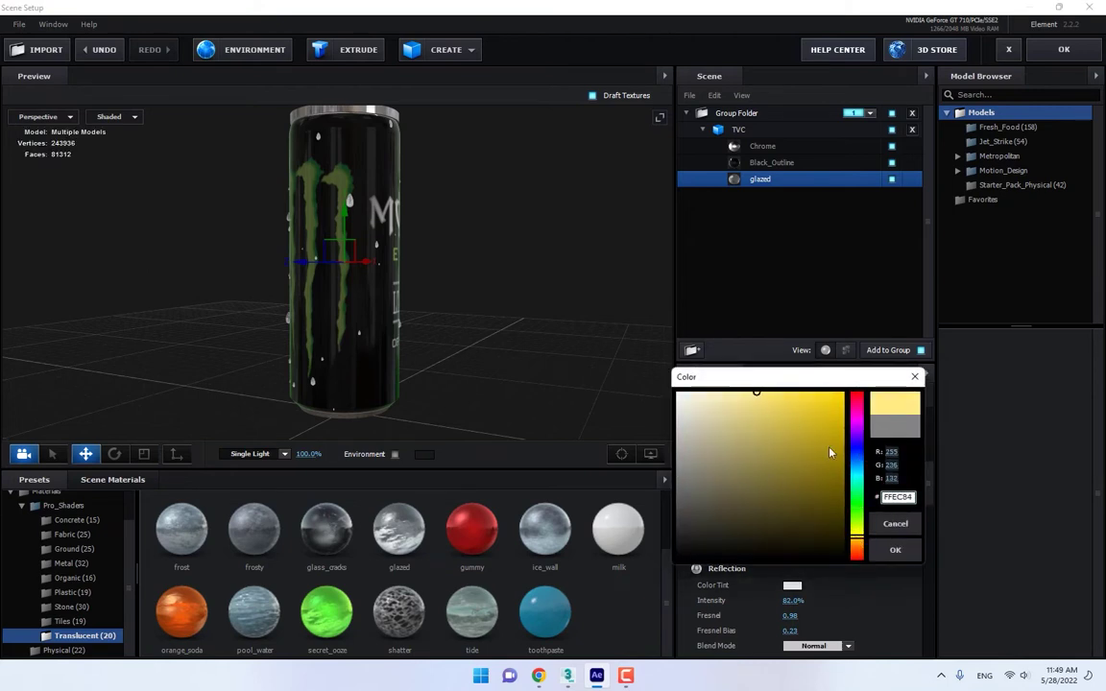
left_click(858, 552)
left_click(895, 550)
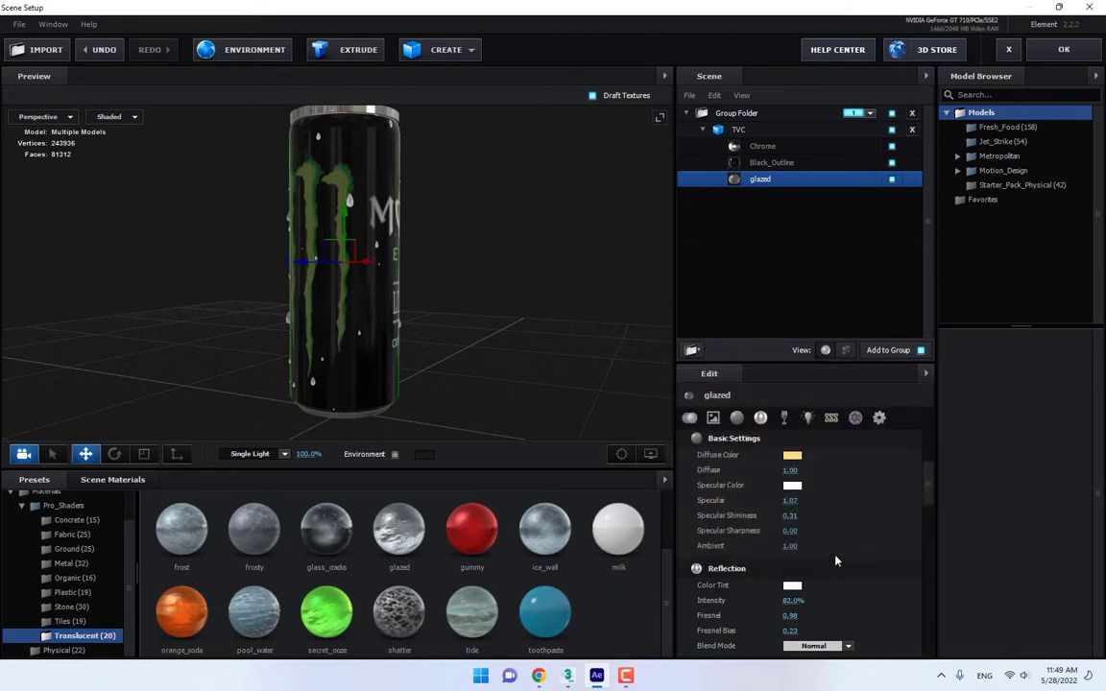
- Set the specular color of the glazed material to a bright, saturated yellow
left_click(791, 489)
left_click(857, 564)
left_click(790, 450)
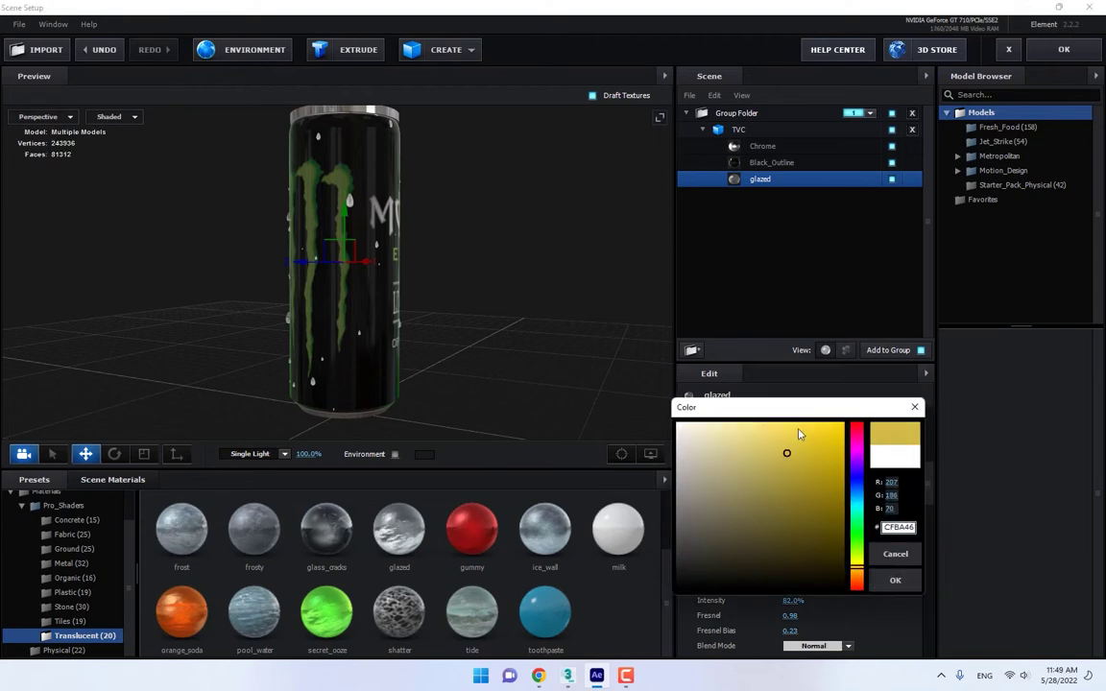
left_click_drag(790, 449, 802, 422)
left_click(893, 580)
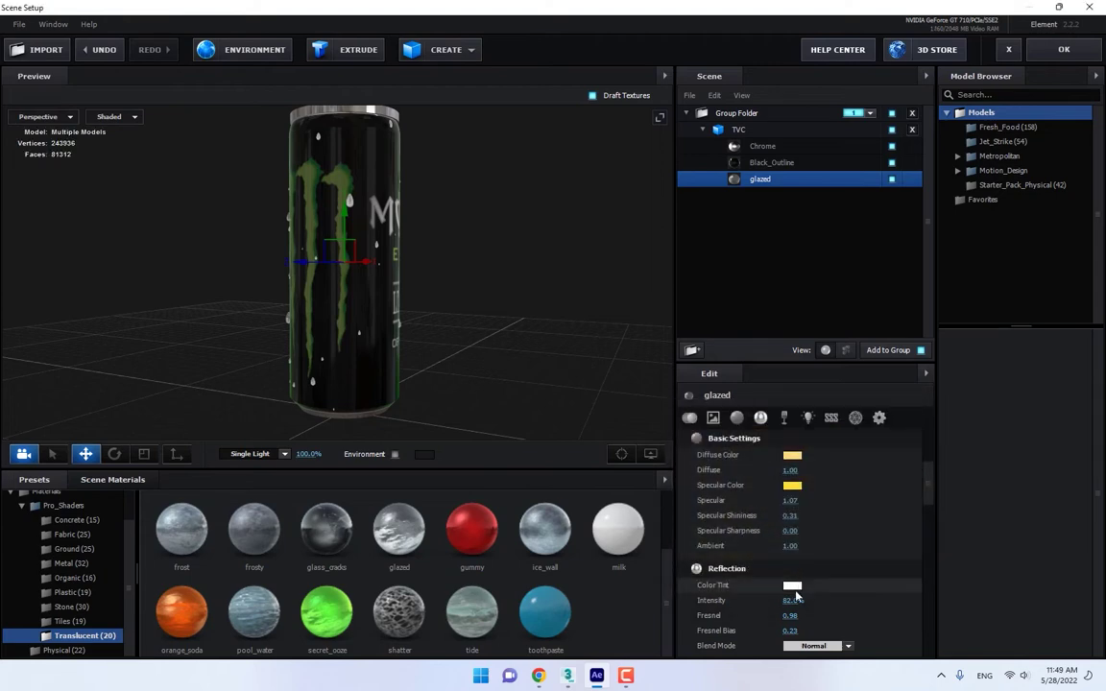
- Set the reflection color tint of the glazed material to pale orange FFDCC3
left_click(792, 587)
left_click(856, 615)
left_click(857, 635)
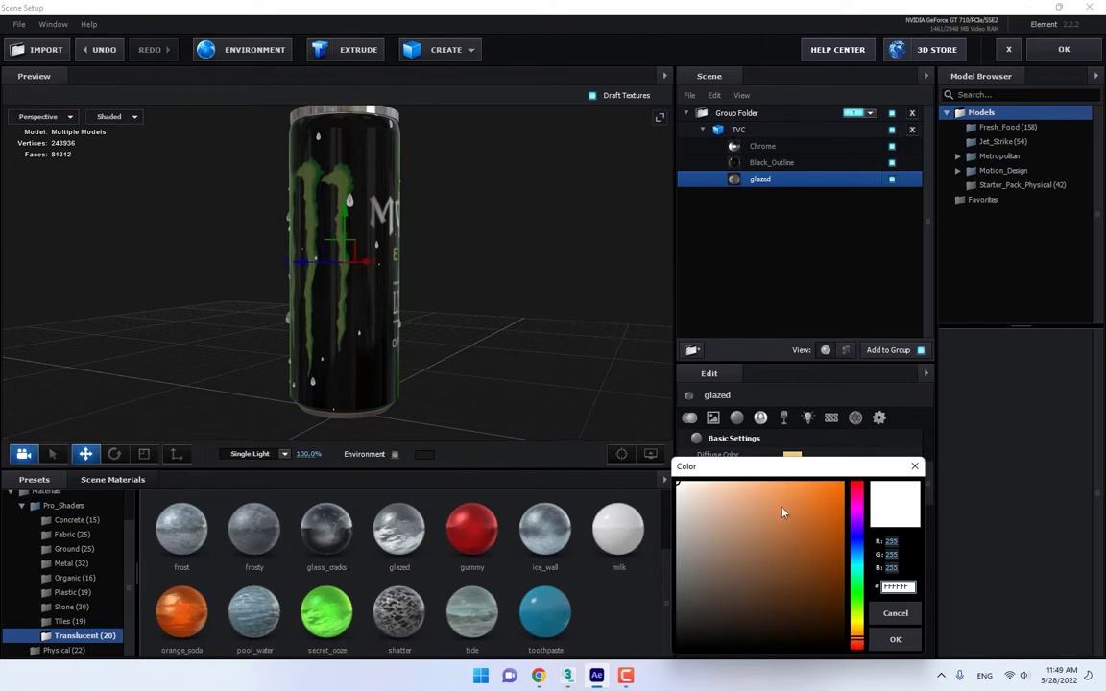
mouse_move(786, 511)
left_mouse_down()
mouse_move(768, 466)
mouse_move(674, 460)
mouse_move(722, 465)
left_mouse_up()
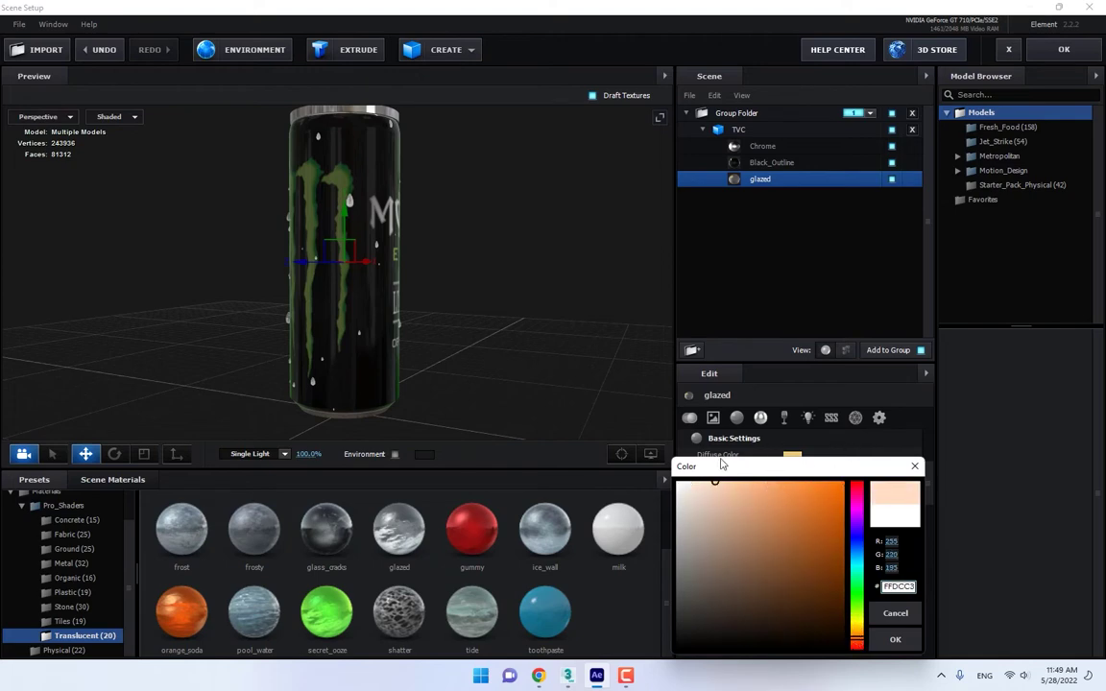
left_click(895, 639)
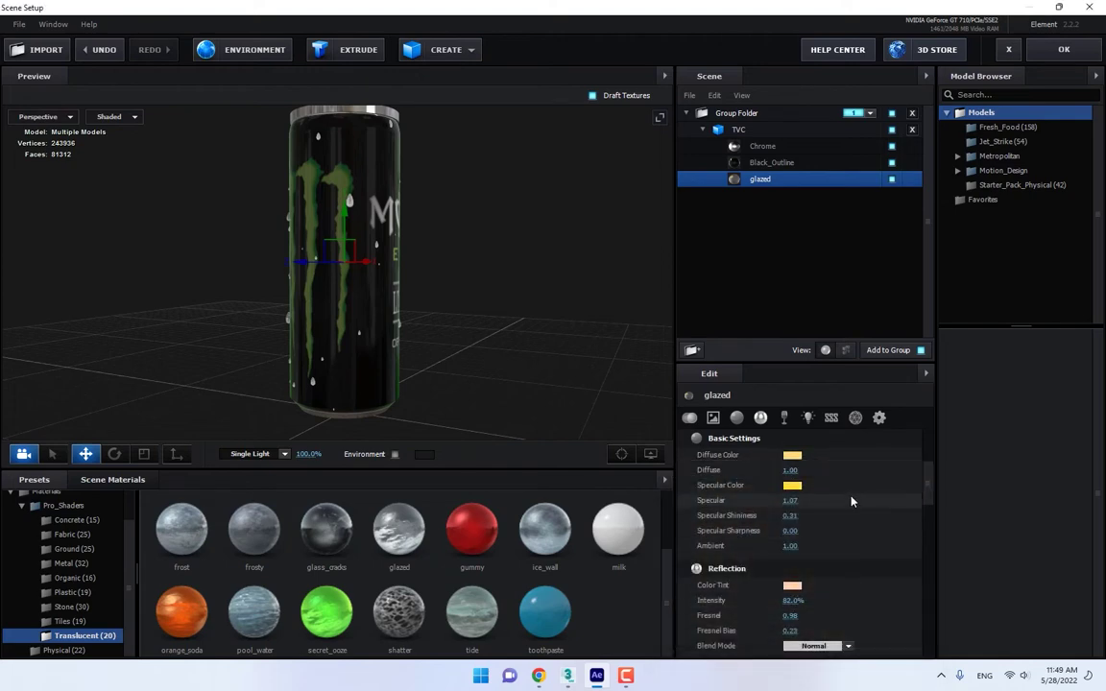
- Set the glazed material's refraction color tint to FFDFAF and apply the scene setup to the composition
scroll(850, 501, "down", 5)
left_click(791, 547)
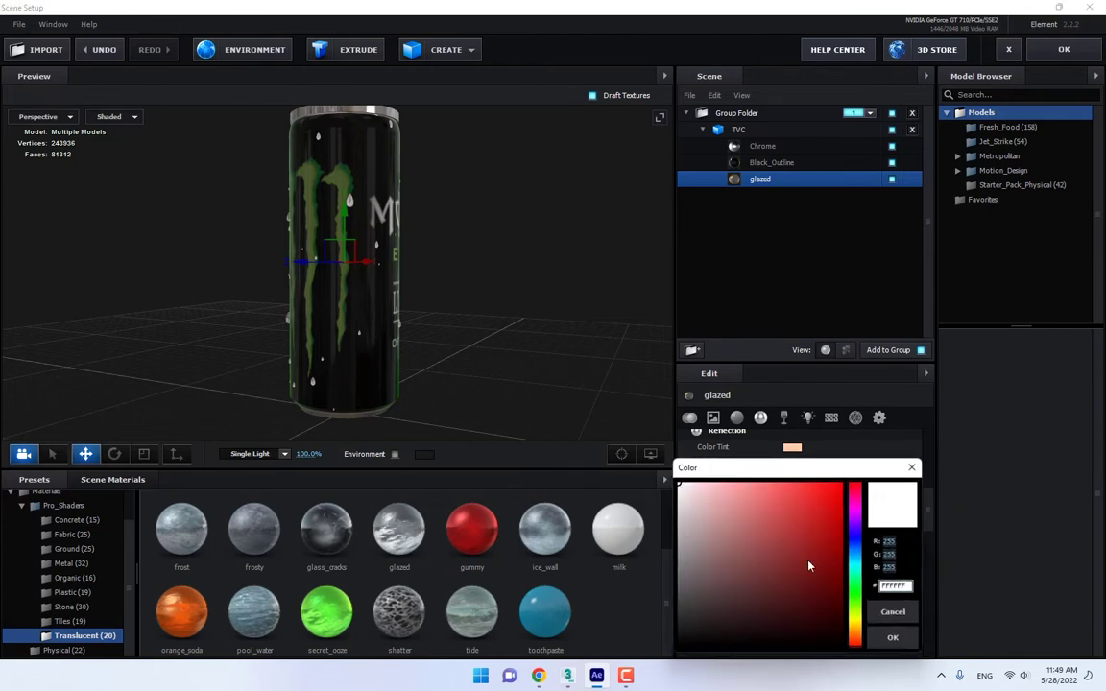
mouse_move(814, 611)
left_mouse_down()
mouse_move(762, 438)
mouse_move(730, 438)
left_mouse_up()
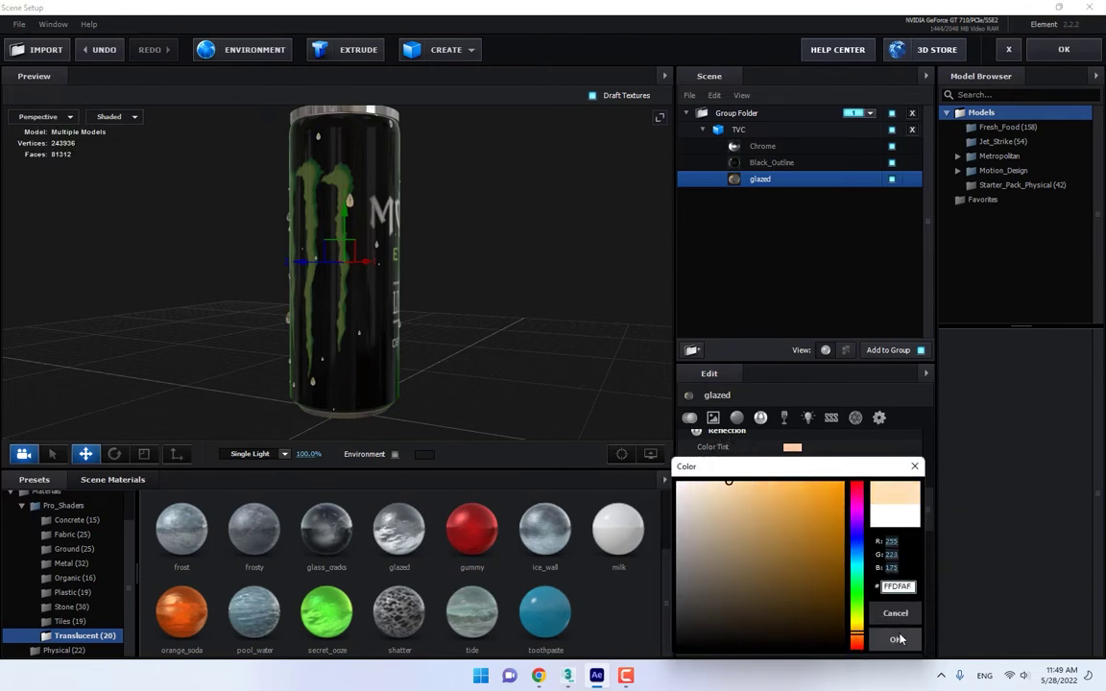
left_click(343, 178)
left_click_drag(494, 205, 489, 213)
left_click(1064, 49)
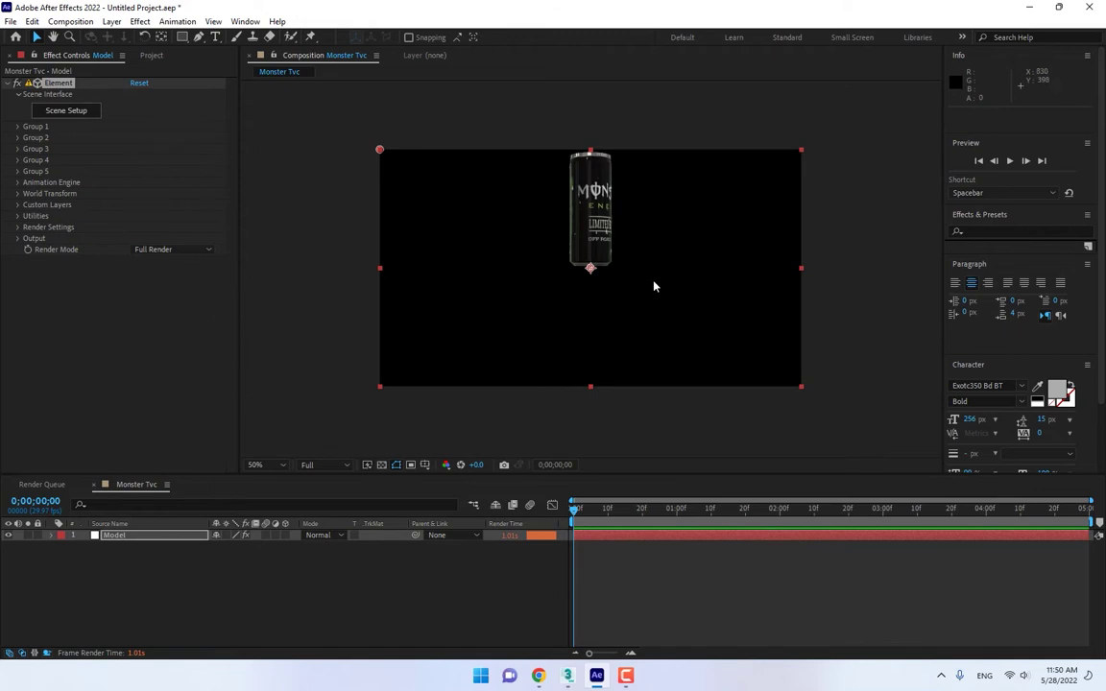
- Reopen the Element scene setup and add a plane under the can, listed after TVC and scaled uniformly to 526.1%
left_click(67, 112)
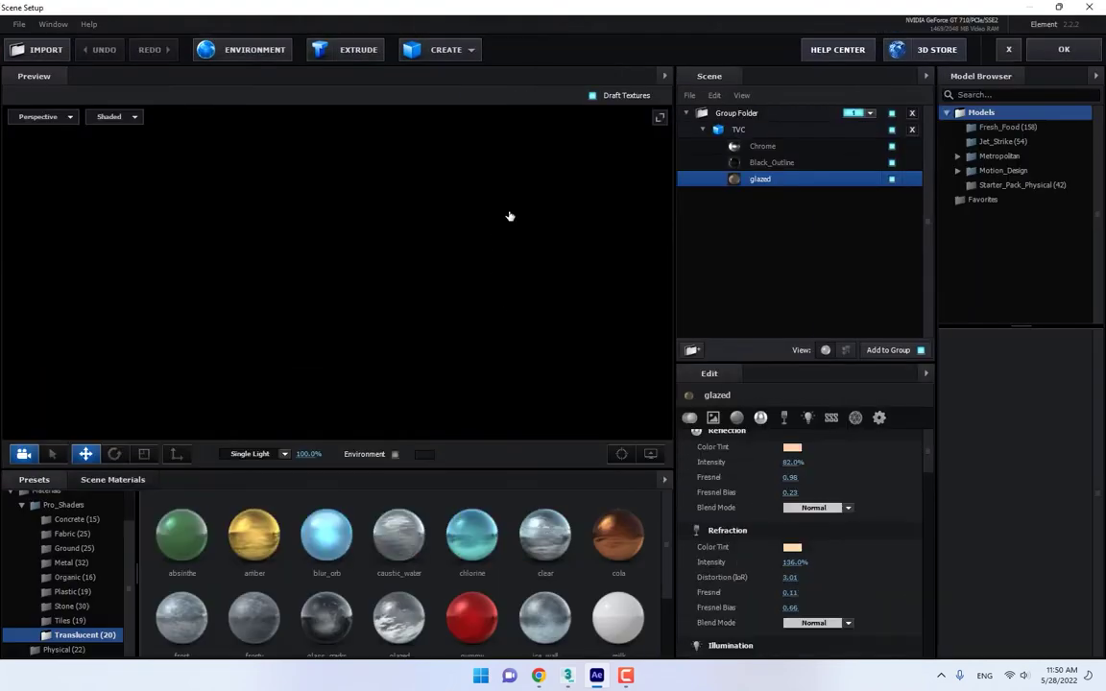
left_click(462, 51)
left_click(613, 83)
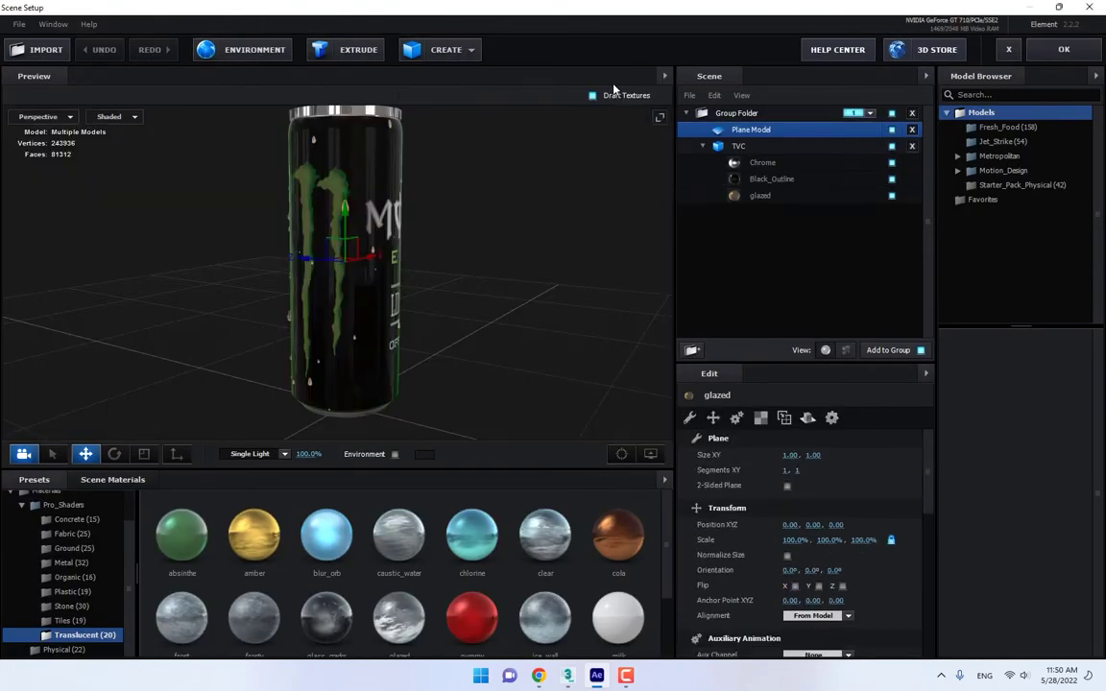
left_click_drag(759, 134, 754, 197)
left_click(141, 457)
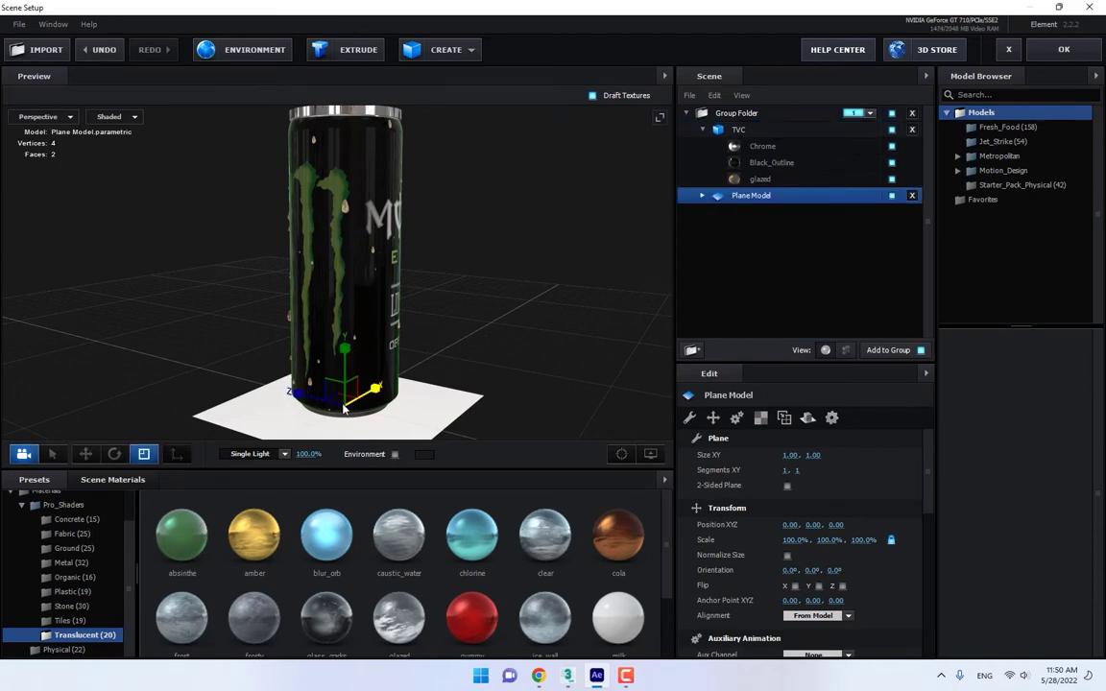
left_click_drag(345, 387, 415, 261)
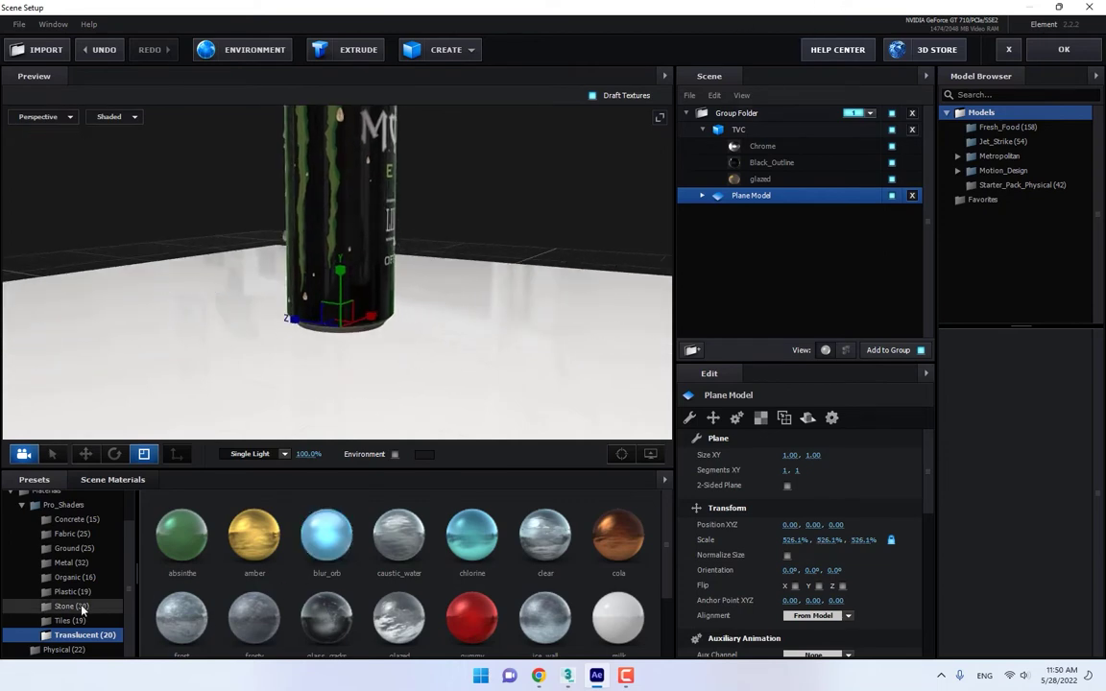
- Apply the Black_Gloss preset from the Physical materials to the plane
left_click(44, 508)
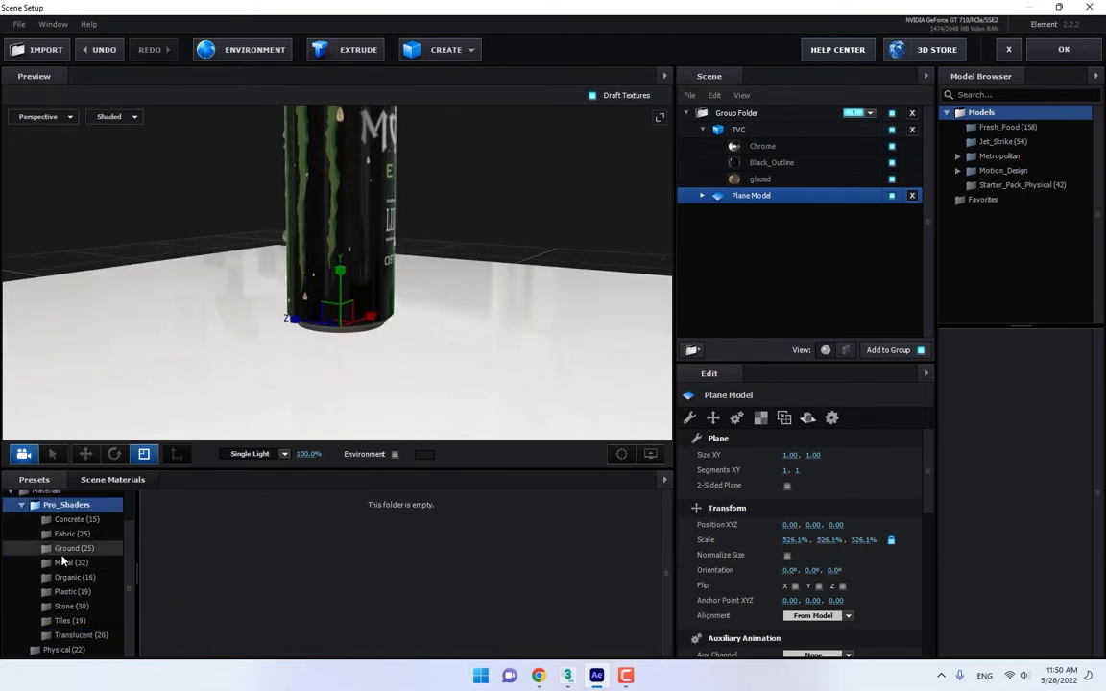
left_click(64, 649)
left_click_drag(254, 535, 464, 375)
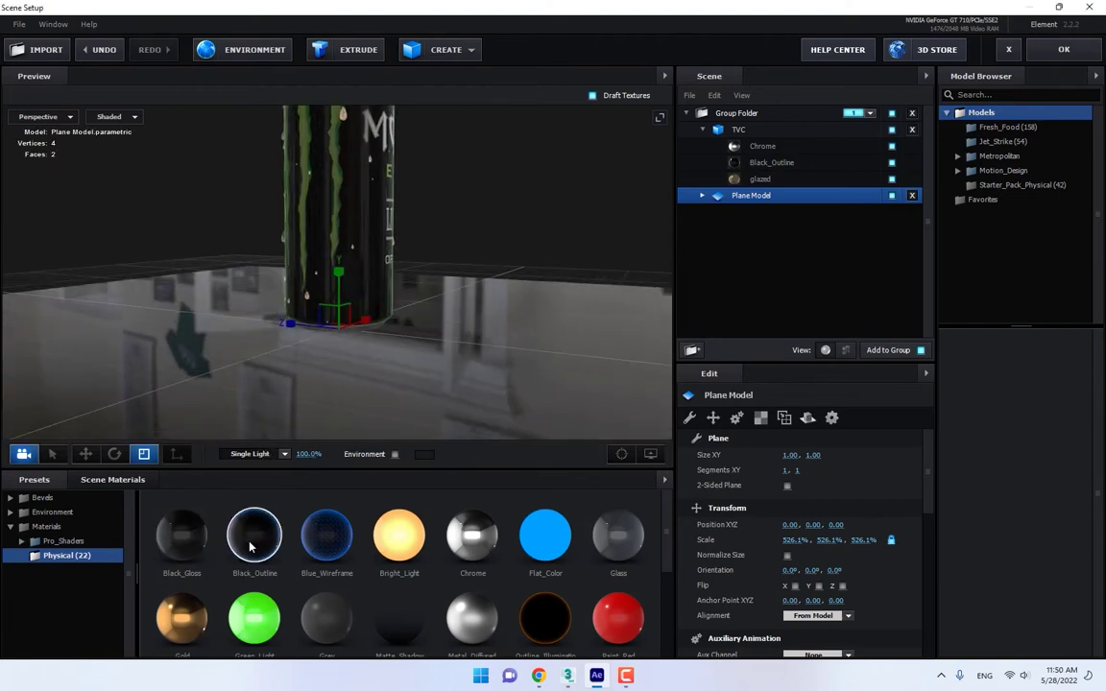
left_click_drag(255, 533, 437, 317)
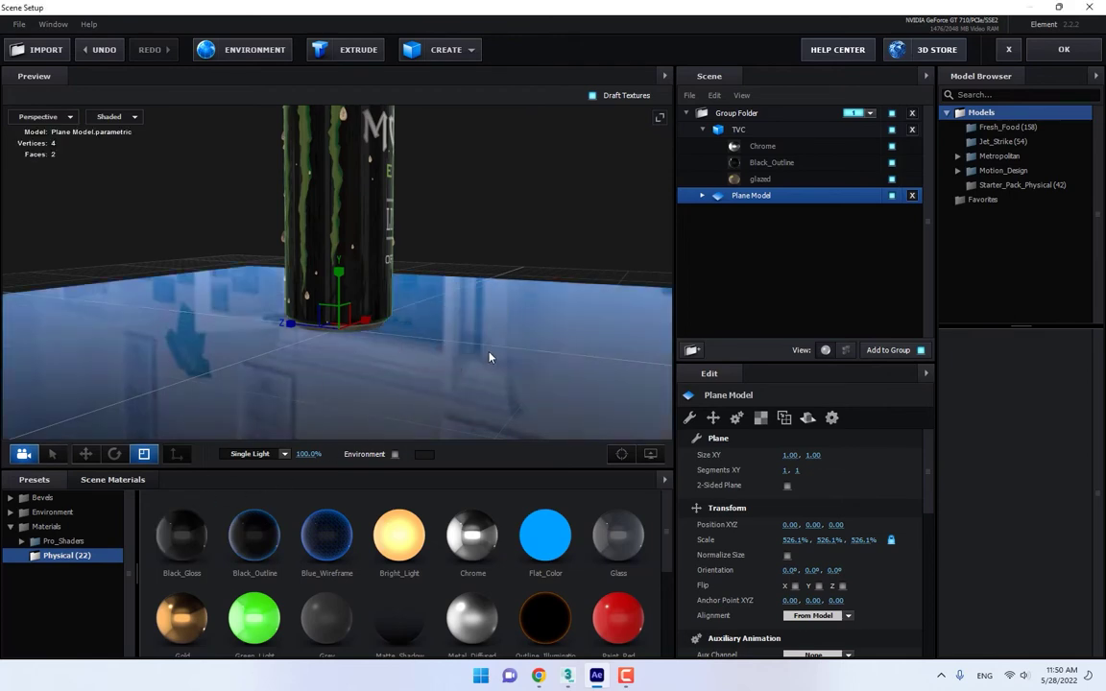
left_click_drag(492, 355, 539, 351)
- Set the plane model's reflect mode to Mirror Surface
left_click(702, 195)
right_click(755, 213)
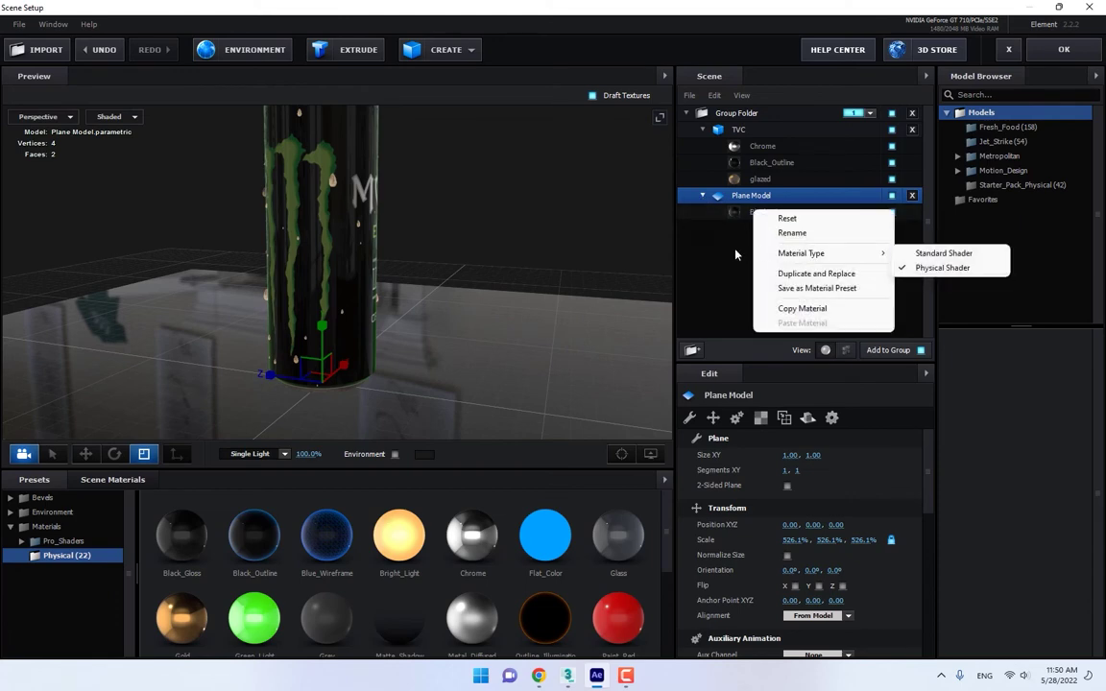
left_click(660, 223)
right_click(734, 199)
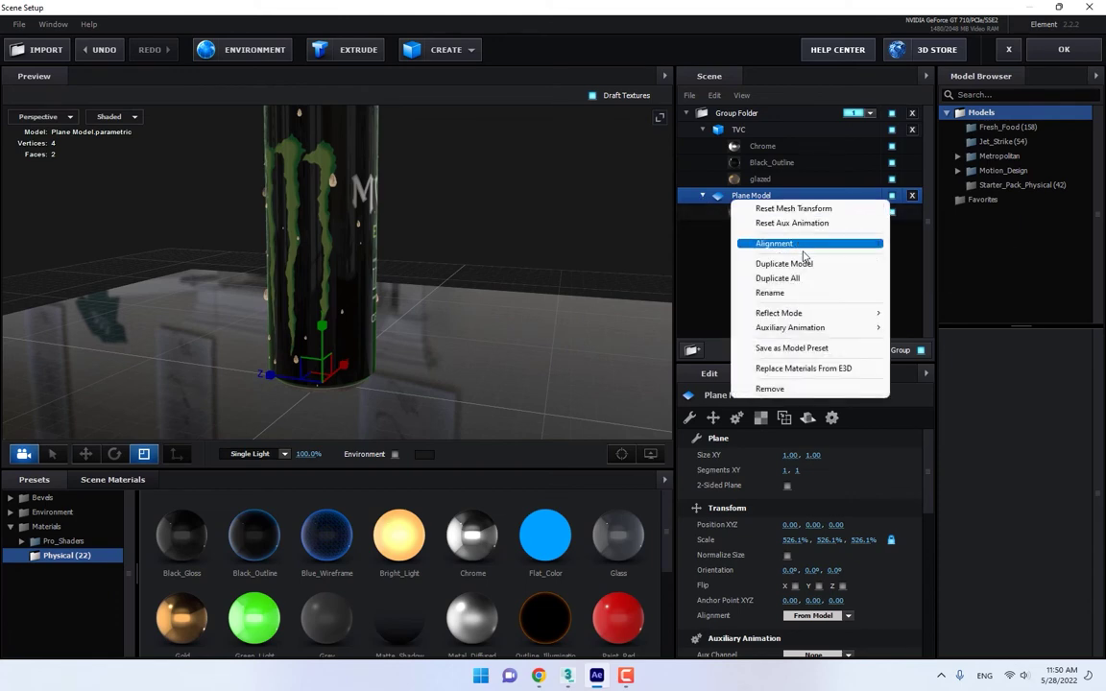
mouse_move(814, 317)
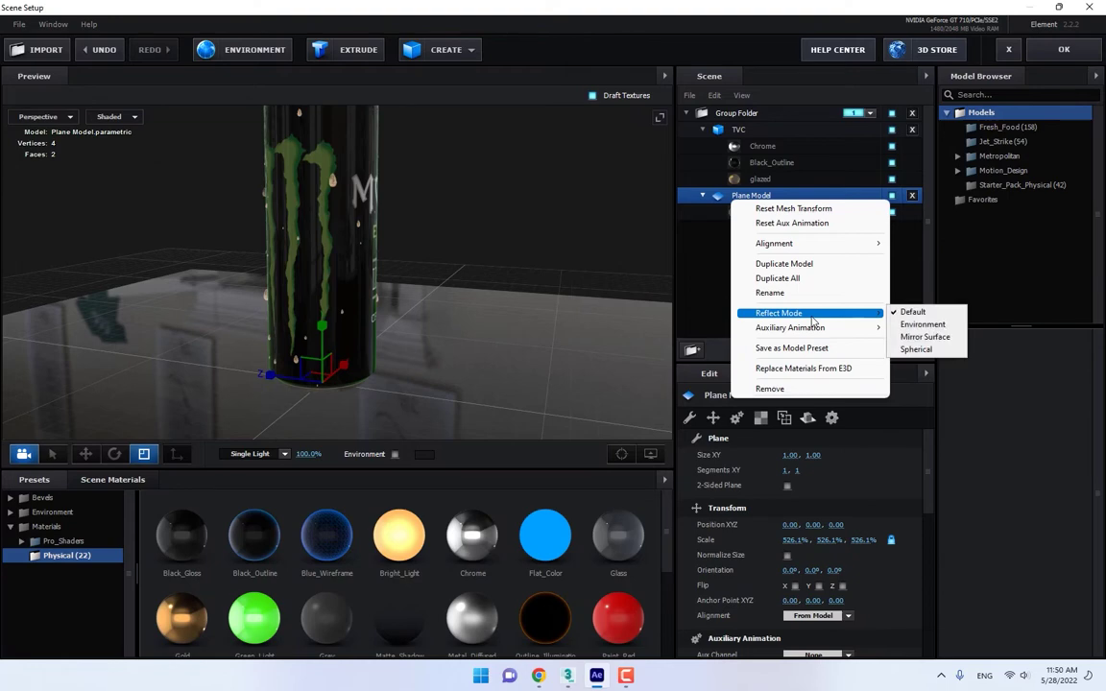
left_click(927, 338)
left_click_drag(488, 311, 516, 303)
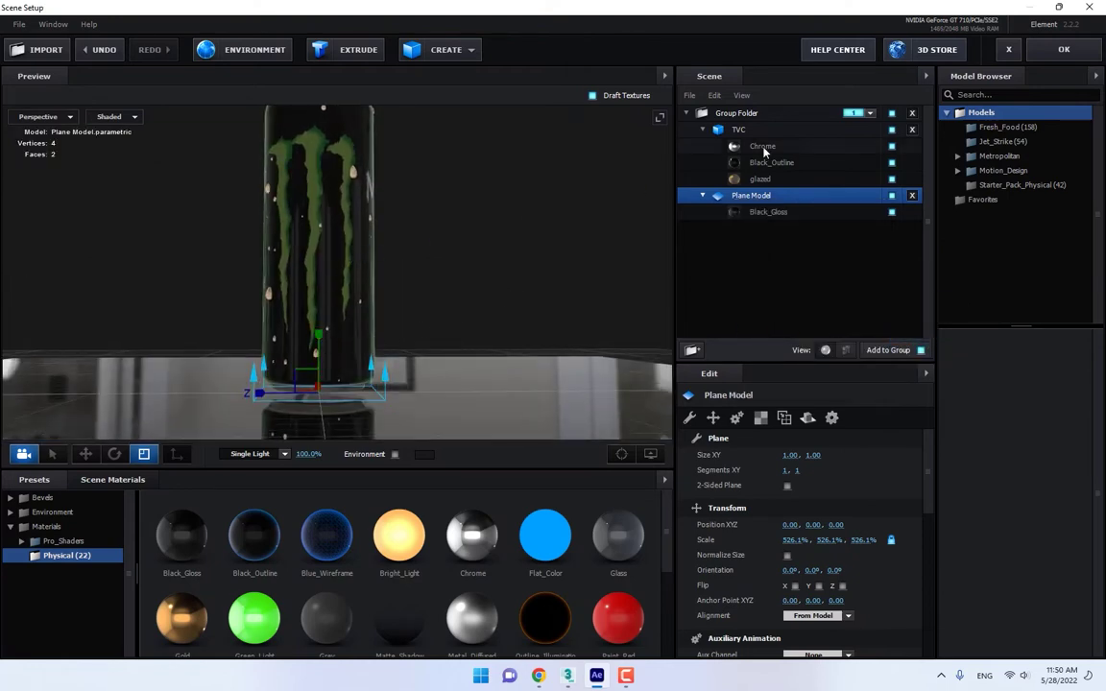
- Raise the TVC can model to a Y position of 0.66 so its base rests on the plane
left_click(774, 131)
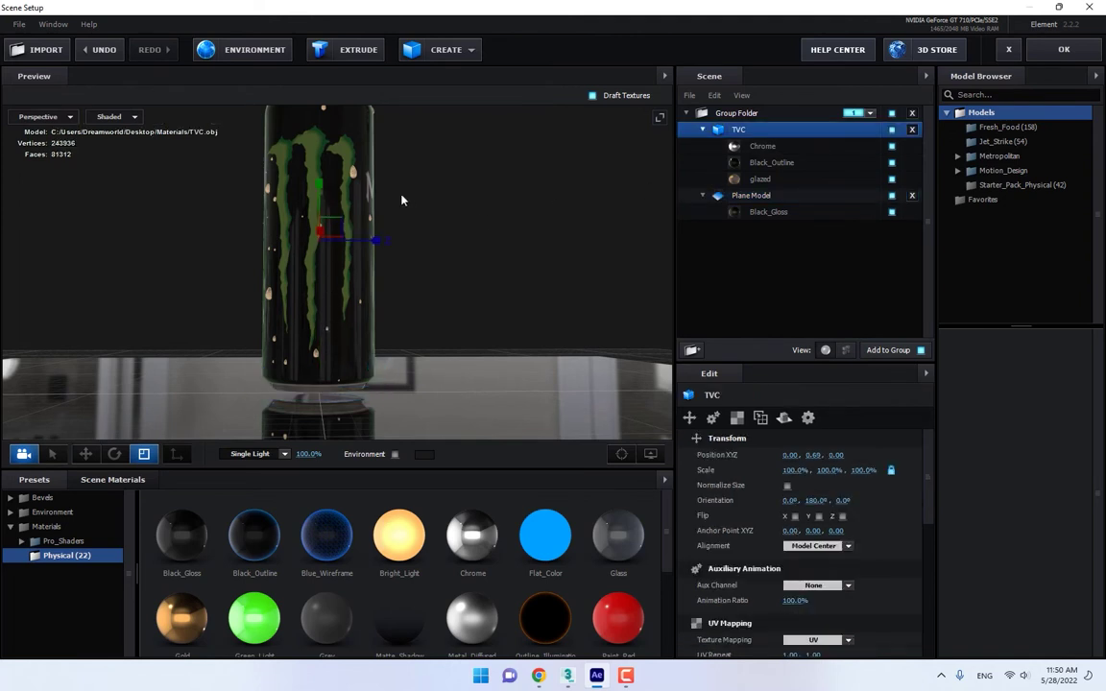
left_click(86, 454)
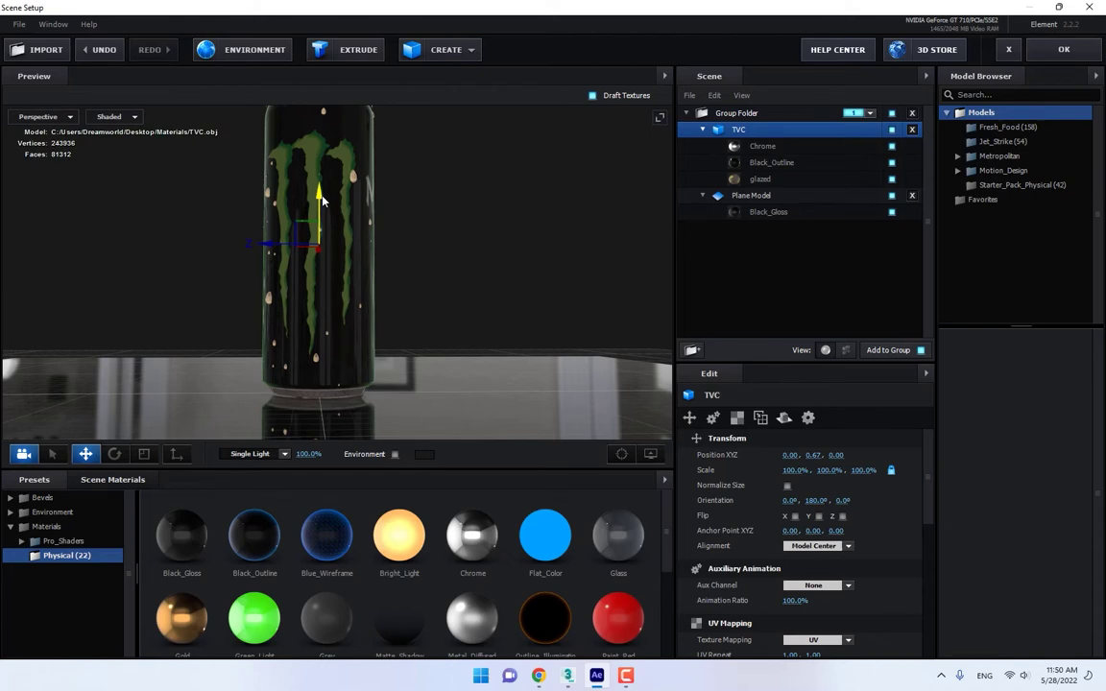
scroll(446, 289, "down", 5)
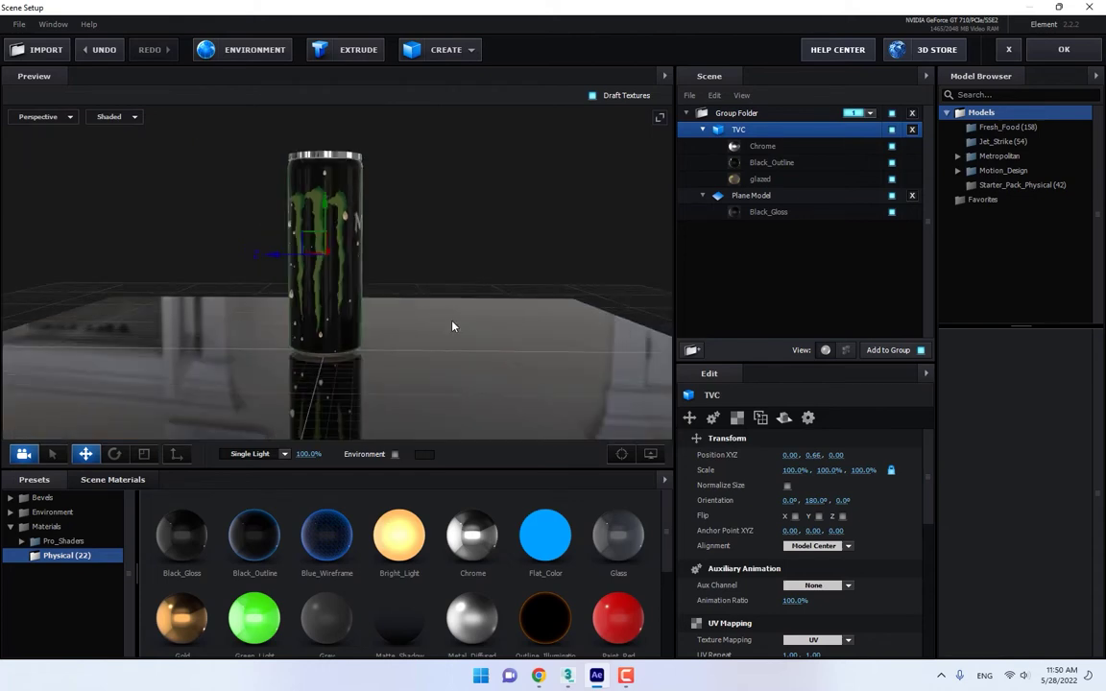
left_click_drag(452, 327, 415, 178)
- Open the environment texture for replacement and browse the VideoCopilot Materials folders, including Physical and Pro_Shaders_maps, for a suitable image
left_click(250, 52)
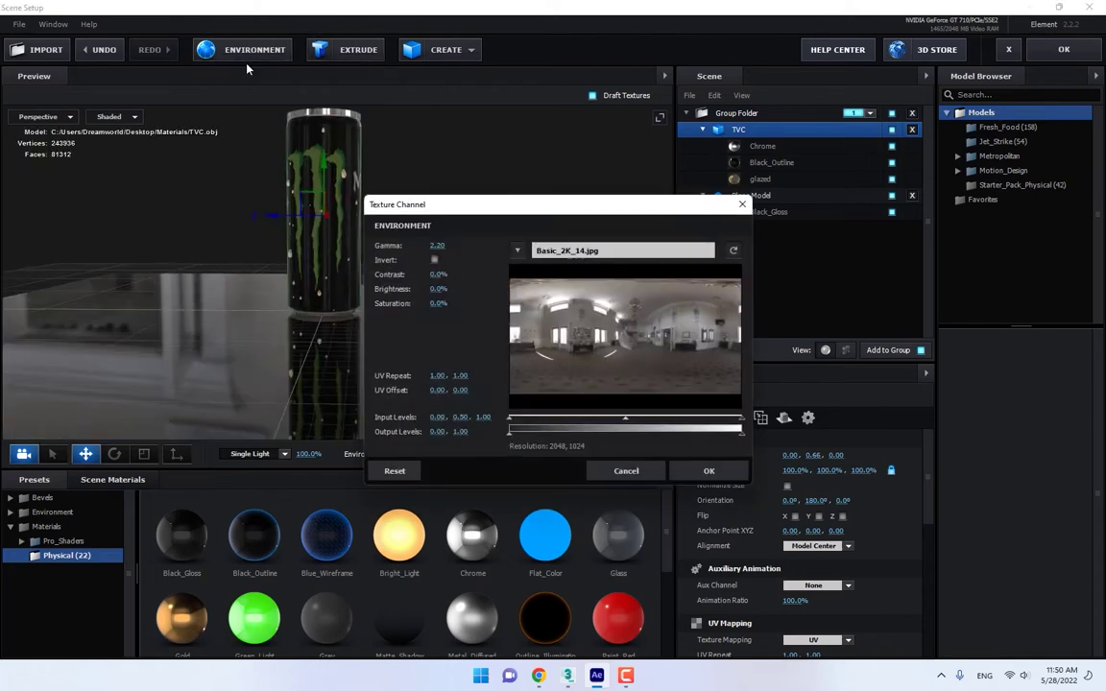
left_click(616, 252)
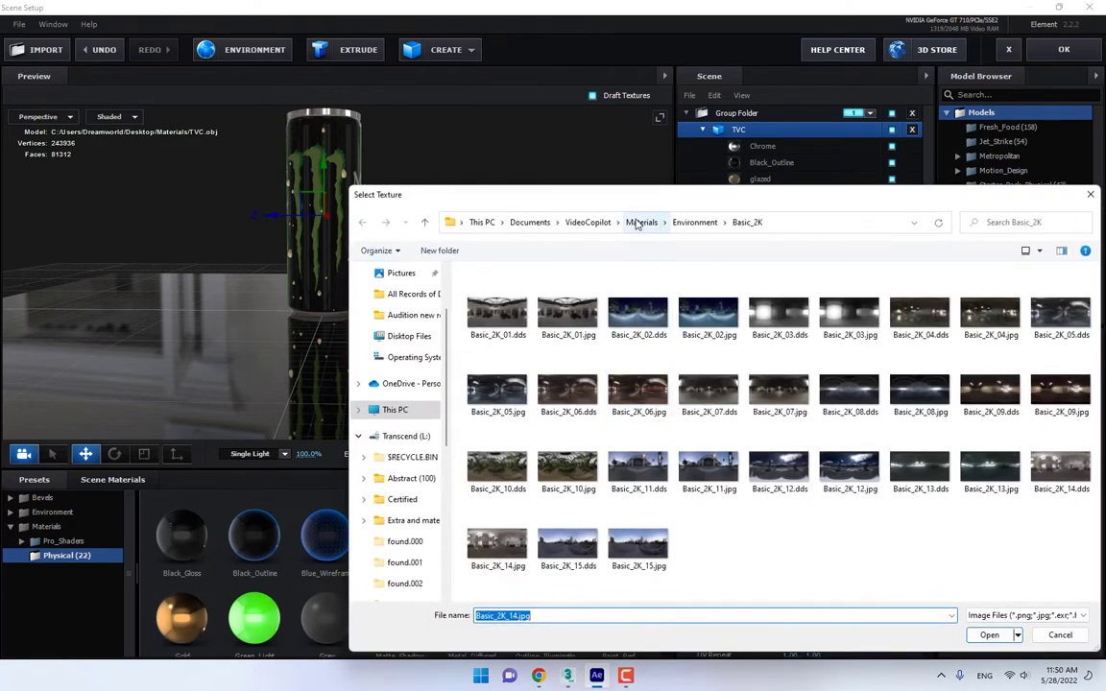
left_click(637, 223)
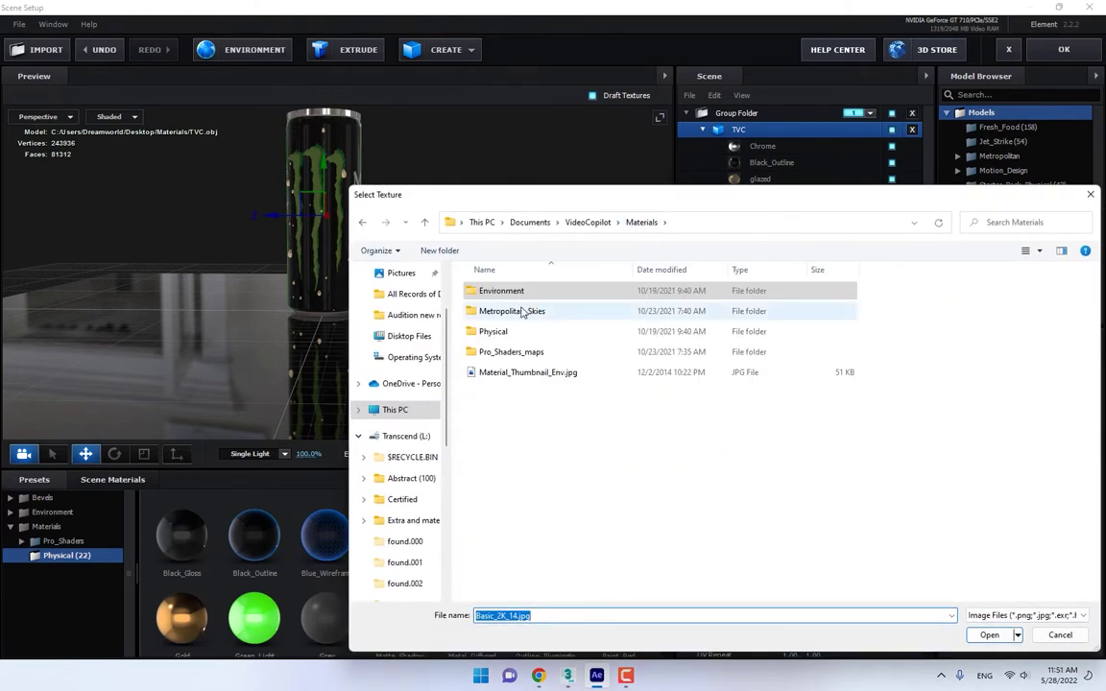
left_click(580, 224)
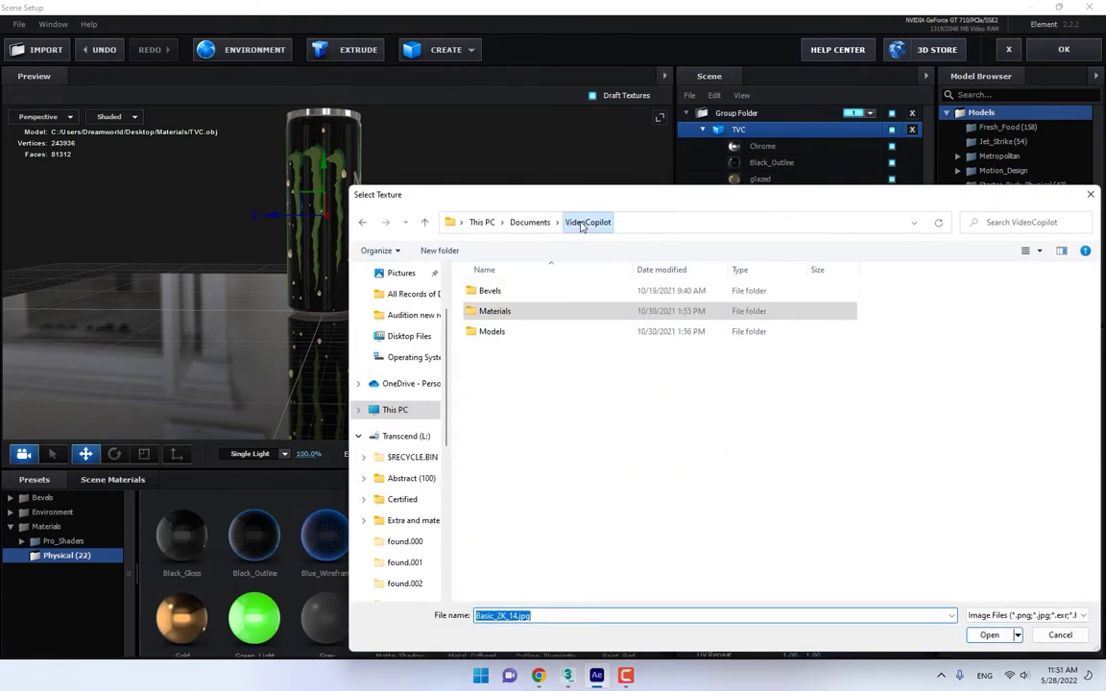
double_click(503, 313)
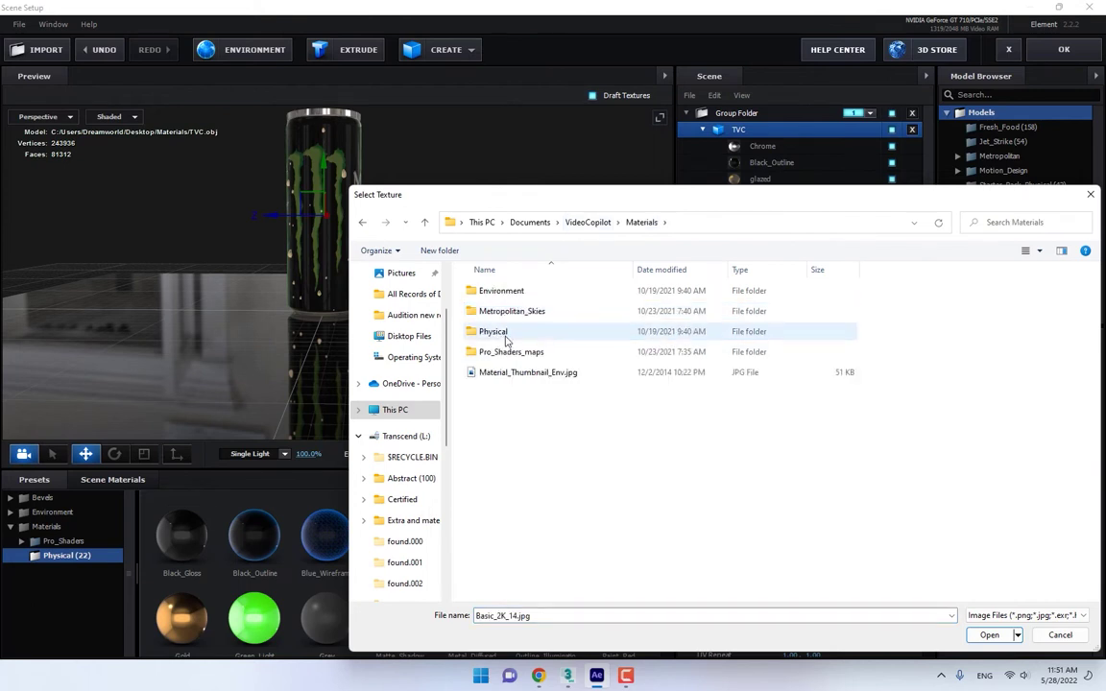
double_click(503, 333)
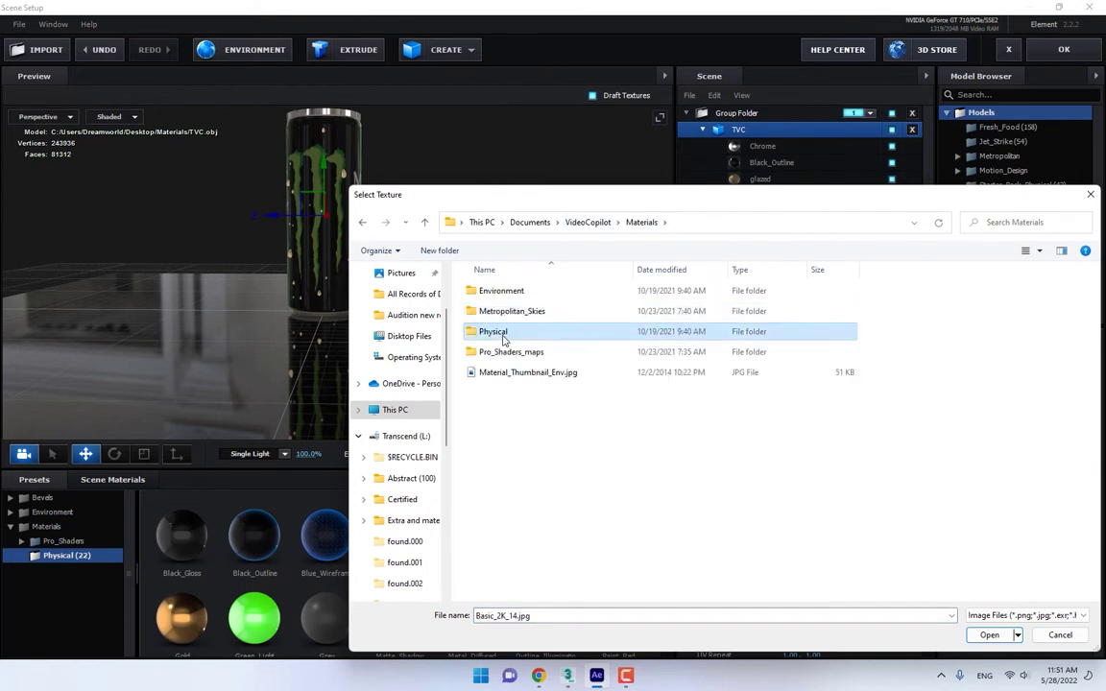
left_click(641, 222)
double_click(480, 352)
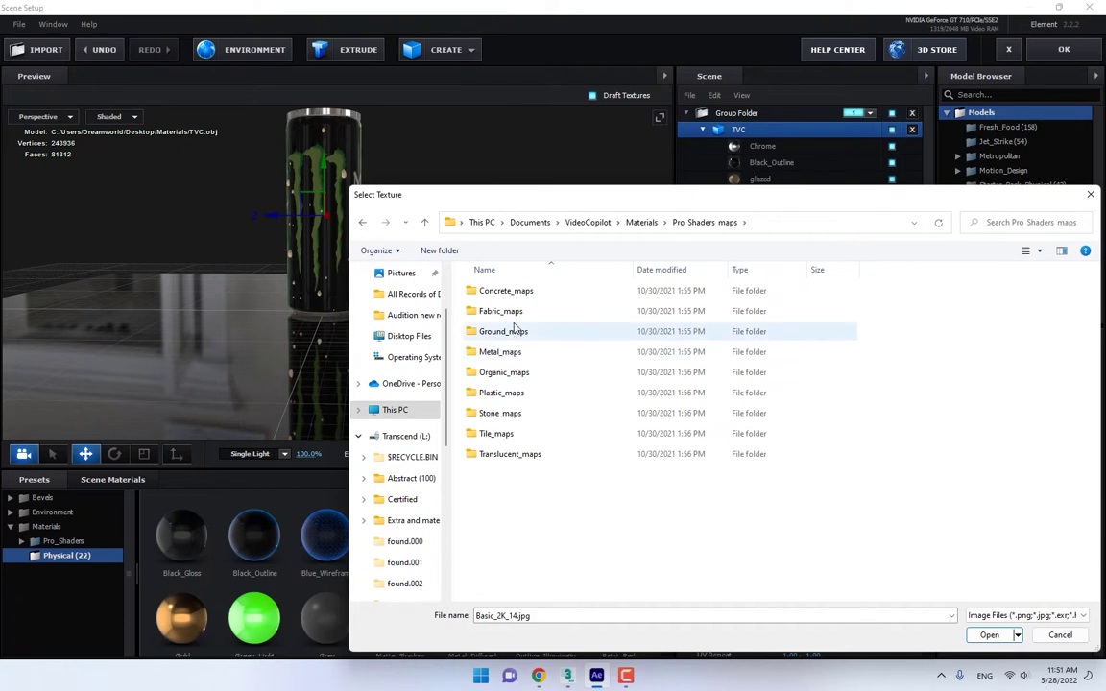
left_click(615, 223)
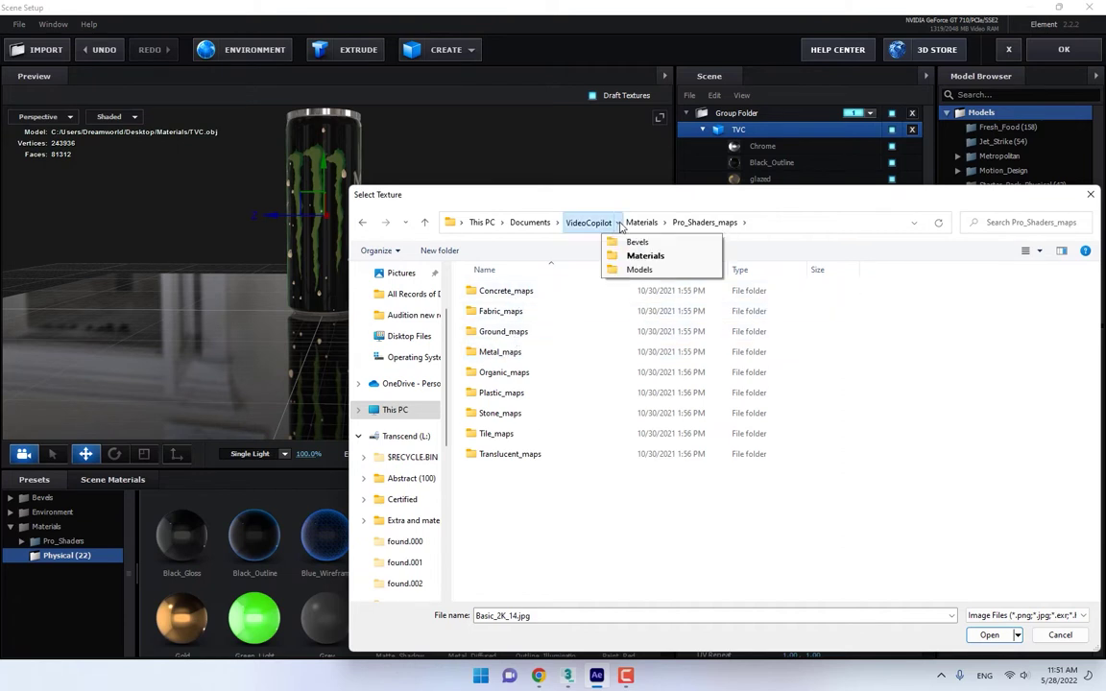
left_click(640, 222)
- Try blue_night_4k.jpg from the Metropolitan_Skies folder as the environment texture
double_click(495, 311)
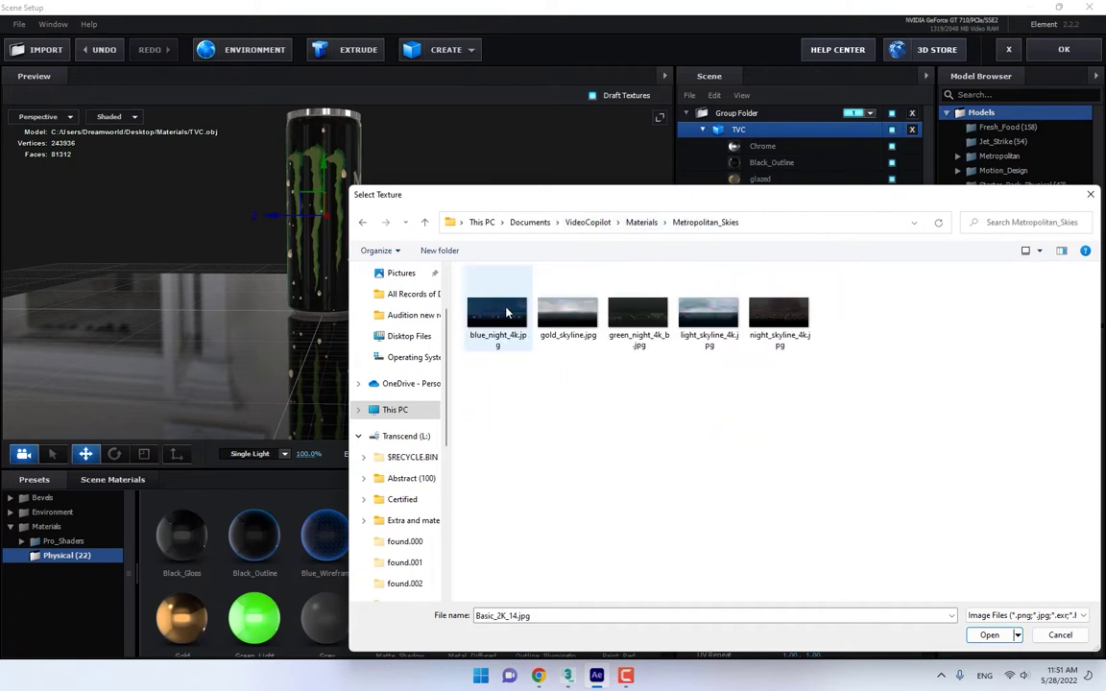
double_click(480, 318)
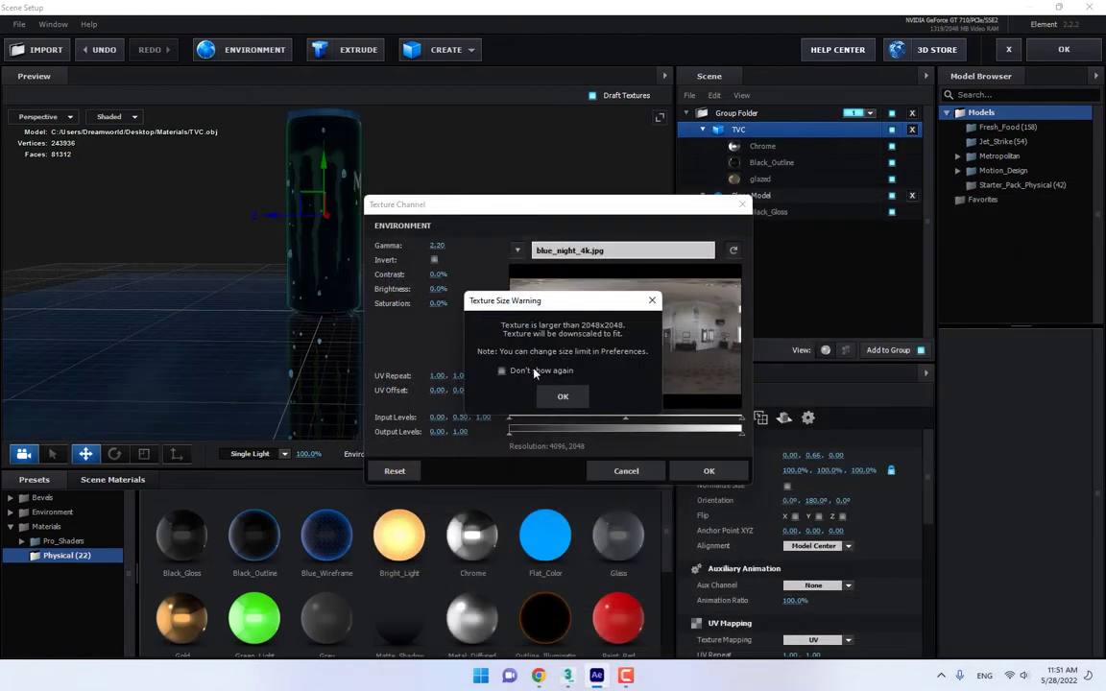
left_click(562, 395)
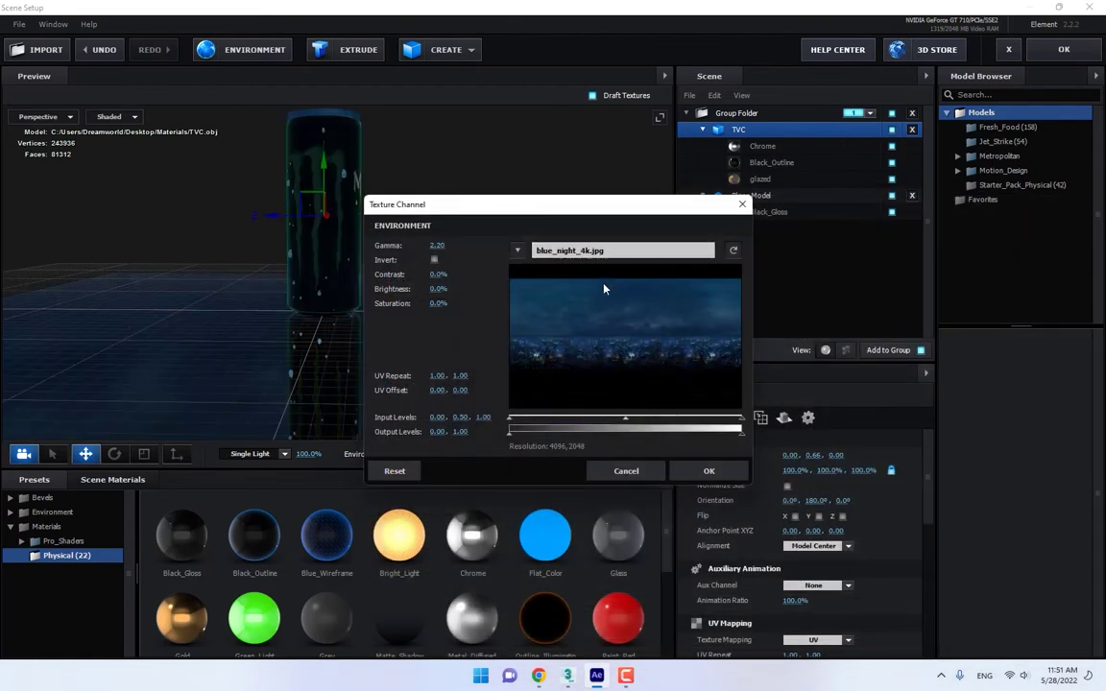
- Try gold_skyline.jpg from the Metropolitan_Skies folder as the environment texture
left_click(617, 252)
double_click(567, 315)
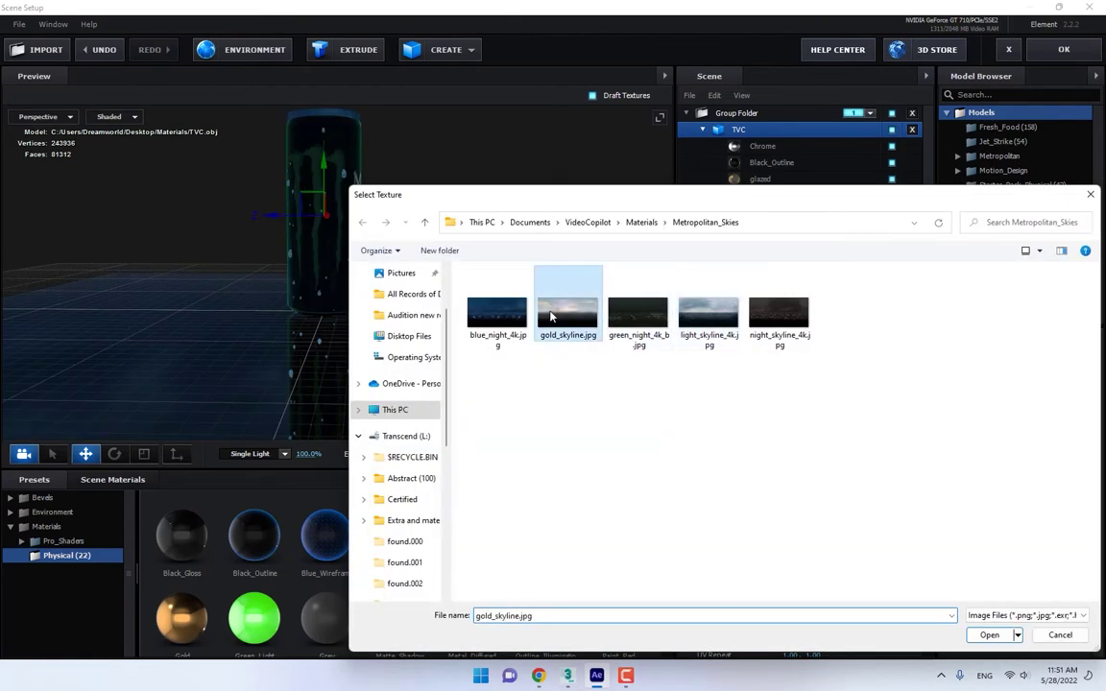
left_click(563, 394)
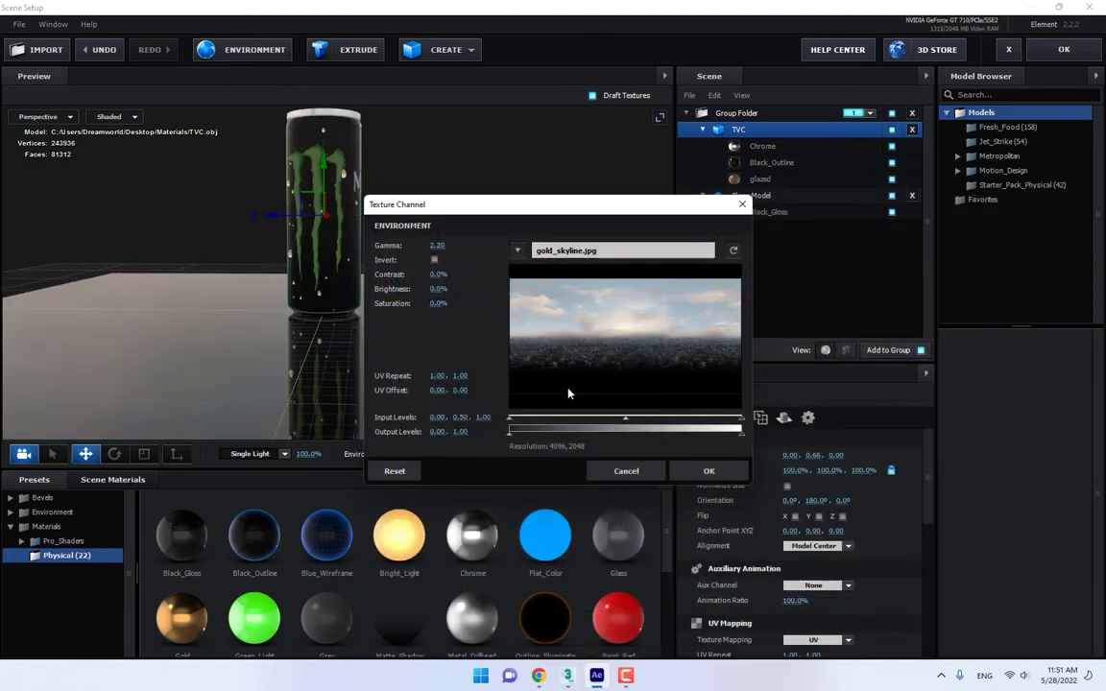
- Set the environment texture to Basic_2K_05.jpg from the Environment Basic_2K folder and apply the scene setup to the composition
left_click(615, 251)
left_click(639, 221)
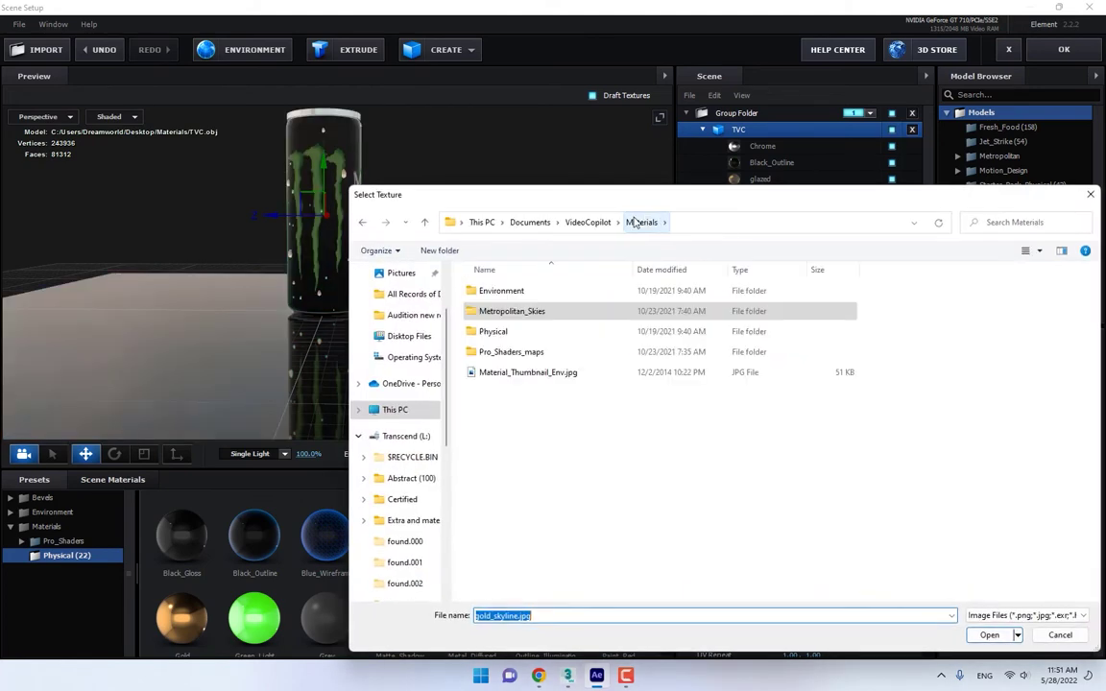
double_click(519, 290)
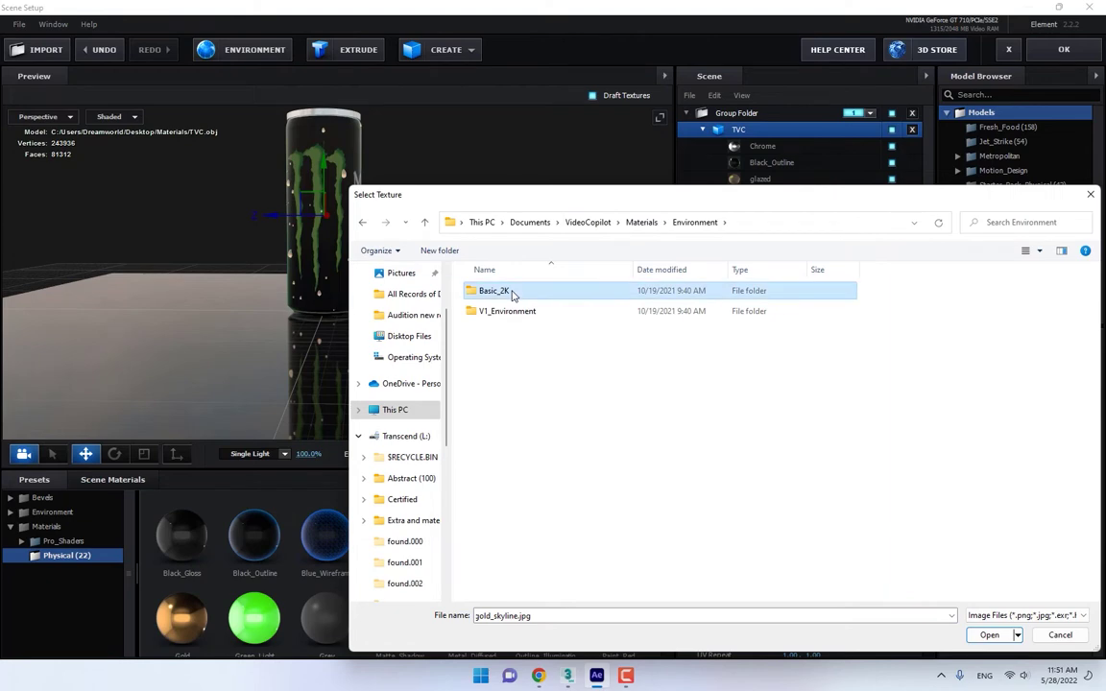
double_click(510, 292)
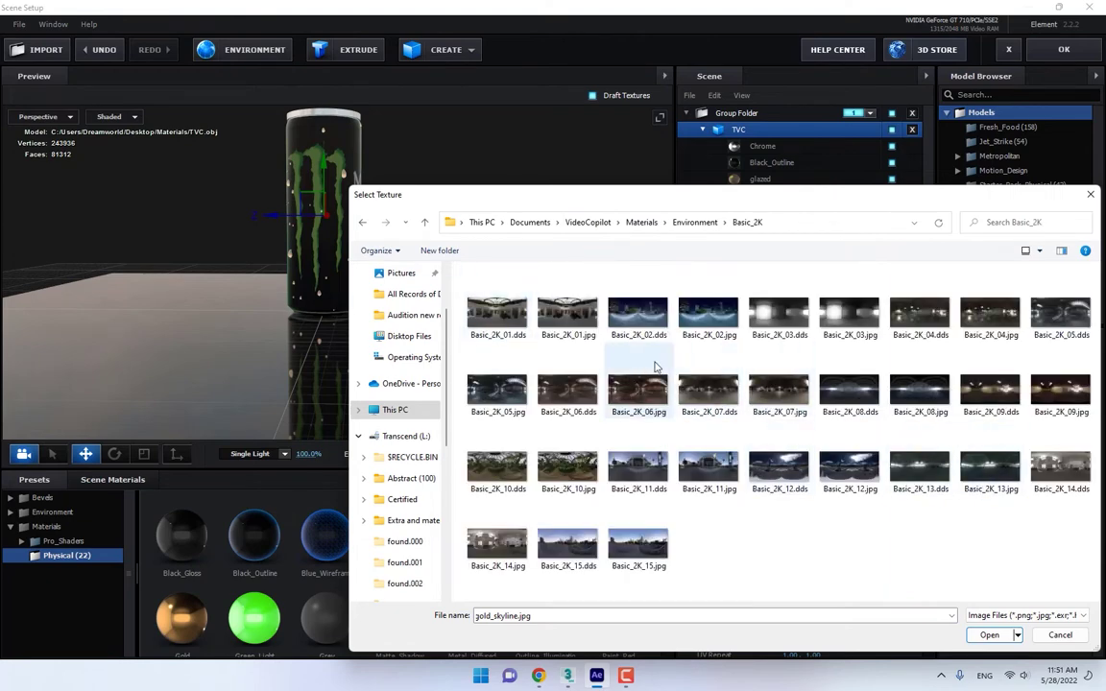
left_click(515, 382)
double_click(515, 382)
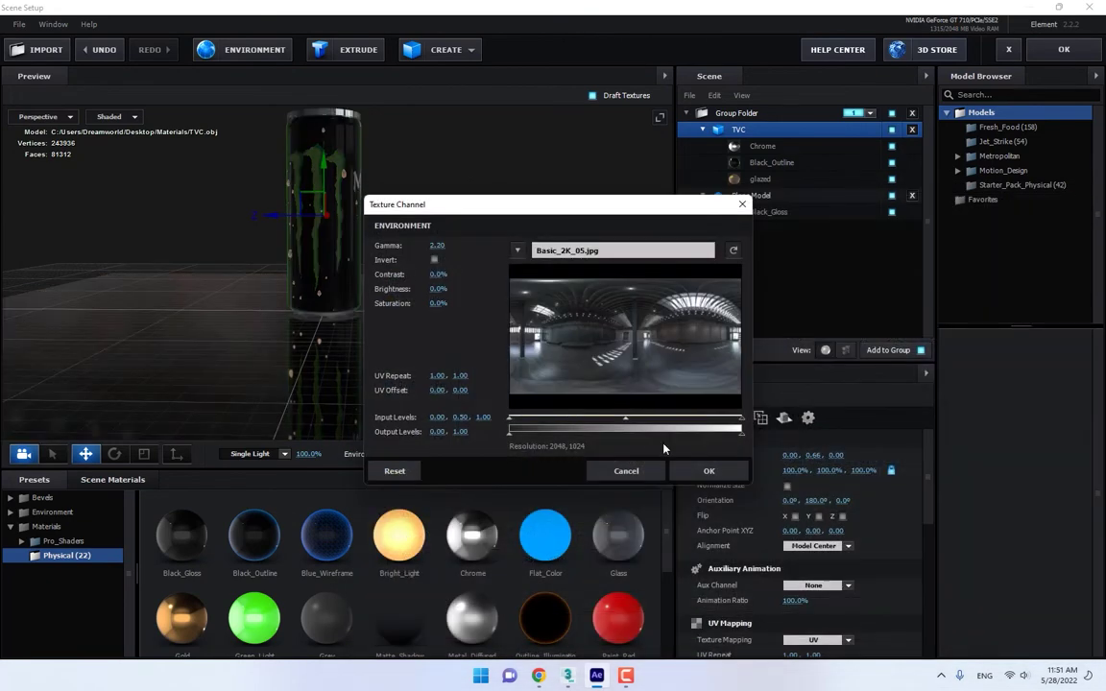
left_click(702, 470)
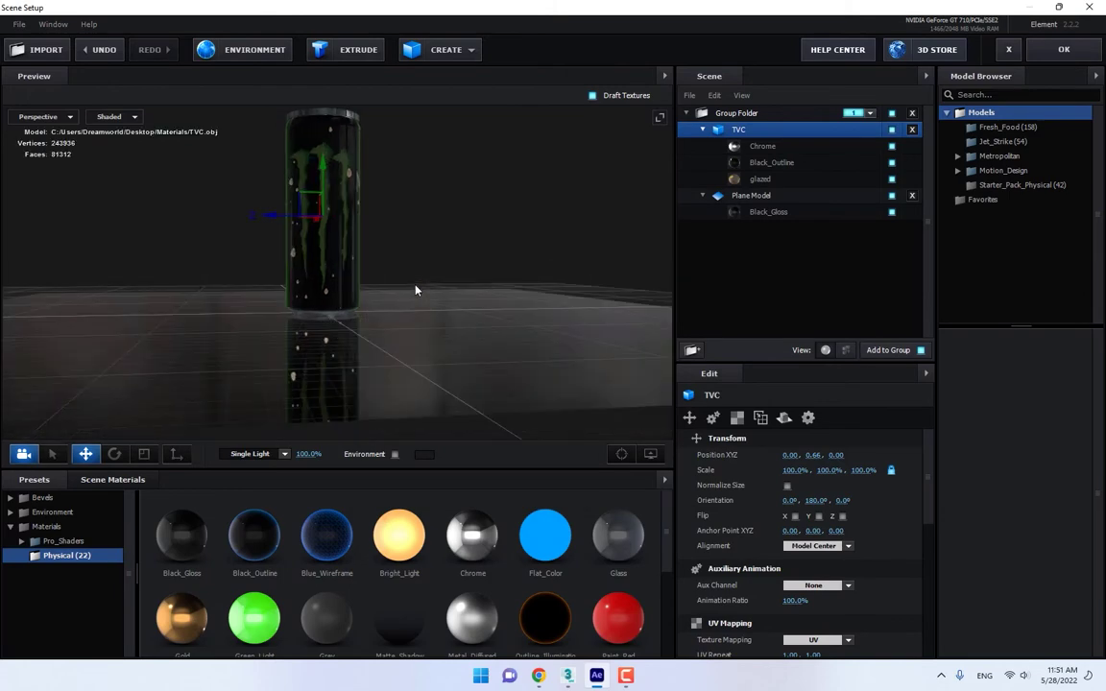
left_click(1064, 50)
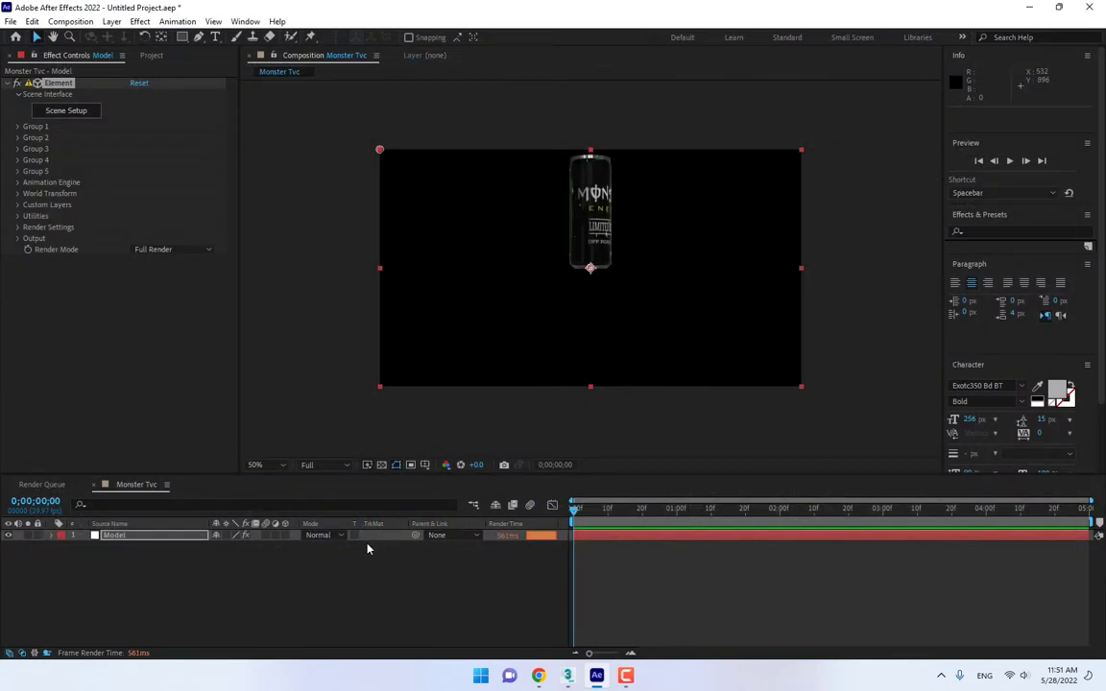
- Add a two-node camera with the 24mm preset to the Monster Tvc composition
right_click(397, 592)
mouse_move(452, 387)
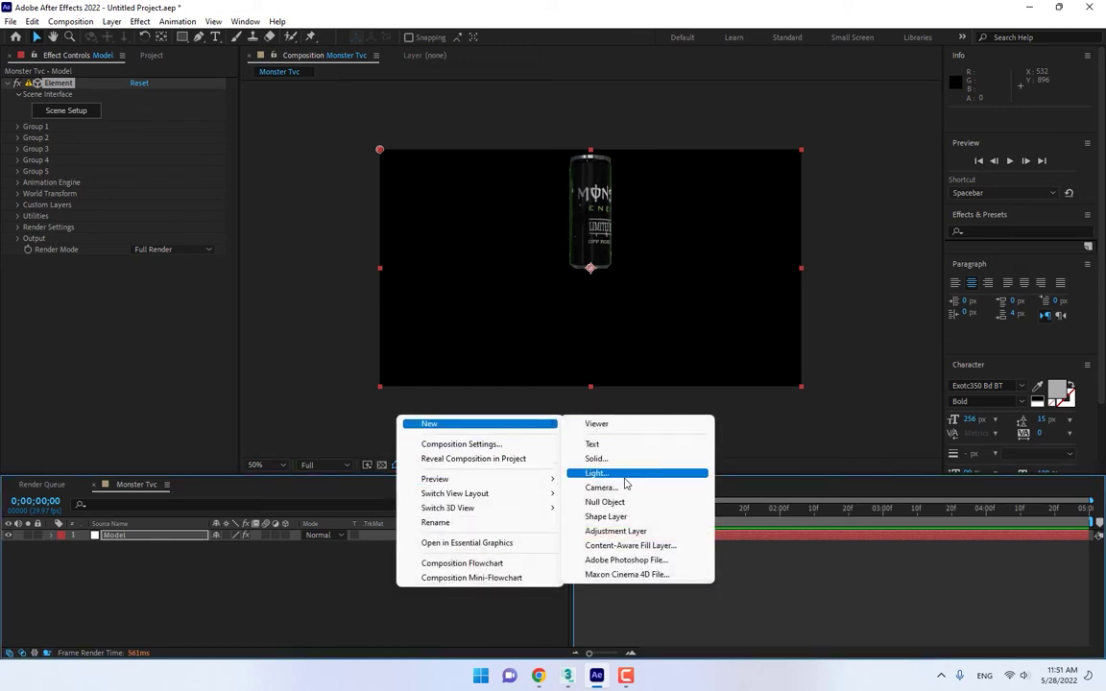
left_click(576, 445)
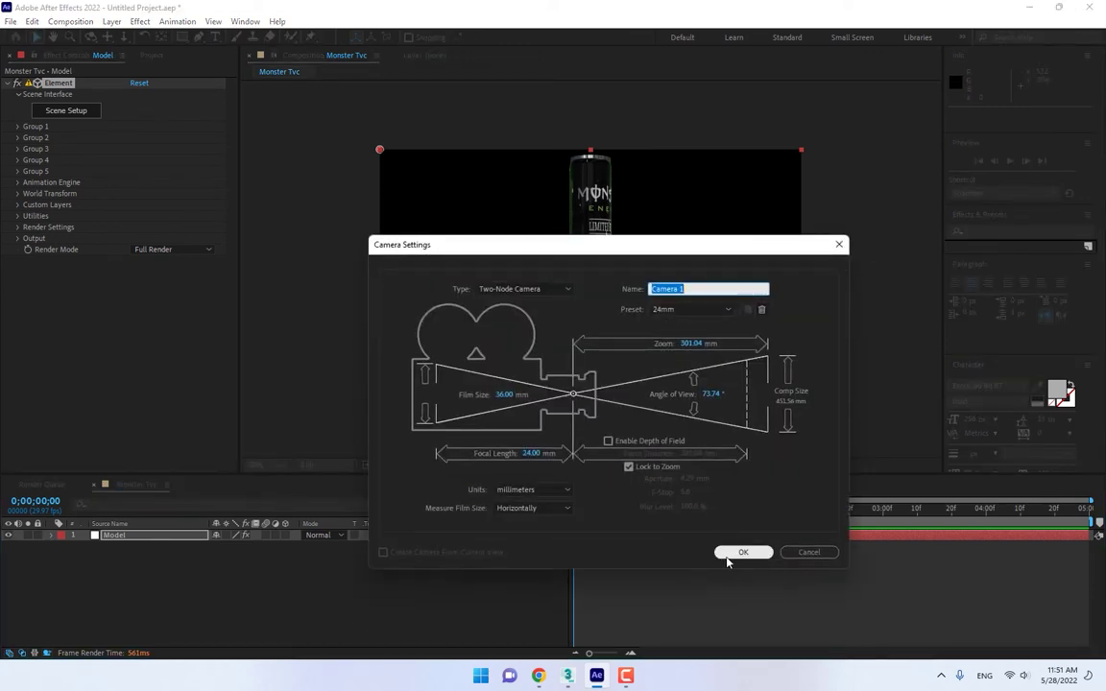
left_click(729, 555)
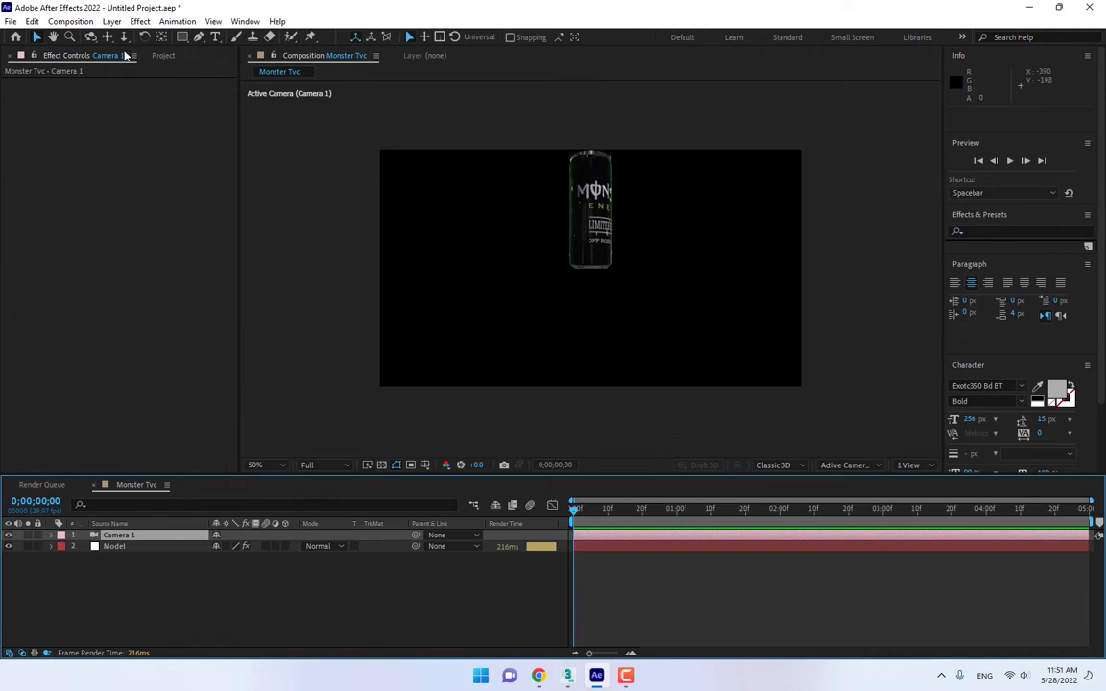
- Enlarge the can on the Model layer by setting Group 1's particle size to 17.40
left_click(122, 545)
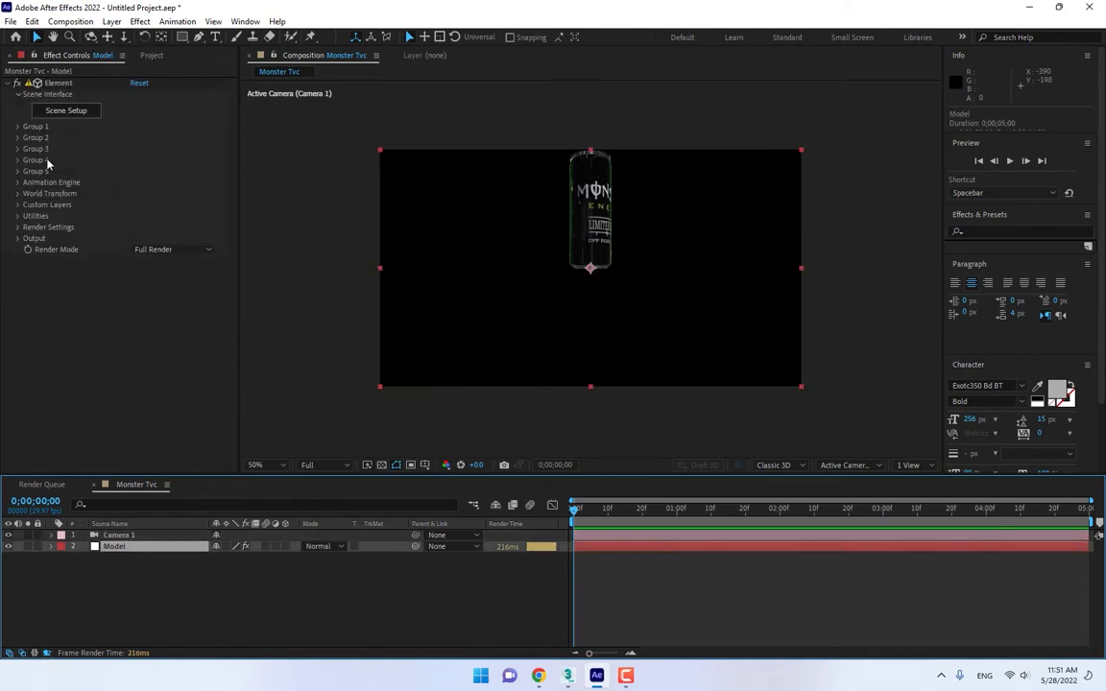
left_click(17, 127)
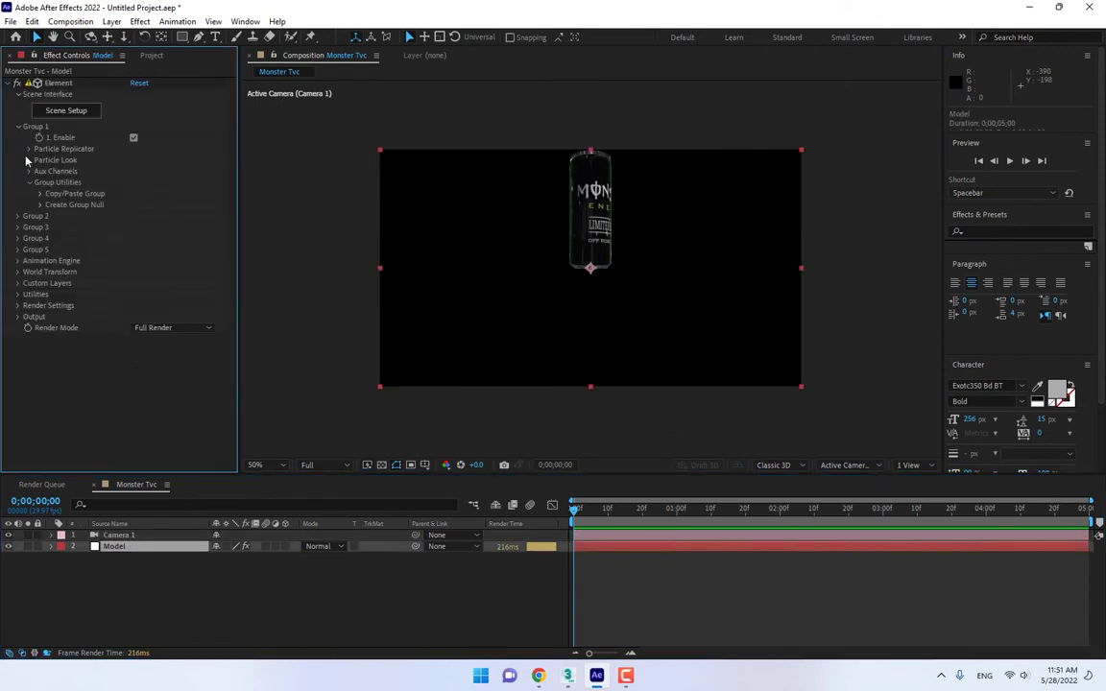
left_click(28, 160)
left_click_drag(137, 173, 195, 175)
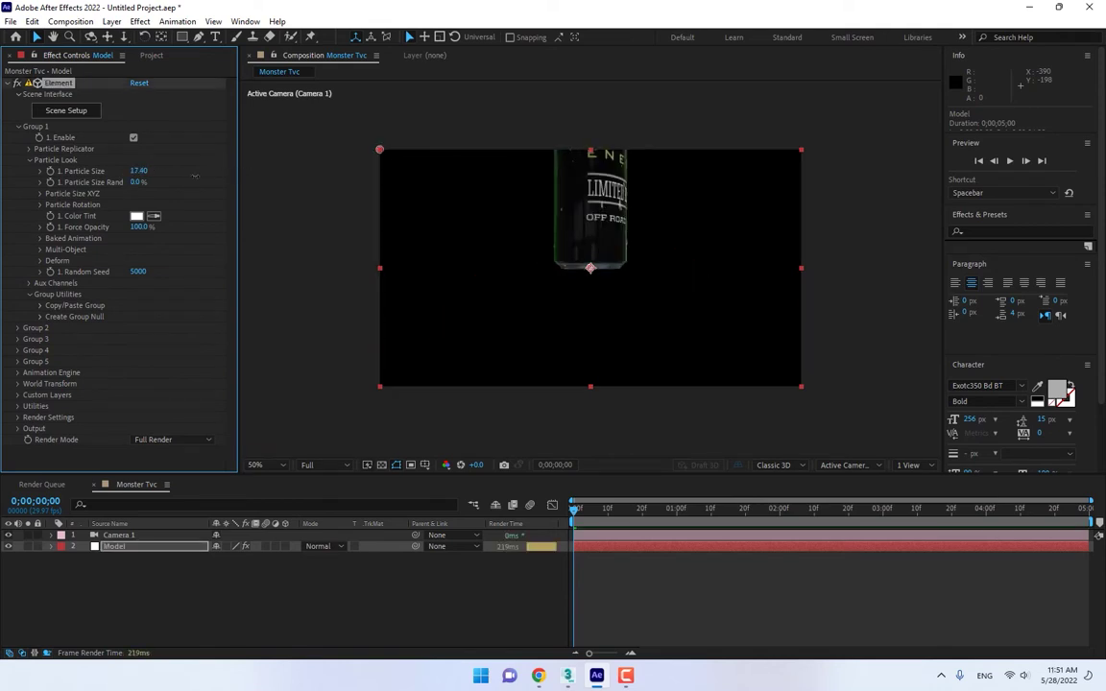
- Pan and dolly the camera to about (658, 124, -1005), framing the whole can and the reflective floor
left_click(106, 37)
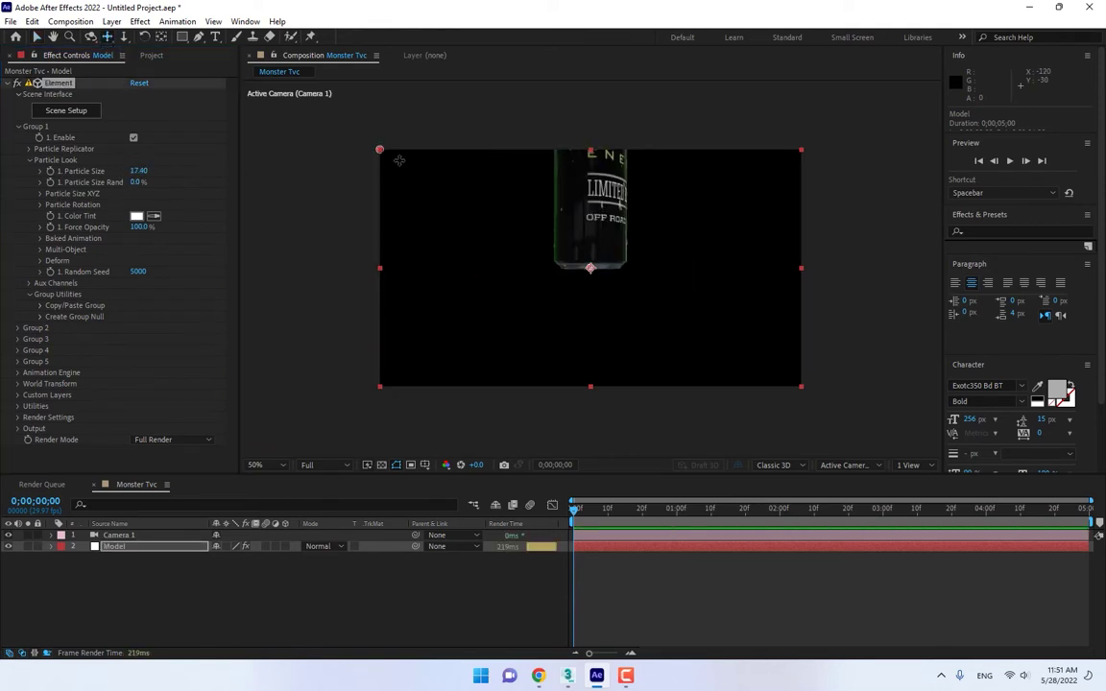
left_click_drag(579, 219, 573, 375)
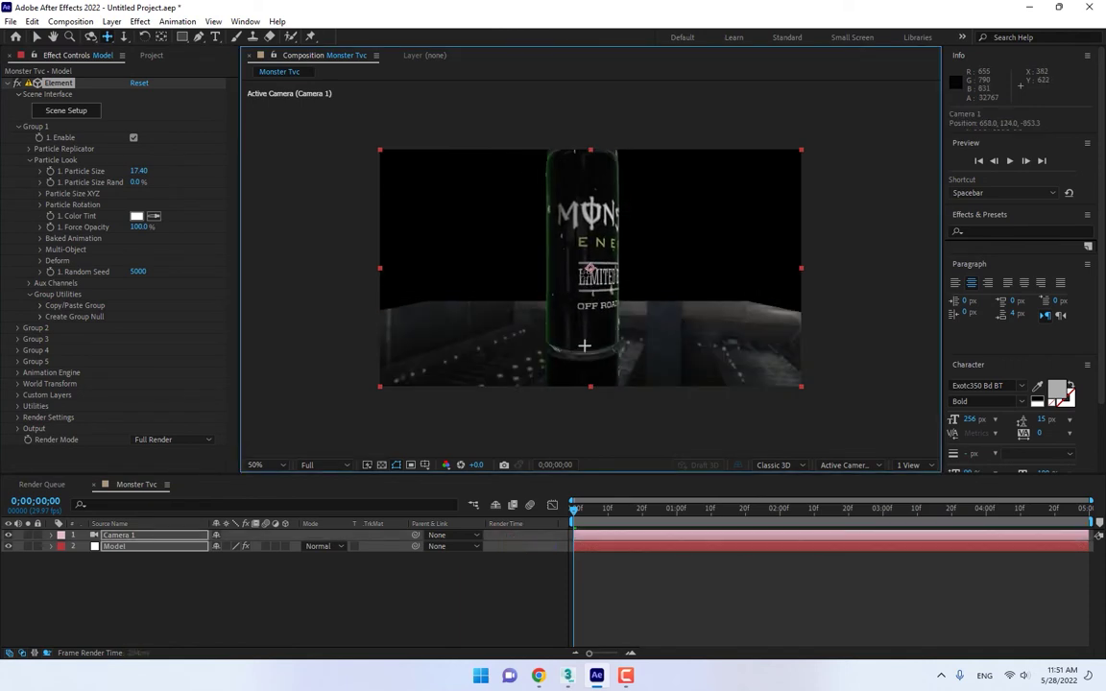
left_click(124, 37)
left_click_drag(548, 245, 465, 300)
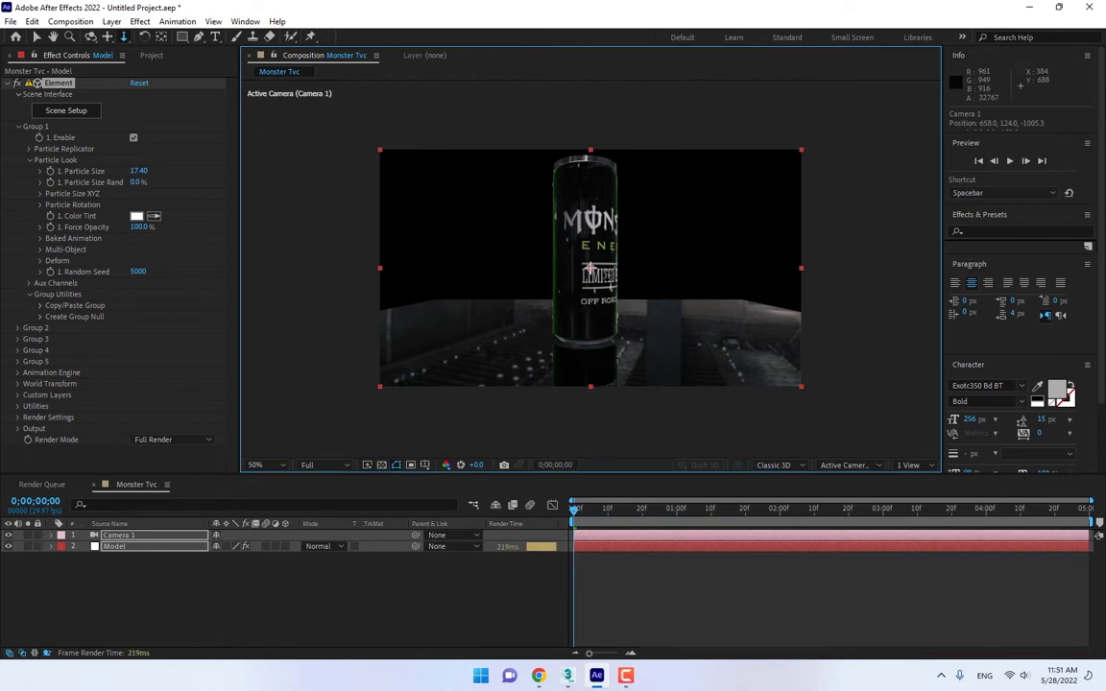
- Set Group 1's replicator Y rotation to 258° so the claw logo faces forward, and orbit the camera to a lower angle
left_click(30, 150)
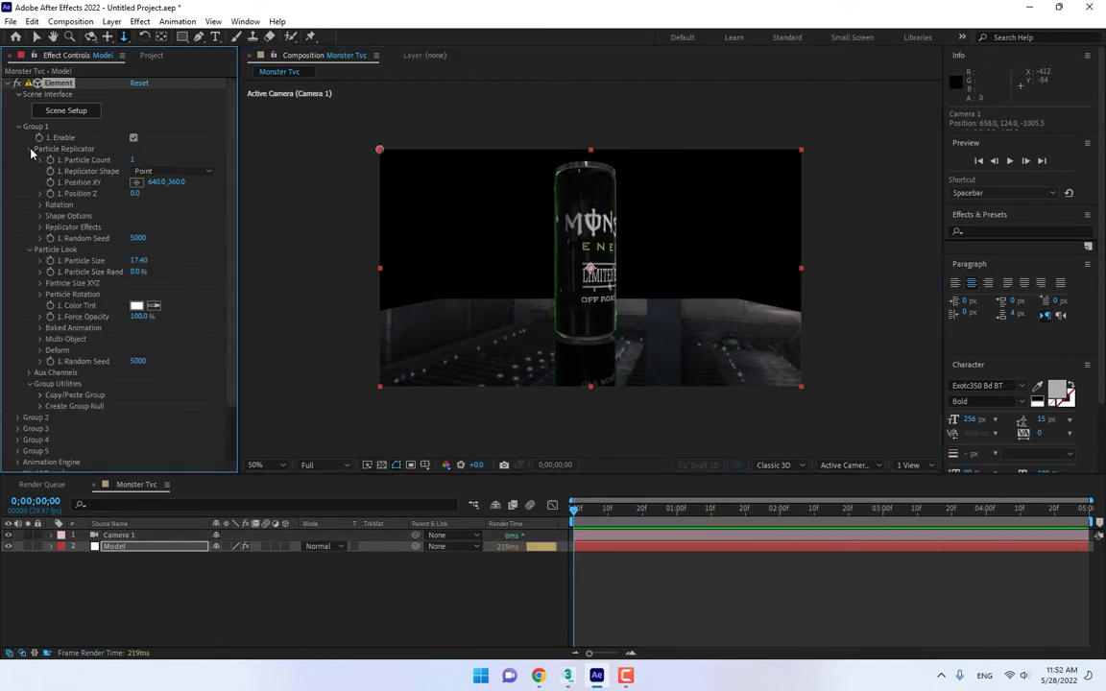
left_click(40, 206)
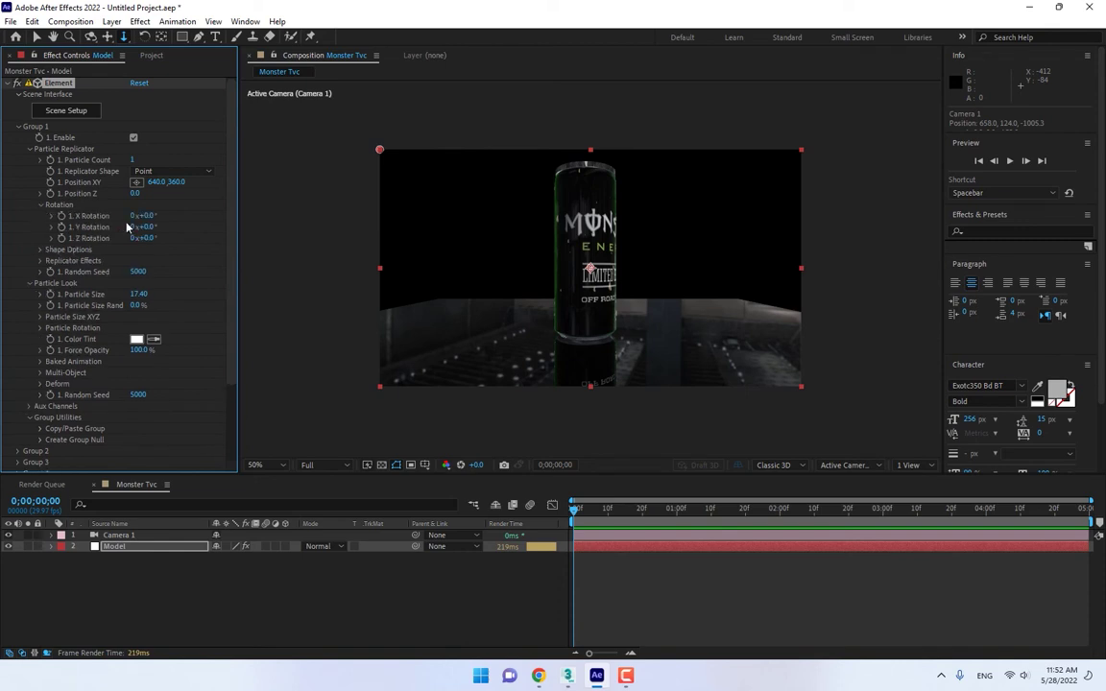
left_click_drag(144, 227, 307, 213)
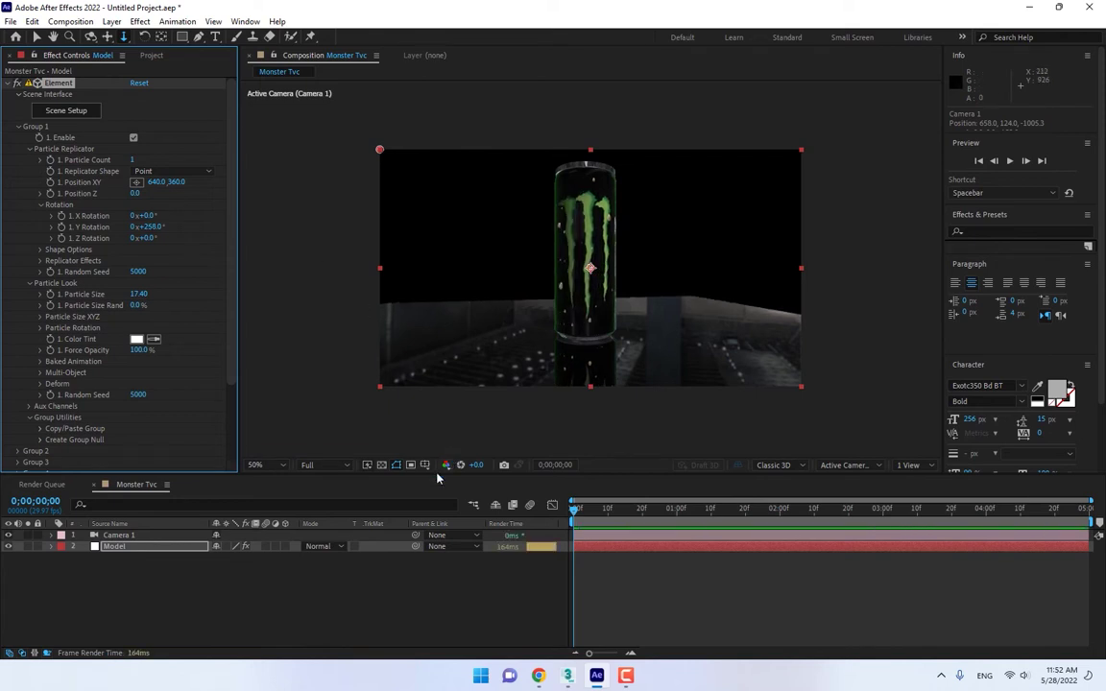
left_click(90, 36)
mouse_move(606, 250)
left_mouse_down()
mouse_move(615, 251)
mouse_move(605, 245)
left_mouse_up()
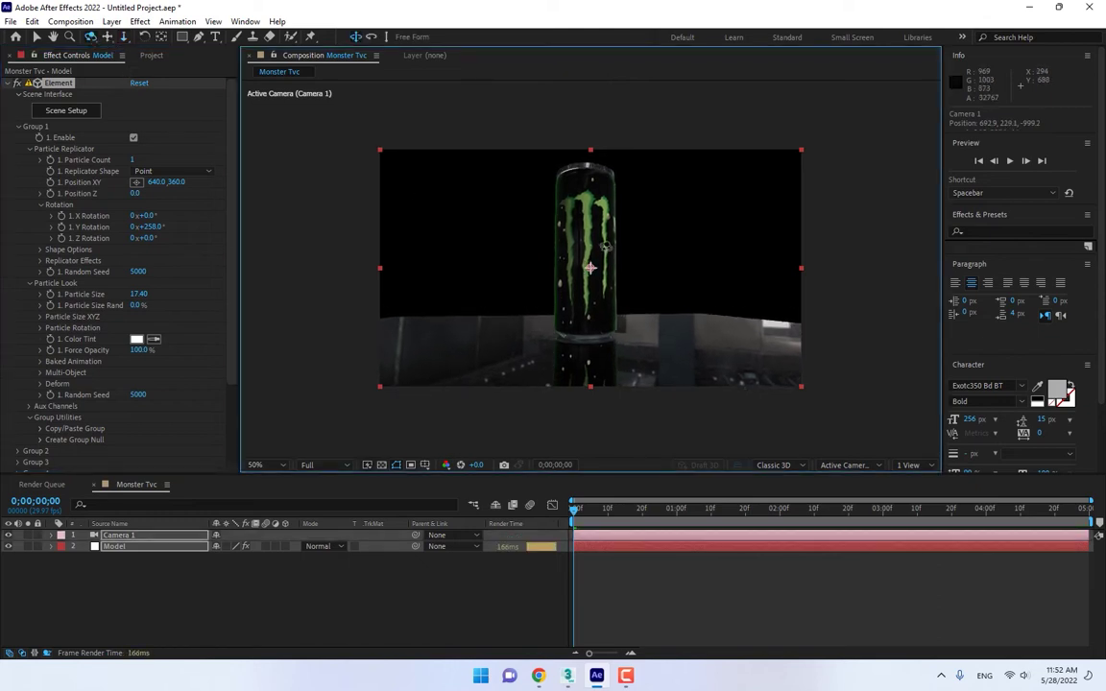
- Enable ambient occlusion in the Element effect's render settings
scroll(207, 298, "down", 3)
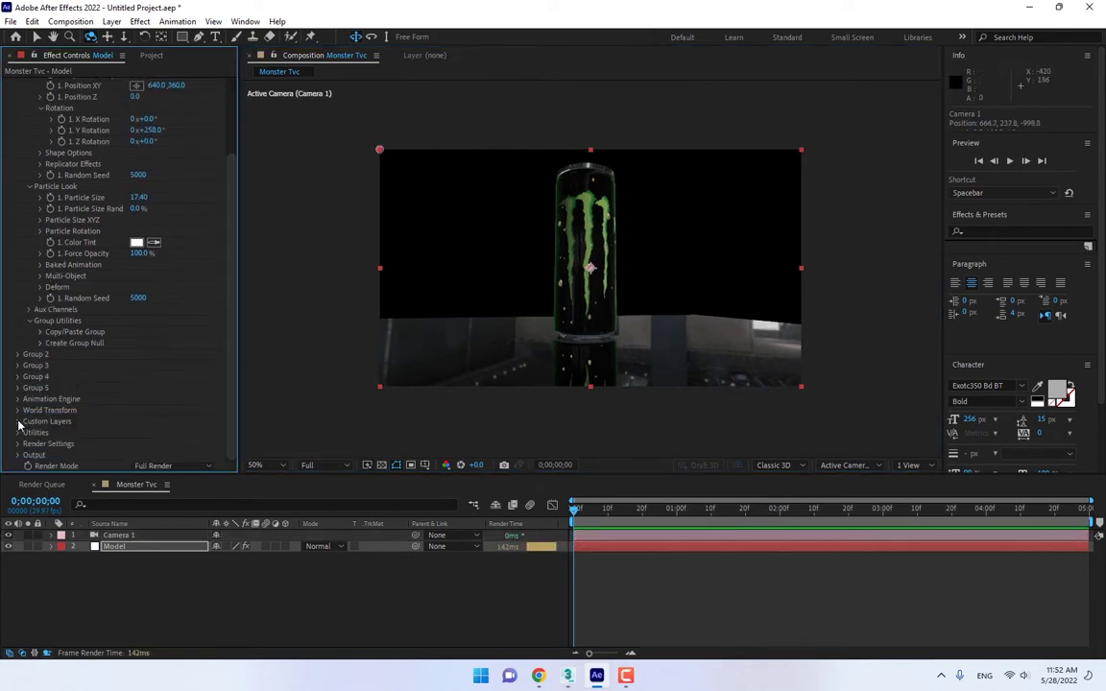
left_click(17, 443)
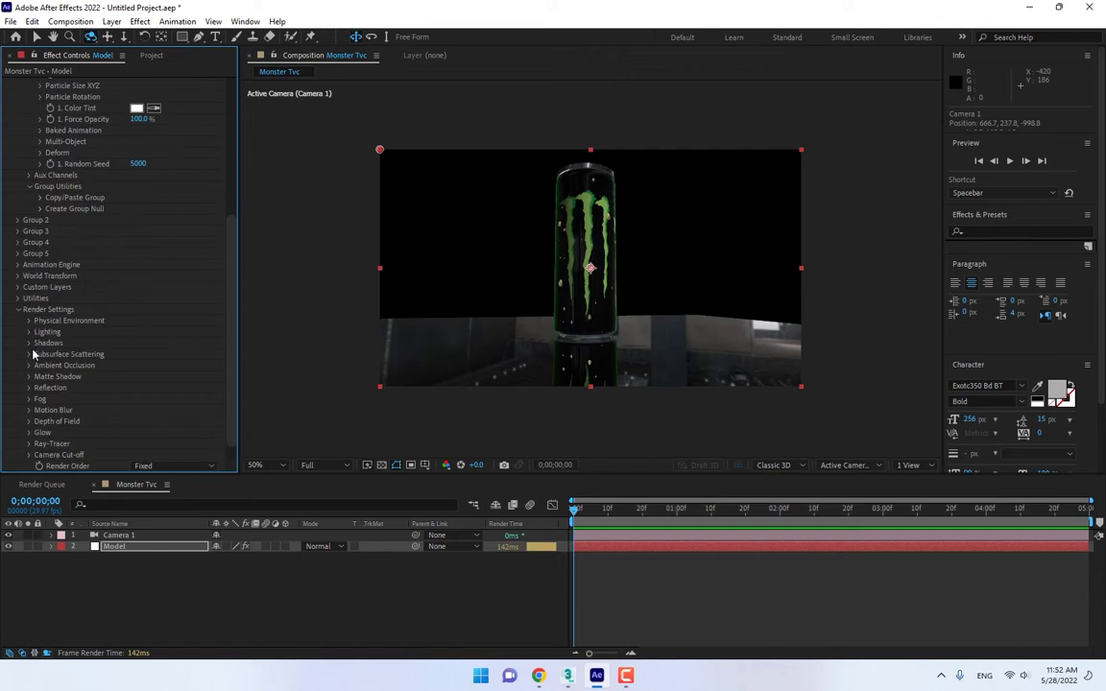
left_click(29, 365)
left_click(134, 310)
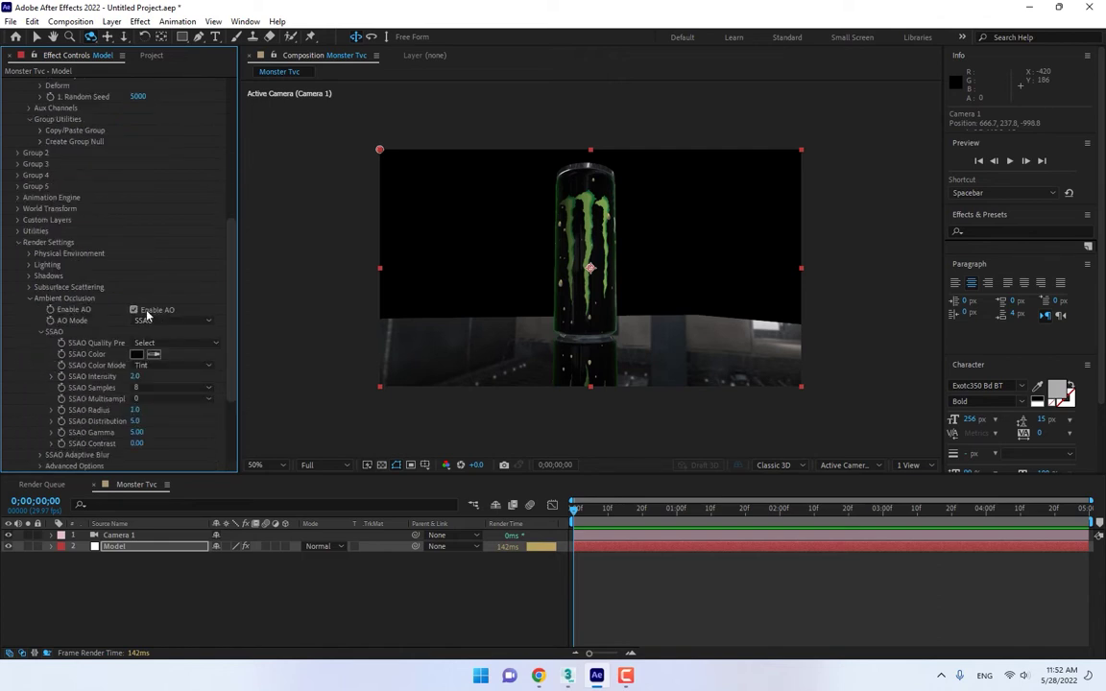
- Enable shadows in the Element effect's render settings and set the additional lighting's Y rotation to 20°
left_click(29, 265)
left_click(29, 321)
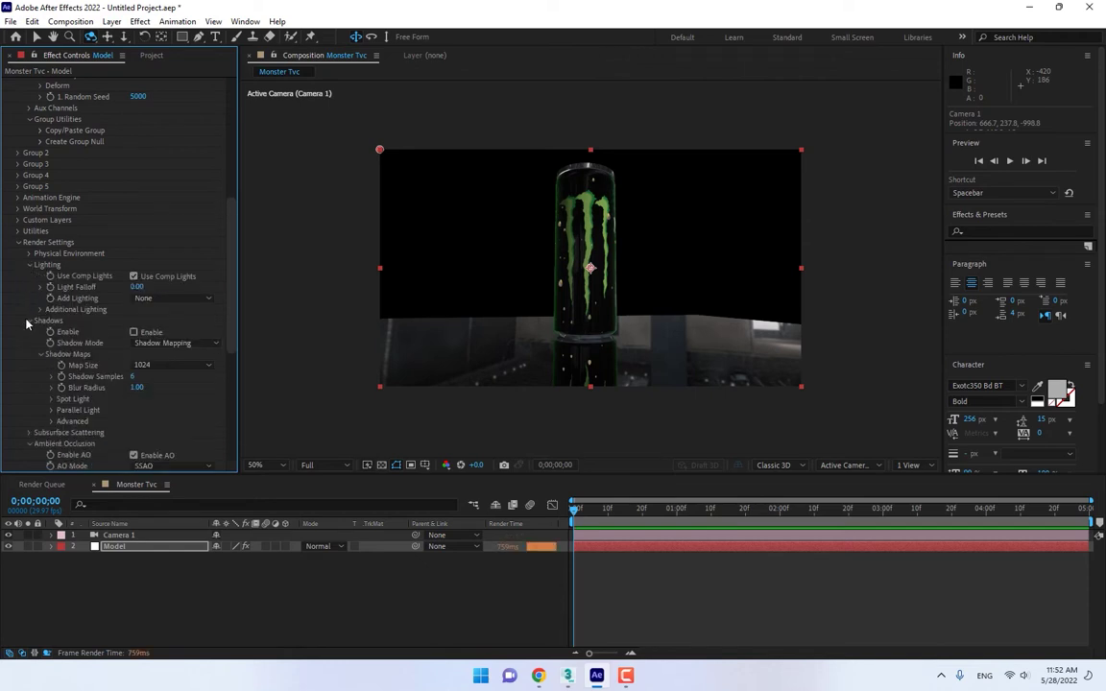
left_click(134, 332)
left_click(40, 310)
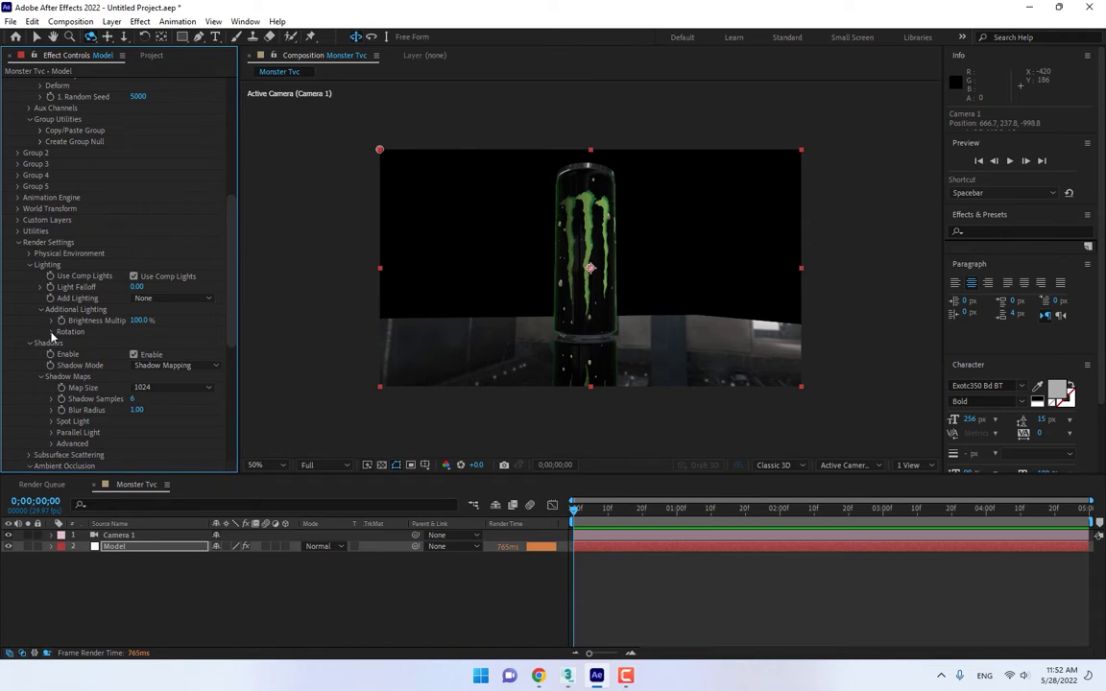
left_click(52, 333)
left_click_drag(142, 353, 160, 353)
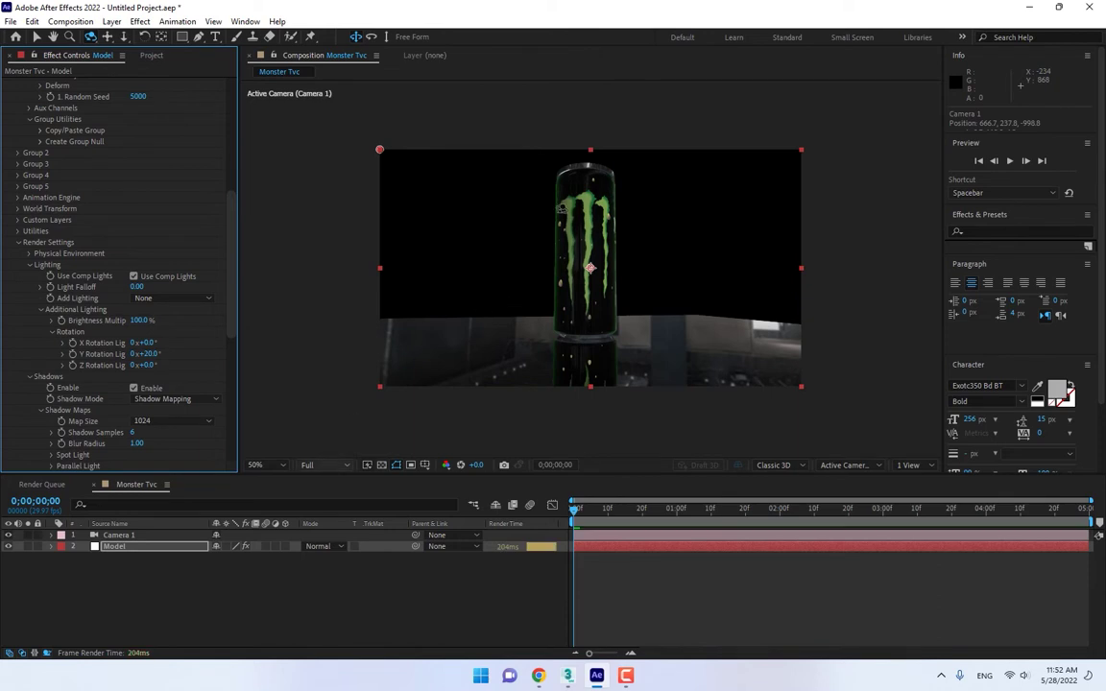
right_click(459, 567)
mouse_move(506, 452)
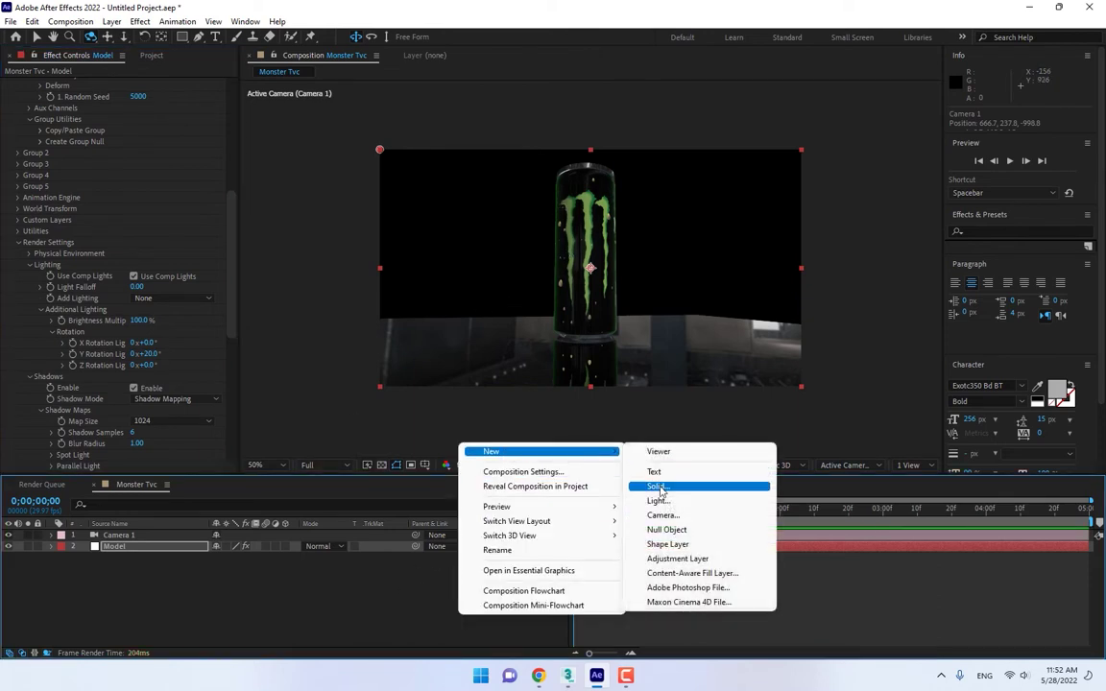
left_click(660, 490)
left_click(899, 407)
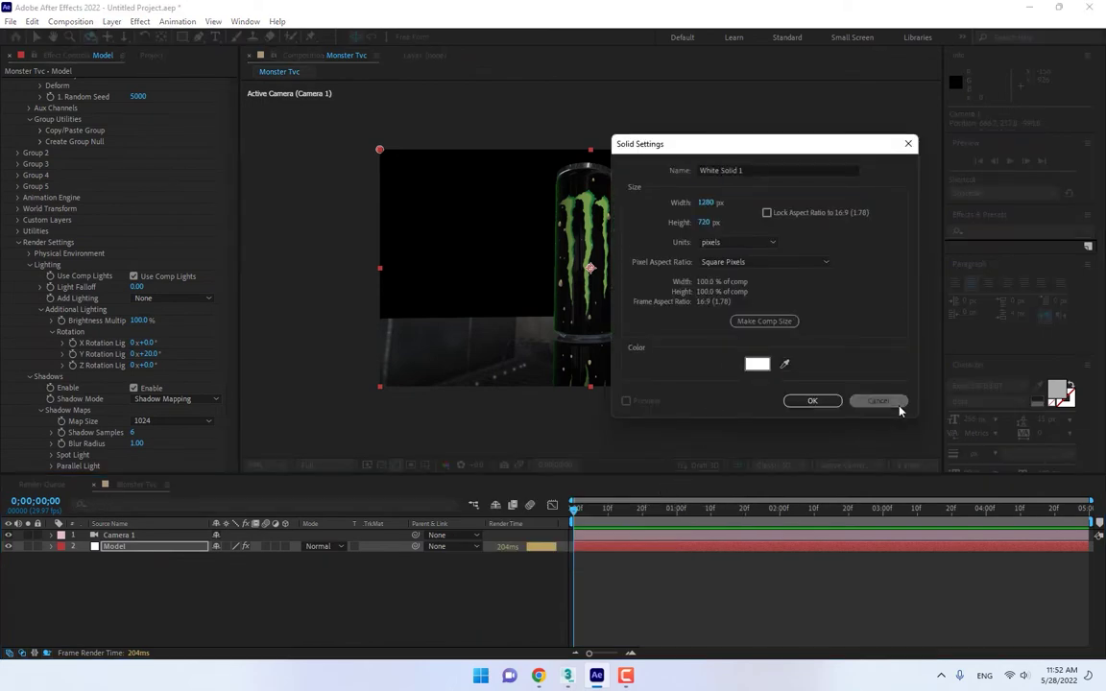
- Import the Basic_2K environment images as a JPEG sequence from Documents > VideoCopilot > Materials > Environment > Basic_2K
left_click(151, 55)
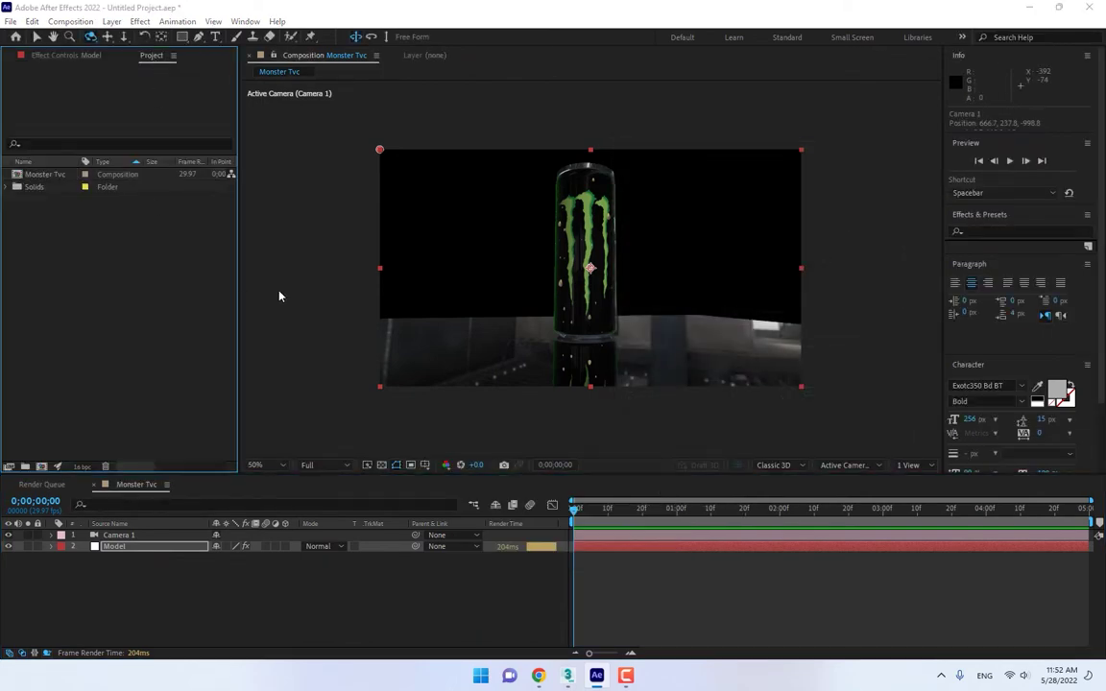
key("ctrl+i")
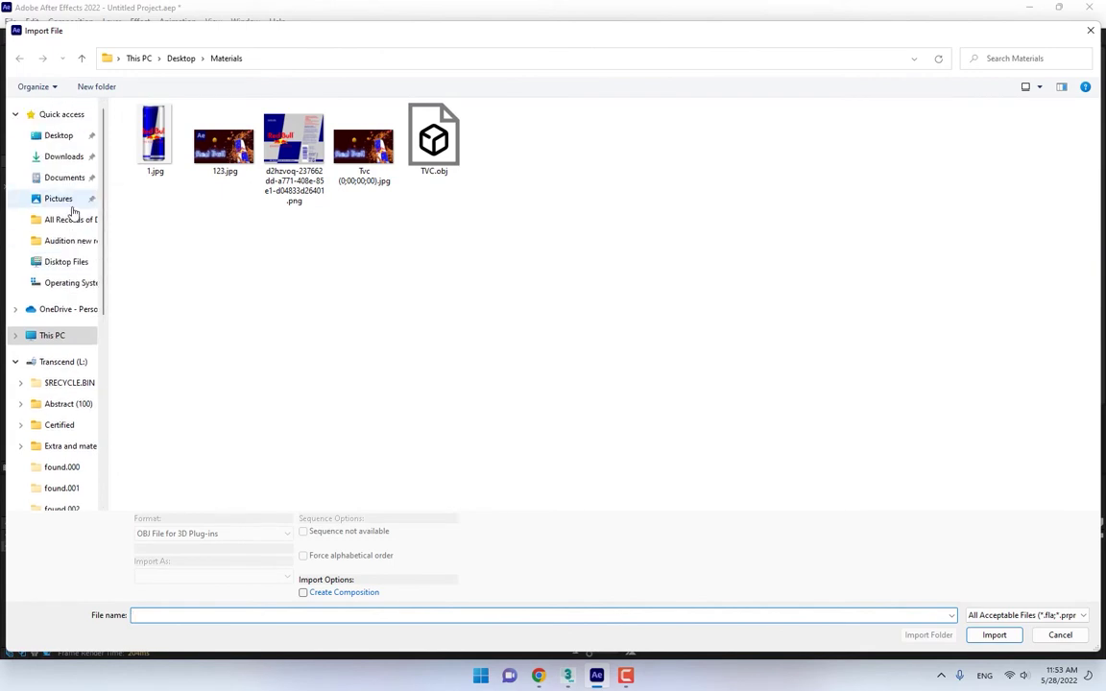
left_click(61, 179)
scroll(497, 398, "down", 10)
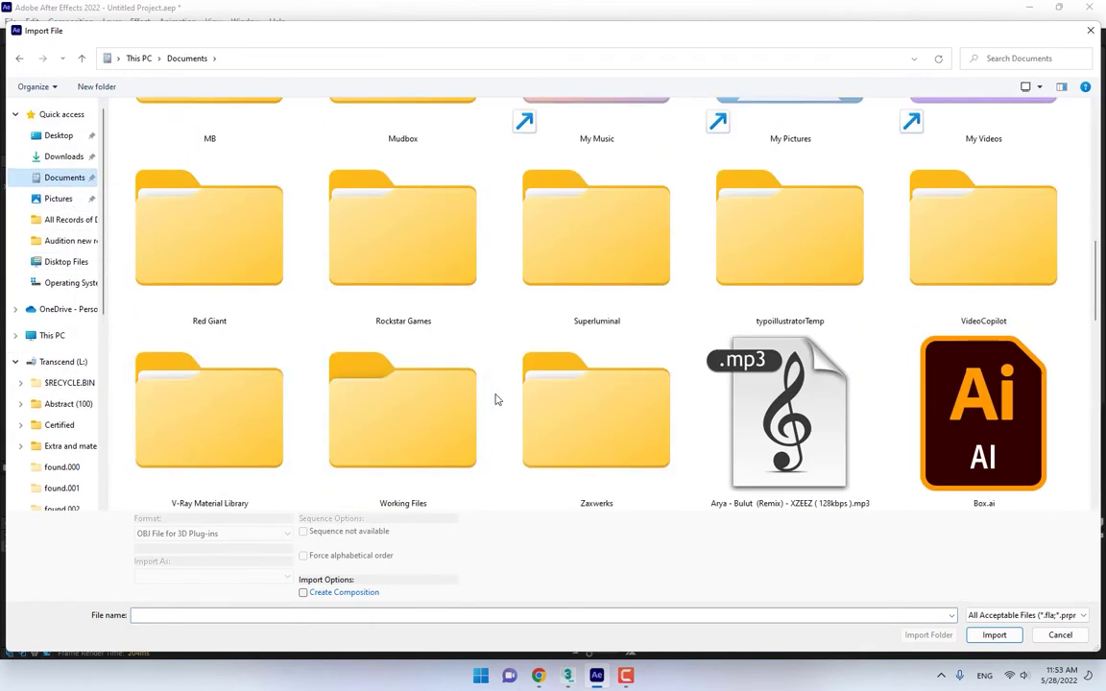
double_click(863, 288)
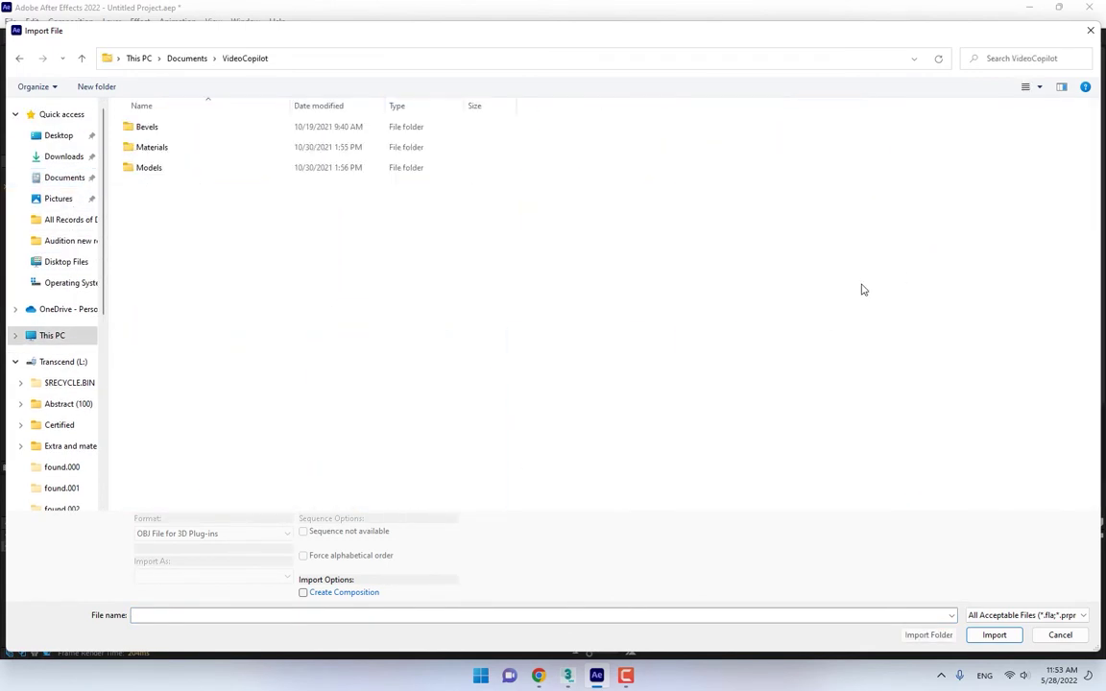
double_click(151, 147)
left_click(163, 135)
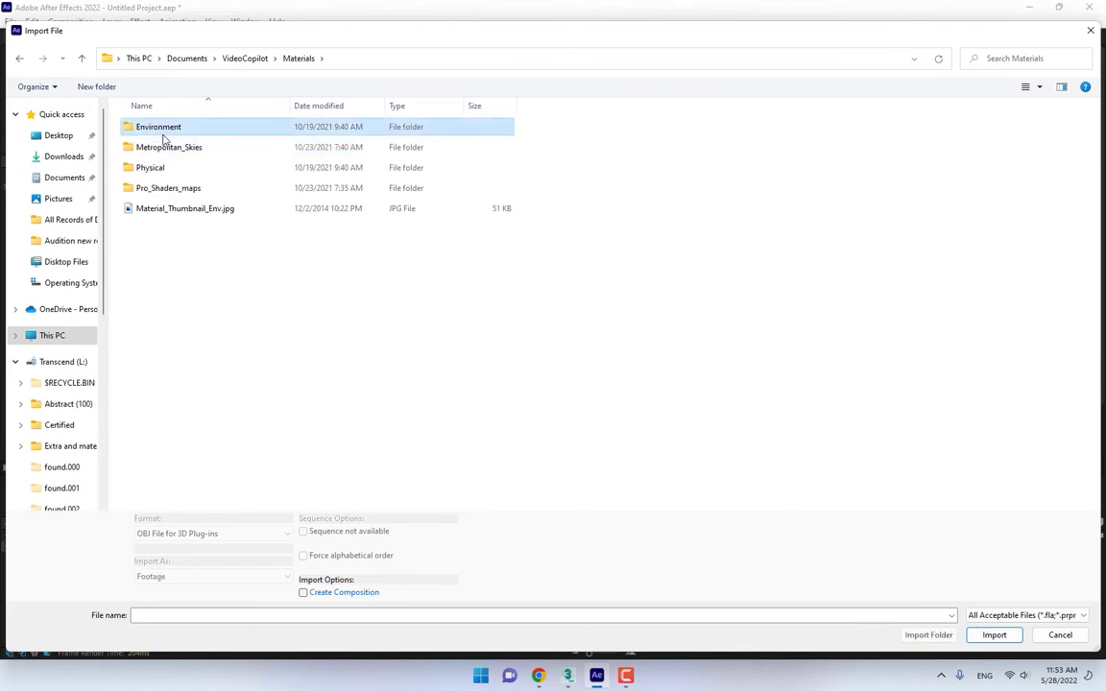
double_click(162, 135)
double_click(163, 134)
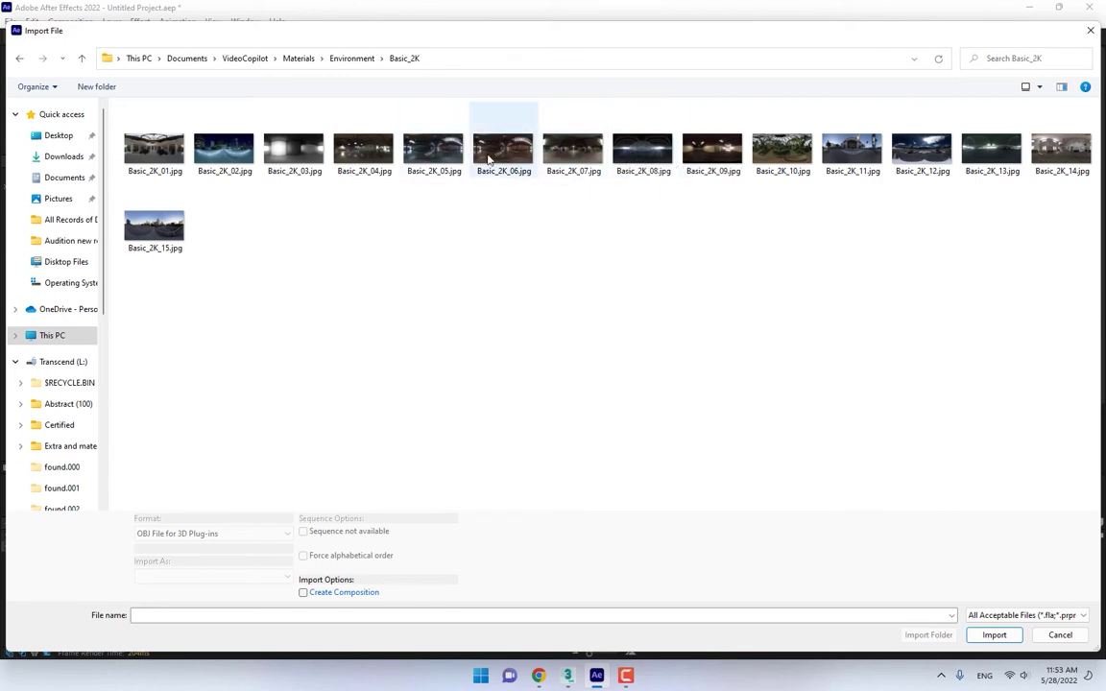
double_click(444, 154)
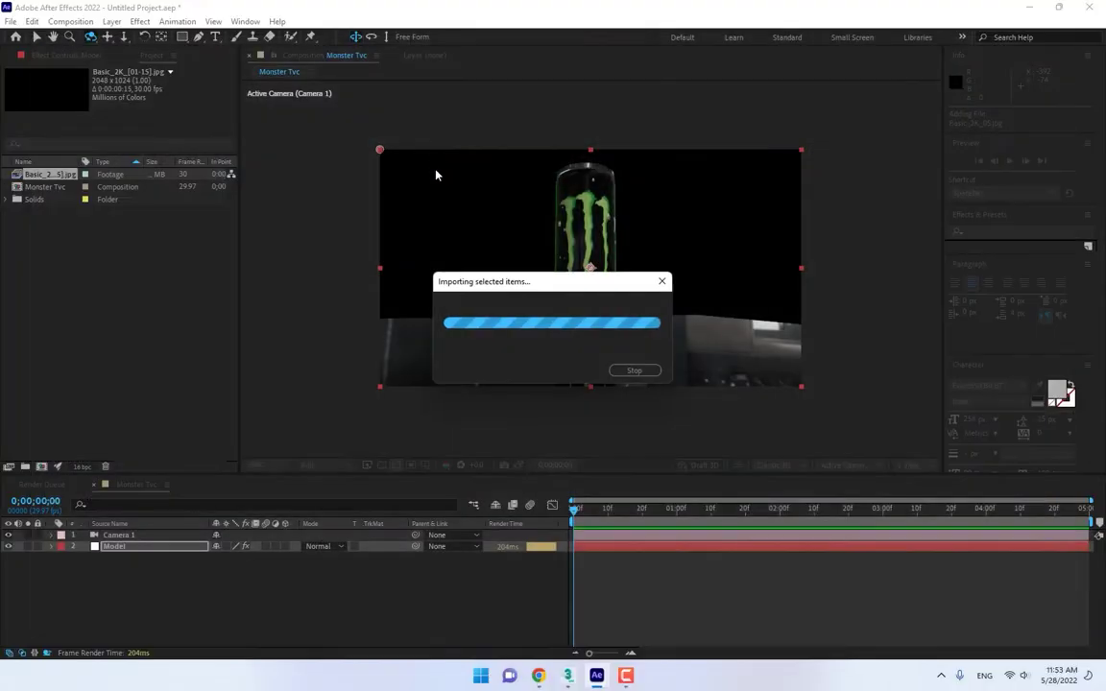
- Import Basic_2K_05.jpg as a single still with the sequence option off, and place it beneath the Model layer
double_click(229, 259)
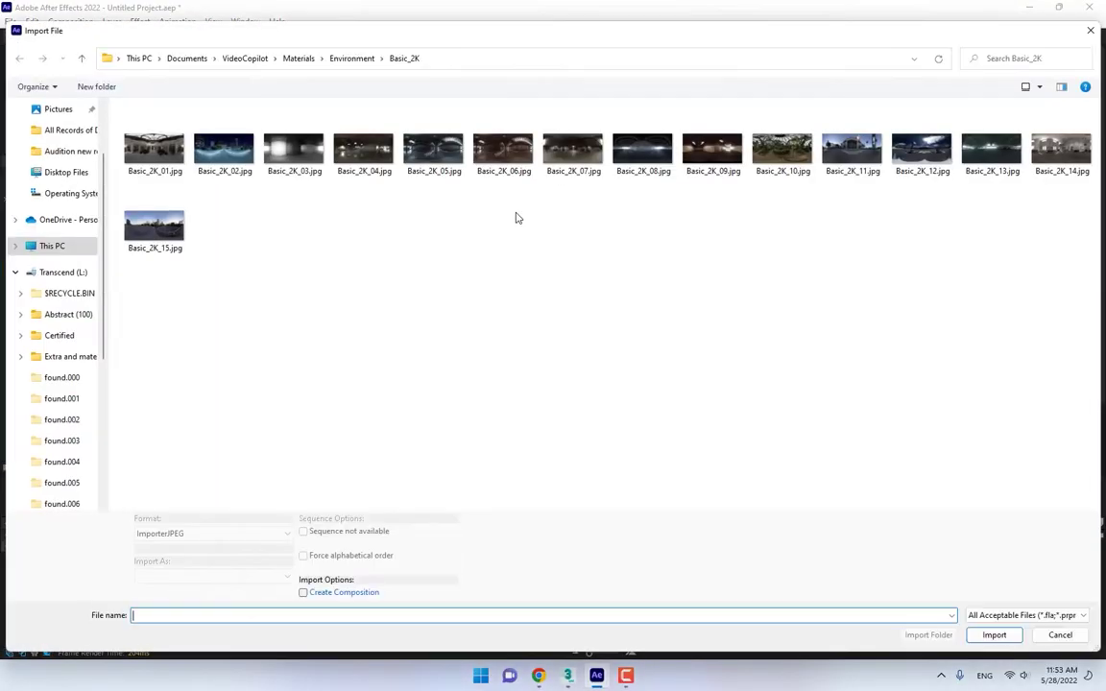
left_click(425, 154)
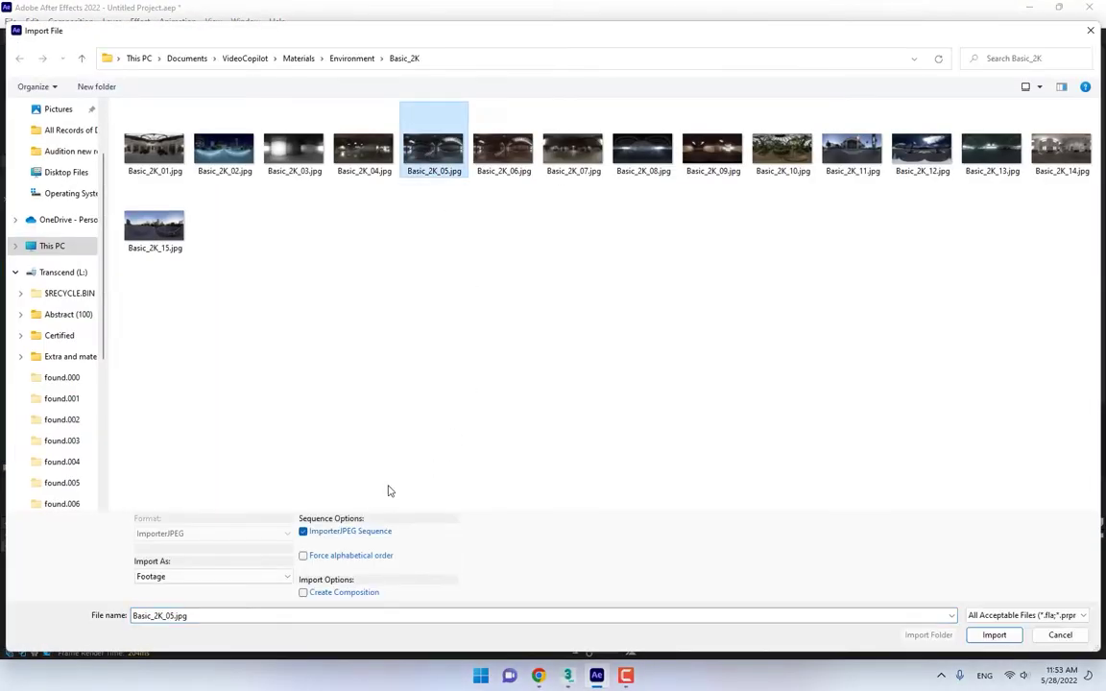
left_click(341, 534)
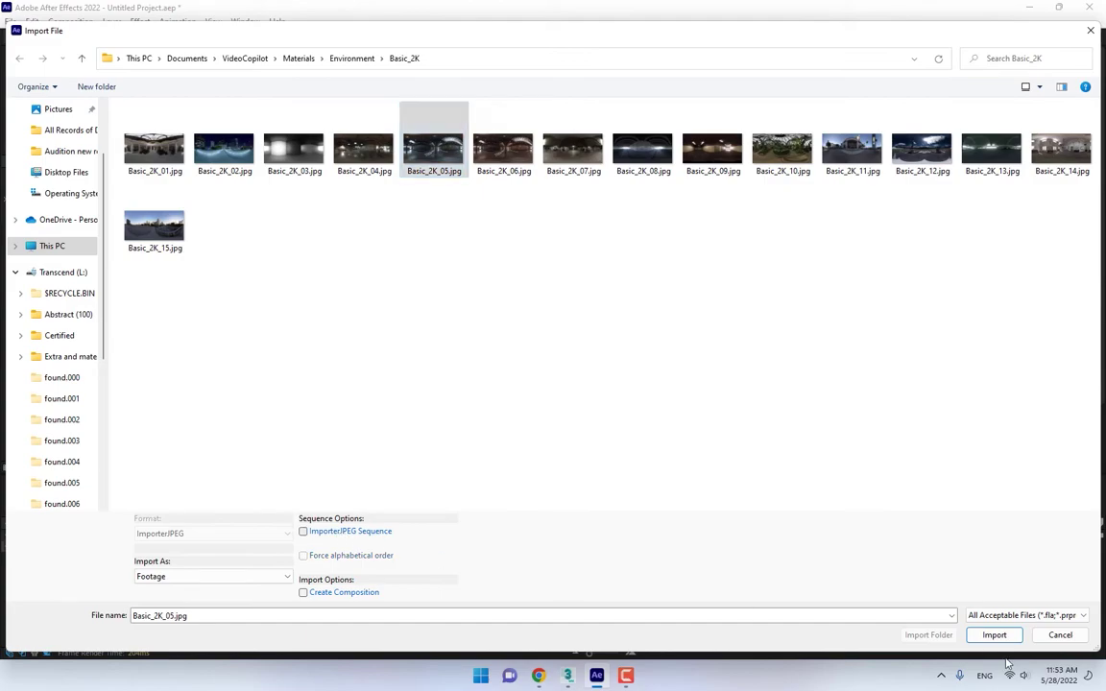
left_click(995, 634)
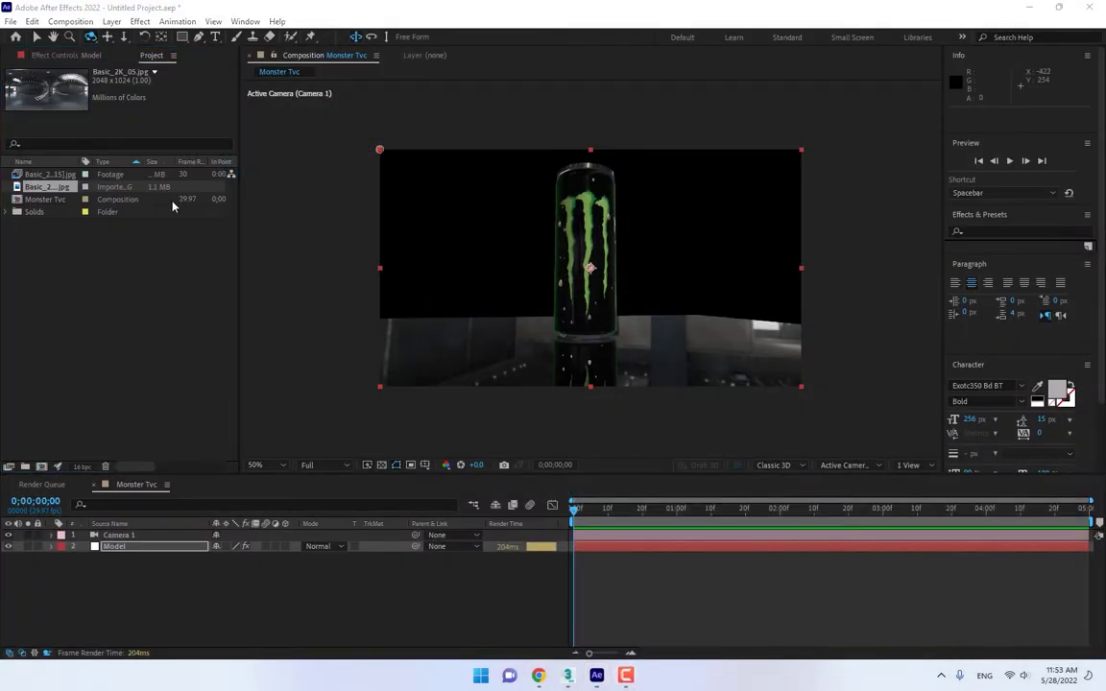
left_click_drag(55, 182, 217, 595)
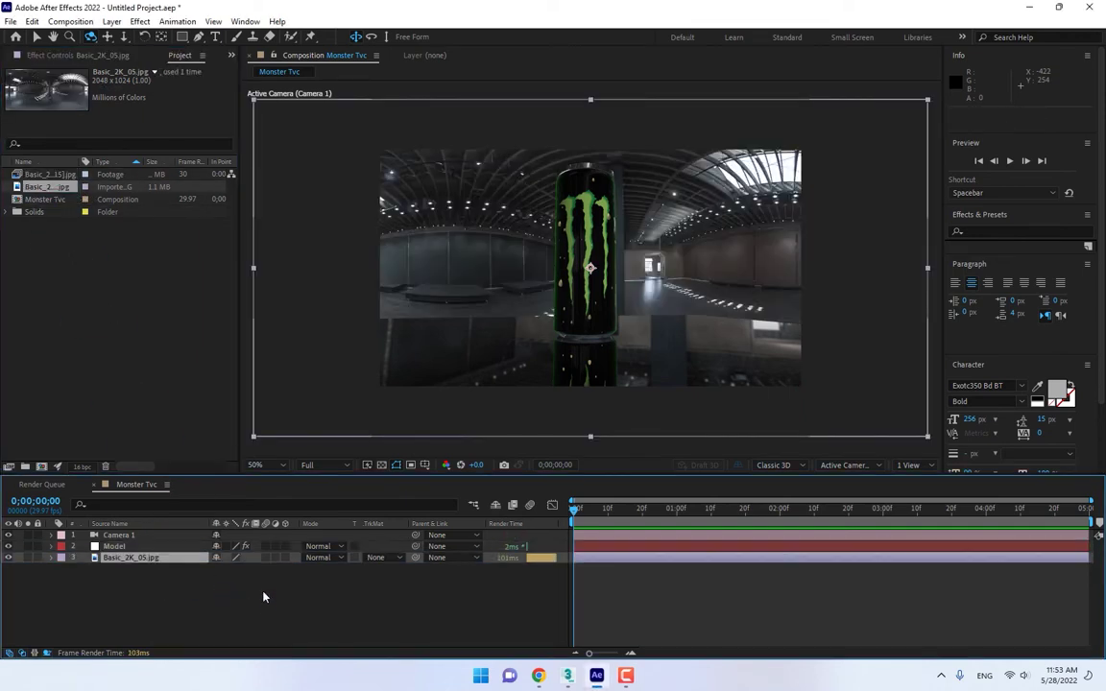
- Apply the Camera Lens Blur effect to the Basic_2K_05.jpg background layer
left_click(1018, 233)
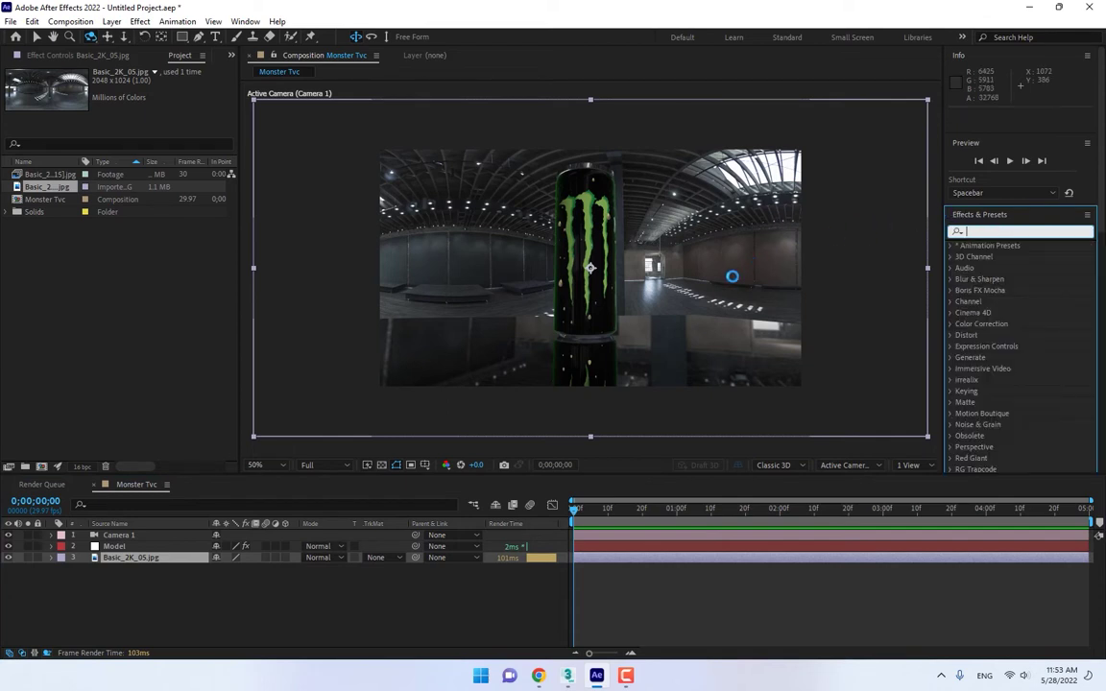
type("camera le")
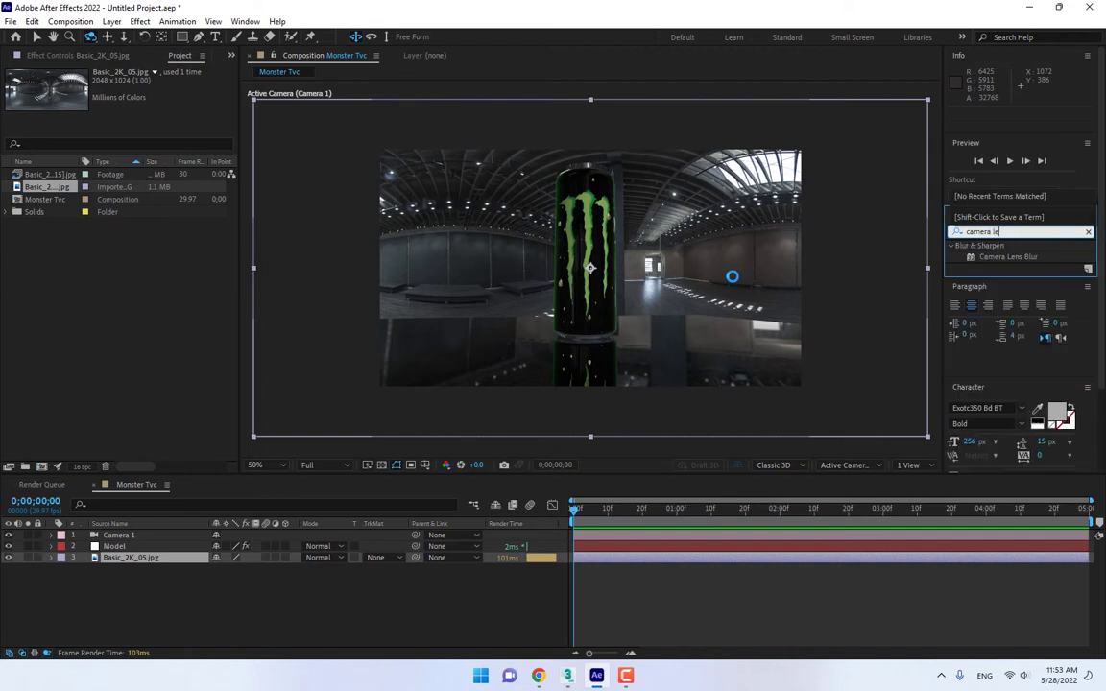
double_click(1007, 257)
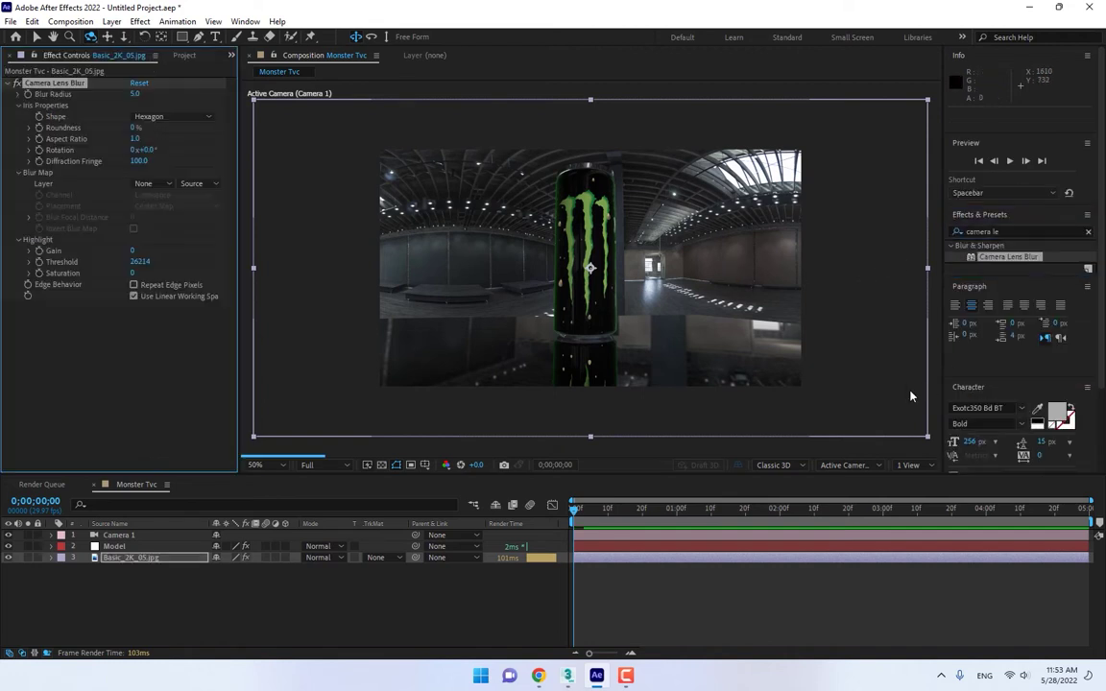
- Scale the background image down to about 67% by 80% and set its Camera Lens Blur radius to 15
left_click(929, 103)
left_click_drag(823, 138, 818, 139)
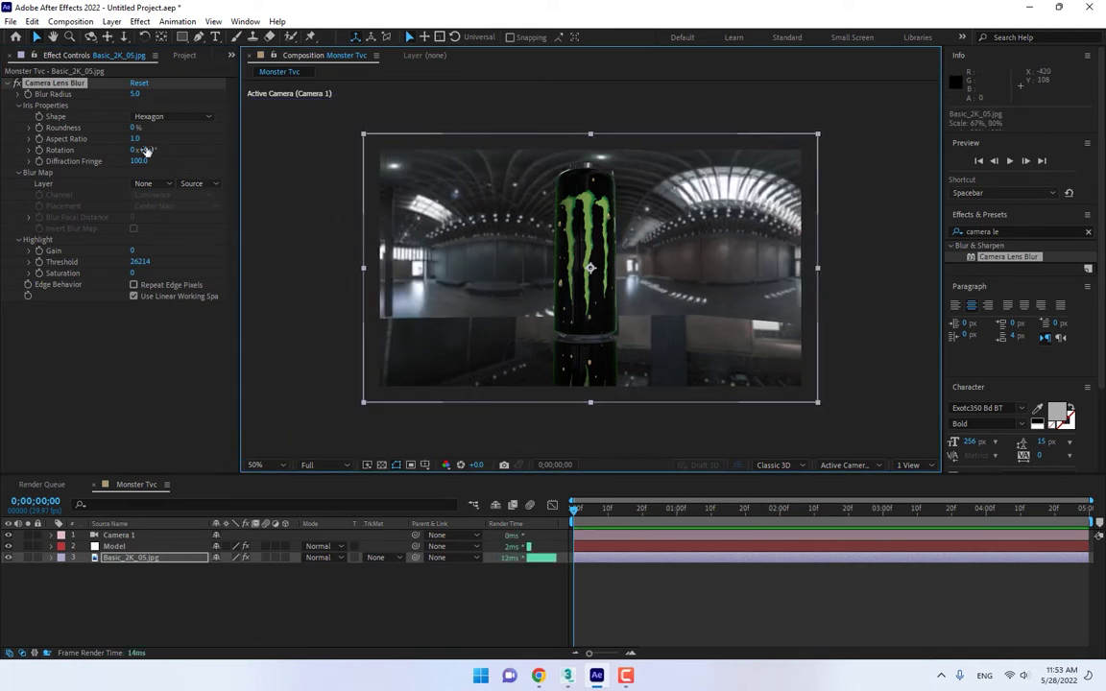
left_click(135, 94)
type("15")
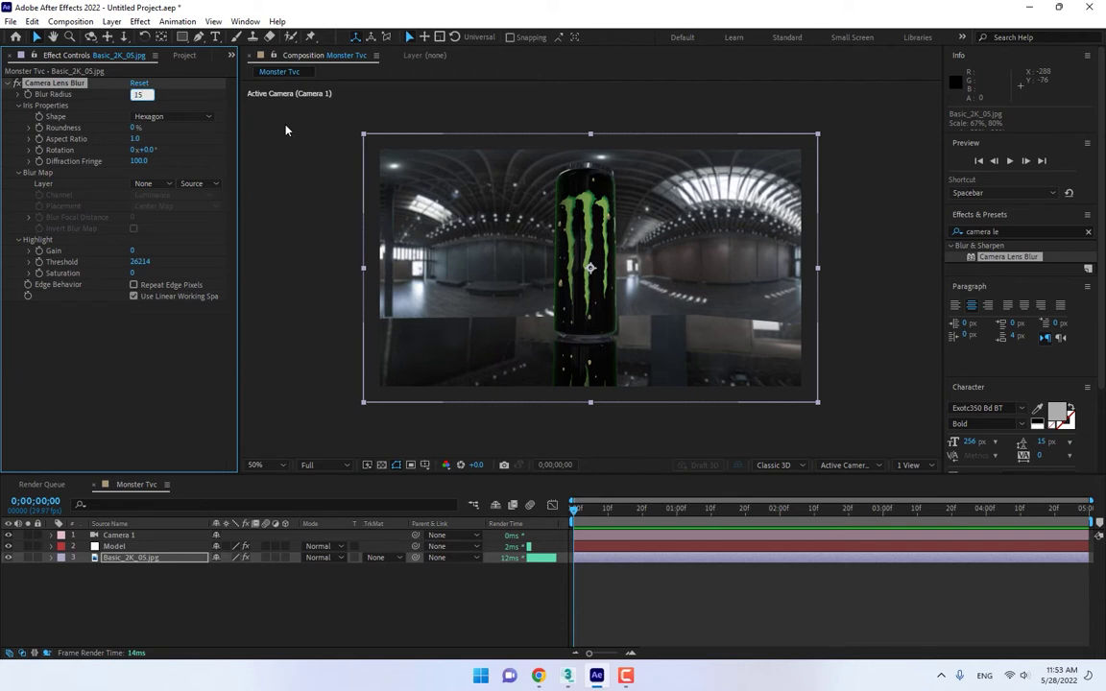
key("Return")
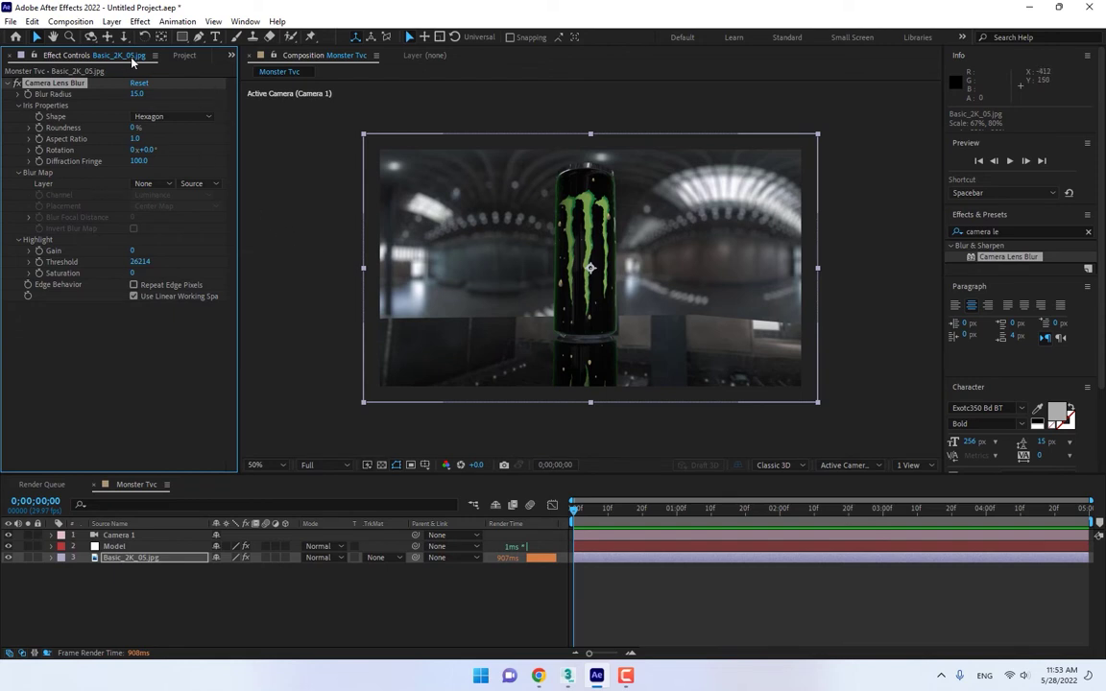
- Replace the Element scene's environment texture with Parking_blurred.png from the V1_Environment folder and apply the scene setup
left_click(116, 547)
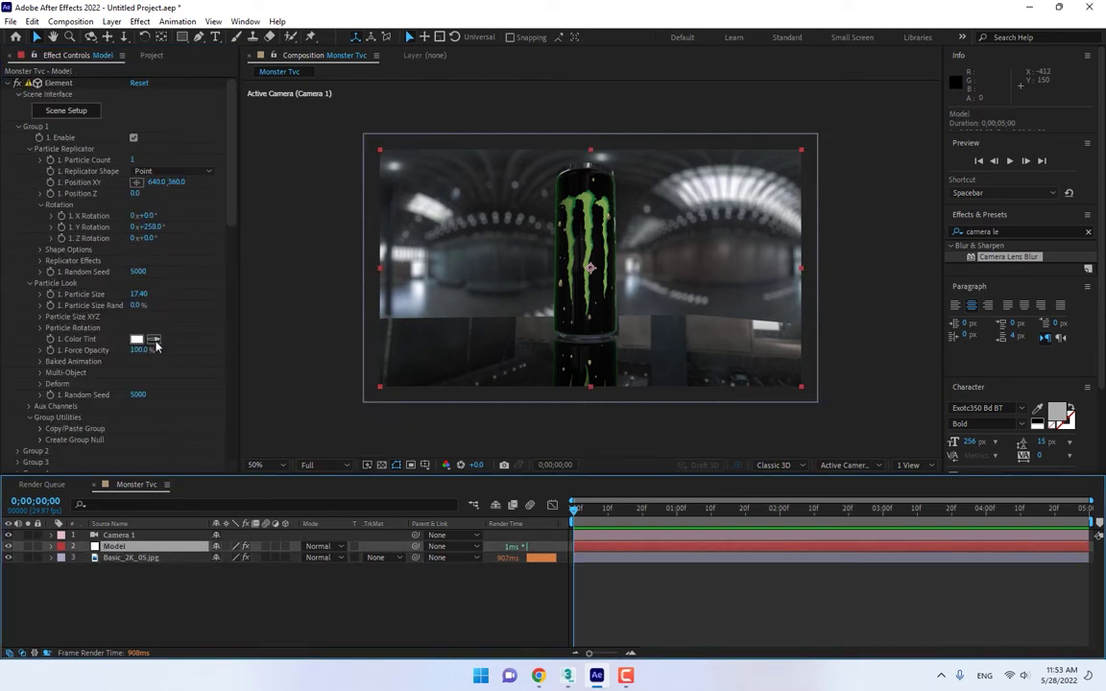
left_click(65, 111)
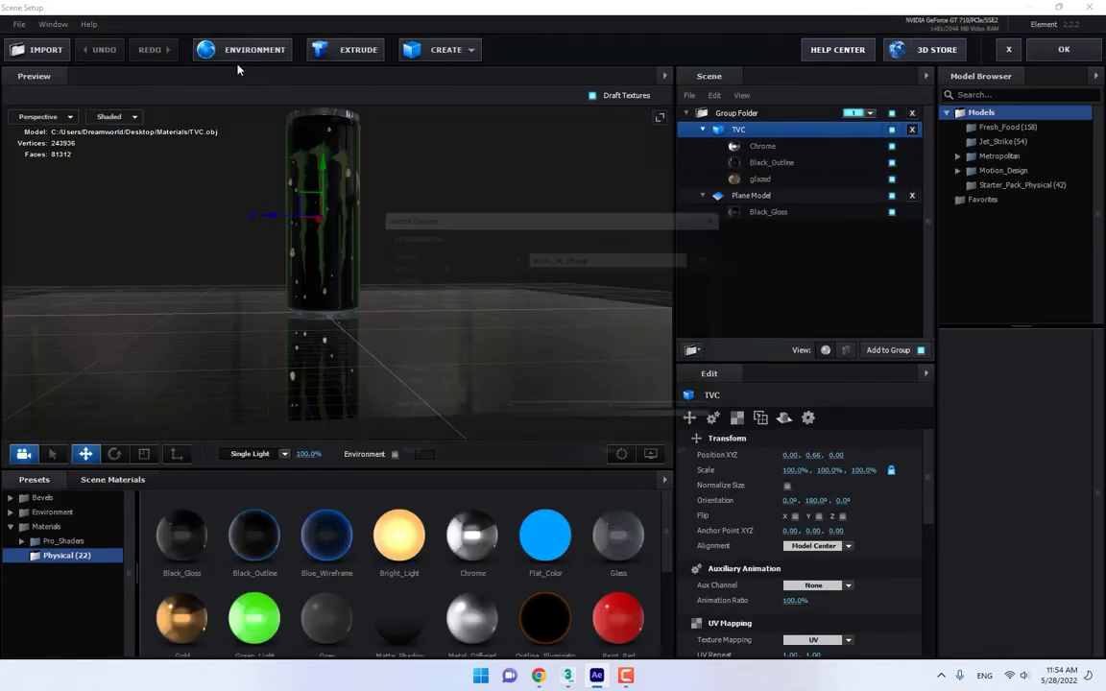
left_click(219, 49)
left_click(595, 250)
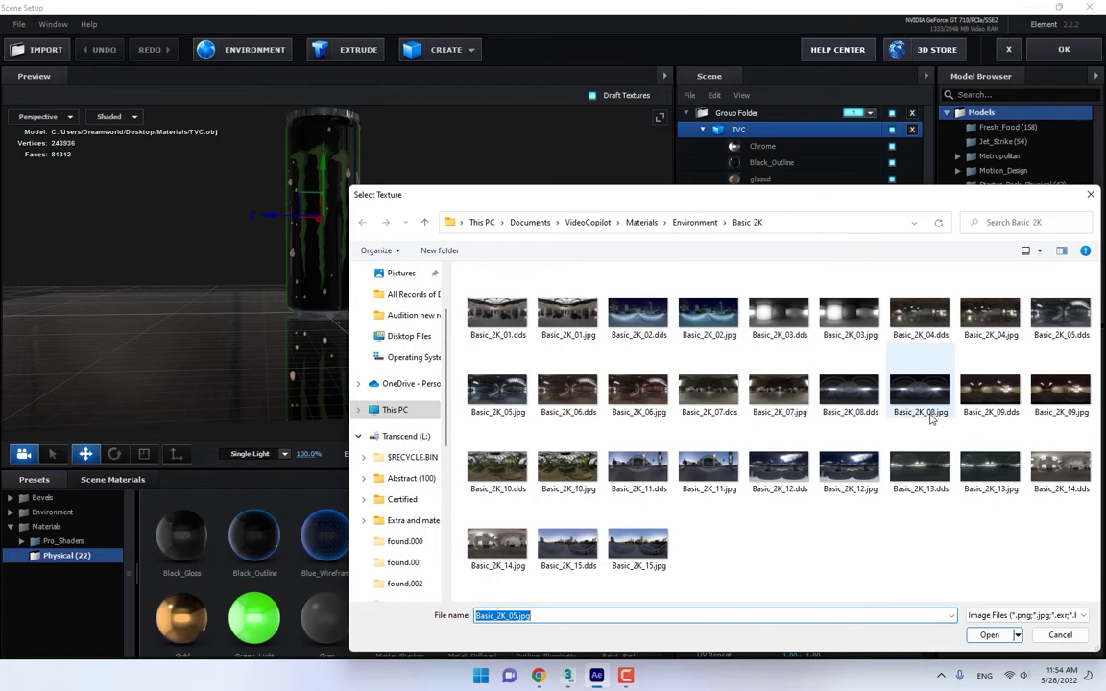
left_click(694, 222)
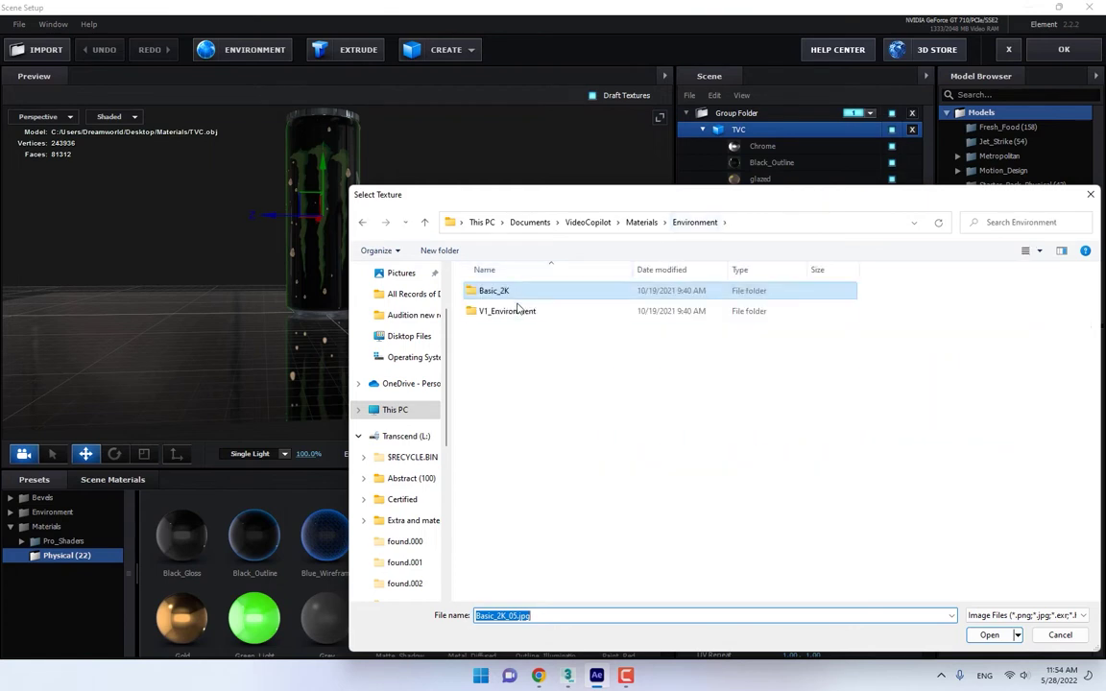
double_click(509, 311)
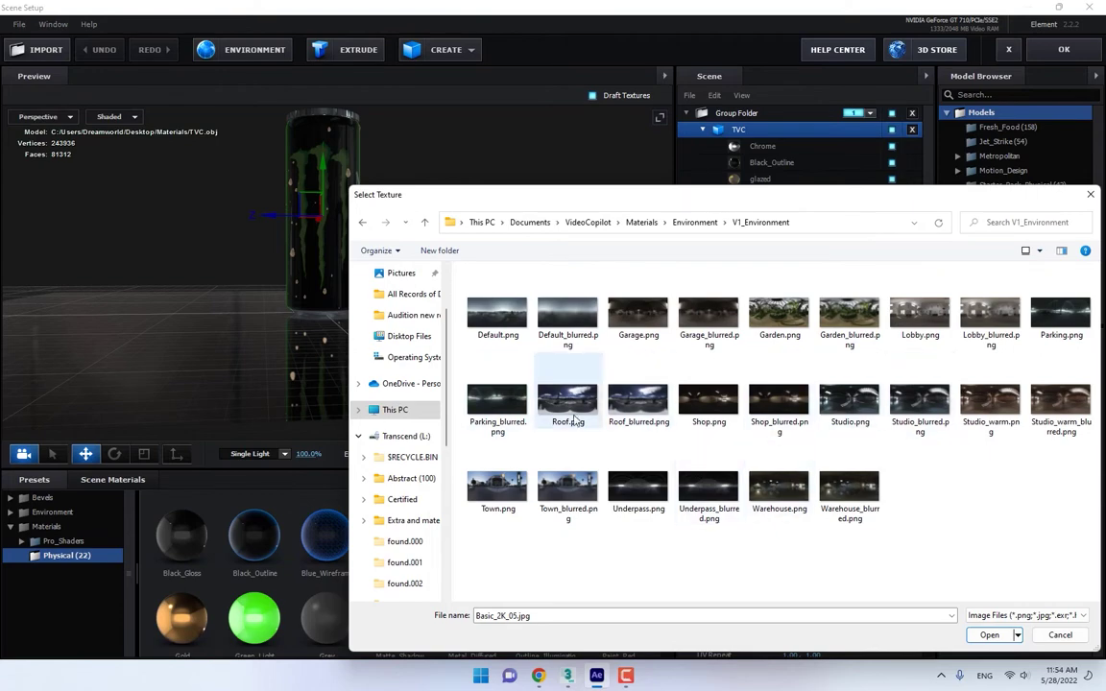
double_click(497, 402)
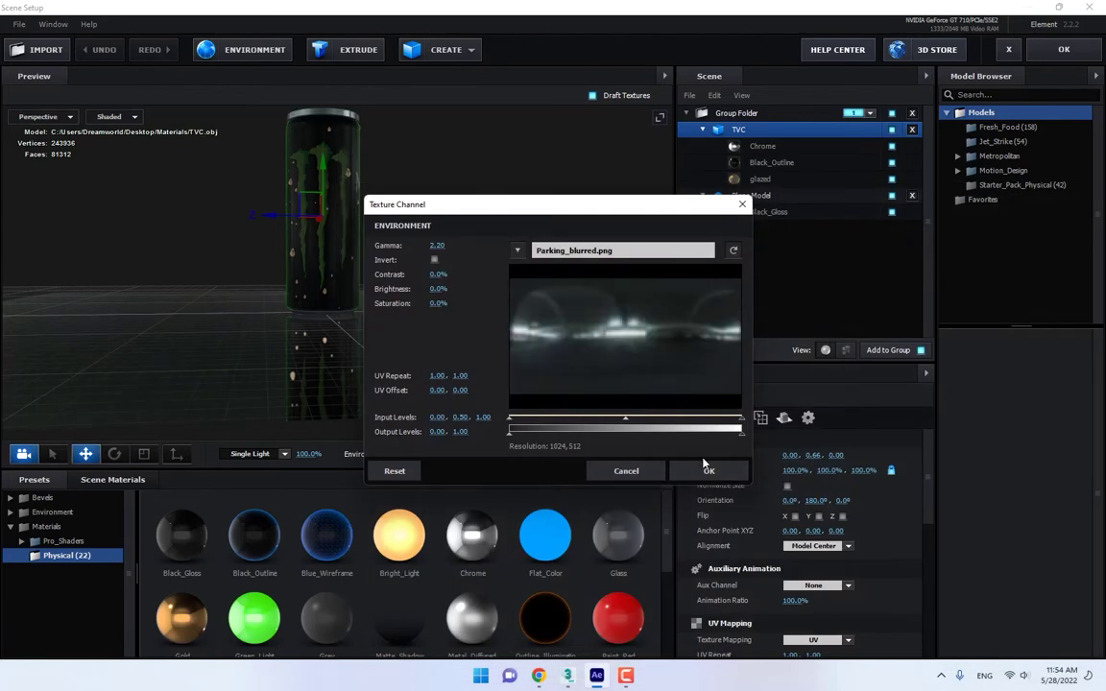
left_click(708, 470)
left_click(1062, 49)
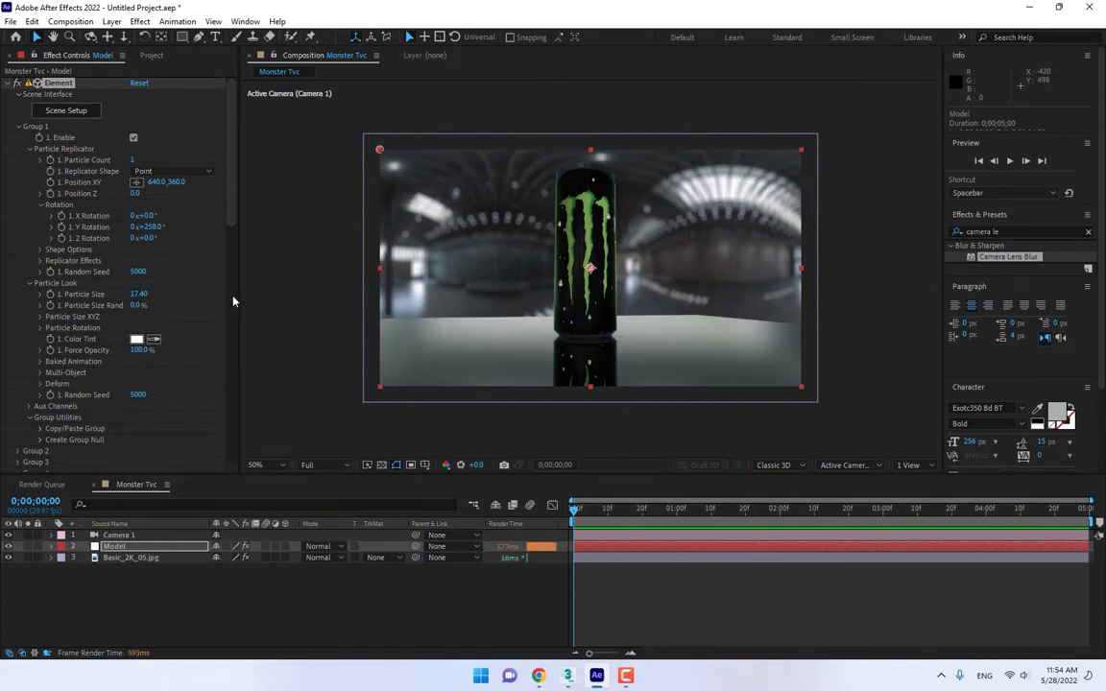
- Import Parking_blurred.png from the V1_Environment folder into the project as footage, with the PNG sequence option off
left_click(146, 548)
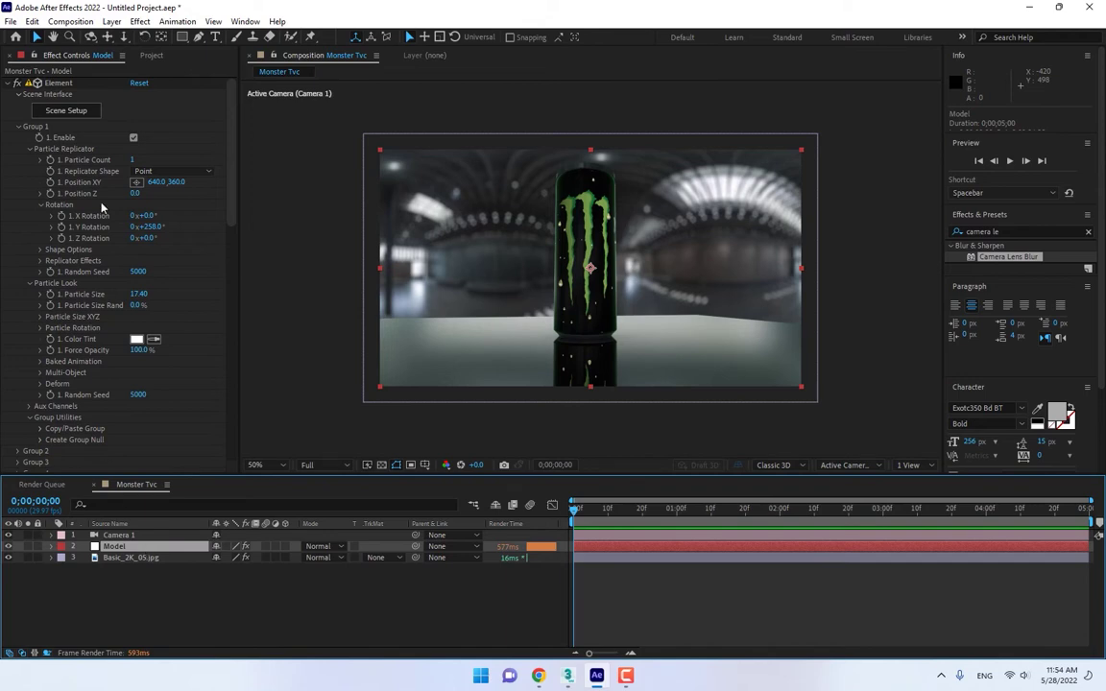
left_click(144, 56)
double_click(114, 298)
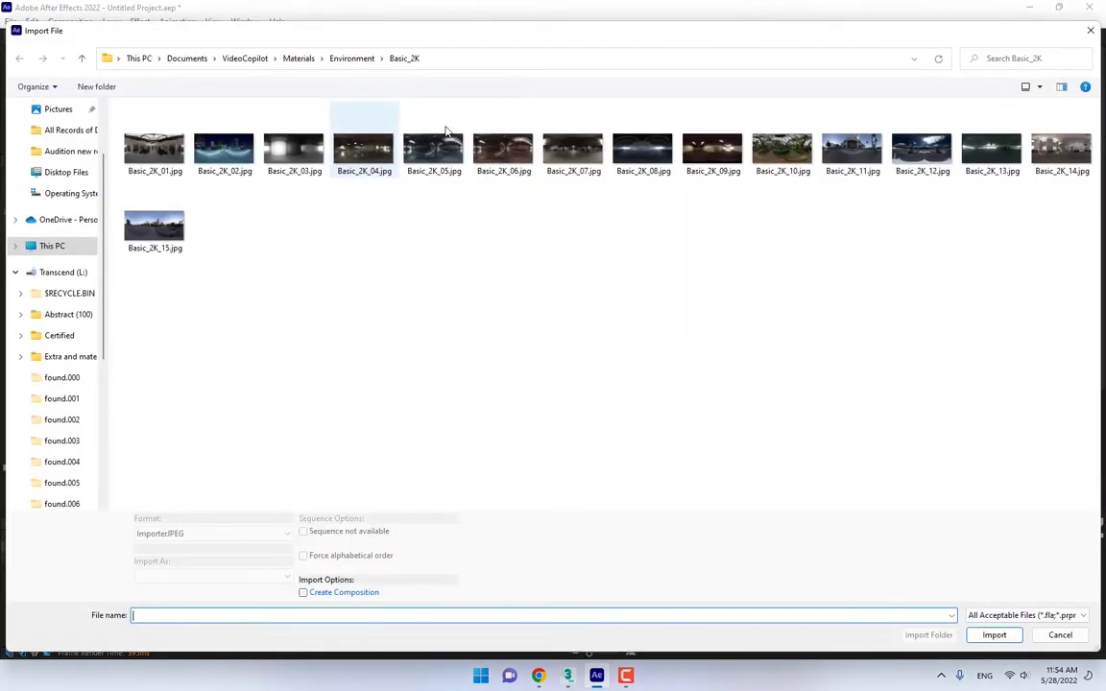
left_click(362, 62)
double_click(180, 149)
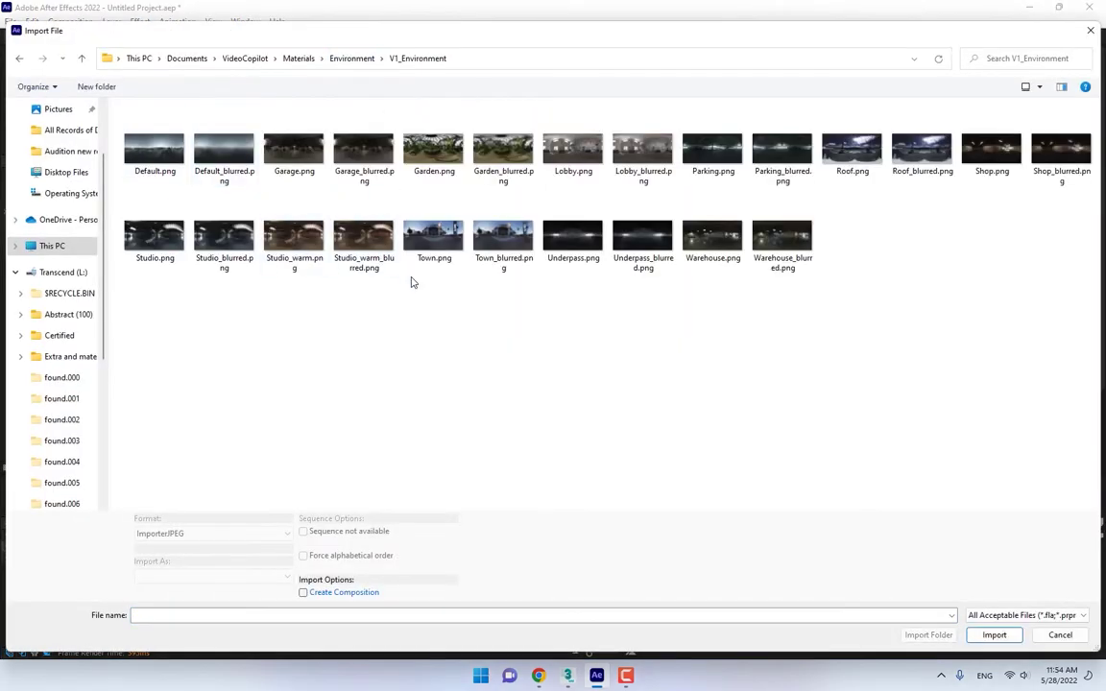
left_click(782, 151)
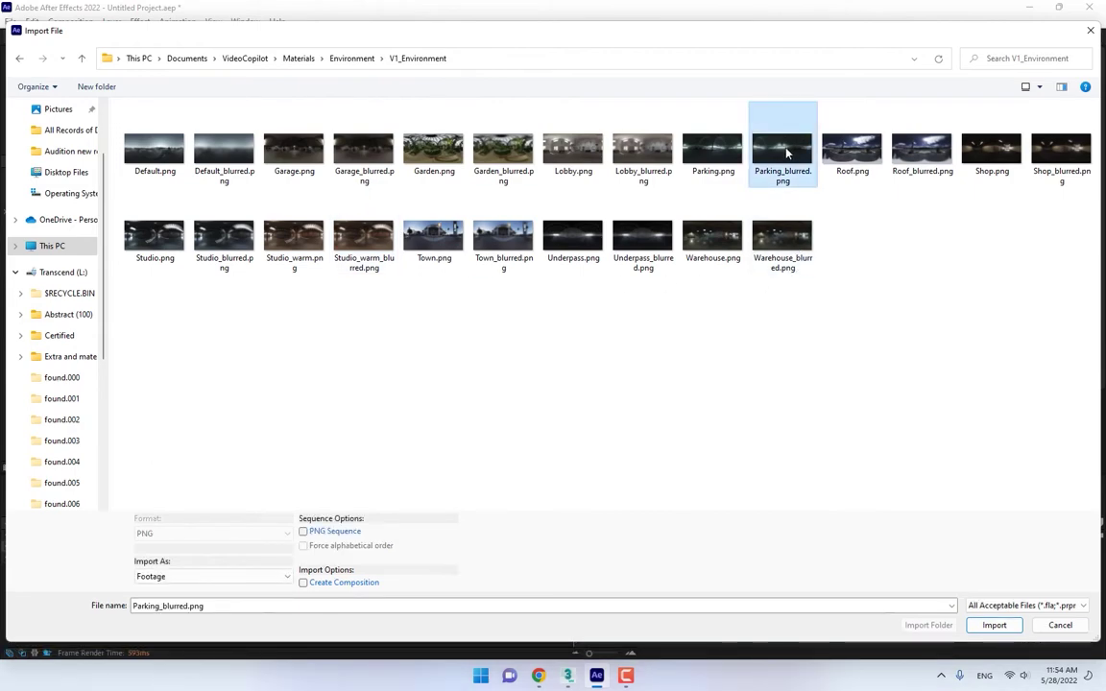
left_click_drag(793, 37, 806, 2)
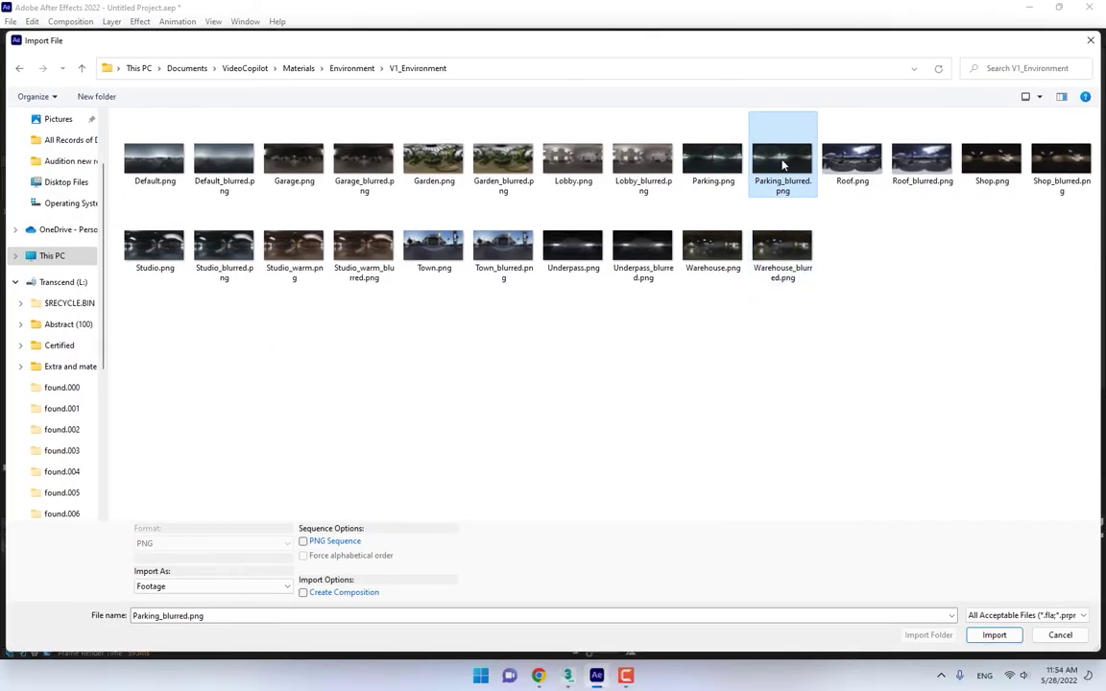
double_click(782, 165)
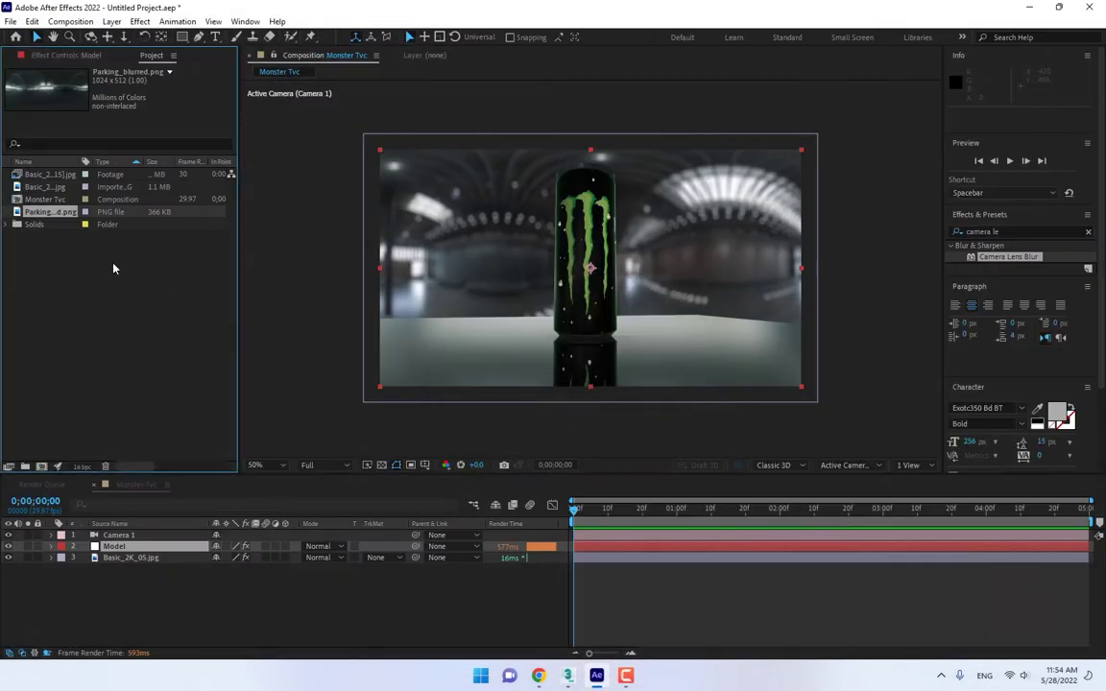
- Replace the source of the Basic_2K_05.jpg background layer with Parking_blurred.png, undoing the mistaken replacement of the Model layer
left_click_drag(134, 400, 132, 565)
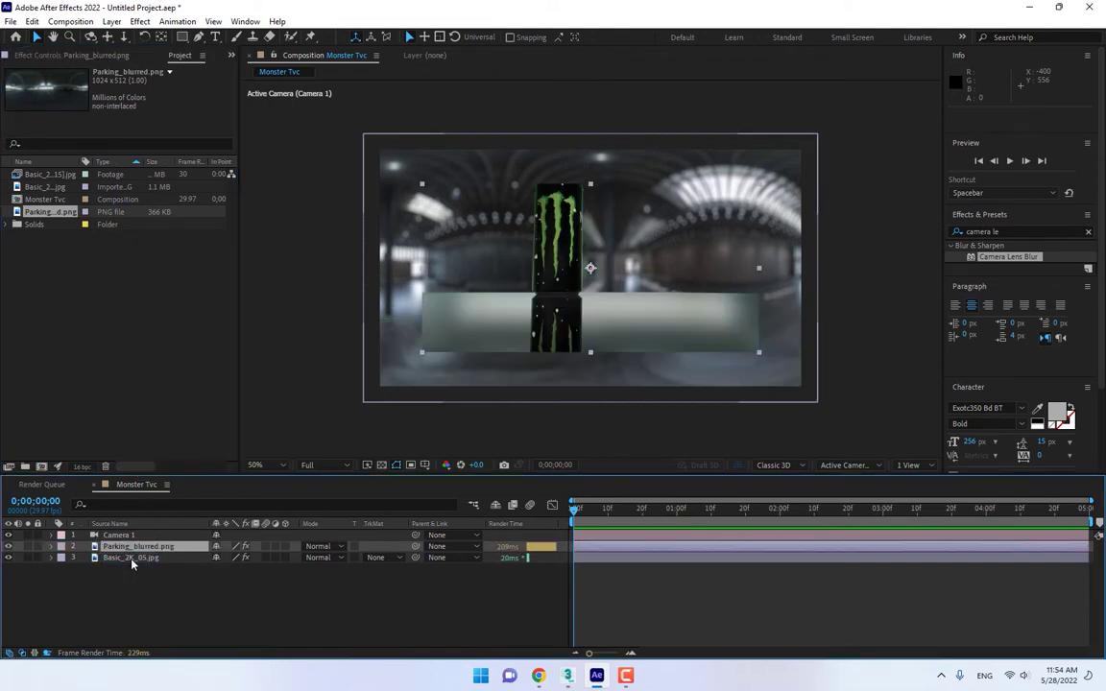
key("ctrl+z")
left_click(132, 564)
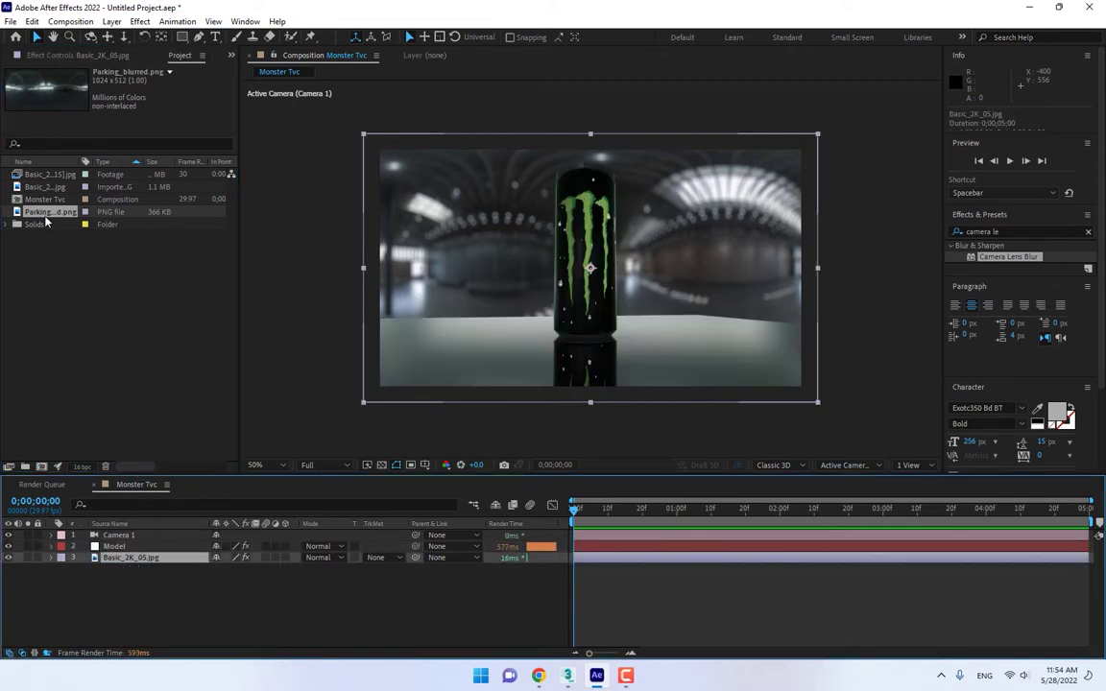
mouse_move(133, 565)
left_mouse_down()
mouse_move(149, 392)
mouse_move(125, 564)
left_mouse_up()
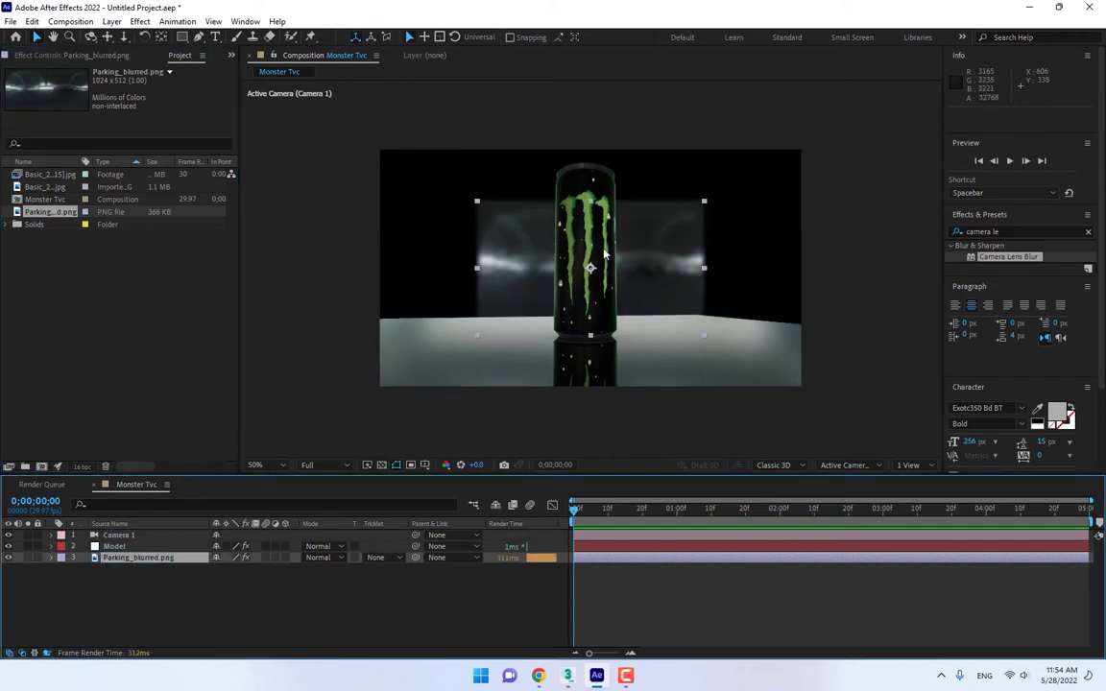
- Fit the Parking_blurred.png background to the composition, and enlarge it to about 134% by 155%
right_click(675, 218)
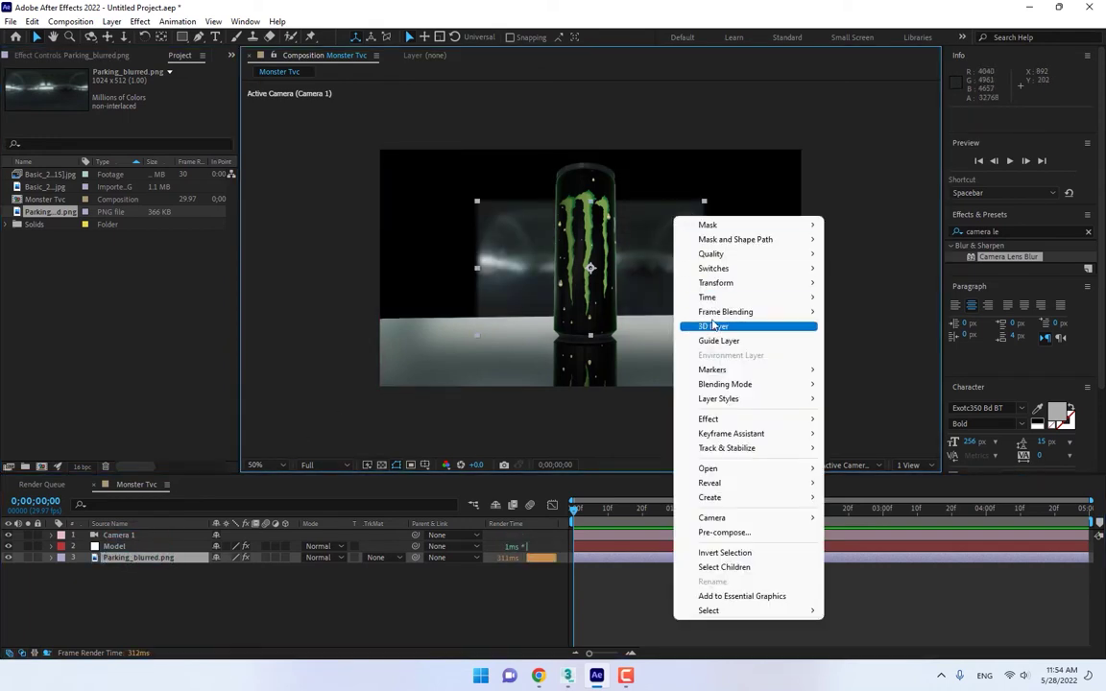
mouse_move(740, 284)
left_click(858, 476)
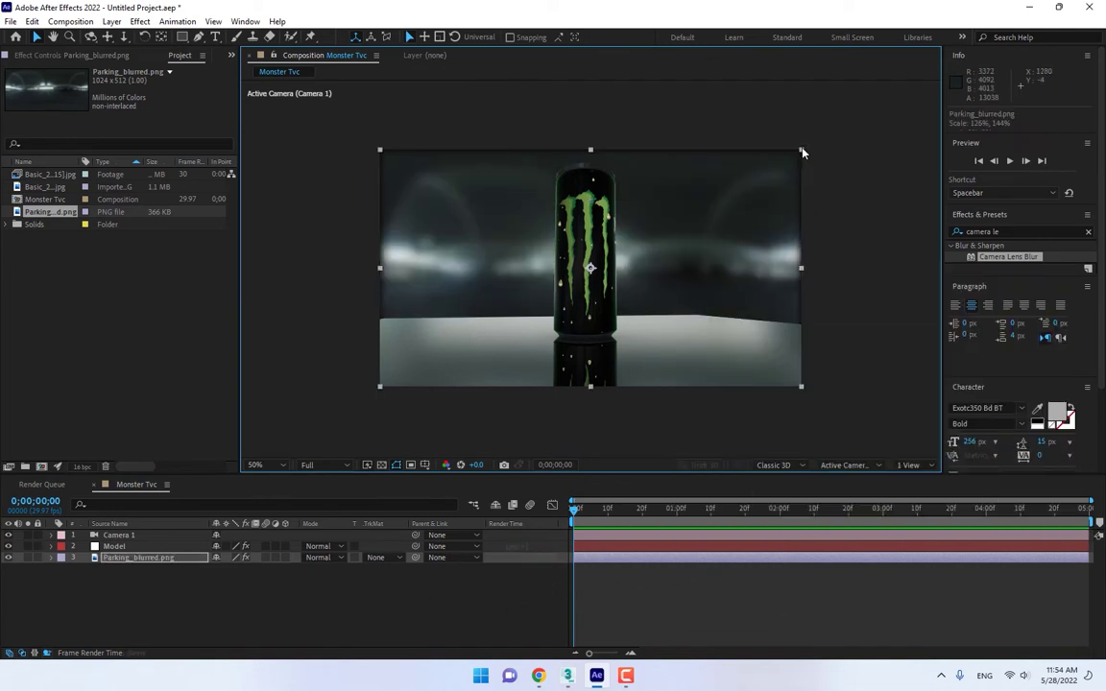
left_click_drag(802, 151, 816, 142)
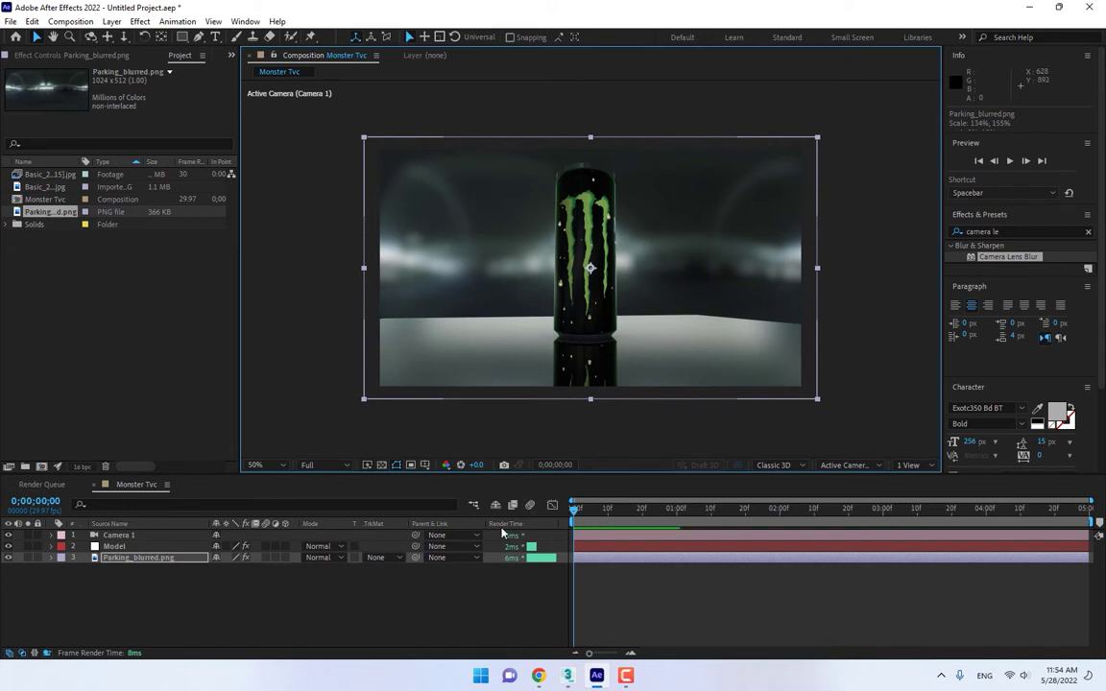
left_click(468, 606)
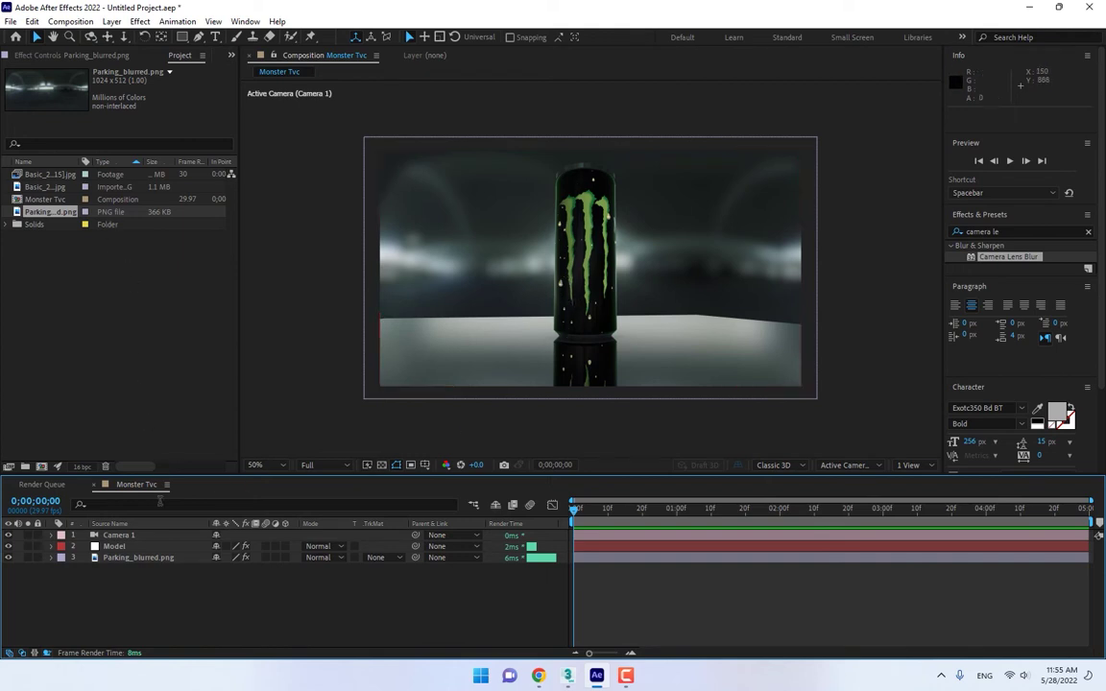
- Replace the Parking_blurred.png background layer with Basic_2K_05.jpg, keeping it beneath the Model layer
left_click(117, 546)
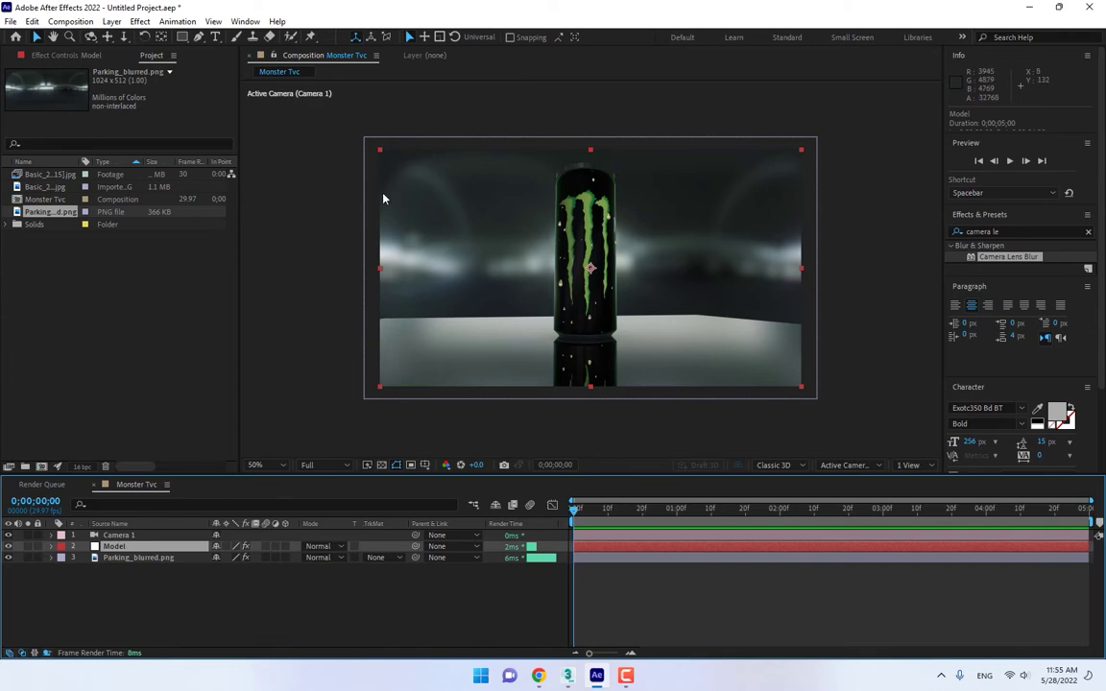
left_click(104, 54)
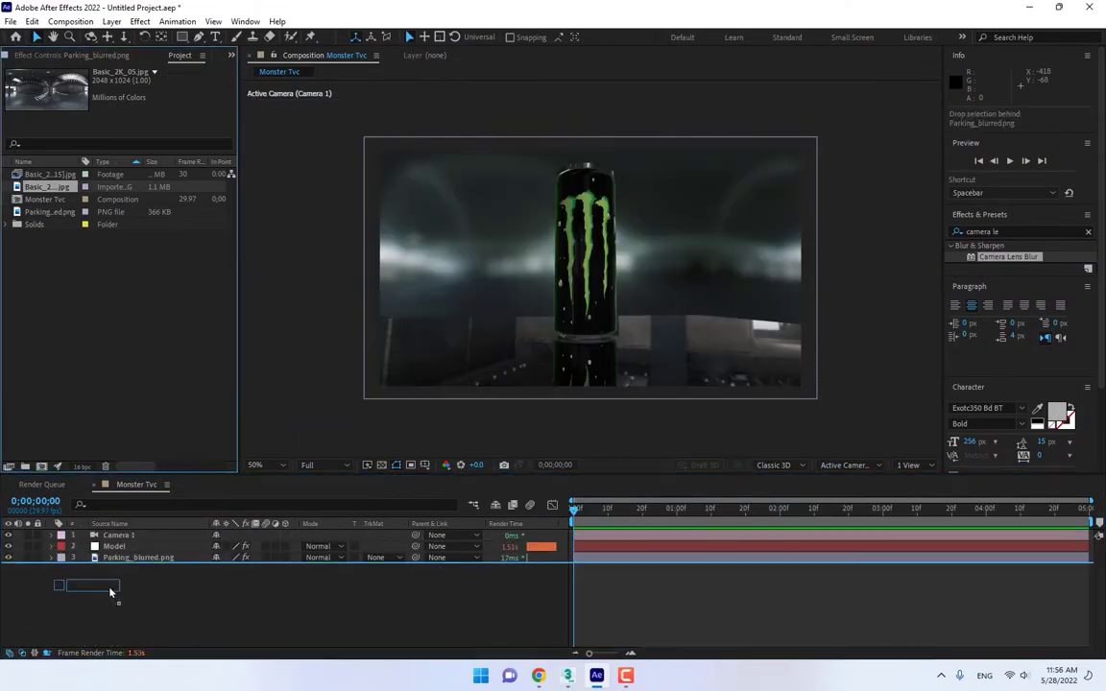
left_click_drag(111, 592, 134, 558)
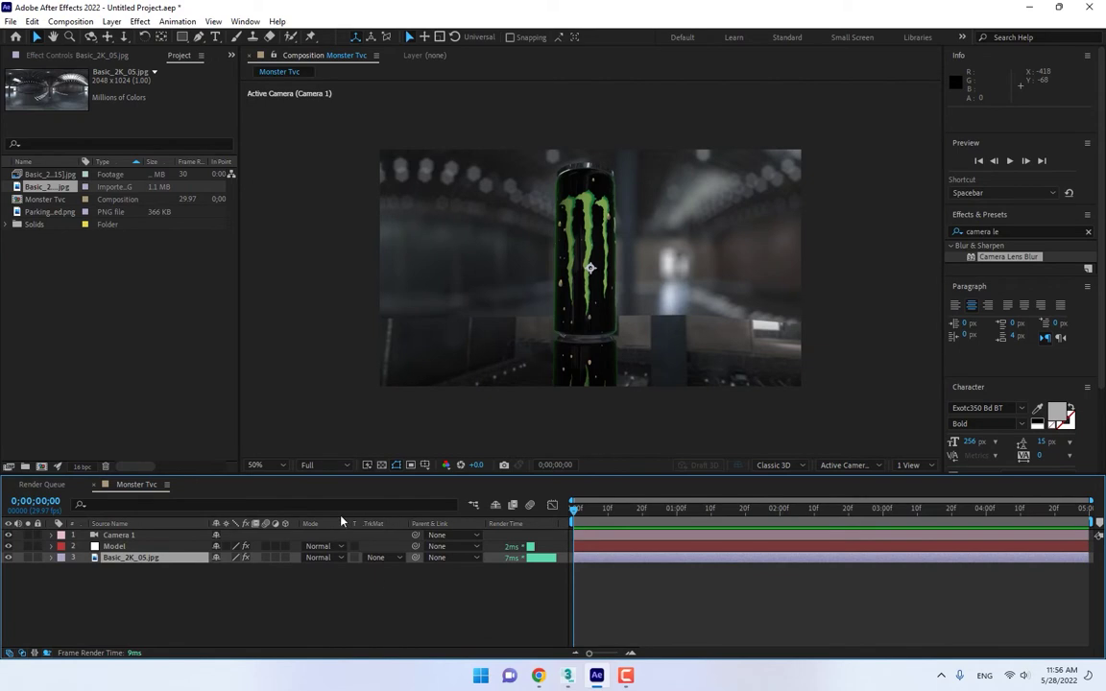
- Add the Cinema lighting preset in the render settings of the Model layer's Element effect
left_click(158, 546)
left_click(85, 54)
scroll(156, 288, "down", 10)
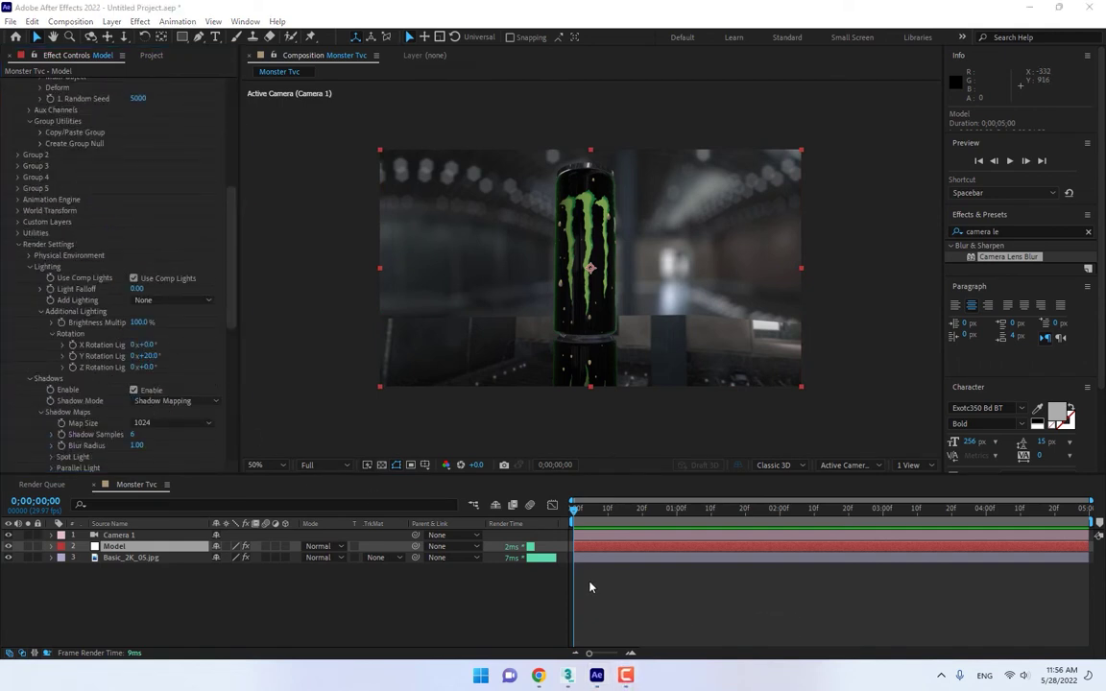
scroll(153, 278, "down", 5)
scroll(159, 258, "up", 3)
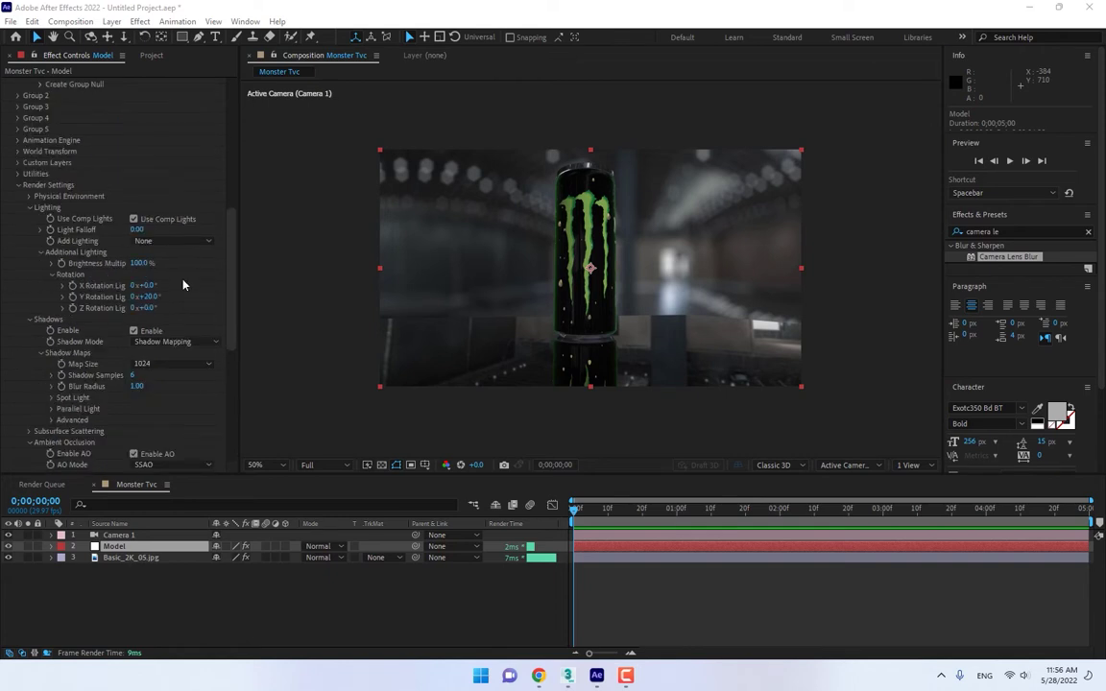
left_click(169, 241)
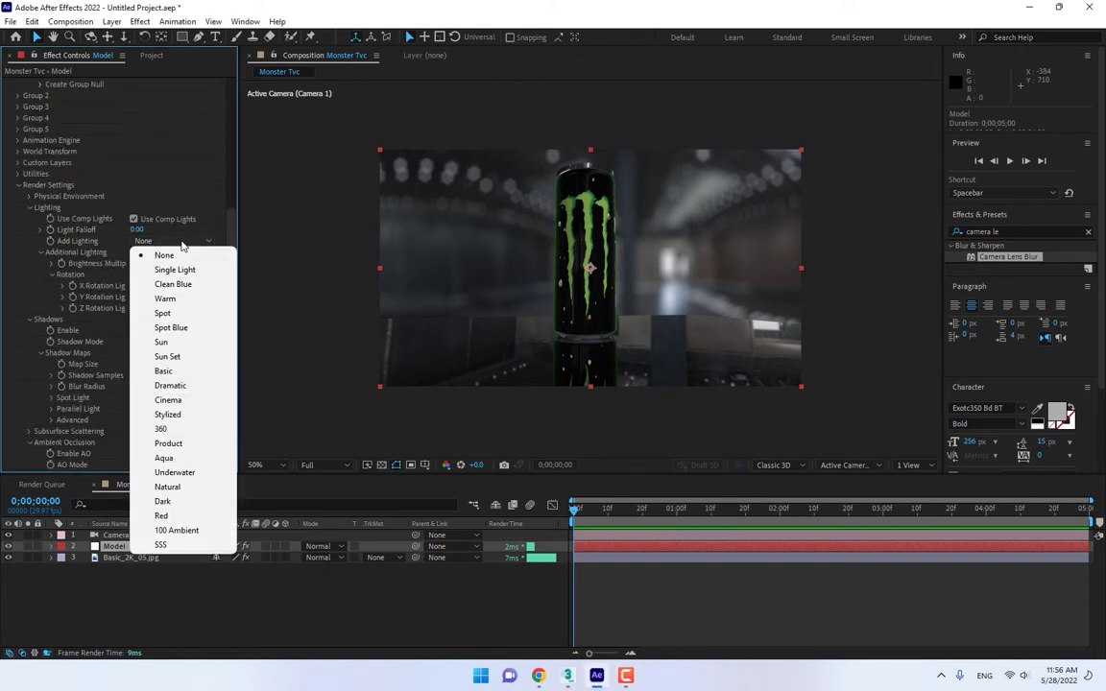
left_click(183, 400)
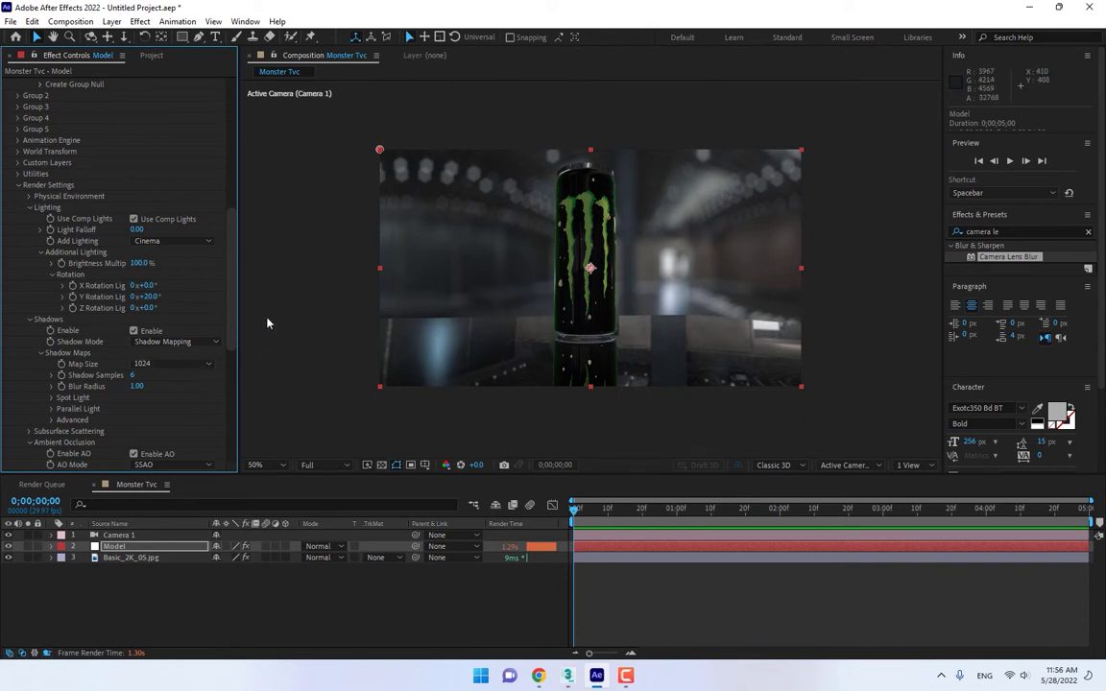
- In the Element scene setup, raise the refraction intensity of the plane's Black_Gloss material and pick #510B0B as its subsurface scatter color
scroll(207, 250, "down", 1)
scroll(206, 249, "up", 2)
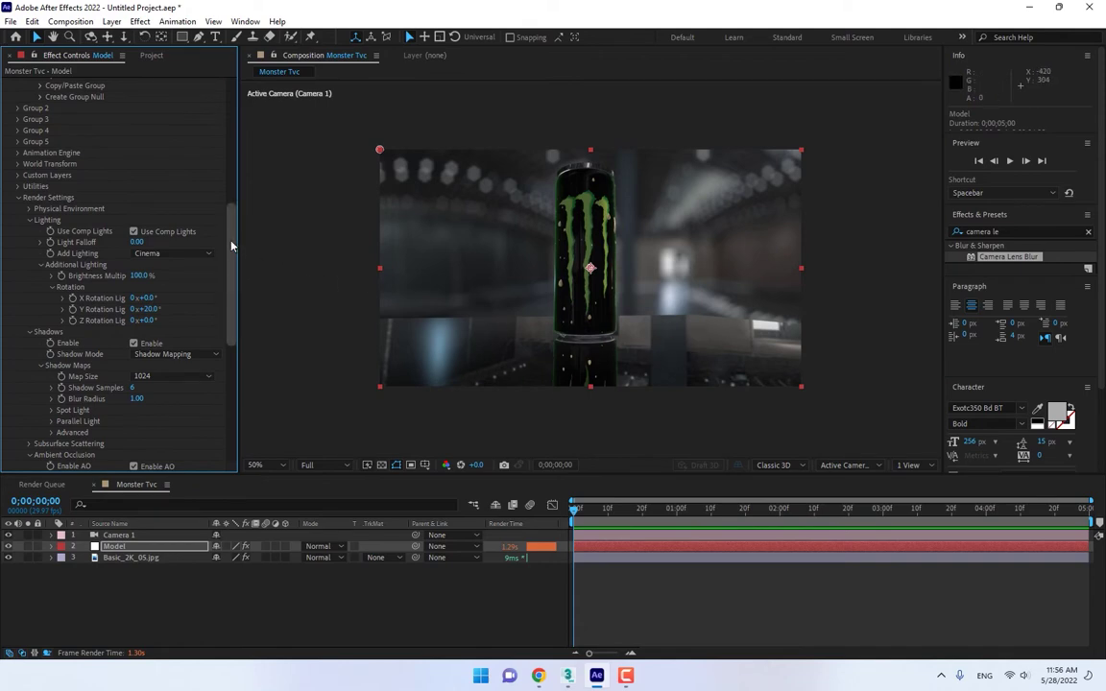
scroll(113, 106, "up", 6)
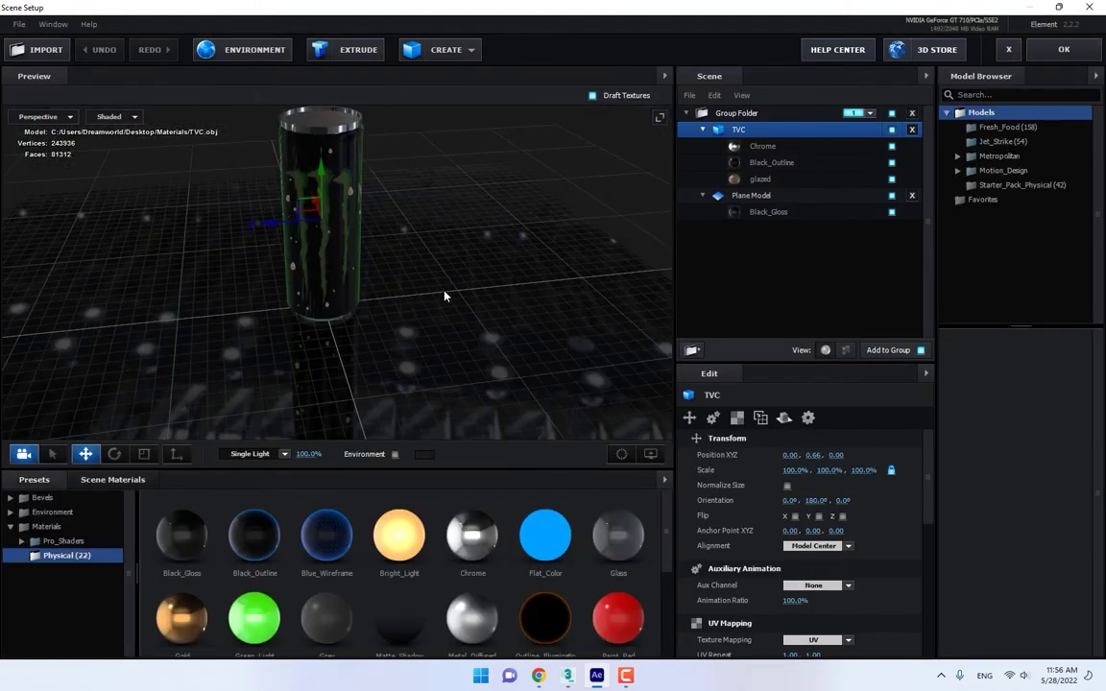
left_click(768, 212)
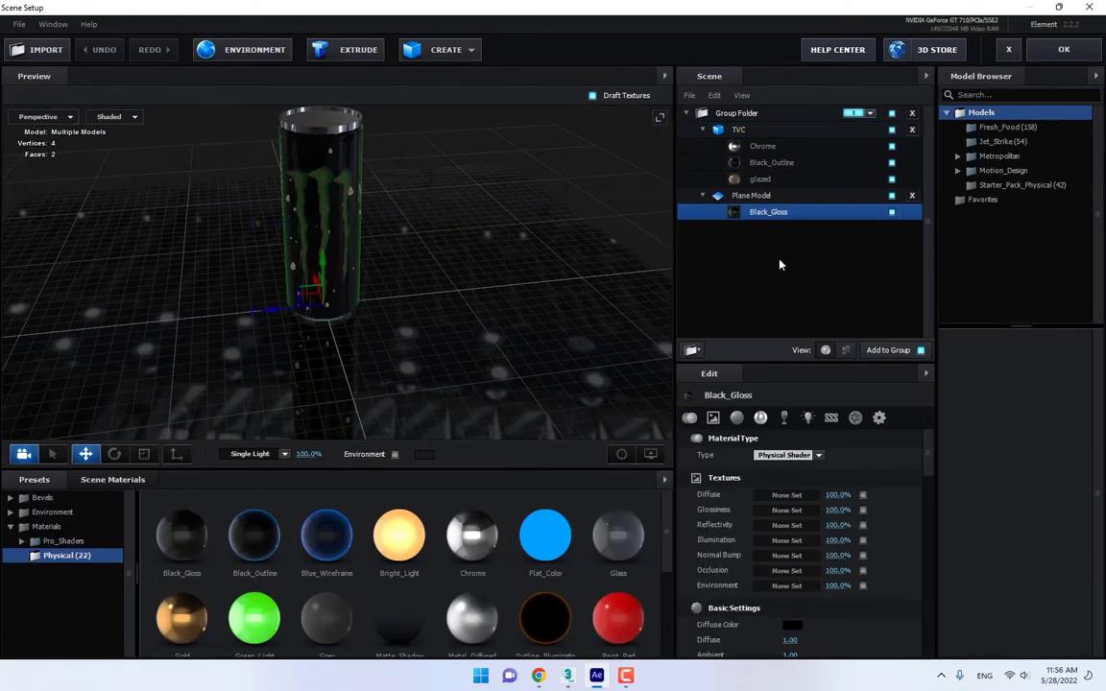
left_click(856, 417)
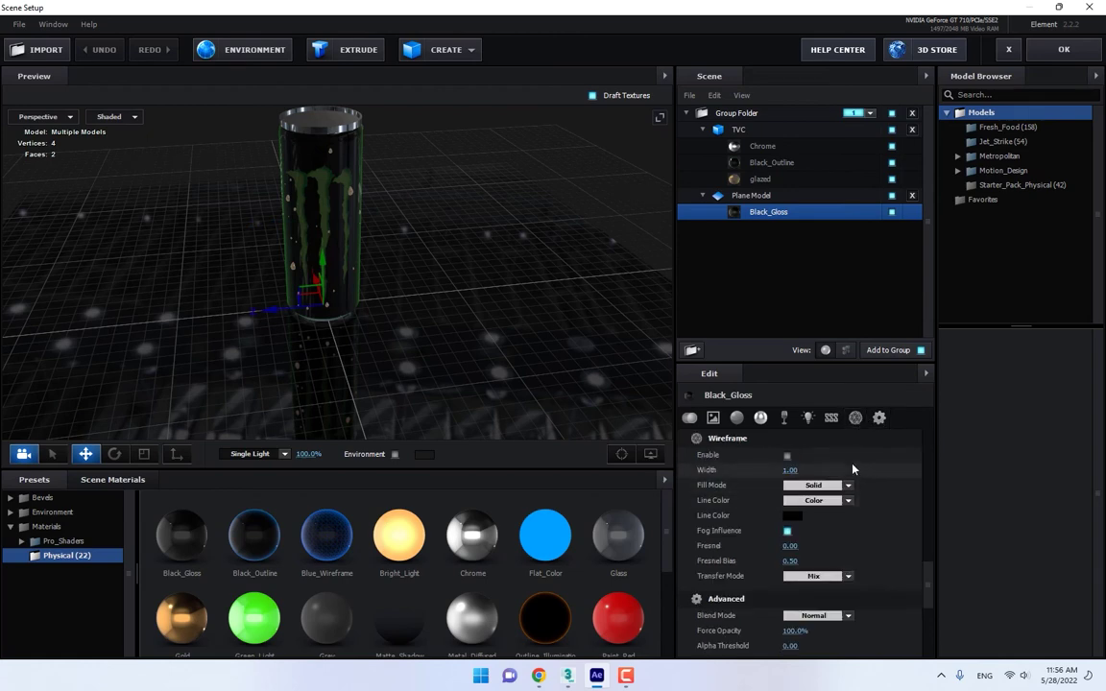
scroll(835, 474, "up", 5)
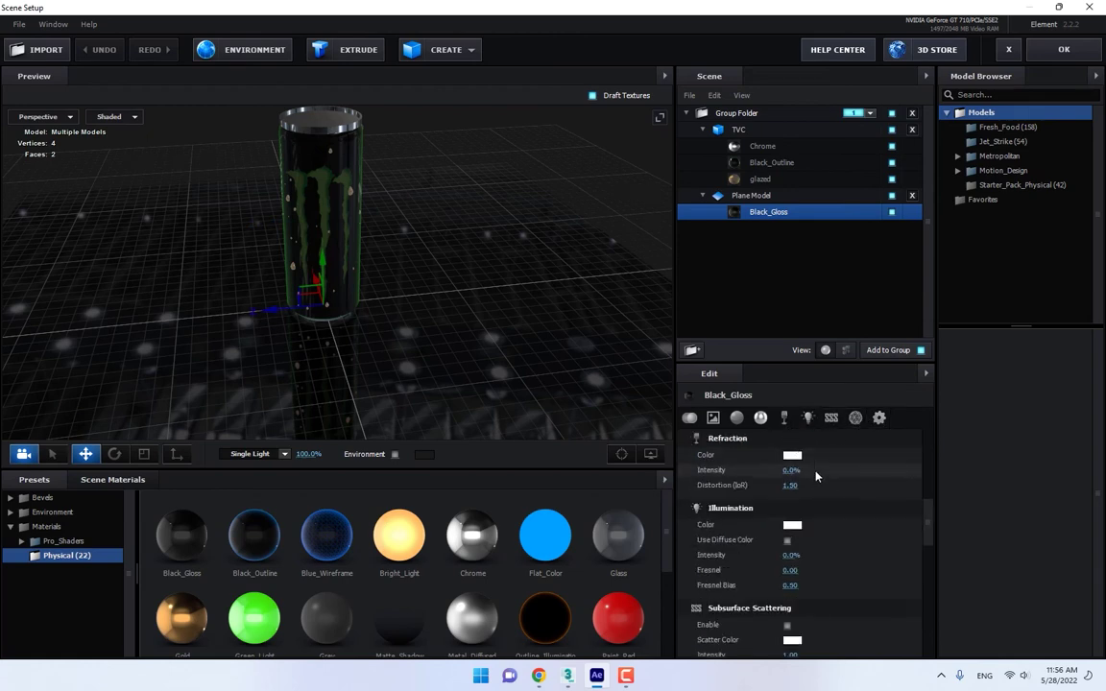
mouse_move(793, 469)
left_mouse_down()
mouse_move(825, 469)
mouse_move(775, 475)
mouse_move(809, 485)
left_mouse_up()
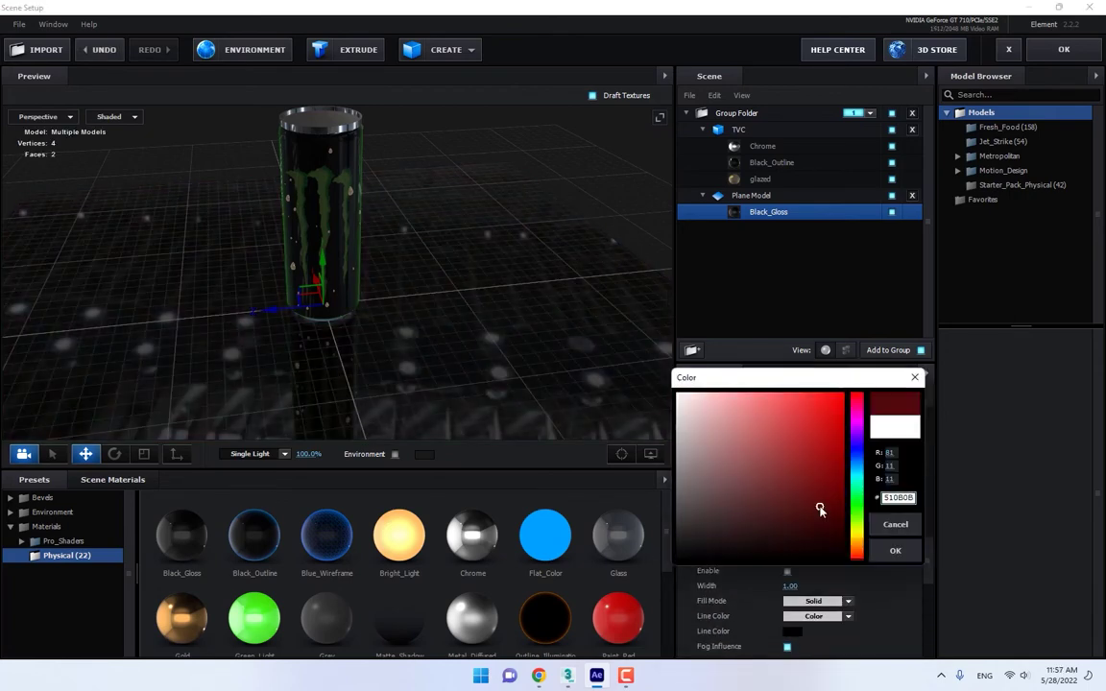
left_click(894, 549)
scroll(883, 612, "down", 5)
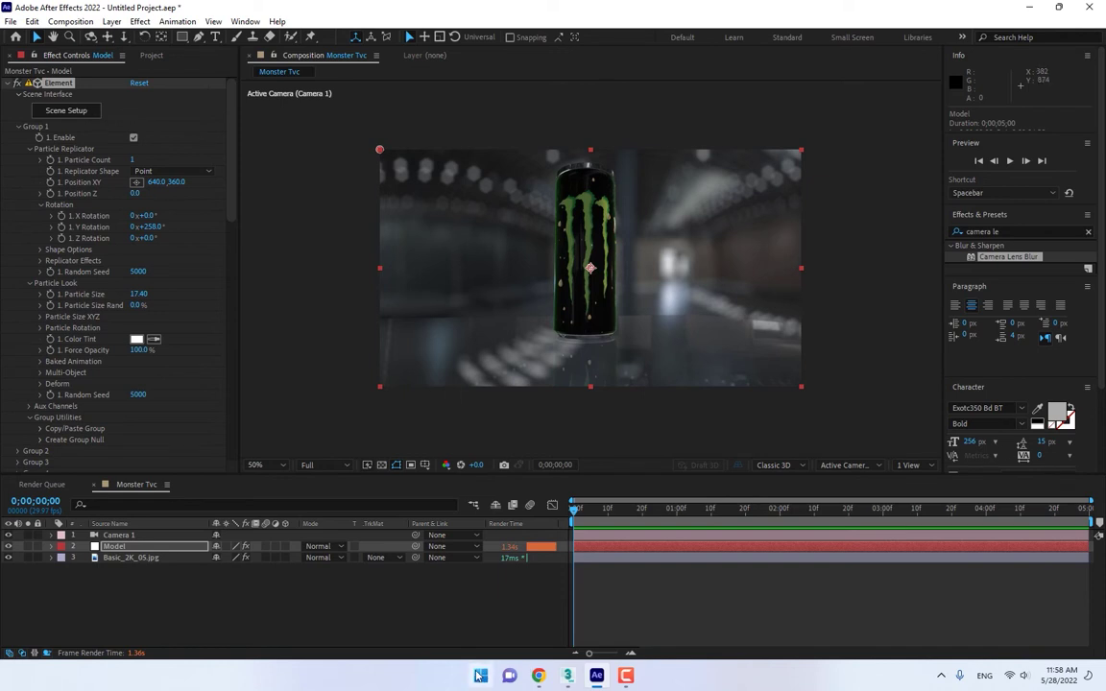
- Switch to Photoshop and open the Basic_2K_05.jpg environment image
key("super")
left_click(393, 288)
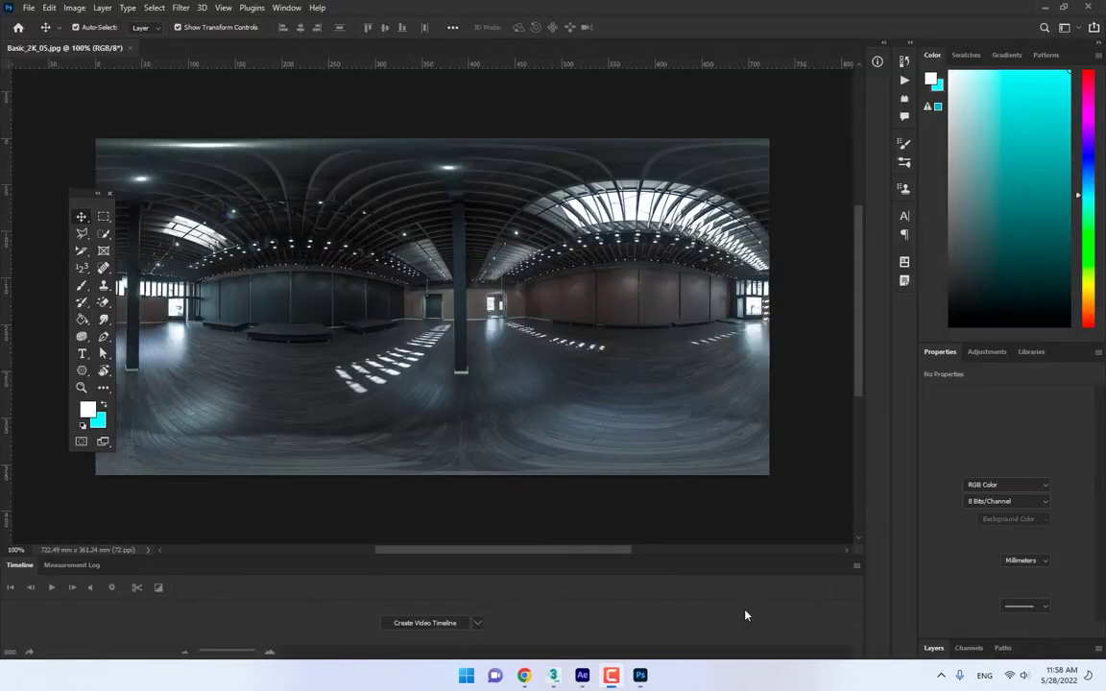
left_click(721, 367)
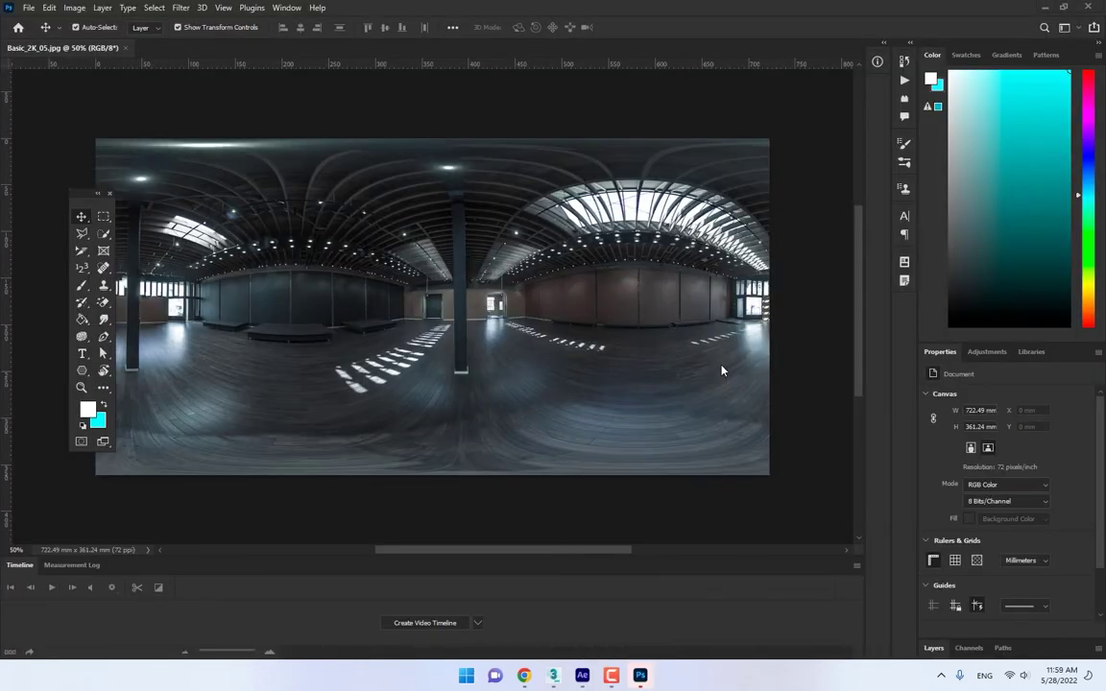
- Darken the image with a Brightness/Contrast adjustment, setting brightness to -116 and contrast to 72
left_click(74, 7)
mouse_move(88, 42)
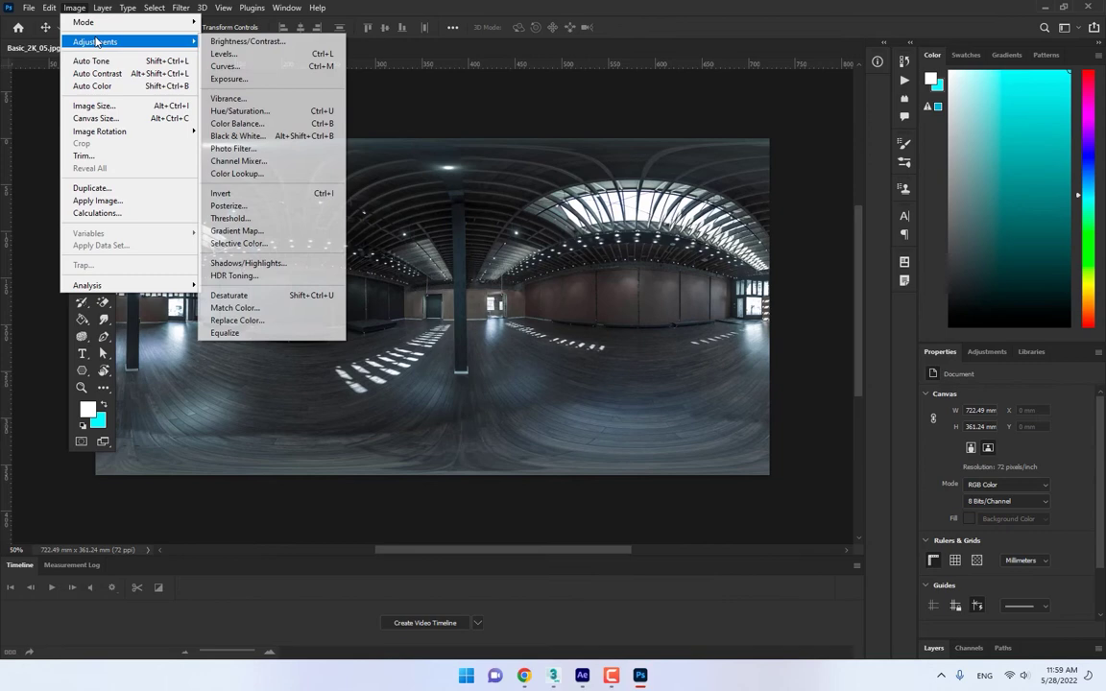
left_click(268, 44)
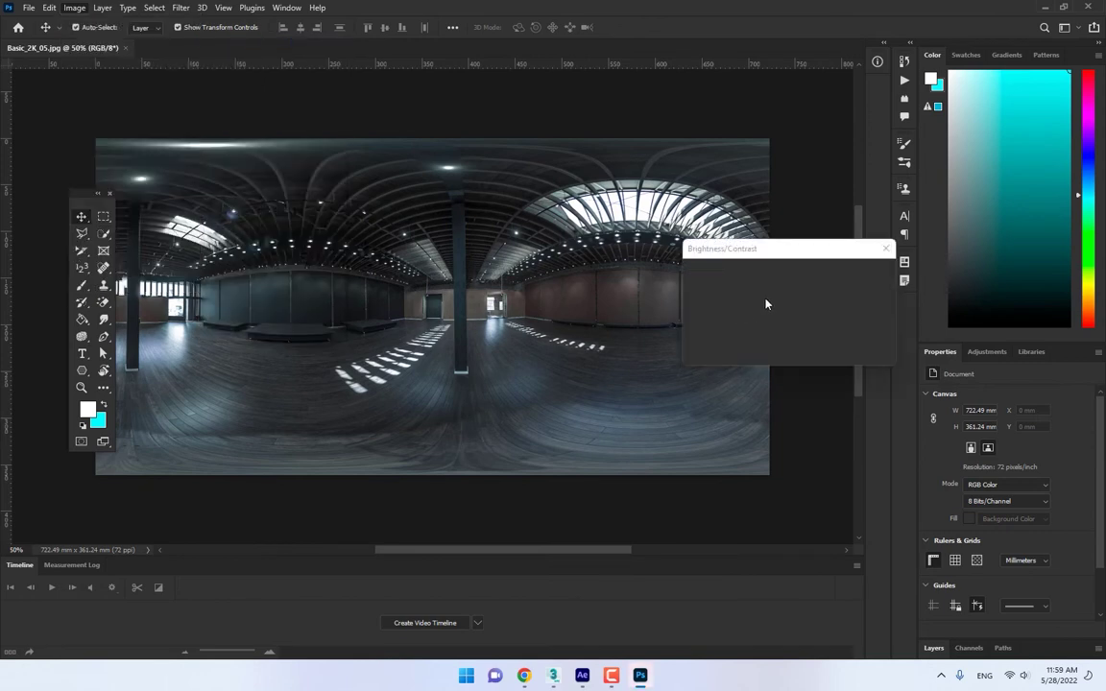
left_click_drag(758, 288, 805, 323)
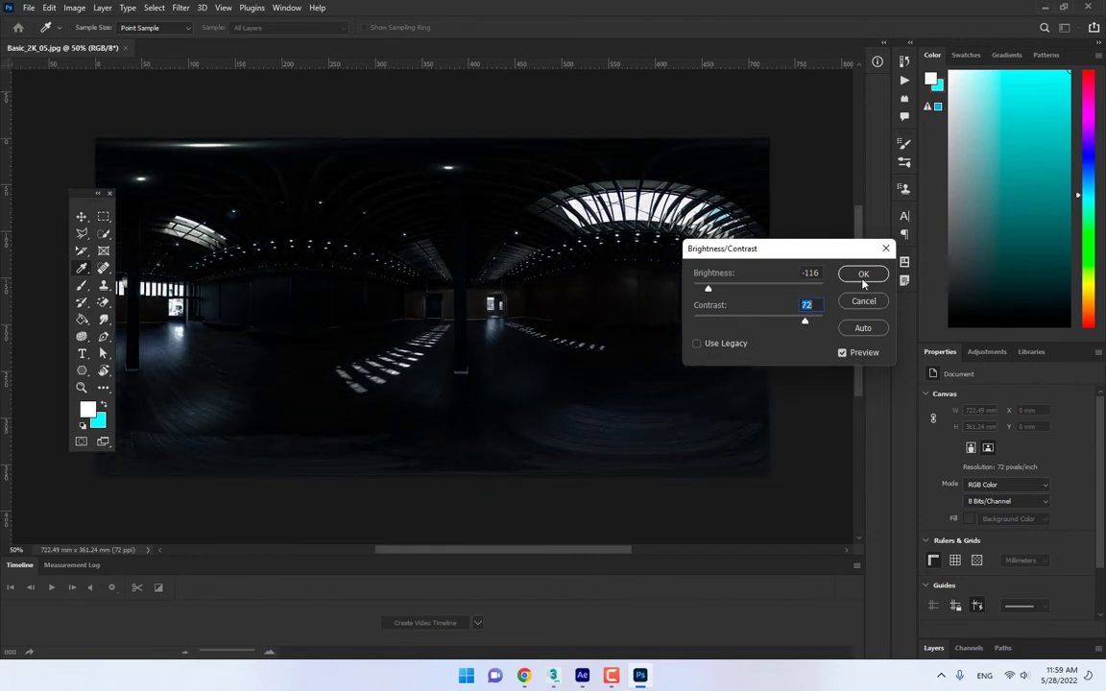
left_click(863, 276)
- Save the darkened image to the Desktop as the JPEG "Basic_2K_05 copy.jpg" at maximum quality 12 with the Baseline ("Standard") format
left_click(30, 8)
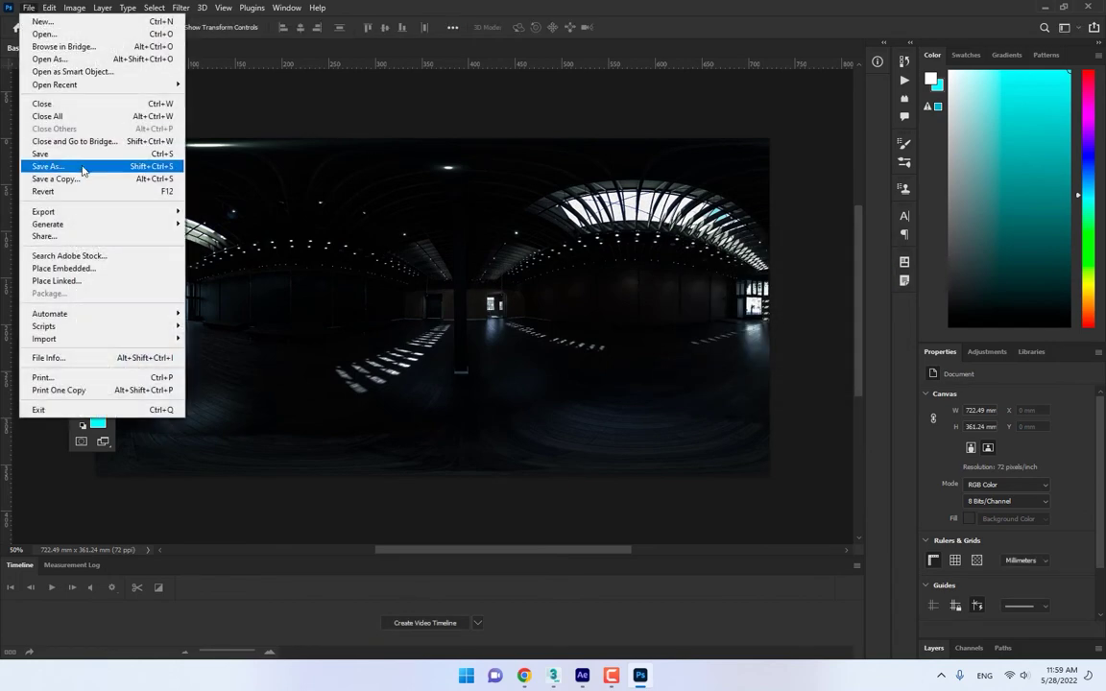
left_click(57, 165)
scroll(77, 192, "up", 4)
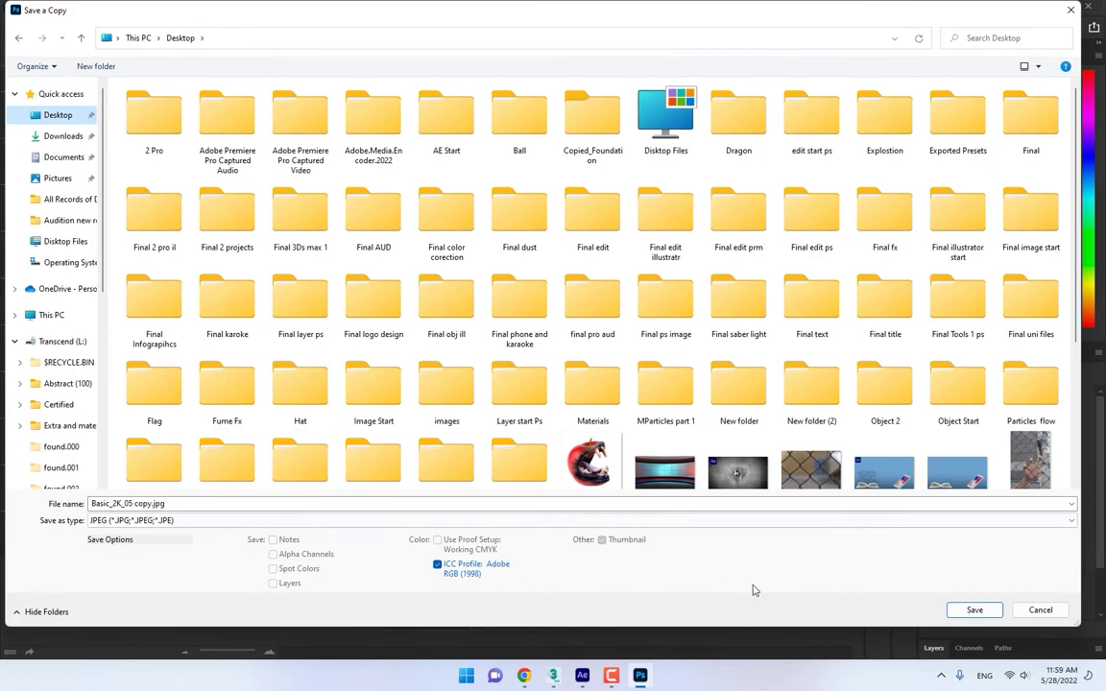
left_click(974, 611)
left_click(486, 250)
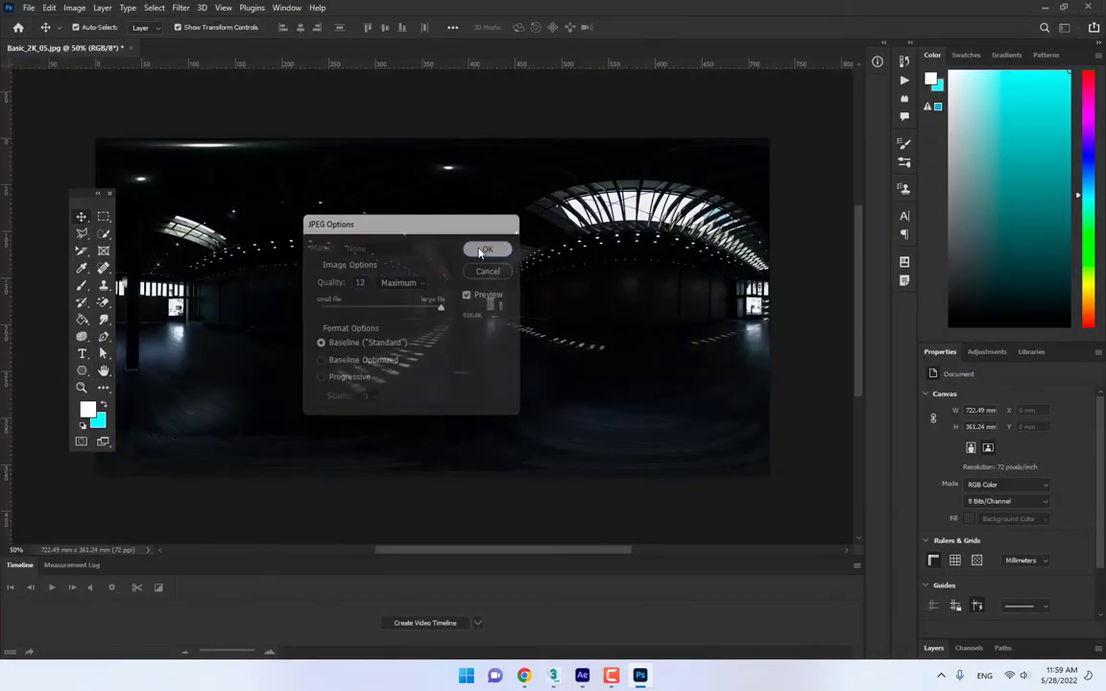
- Switch to After Effects, load "Basic_2K_05 copy.jpg" from the Desktop as the Element scene's environment texture, and apply the scene setup
left_click(580, 675)
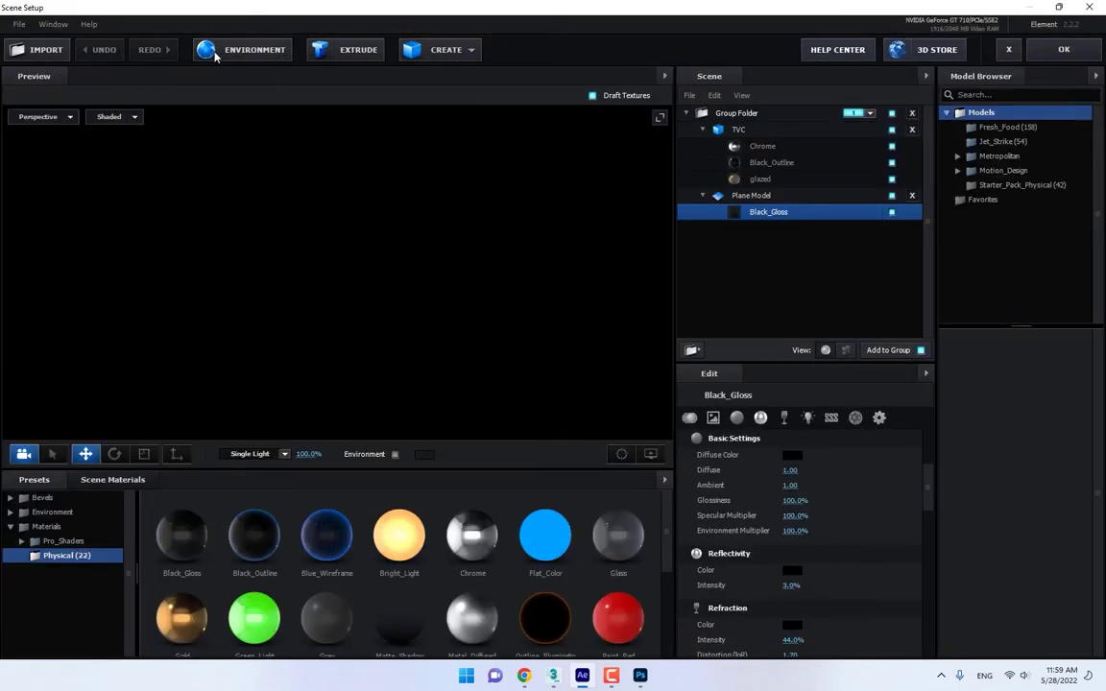
left_click(215, 55)
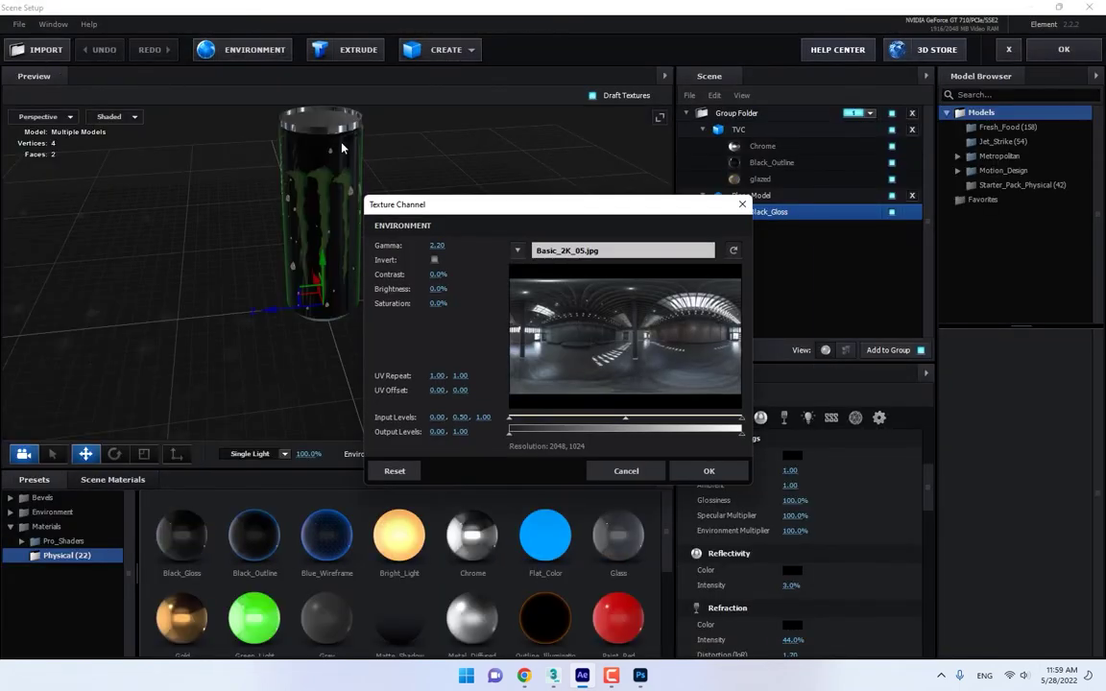
left_click(545, 251)
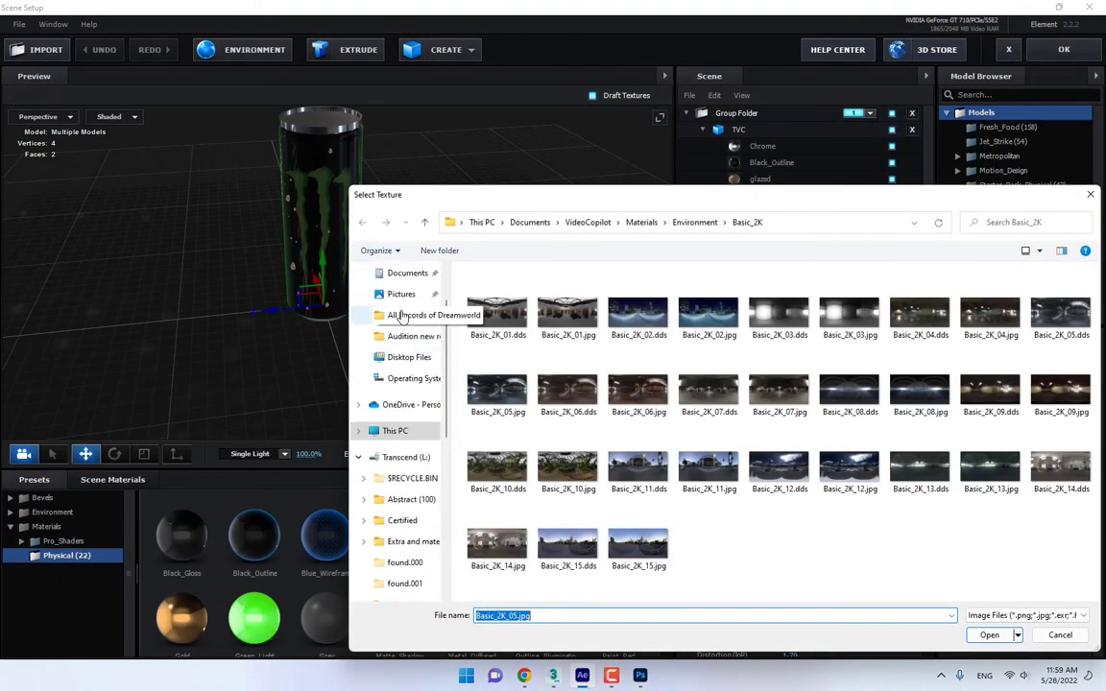
left_click(394, 300)
scroll(835, 432, "down", 10)
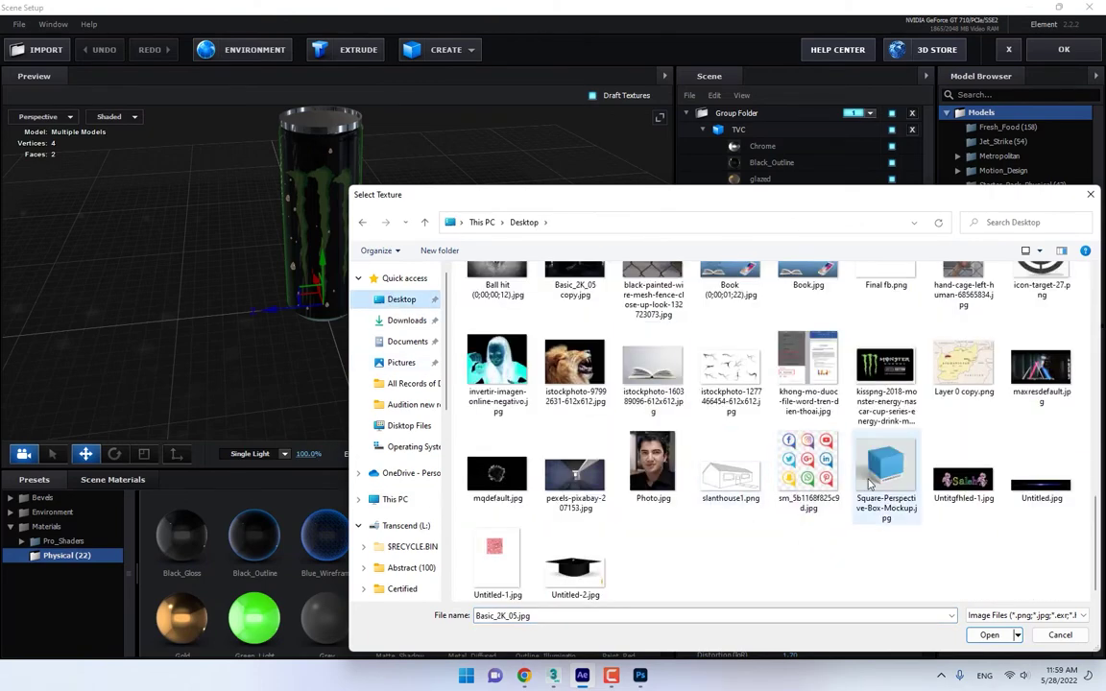
scroll(936, 513, "up", 10)
double_click(594, 408)
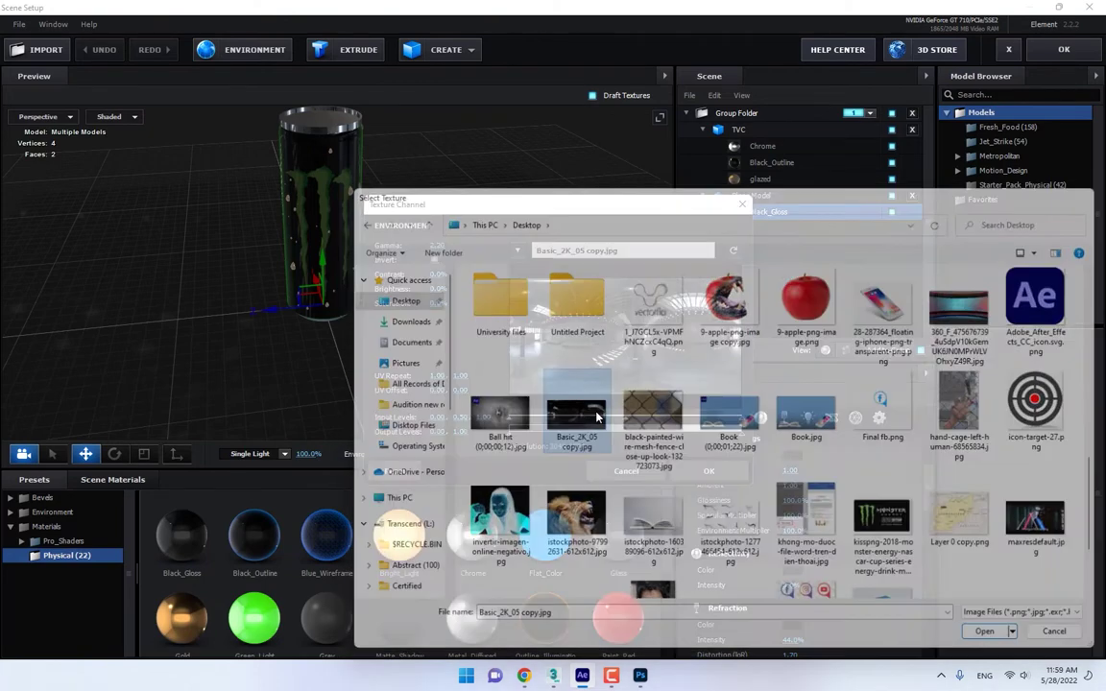
left_click(709, 470)
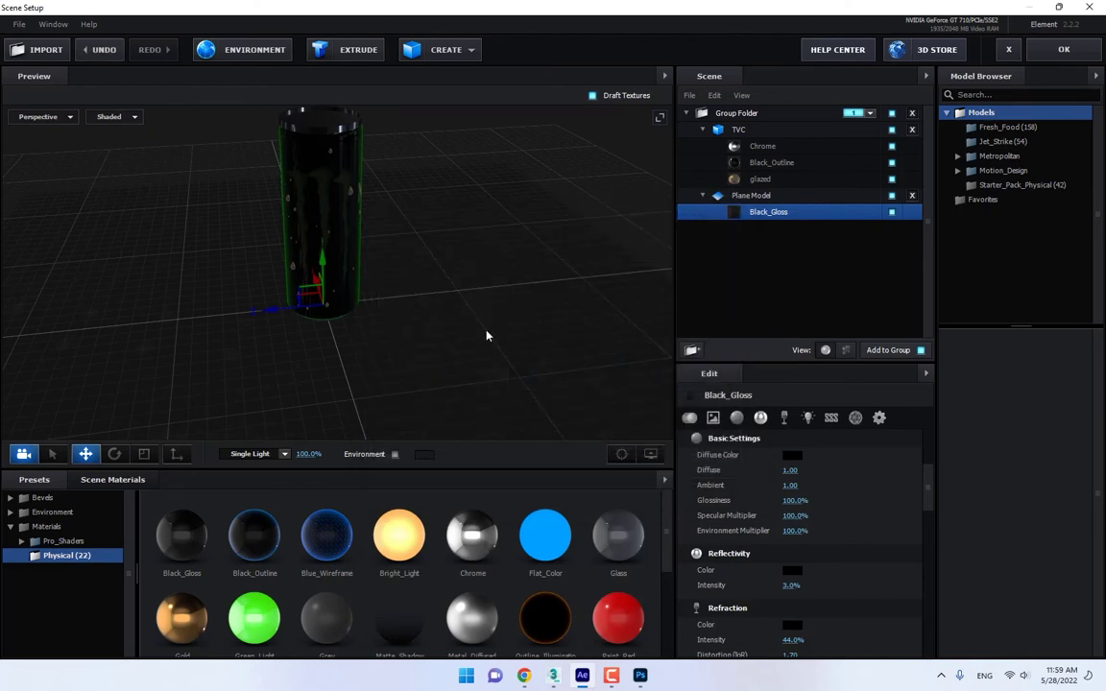
left_click(1064, 49)
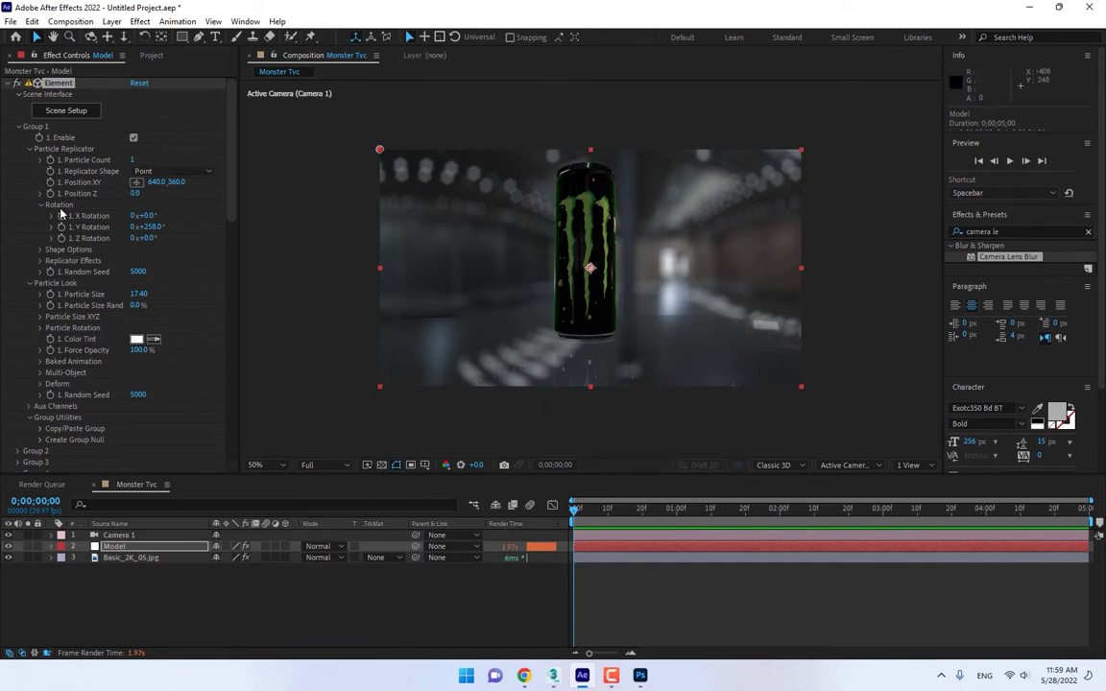
- Import "Basic_2K_05 copy.jpg" from the Desktop and replace the source of the Basic_2K_05.jpg background layer with it
left_click(149, 56)
double_click(165, 295)
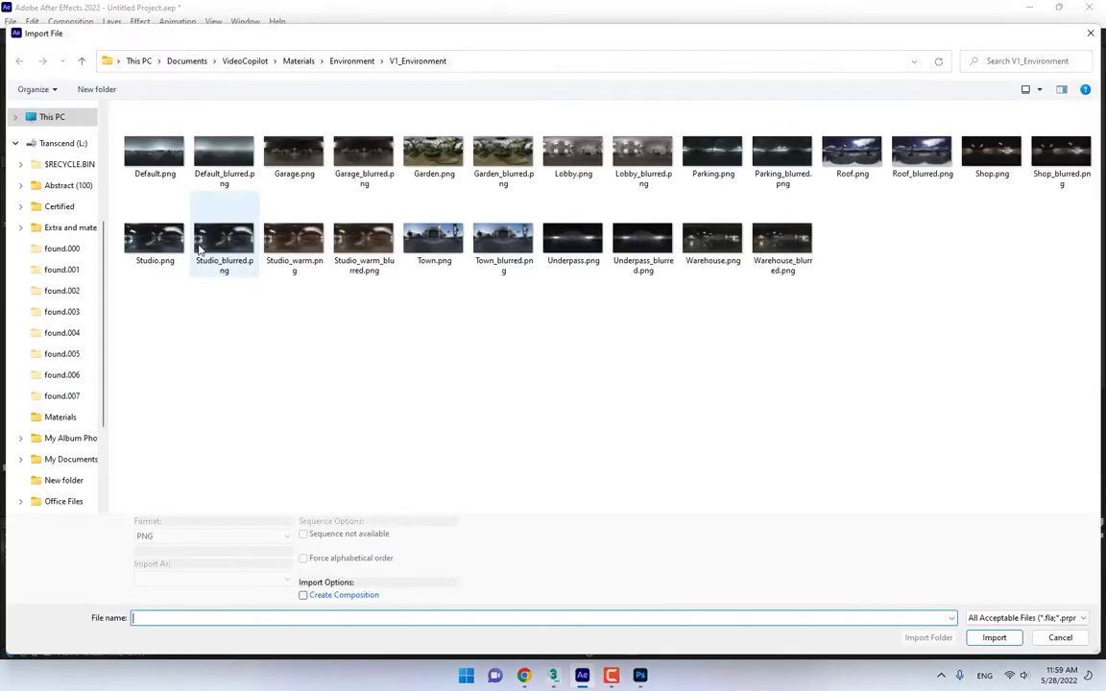
scroll(30, 141, "up", 4)
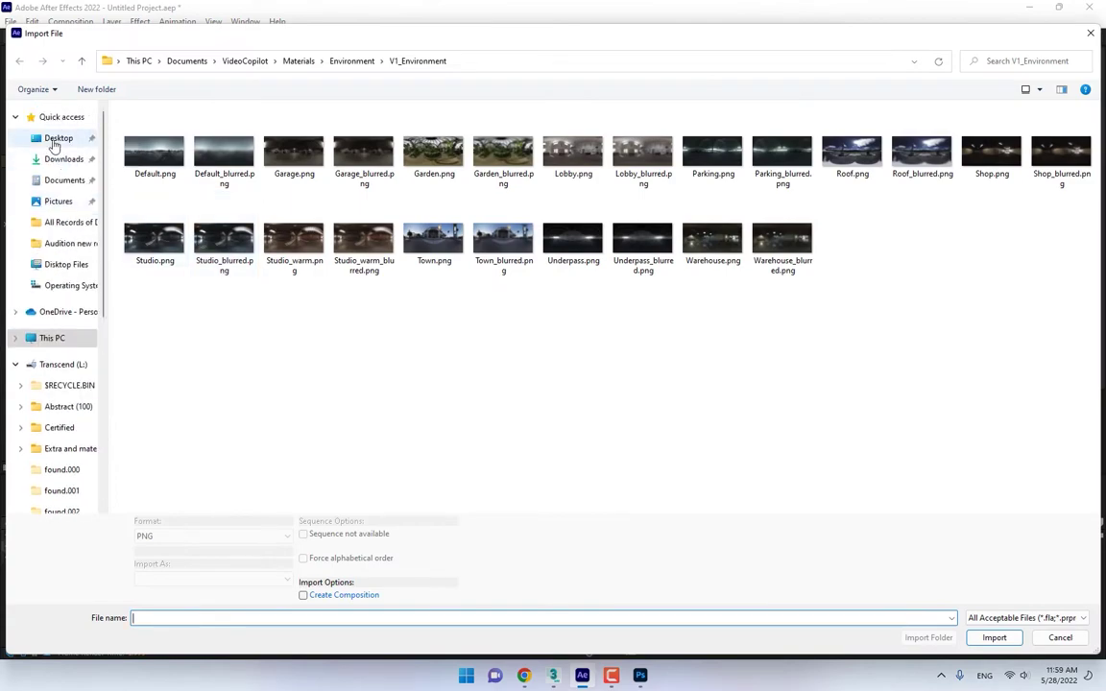
left_click(56, 139)
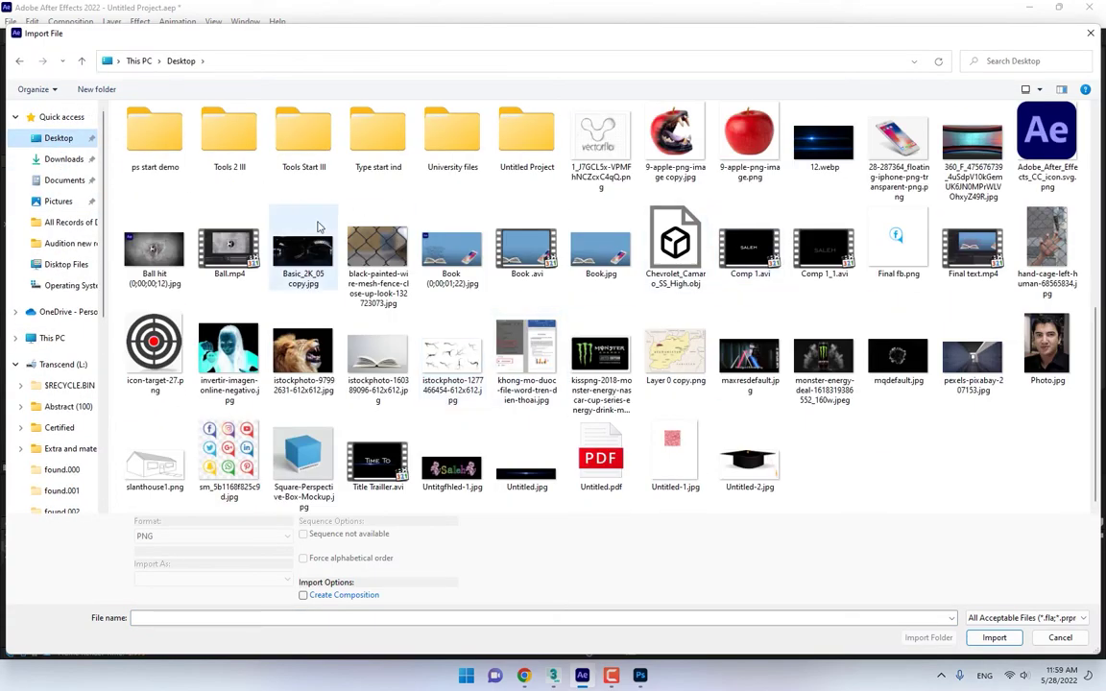
left_click(335, 252)
double_click(335, 252)
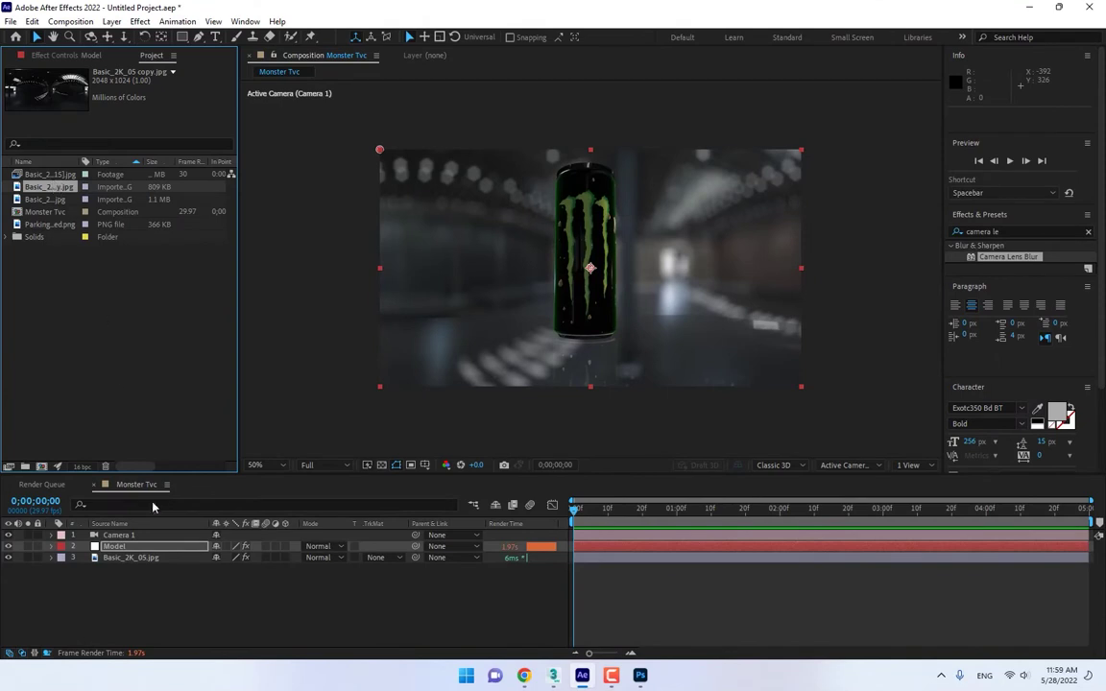
left_click(120, 559)
left_click_drag(65, 203, 142, 560)
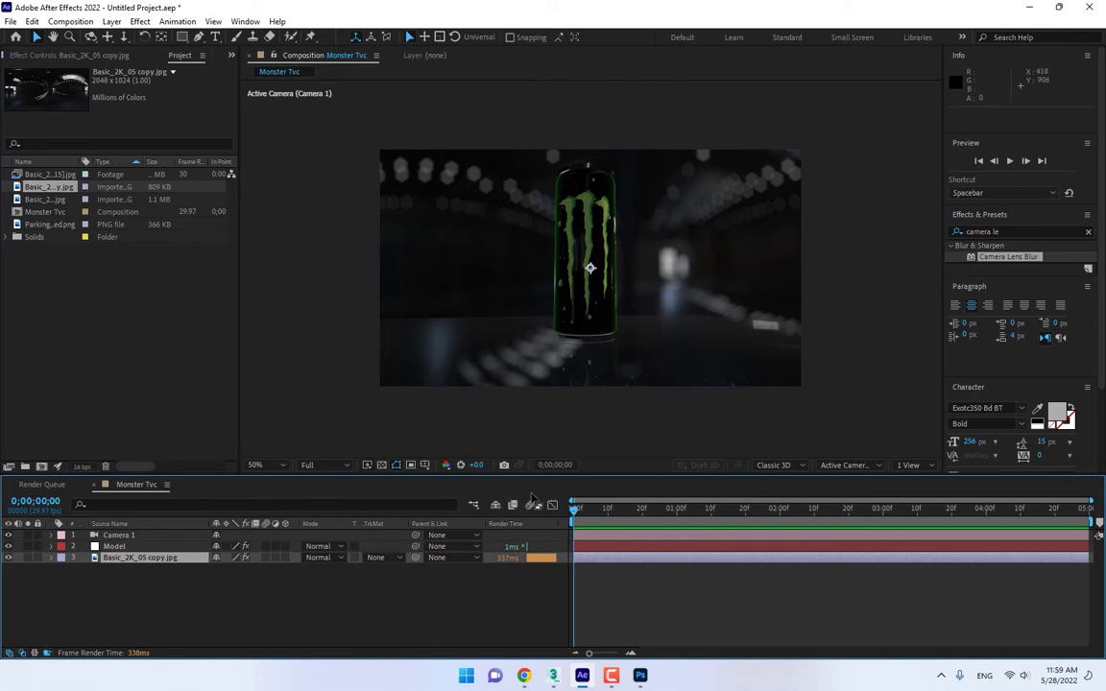
- Enlarge the composition view to fit its viewer and examine the can against the darkened background
left_click(611, 676)
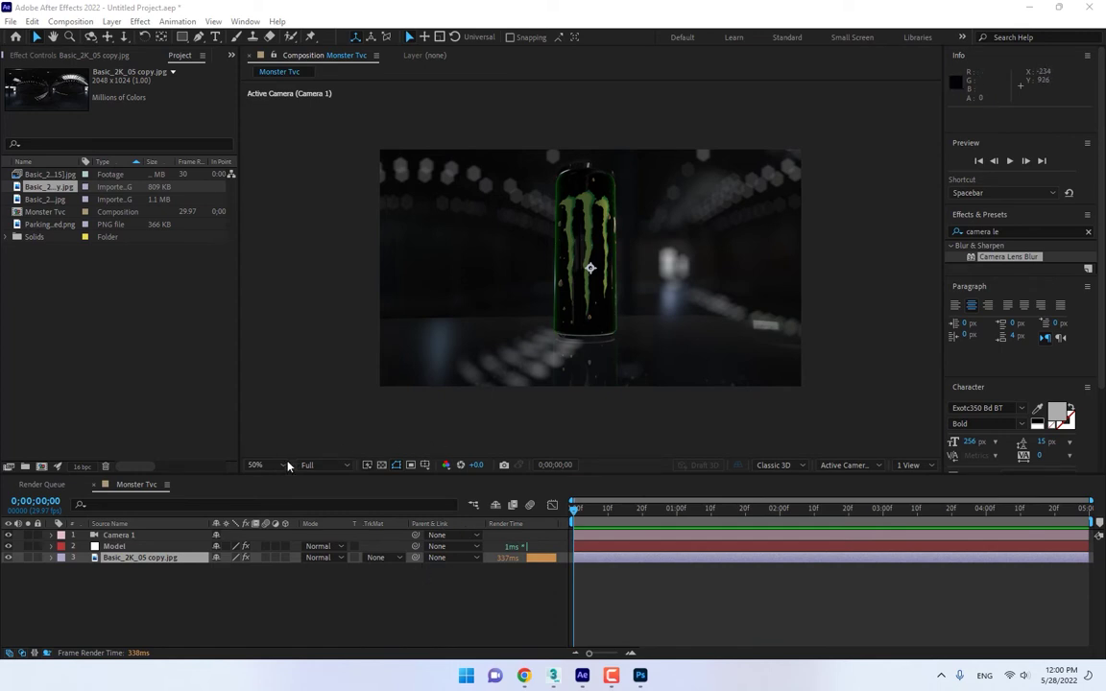
left_click(255, 464)
left_click(274, 242)
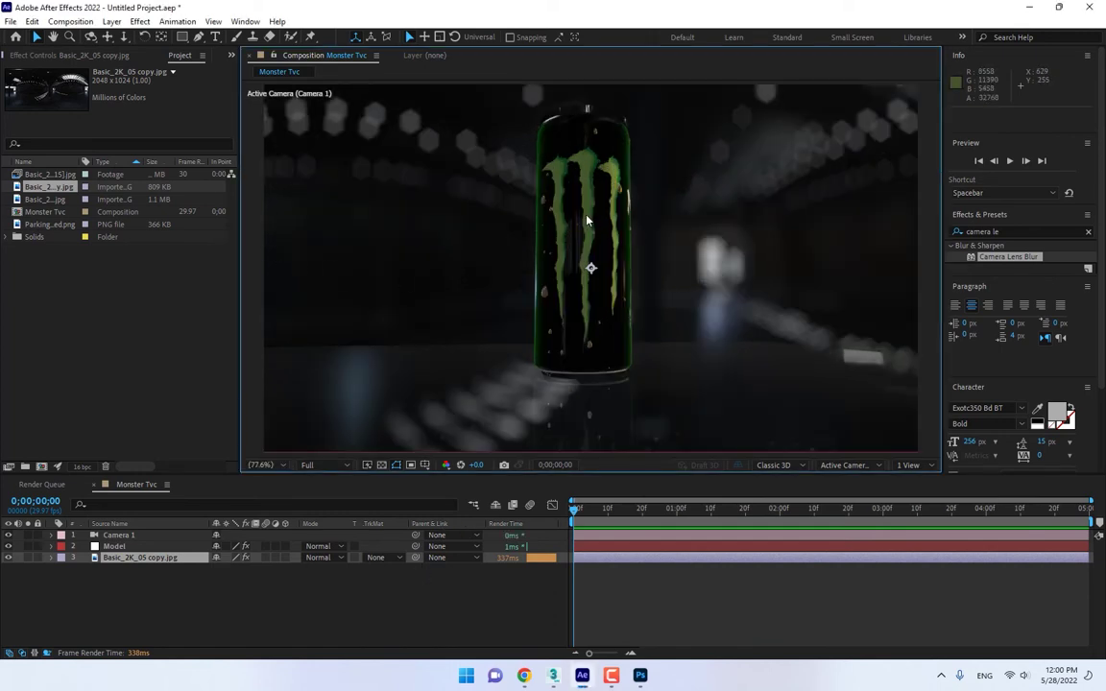
- Start importing a file and browse to the Software and plugins folder on the Transcend (L:) drive
left_click(100, 54)
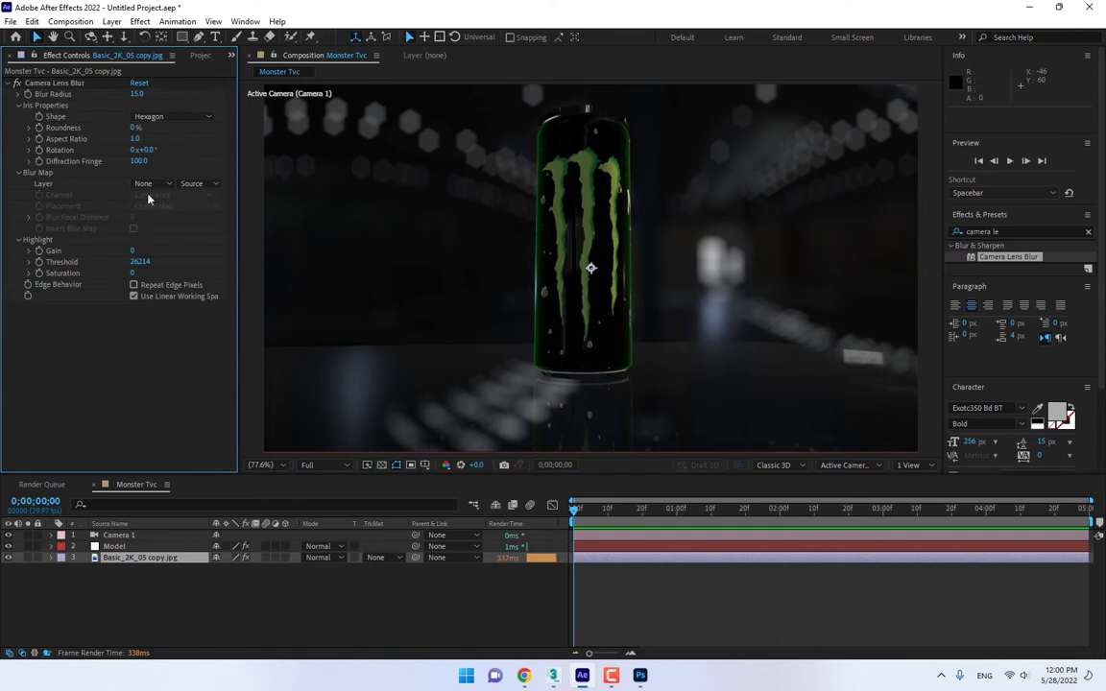
left_click(202, 57)
double_click(190, 319)
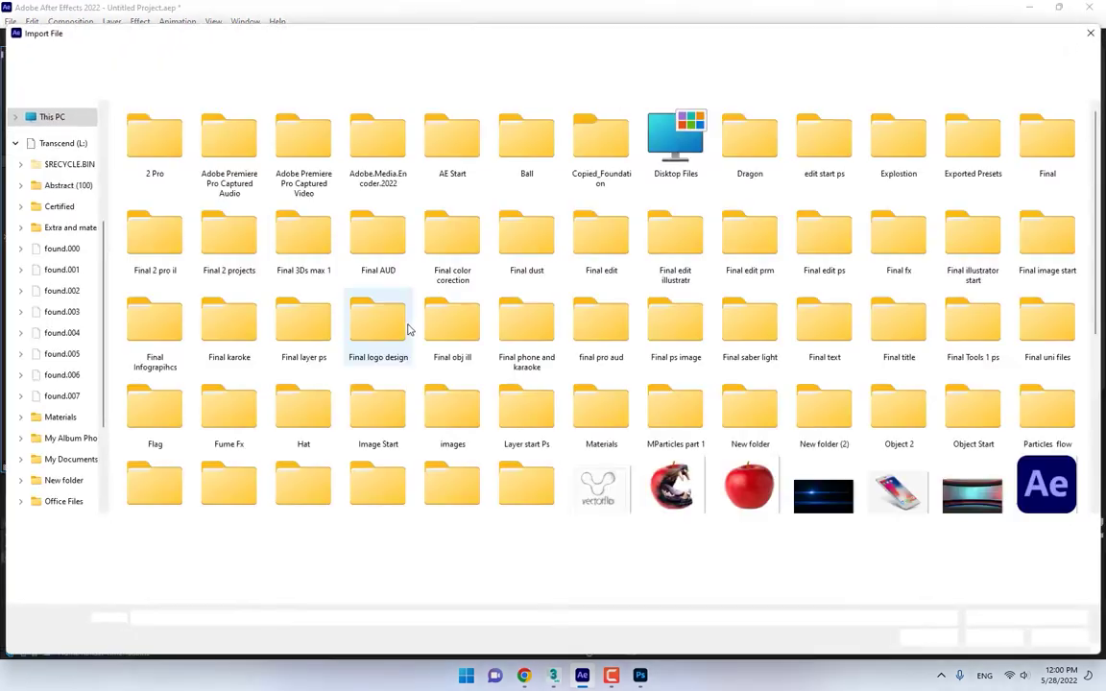
scroll(74, 227, "up", 3)
left_click(69, 297)
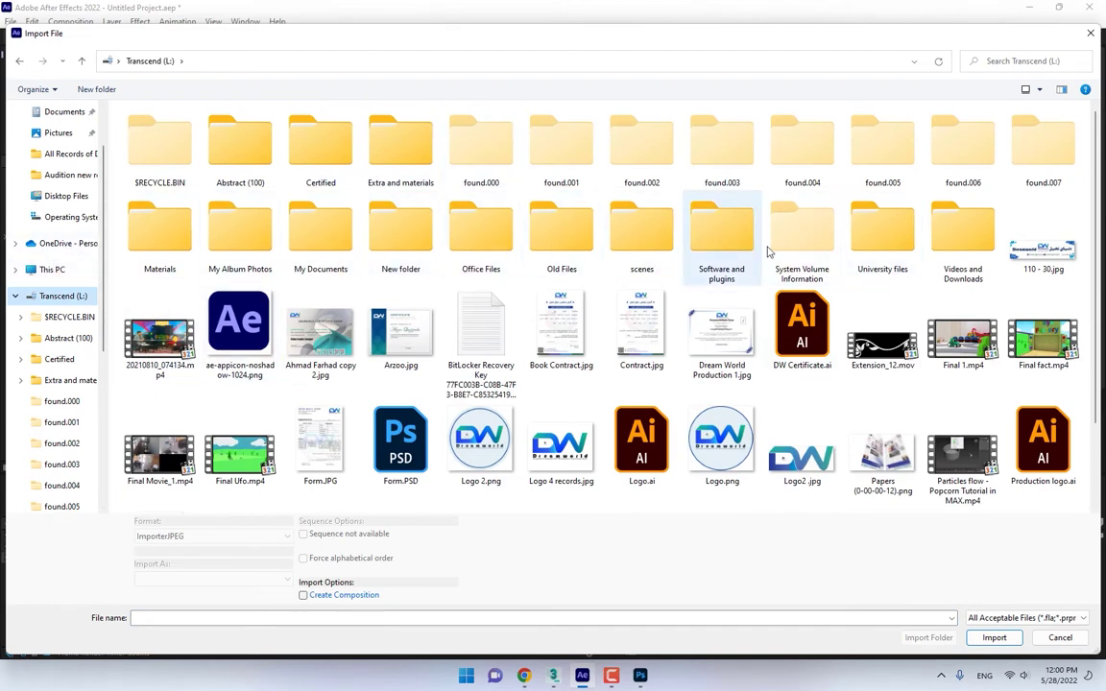
double_click(718, 235)
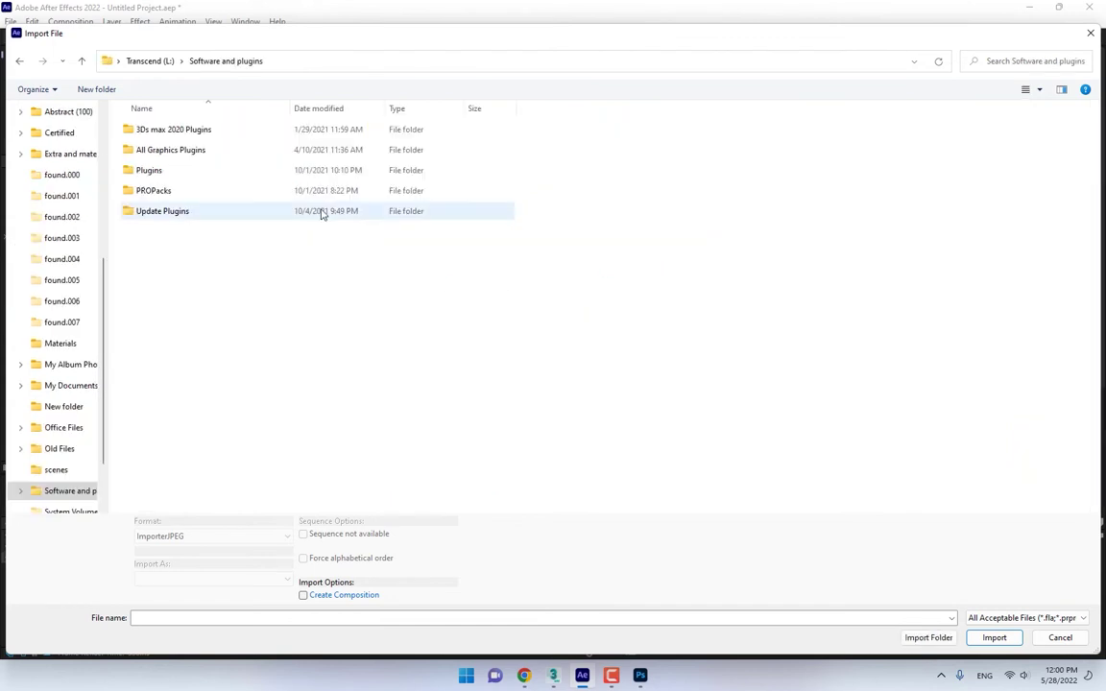
- Browse through All Graphics Plugins and its Plugins subfolder to the VideoCopilot Backages folder
double_click(149, 170)
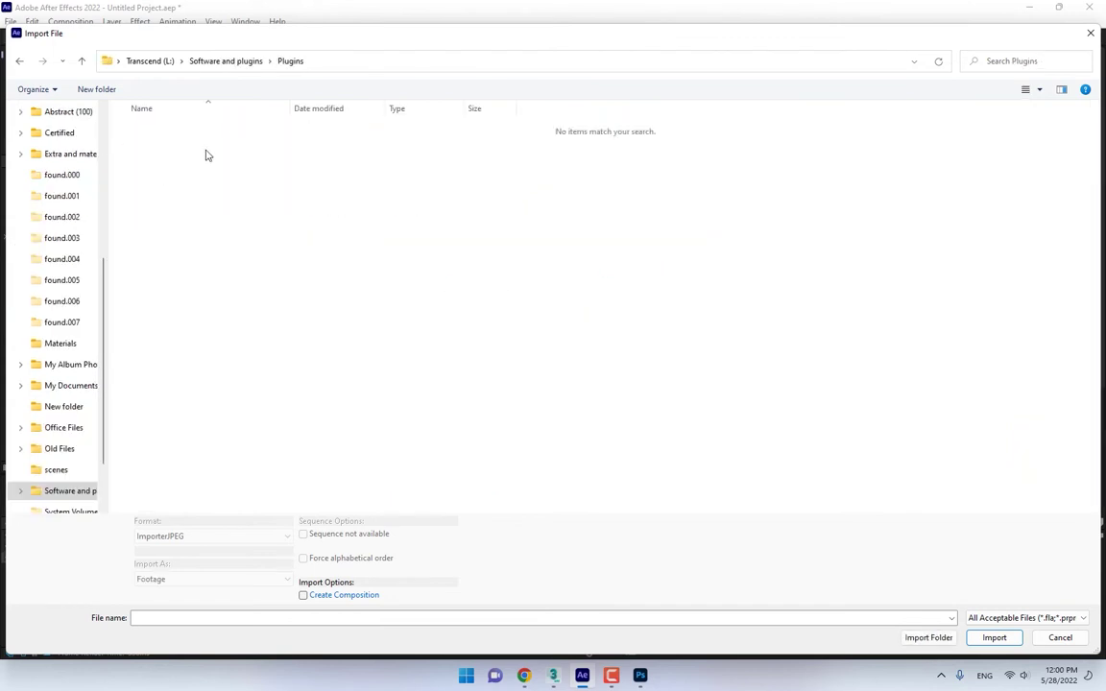
left_click(226, 59)
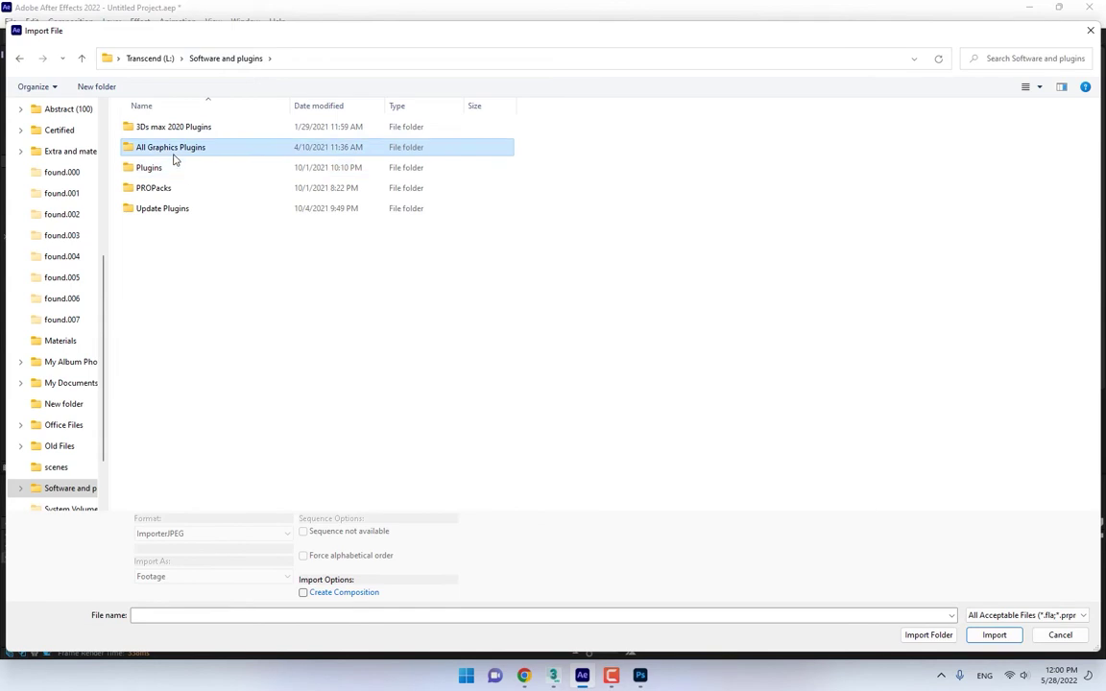
double_click(173, 147)
double_click(169, 228)
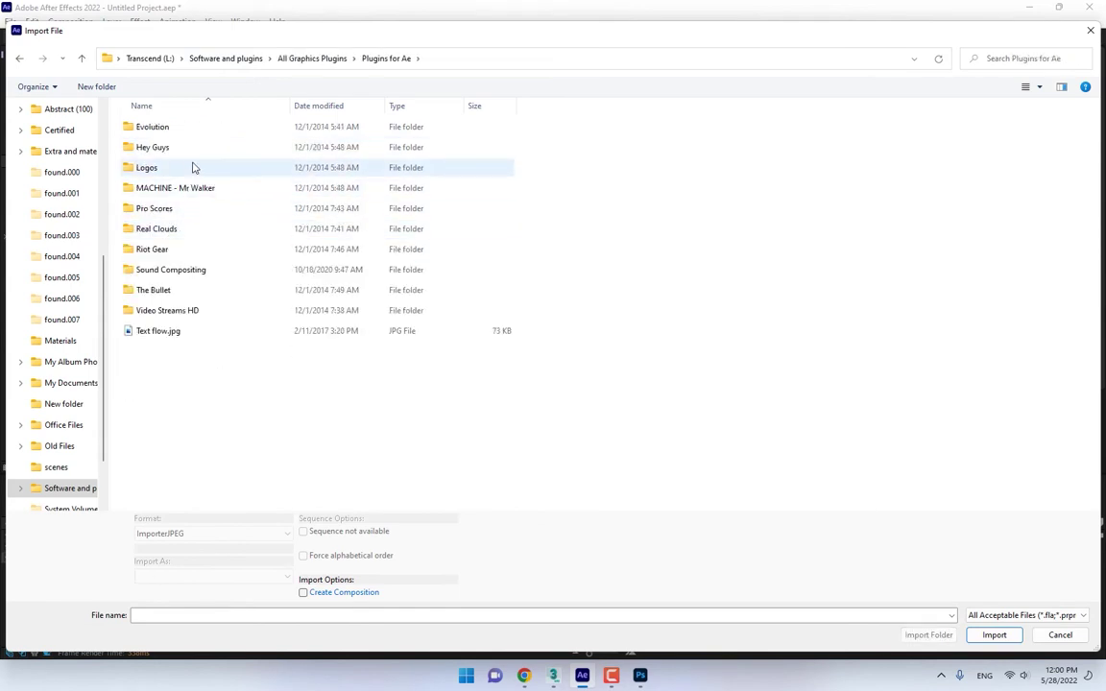
left_click(292, 58)
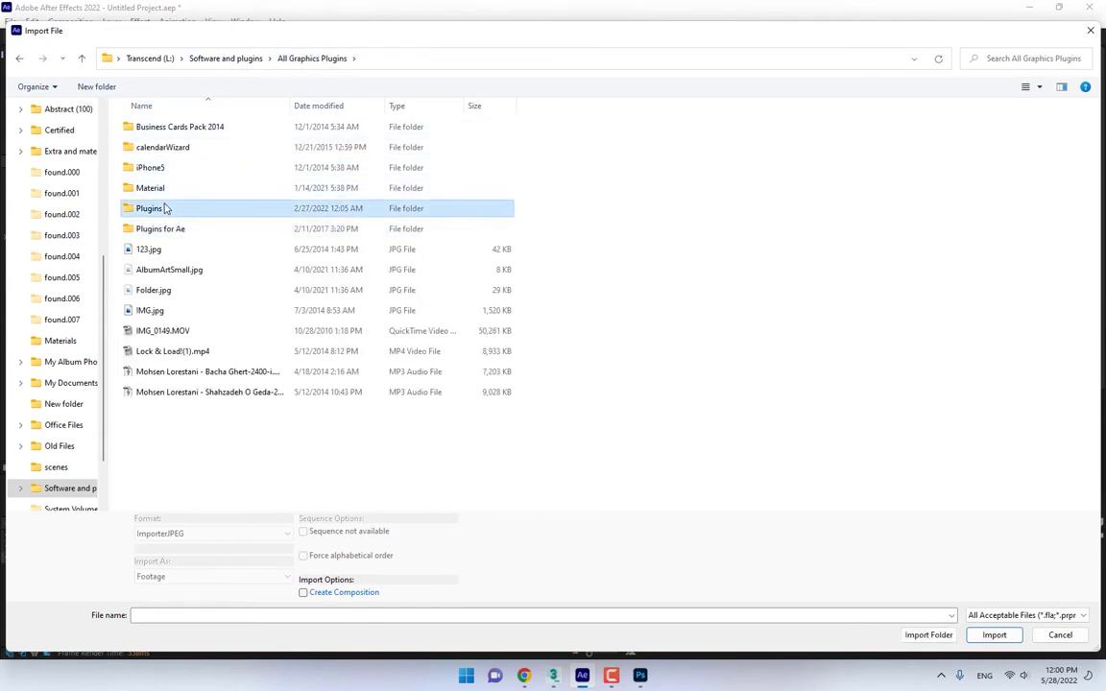
double_click(213, 207)
double_click(180, 187)
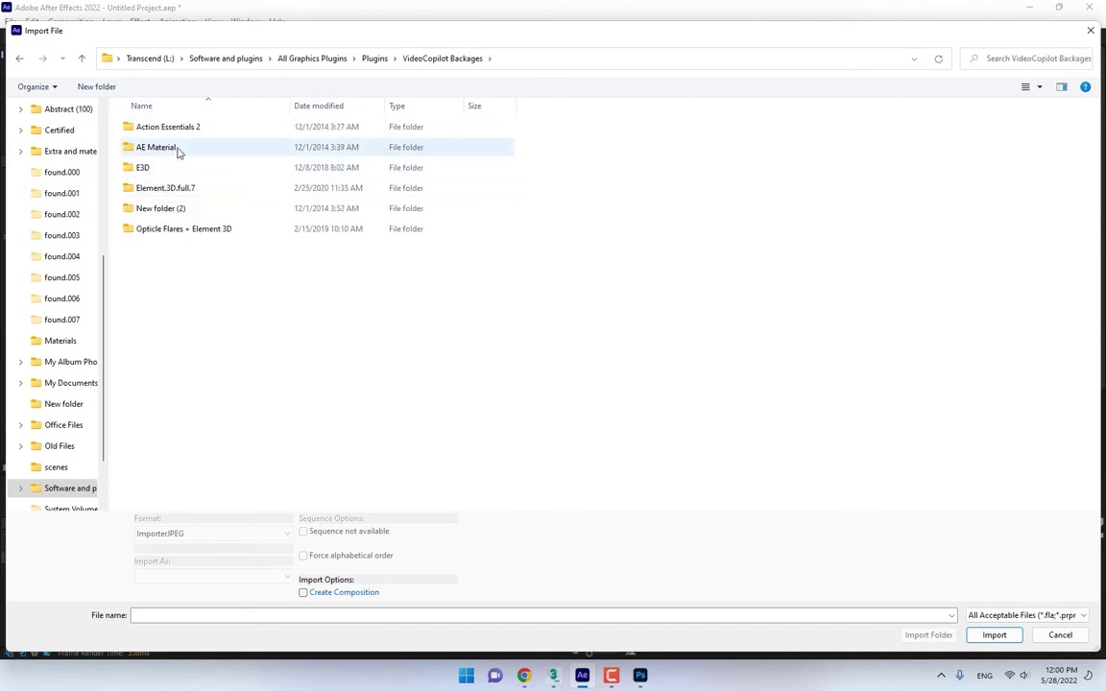
- Open the Action Essentials 2 package down to its Action_Essentials_720p folder
double_click(174, 132)
double_click(175, 128)
double_click(175, 128)
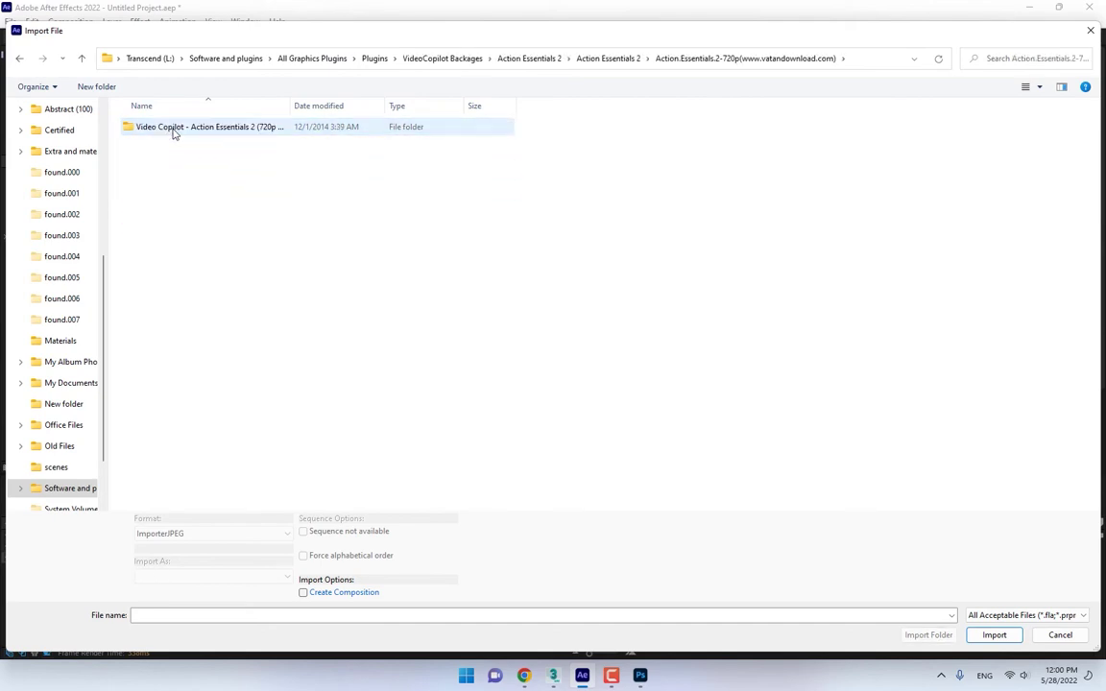
double_click(175, 128)
double_click(174, 128)
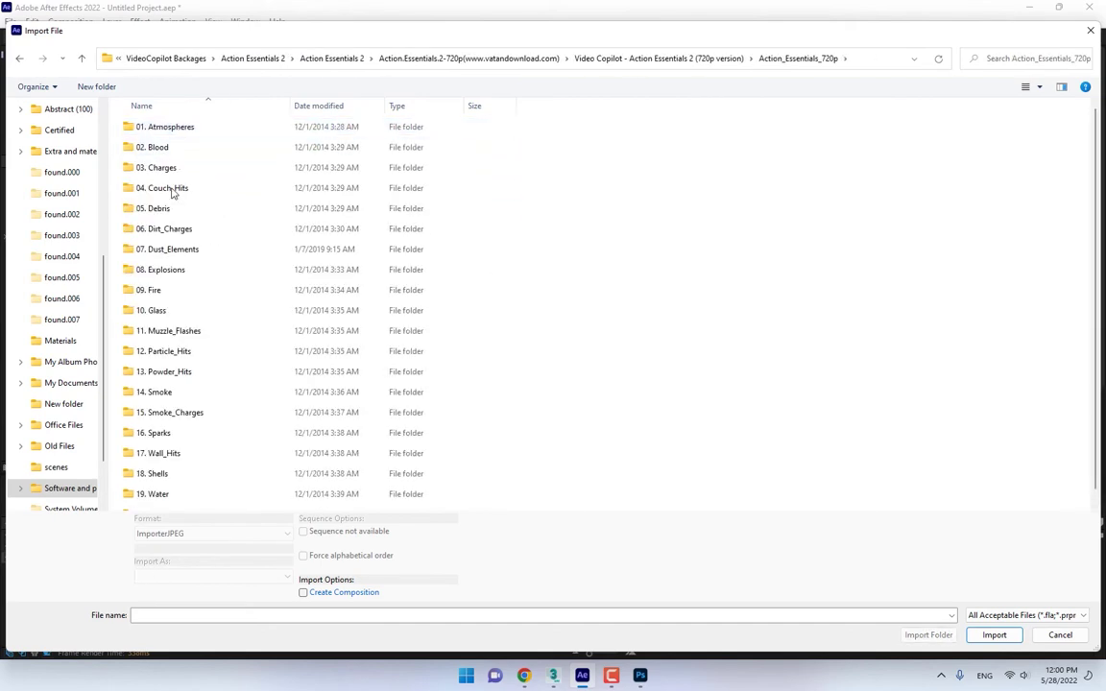
- Look through the clips in the 14. Smoke and 15. Smoke_Charges folders
left_click(165, 395)
double_click(165, 395)
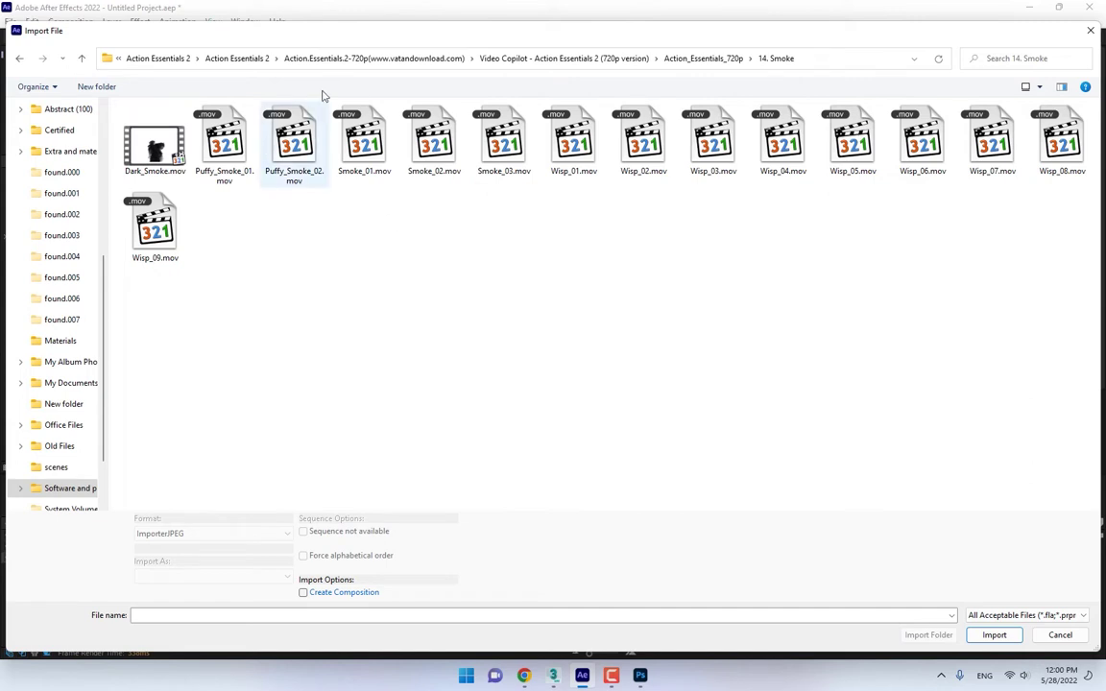
left_click(715, 59)
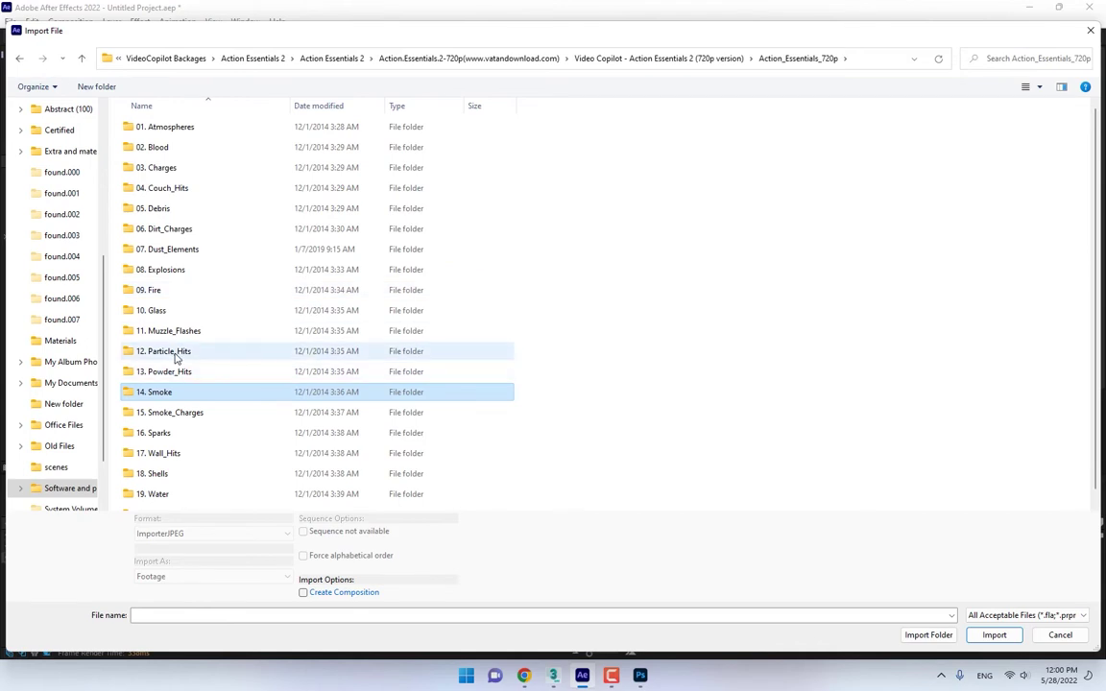
double_click(181, 414)
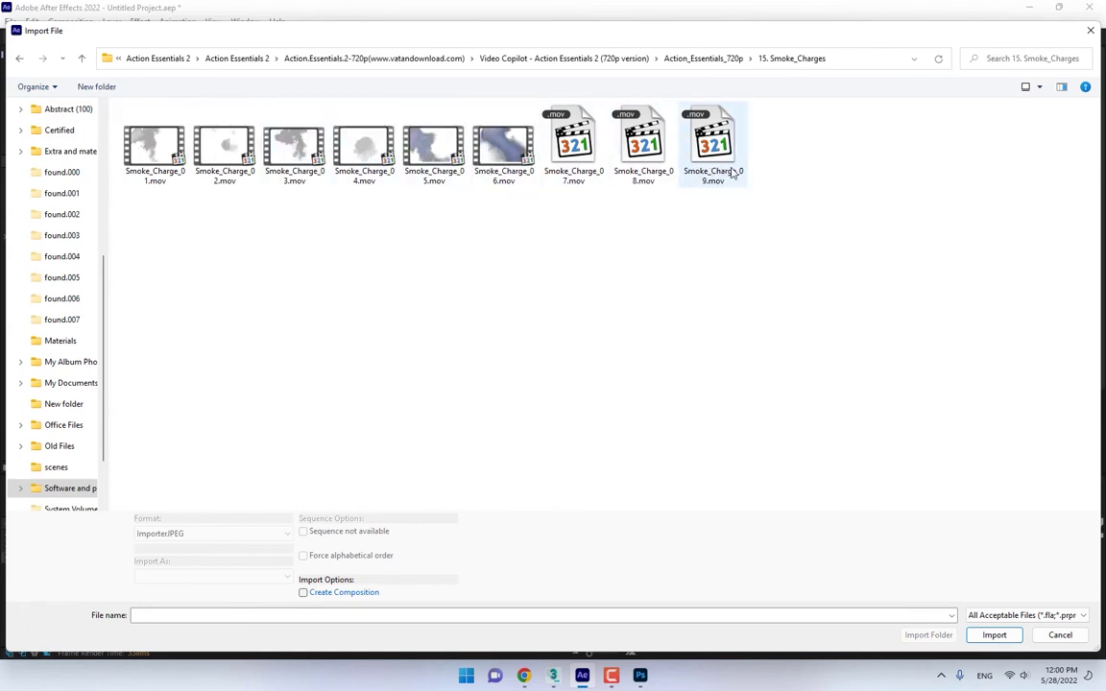
left_click(703, 59)
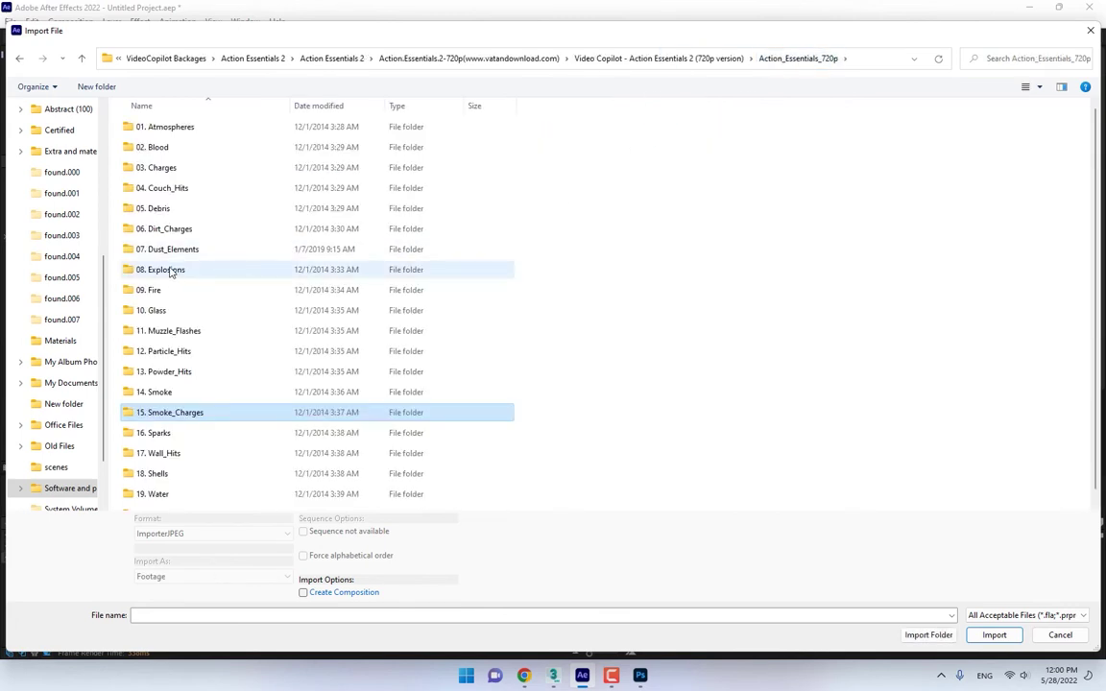
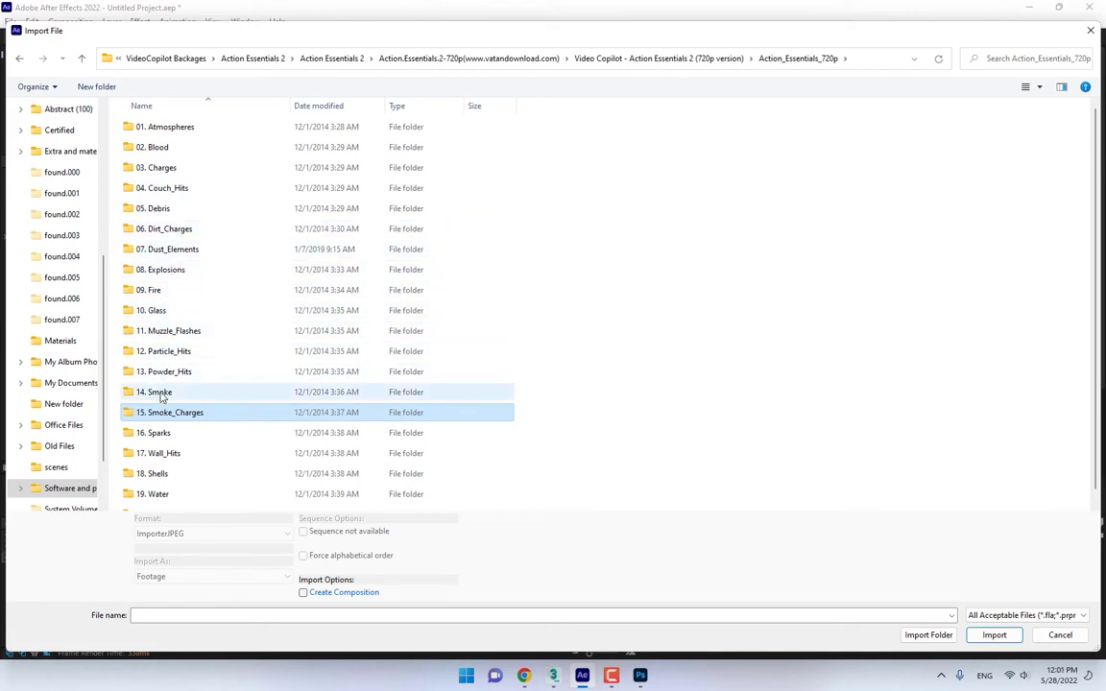
- Reopen the 14. Smoke folder and preview the Wisp_09.mov clip in the media player
scroll(158, 397, "down", 1)
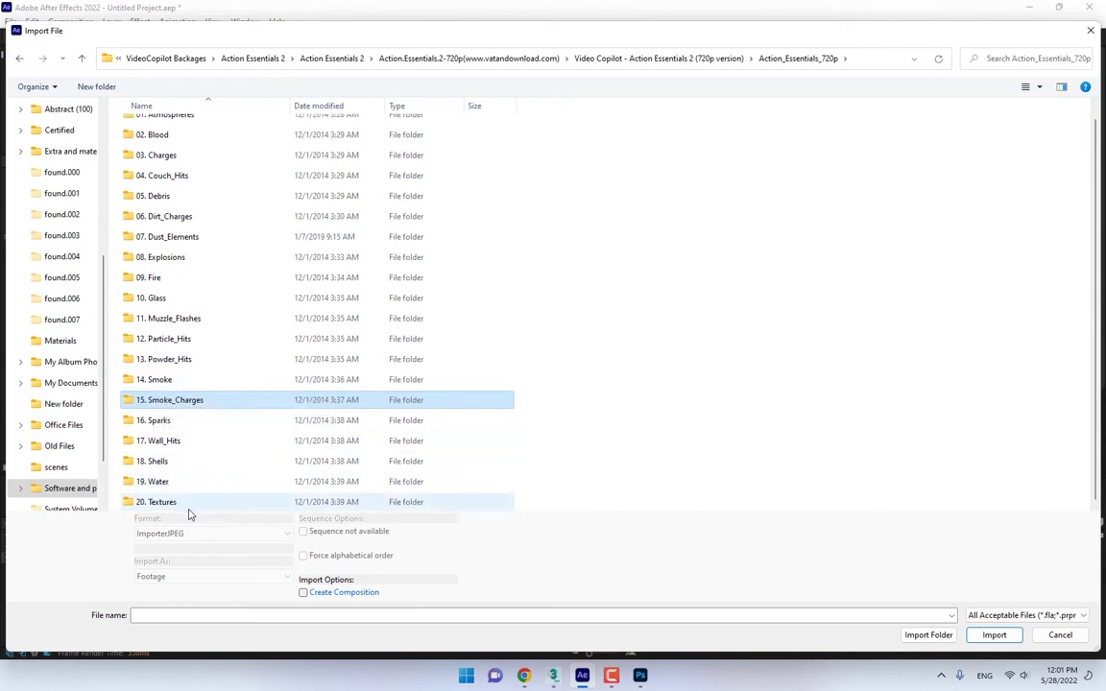
double_click(153, 380)
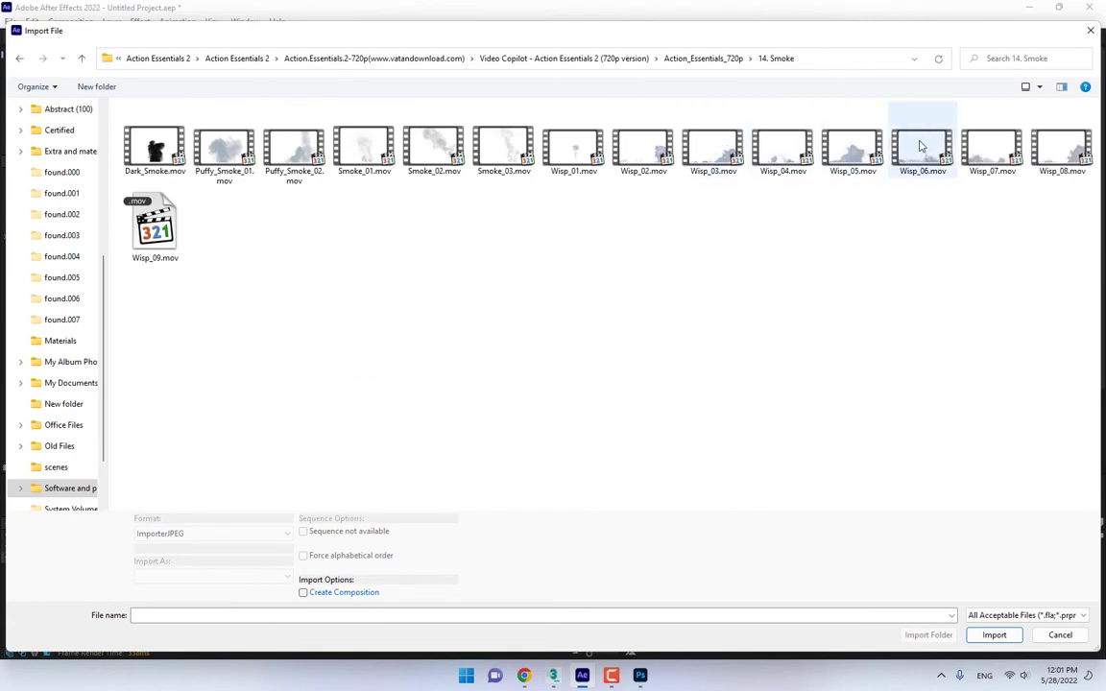
right_click(134, 236)
left_click(149, 234)
right_click(151, 240)
left_click(634, 446)
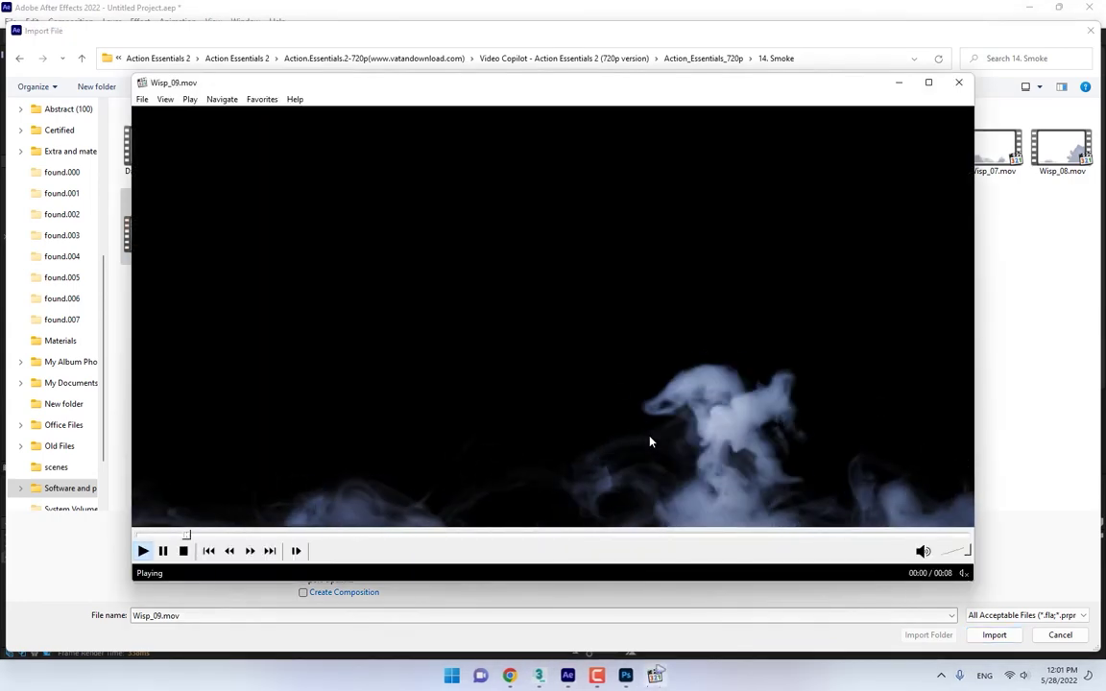
left_click(958, 83)
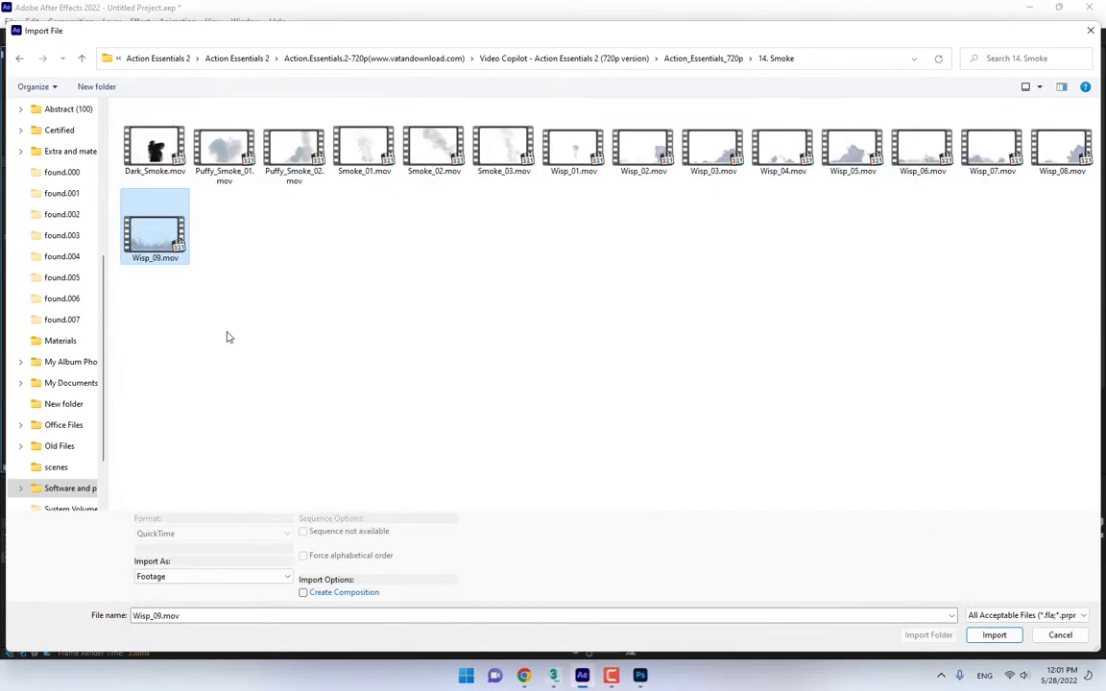
- Import Wisp_09.mov and place it in the Monster Tvc composition between the Camera 1 and Model layers
double_click(152, 231)
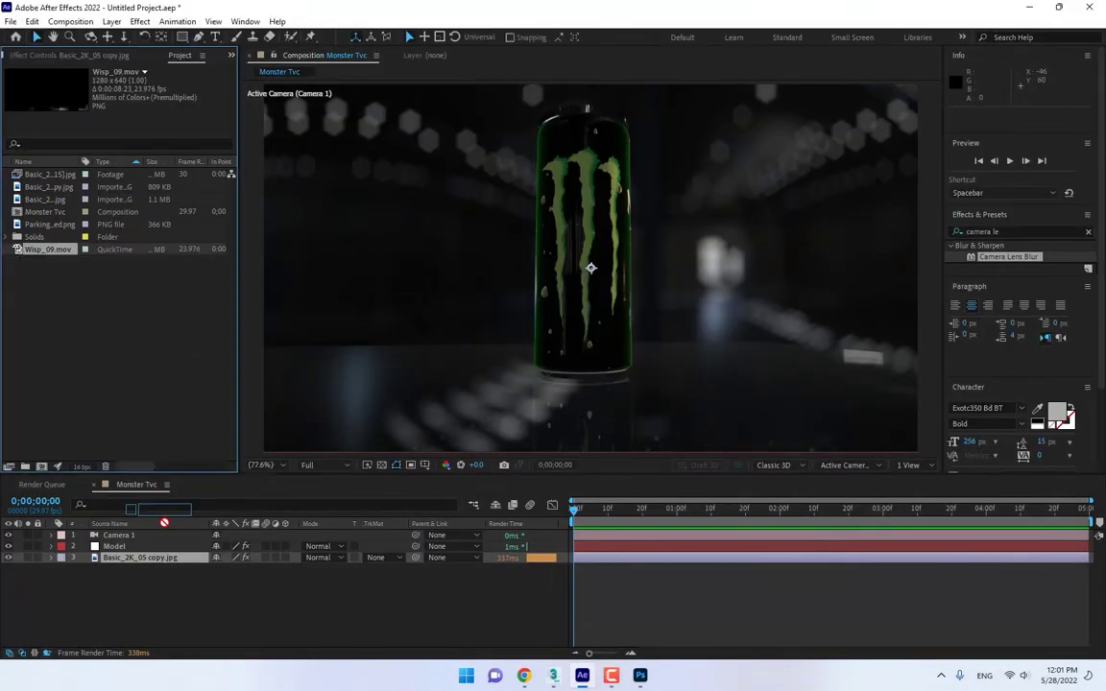
left_click_drag(164, 523, 165, 541)
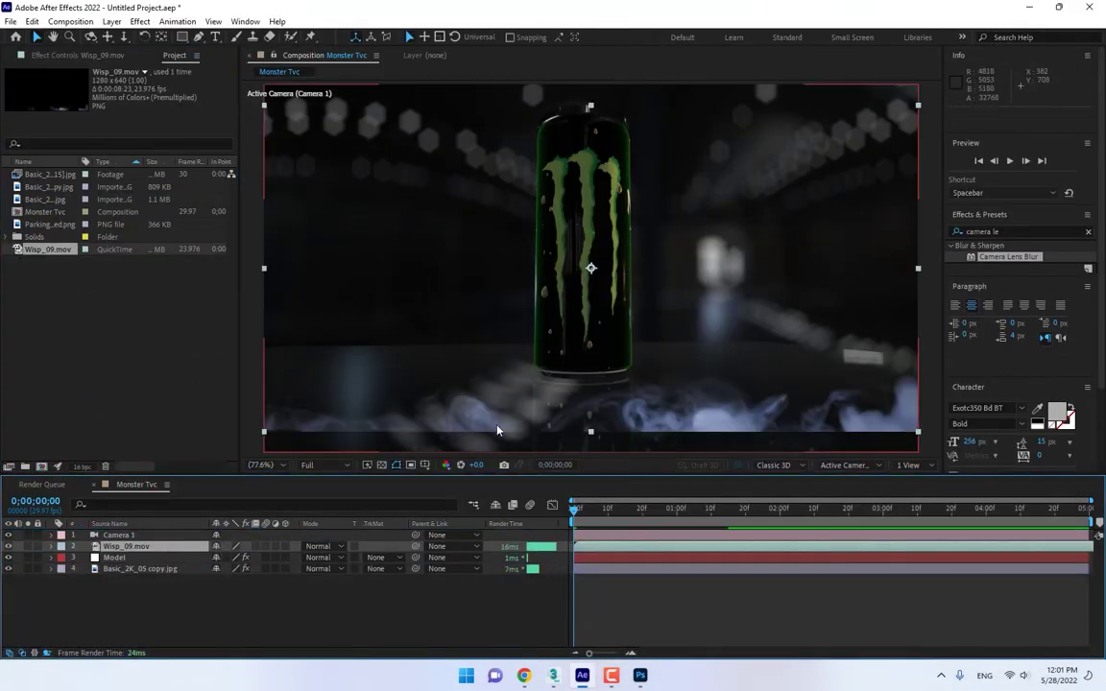
- Fit the Wisp_09.mov smoke layer to the full composition frame
right_click(650, 401)
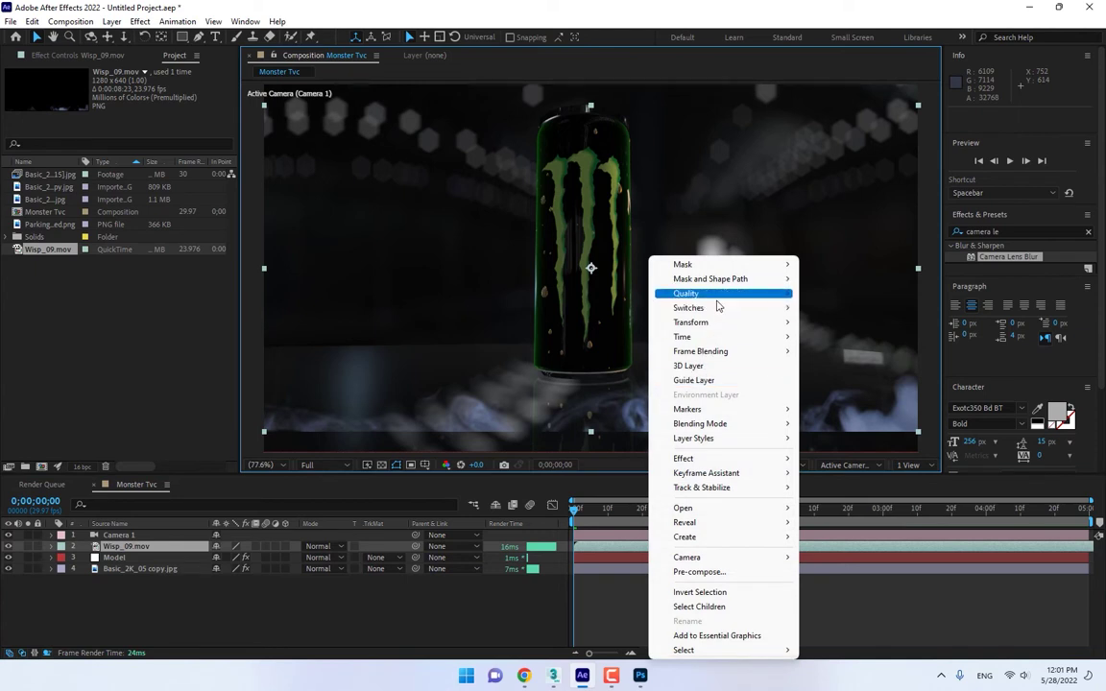
mouse_move(716, 323)
left_click(787, 419)
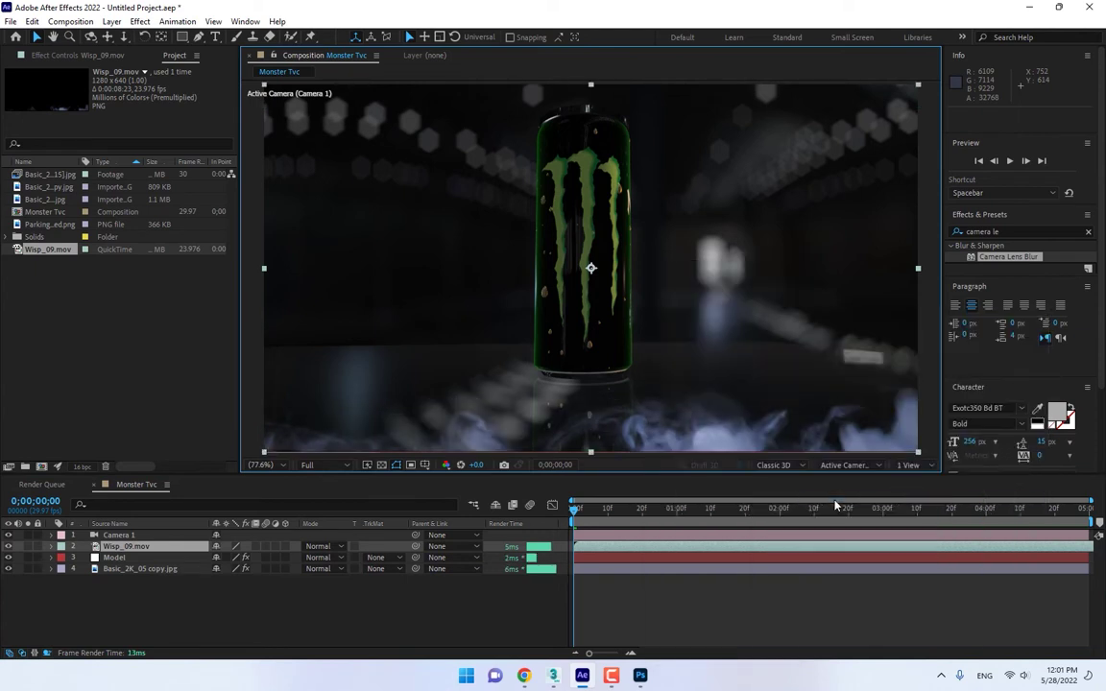
- Orbit Camera 1 around the can and track it to about position 665, 300, -992, setting the can lower in the frame
left_click(90, 37)
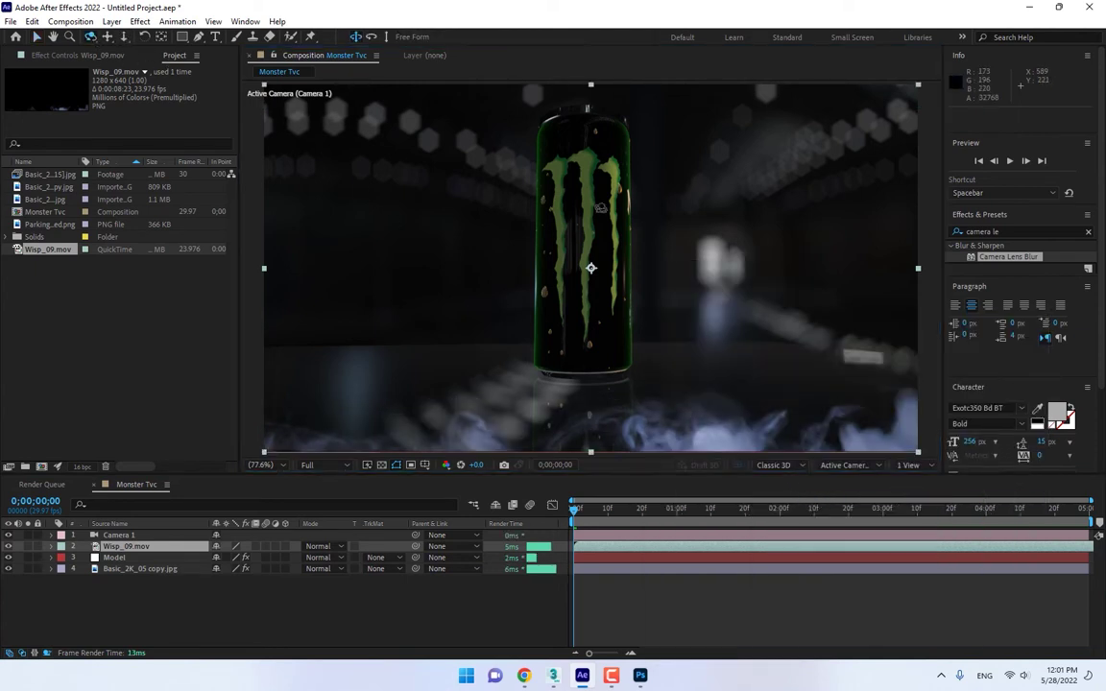
left_click(633, 204)
left_click_drag(633, 199, 655, 226)
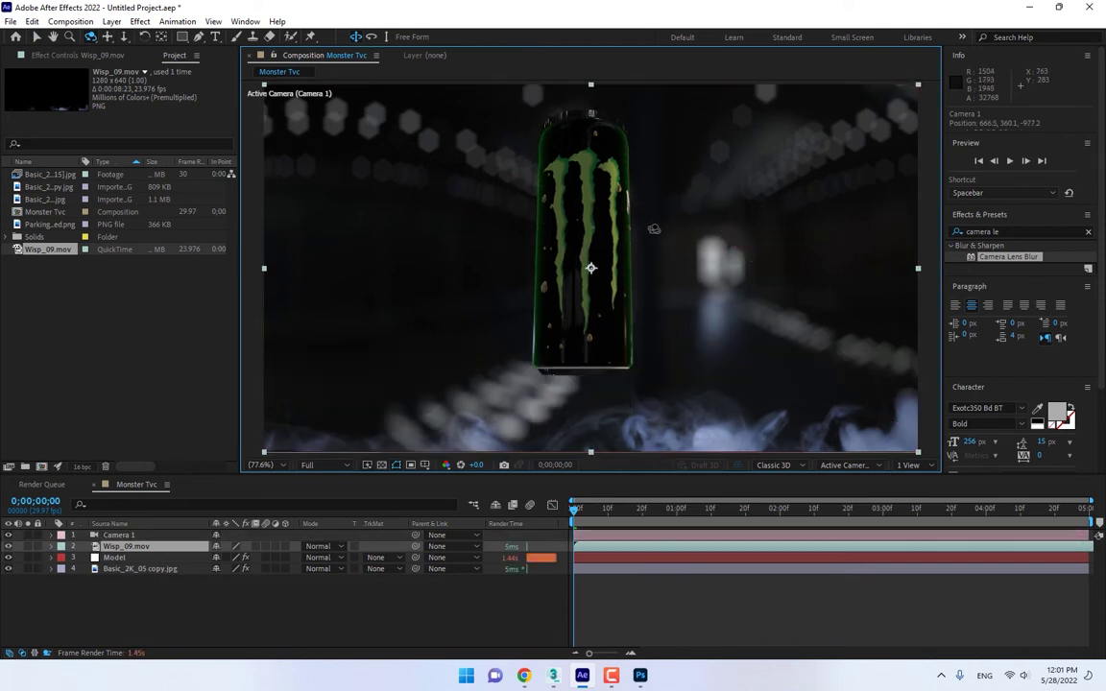
left_click(106, 36)
left_click(552, 233)
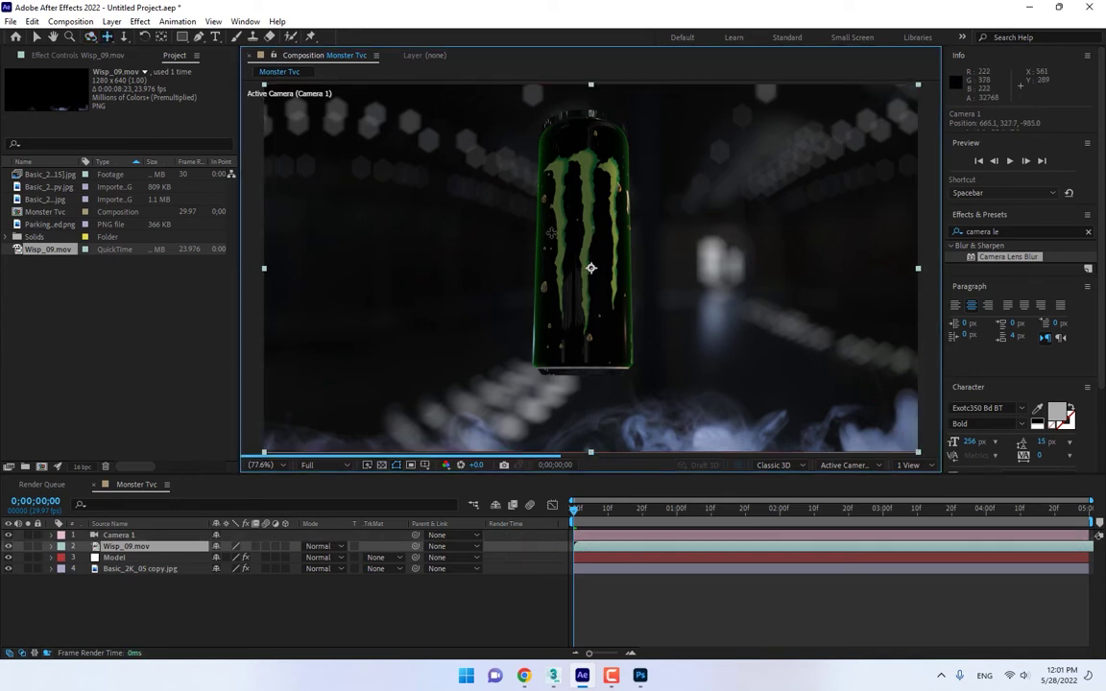
mouse_move(533, 251)
left_mouse_down()
mouse_move(530, 238)
mouse_move(550, 247)
left_mouse_up()
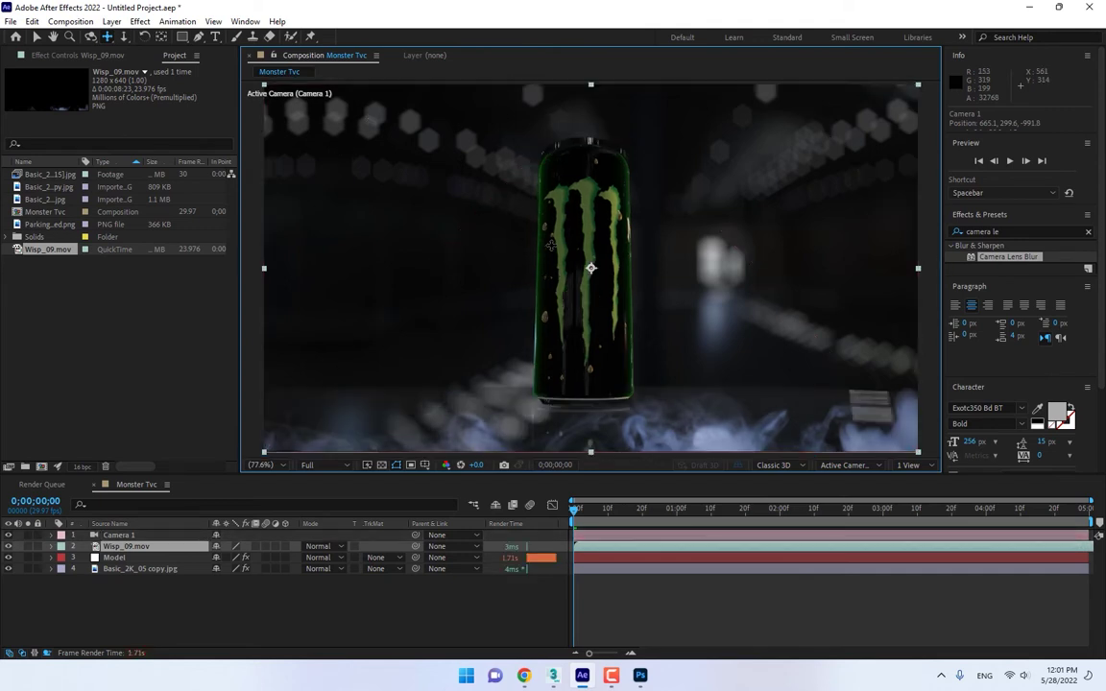
- Shift the Wisp_09.mov layer 1 second 9 frames earlier and preview the smoke from the start of the composition
left_click_drag(670, 514, 872, 510)
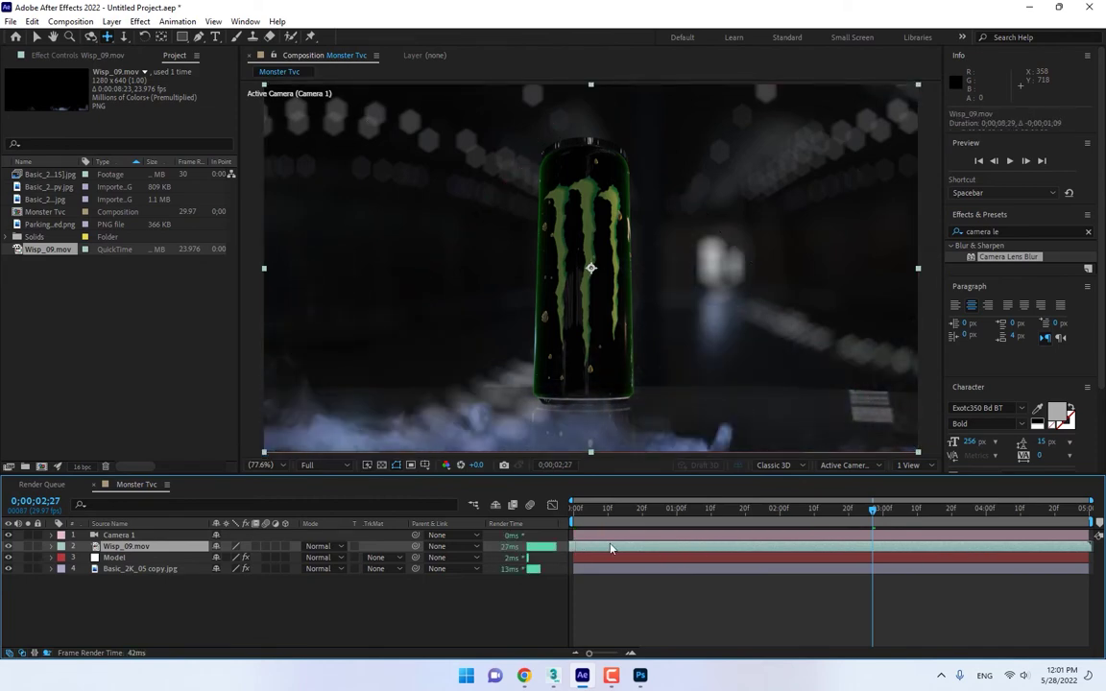
key("space")
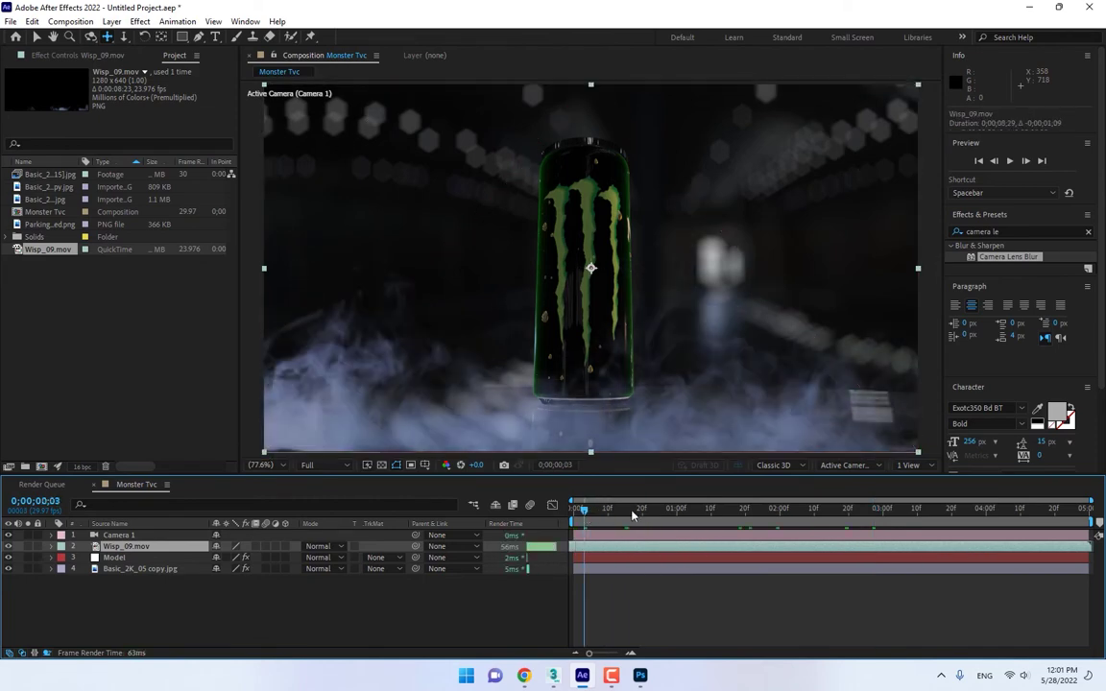
- Create a white 1280 x 720 px solid layer named Saber light
left_click(120, 558)
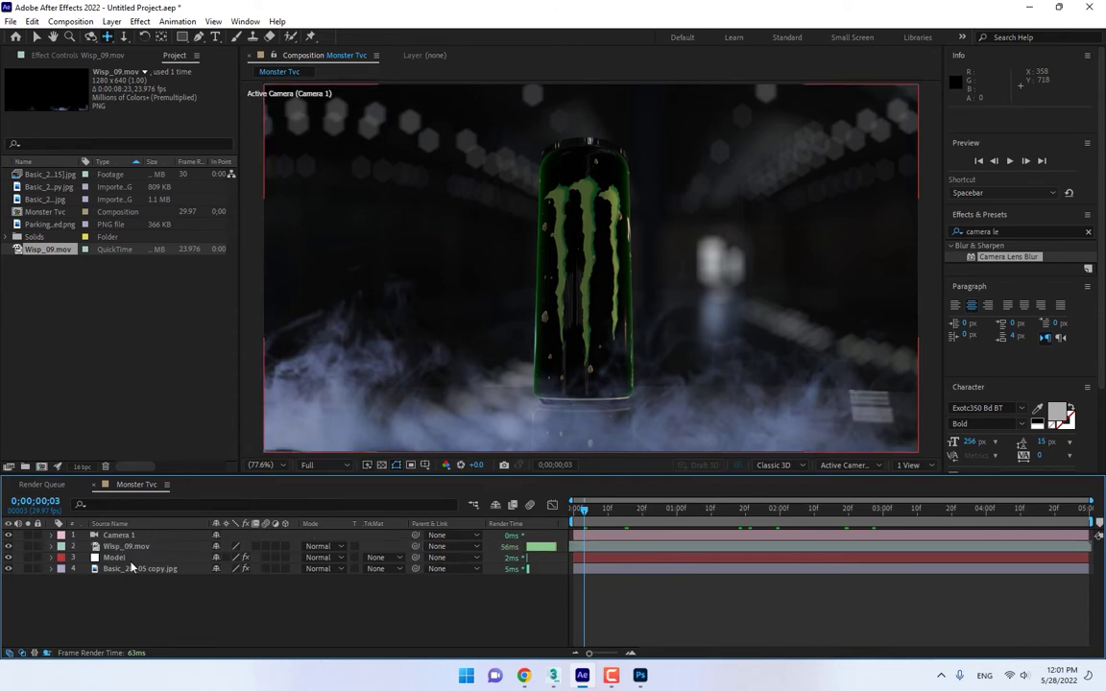
right_click(394, 631)
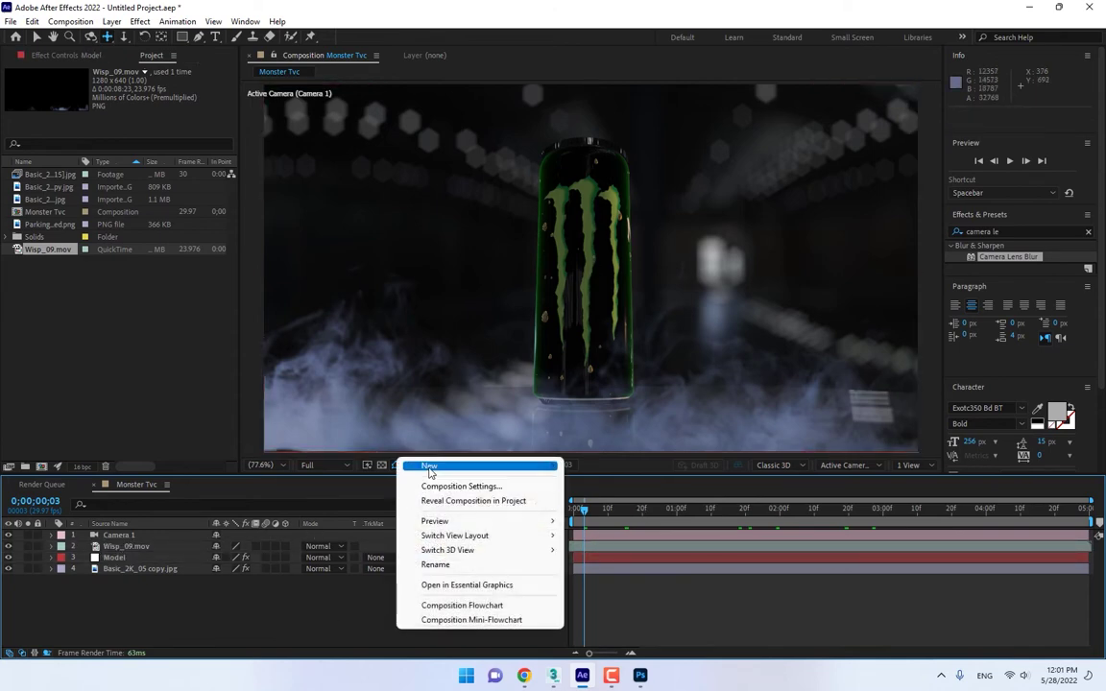
mouse_move(461, 467)
left_click(598, 500)
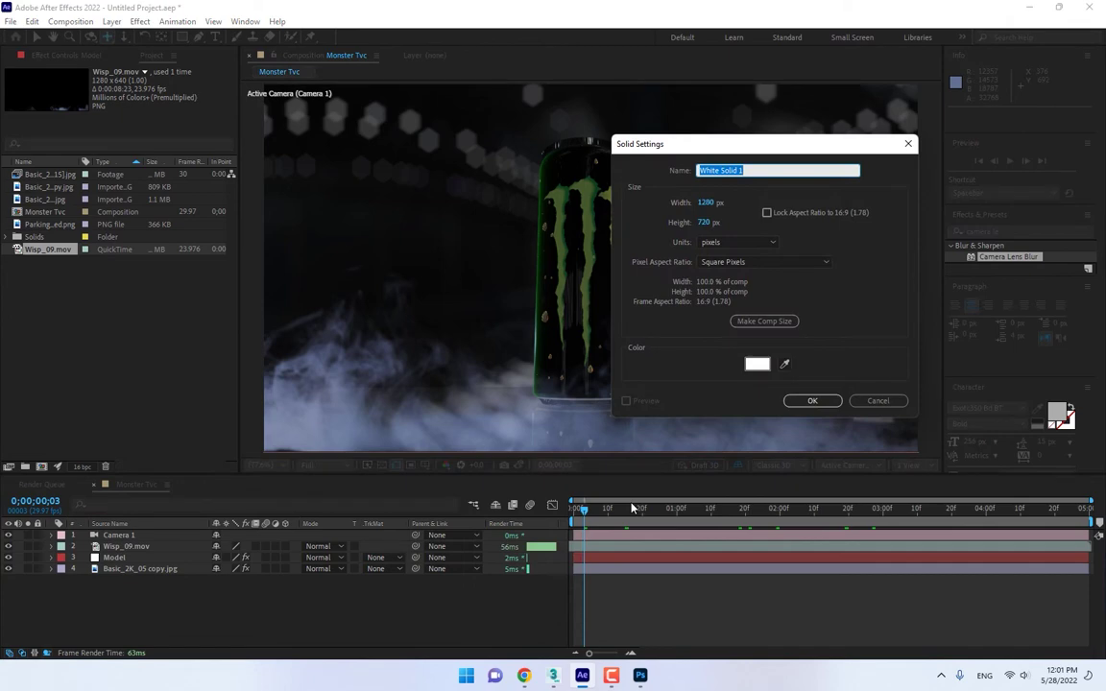
type("Saber light")
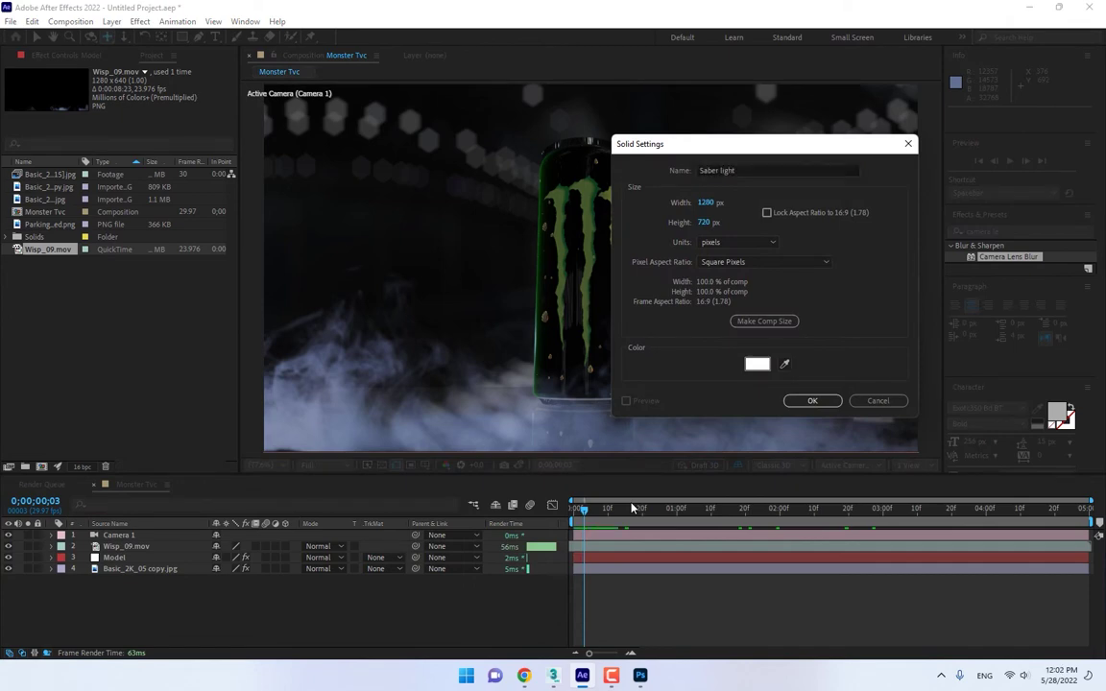
key("Return")
- Apply the Video Copilot Saber effect to the Saber light layer
left_click(140, 21)
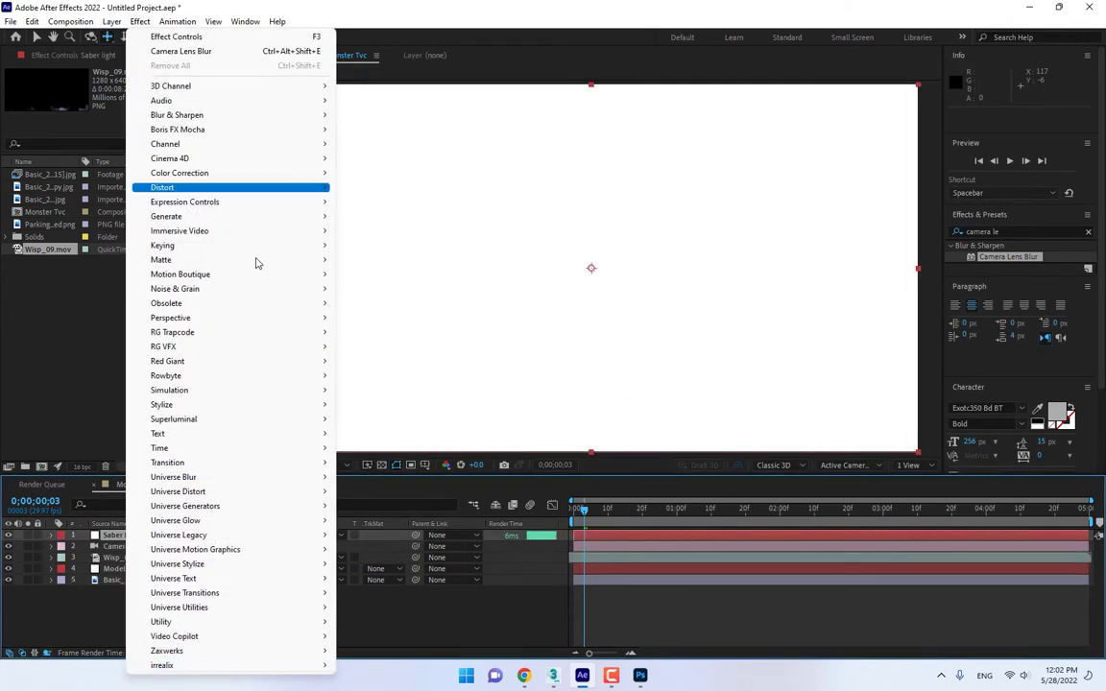
mouse_move(234, 638)
left_click(386, 652)
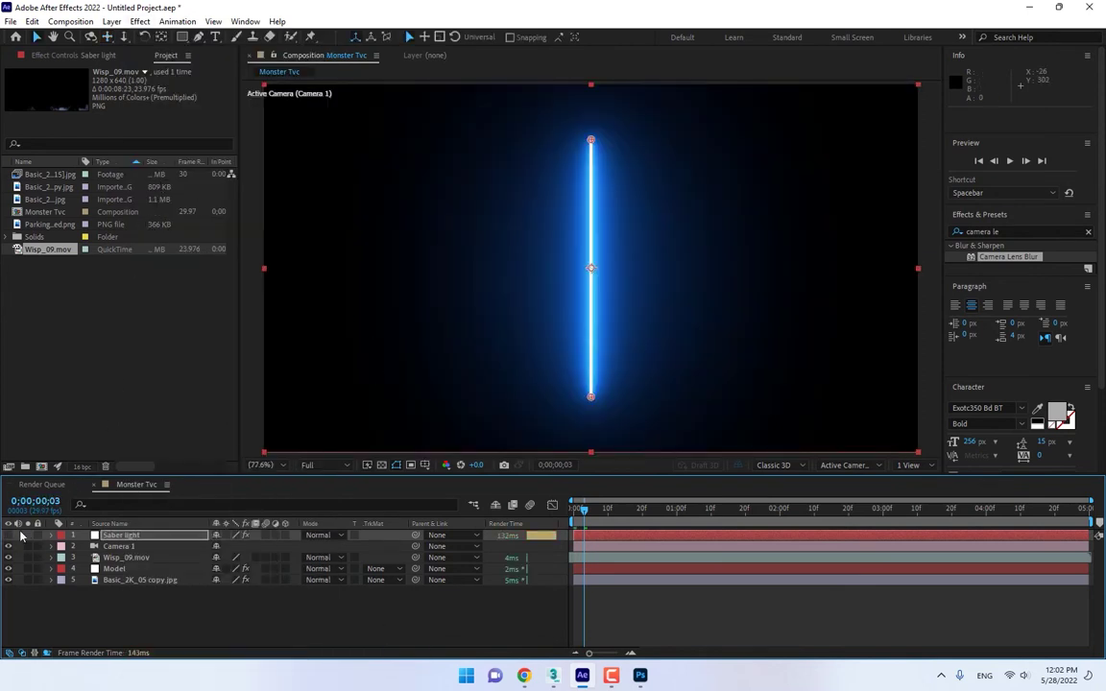
- Hide the Saber light layer and trace a closed Pen tool mask on it around the three-clawed M logo on the can
left_click(9, 535)
left_click(199, 37)
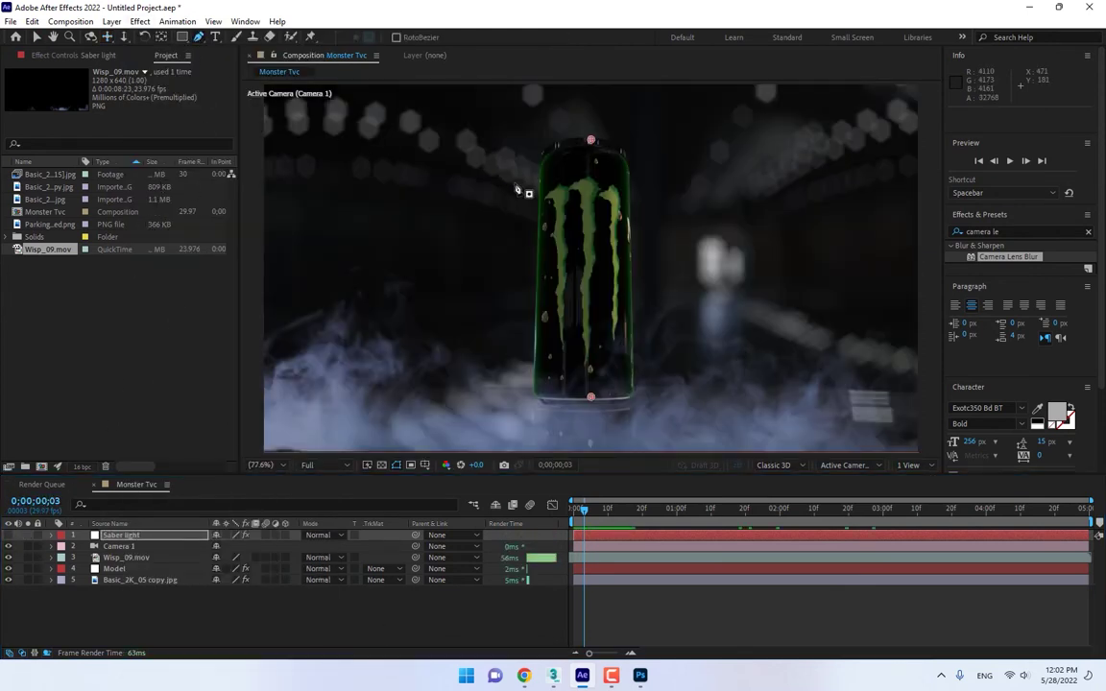
key("grave")
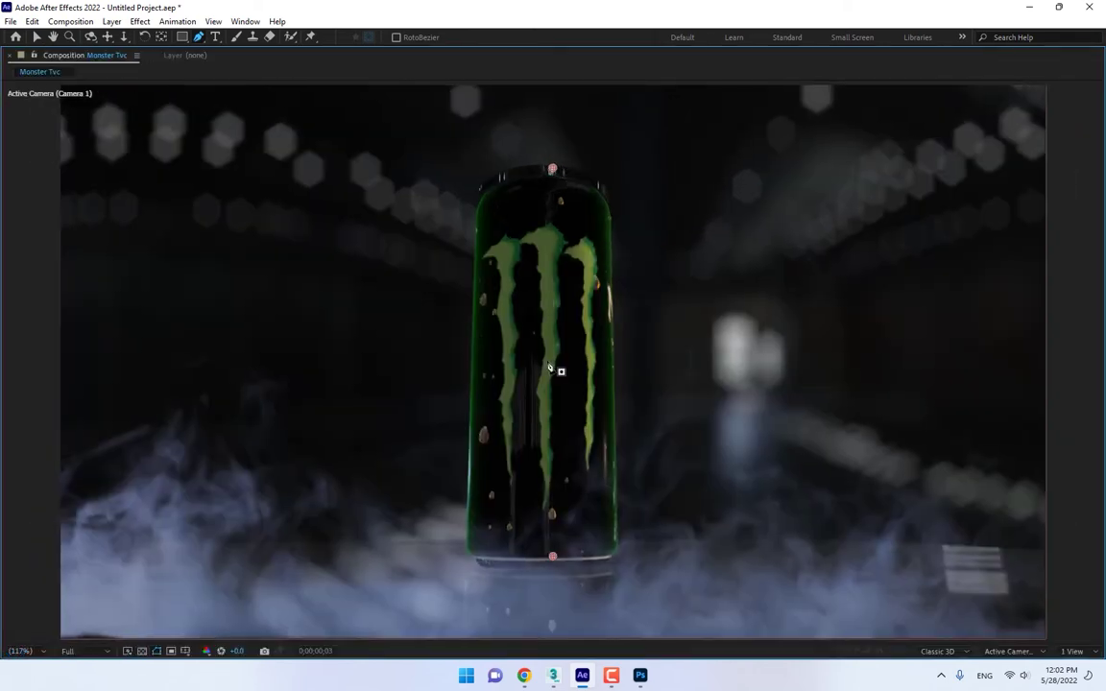
scroll(550, 367, "up", 2)
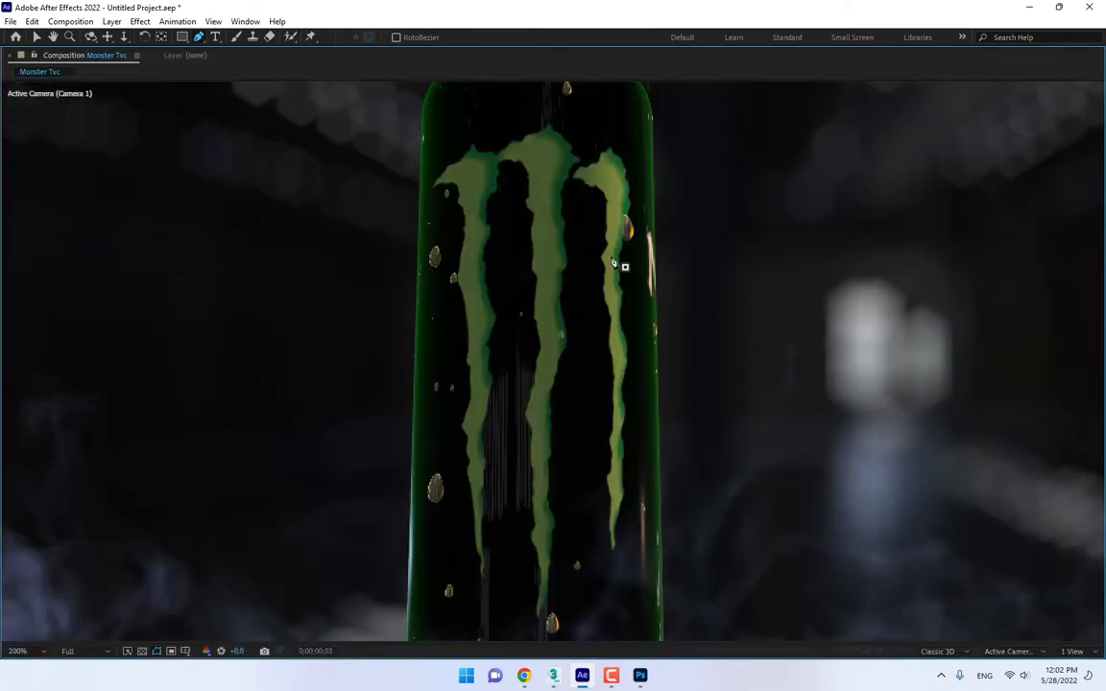
left_click(616, 532)
left_click(625, 501)
left_click(626, 472)
left_click(625, 431)
left_click(628, 390)
left_click(624, 350)
left_click(621, 305)
left_click(631, 196)
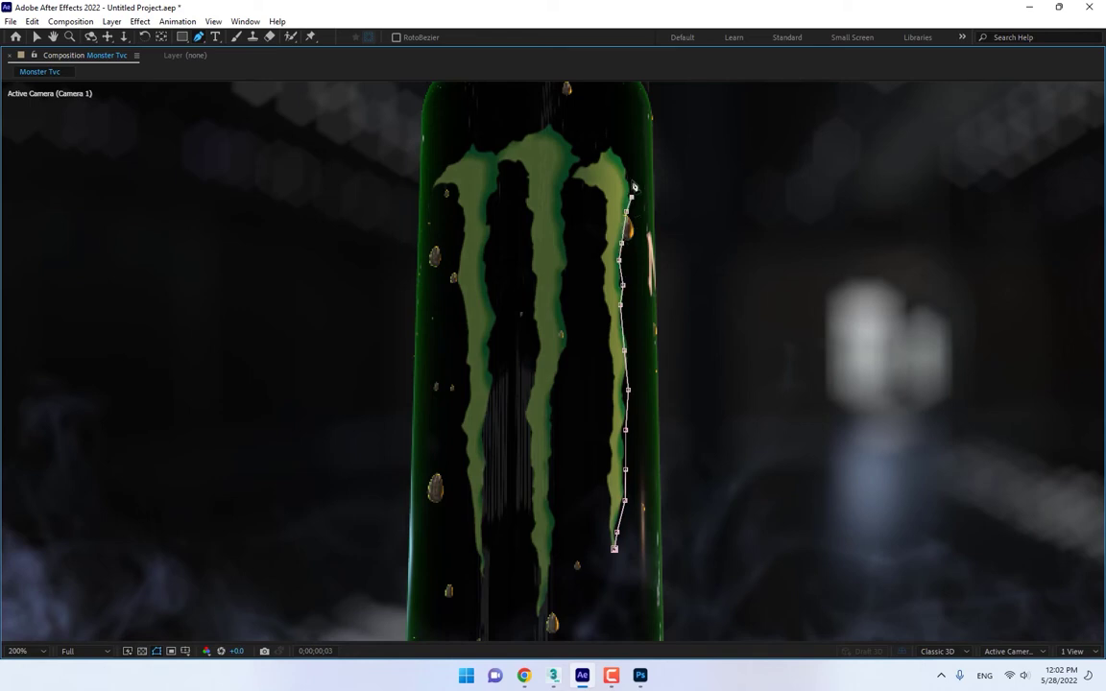
left_click(524, 133)
left_click(430, 183)
left_click(464, 303)
left_click(467, 389)
left_click(471, 480)
left_click(483, 576)
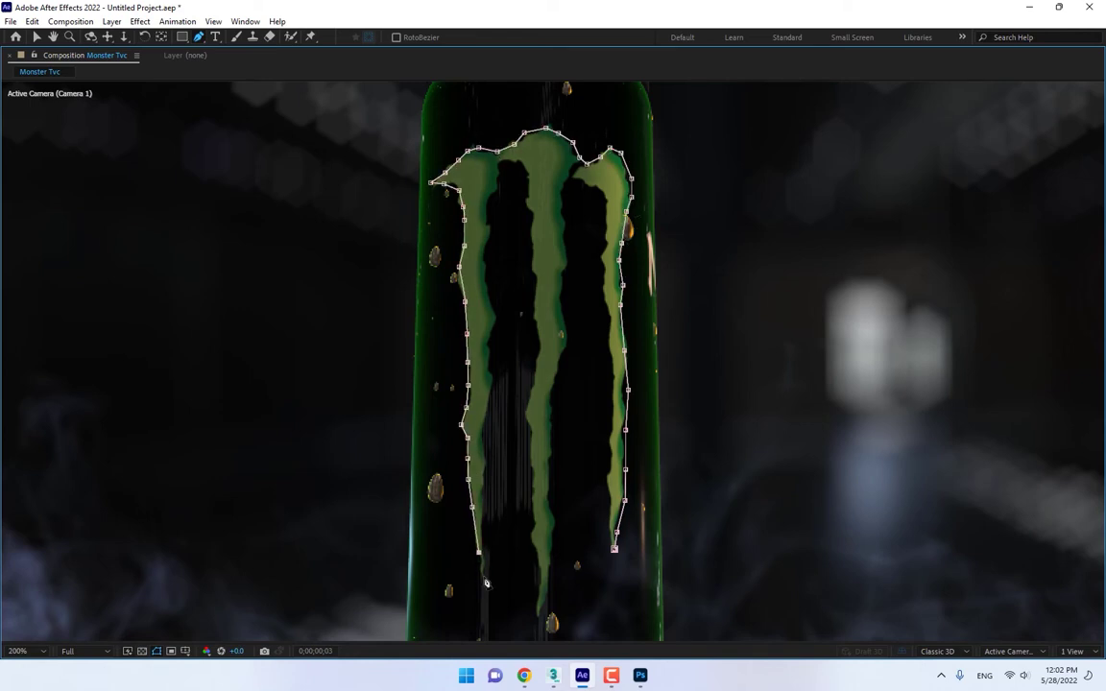
left_click(486, 441)
left_click(490, 343)
left_click(492, 255)
left_click(496, 165)
left_click(524, 164)
left_click(534, 288)
left_click(521, 415)
left_click(533, 489)
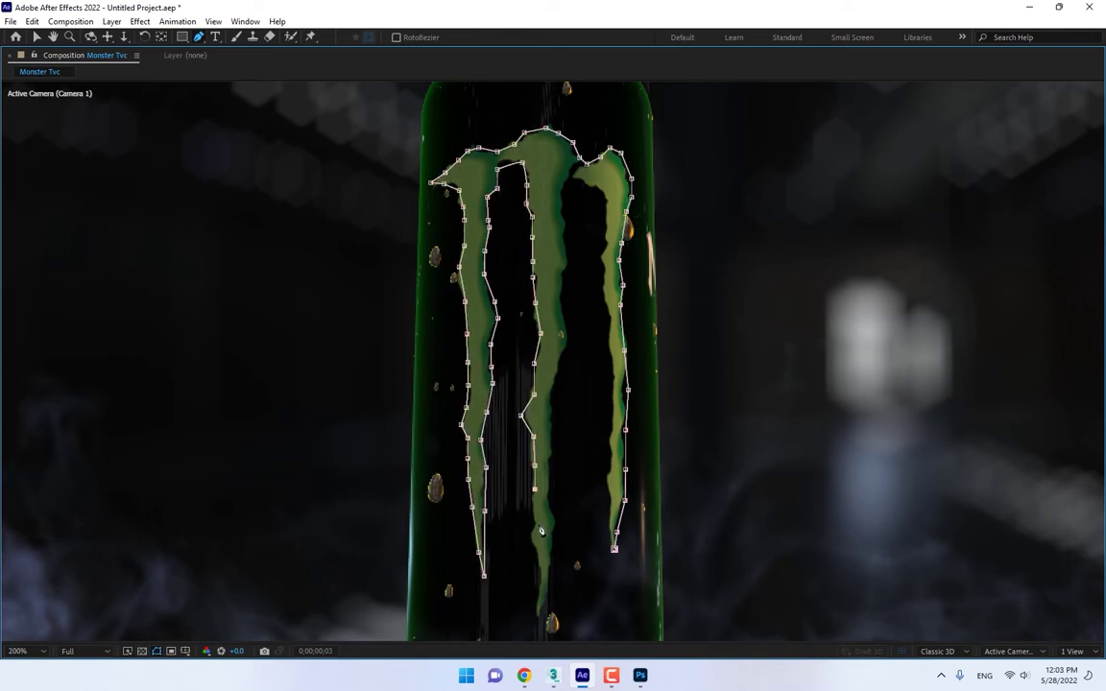
left_click(530, 538)
left_click(534, 612)
left_click(554, 557)
left_click(550, 499)
left_click(566, 336)
left_click(561, 197)
left_click(596, 187)
left_click(605, 249)
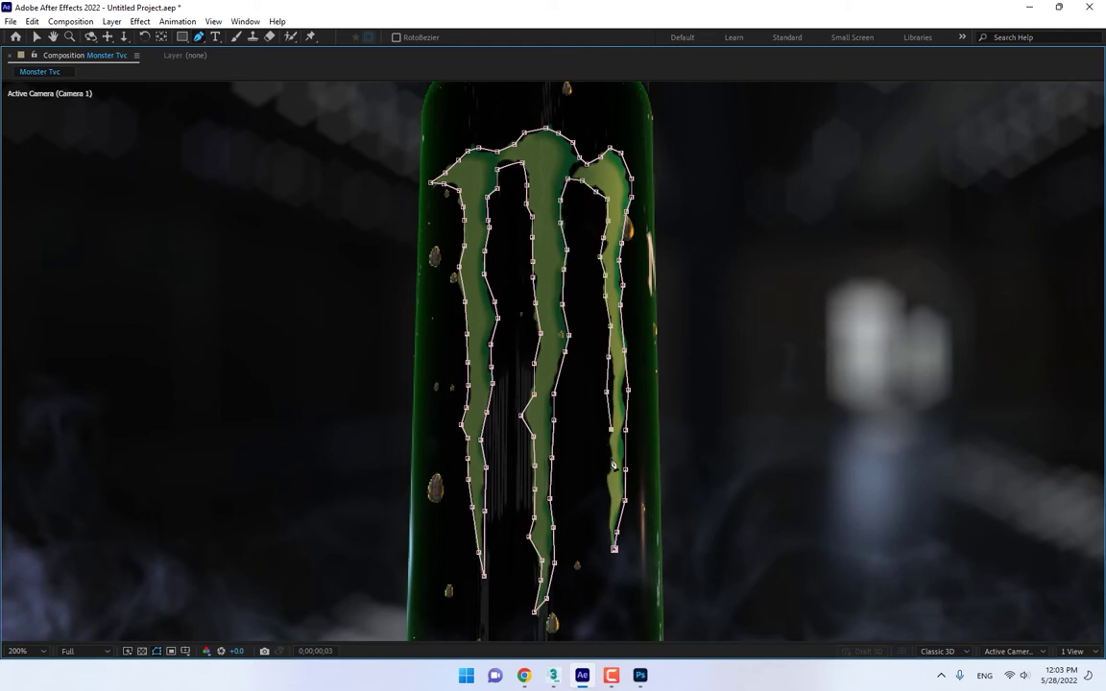
left_click(607, 394)
left_click(615, 537)
left_click(613, 543)
key("grave")
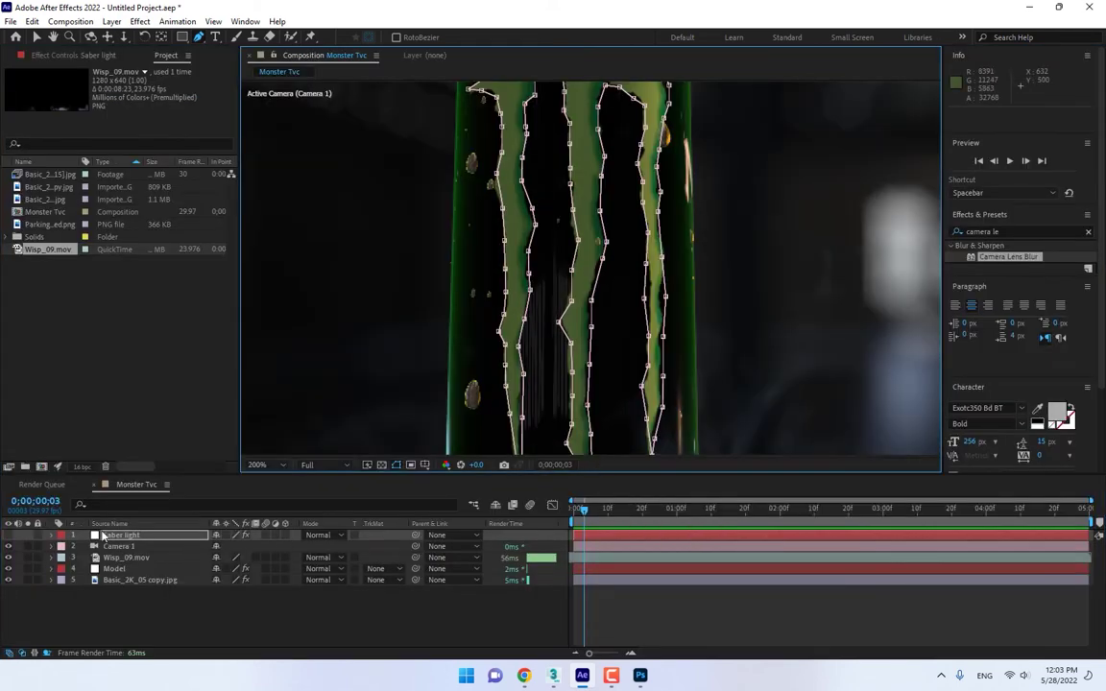
- Show the Saber light layer again and set the Saber effect's core type to Layer Masks
left_click(8, 534)
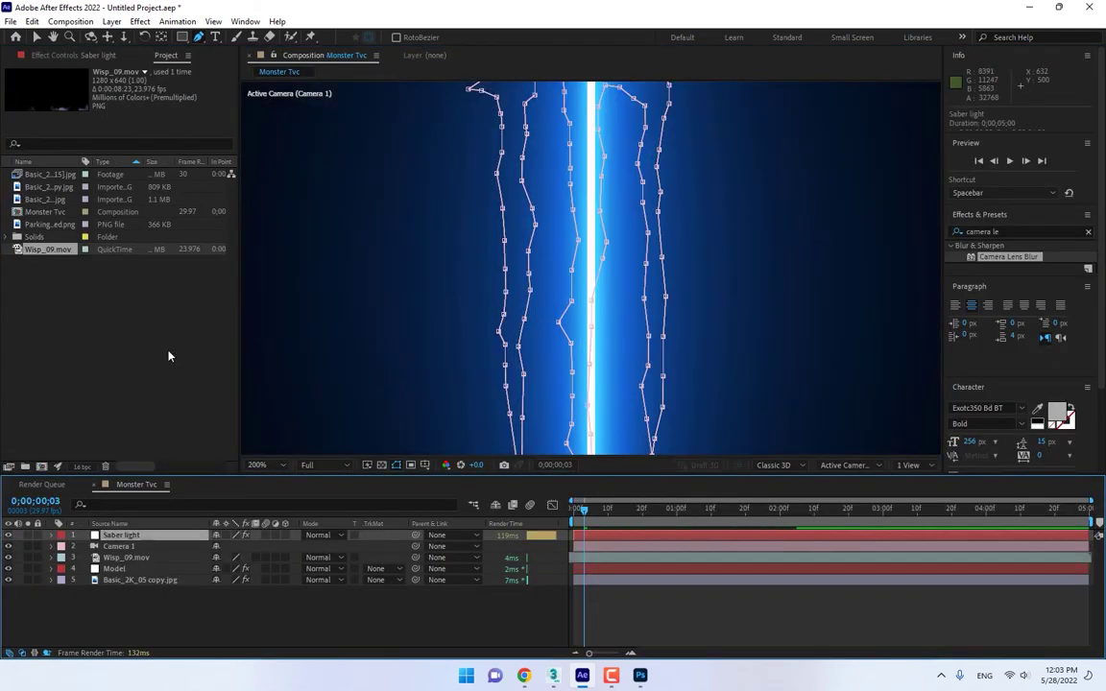
left_click(85, 56)
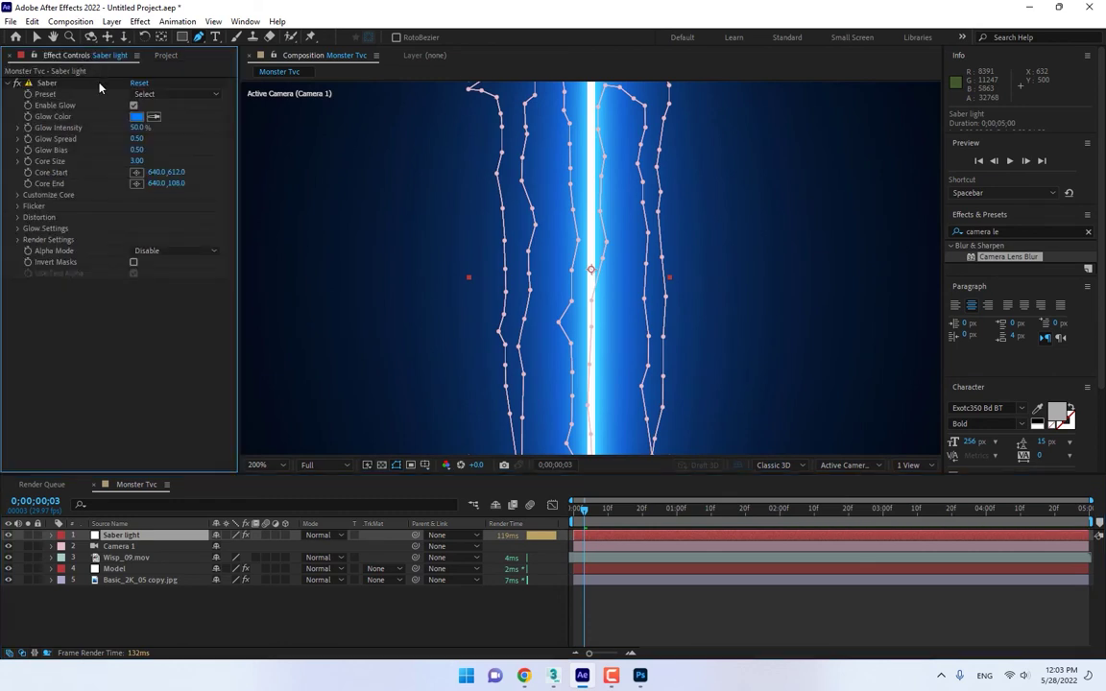
left_click(17, 195)
left_click(168, 206)
left_click(182, 236)
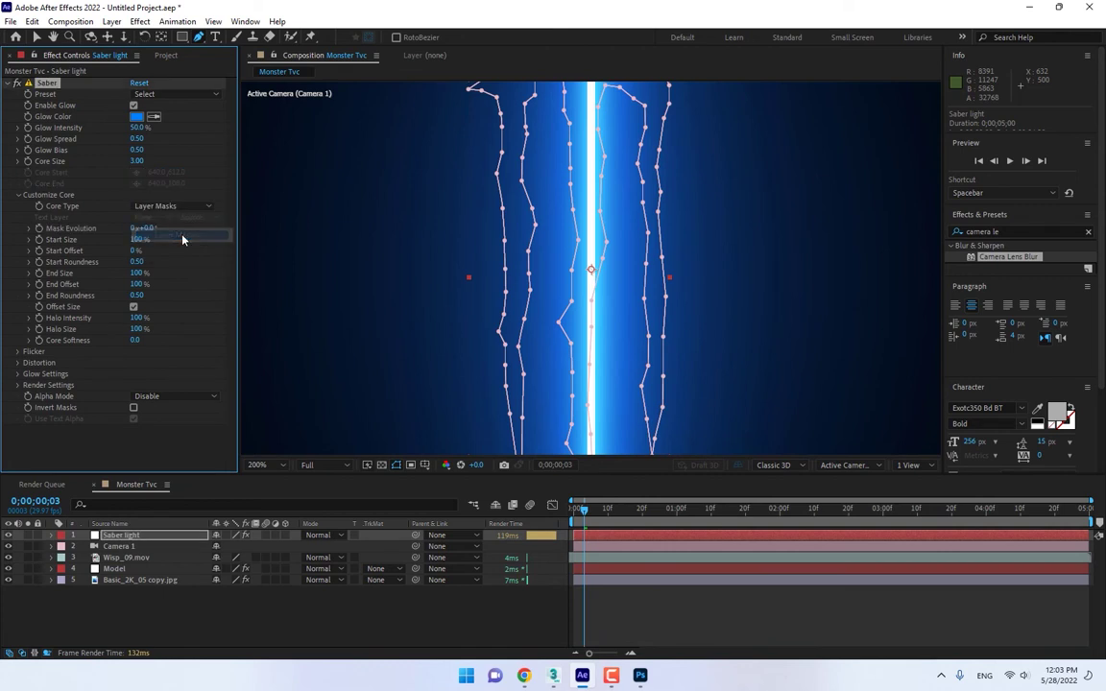
- Choose Saber's Energy preset and set glow intensity to 18.3%, glow spread to 0.08, glow bias to 0.51 and core size to 0.95
left_click(167, 95)
left_click(187, 135)
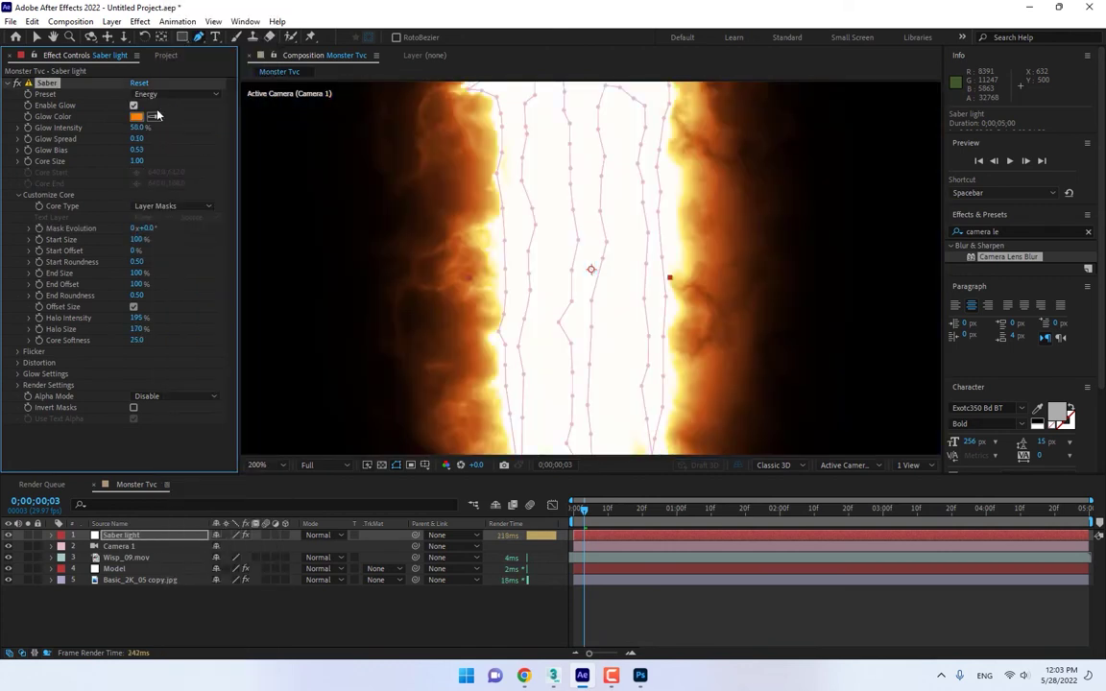
left_click_drag(137, 127, 145, 162)
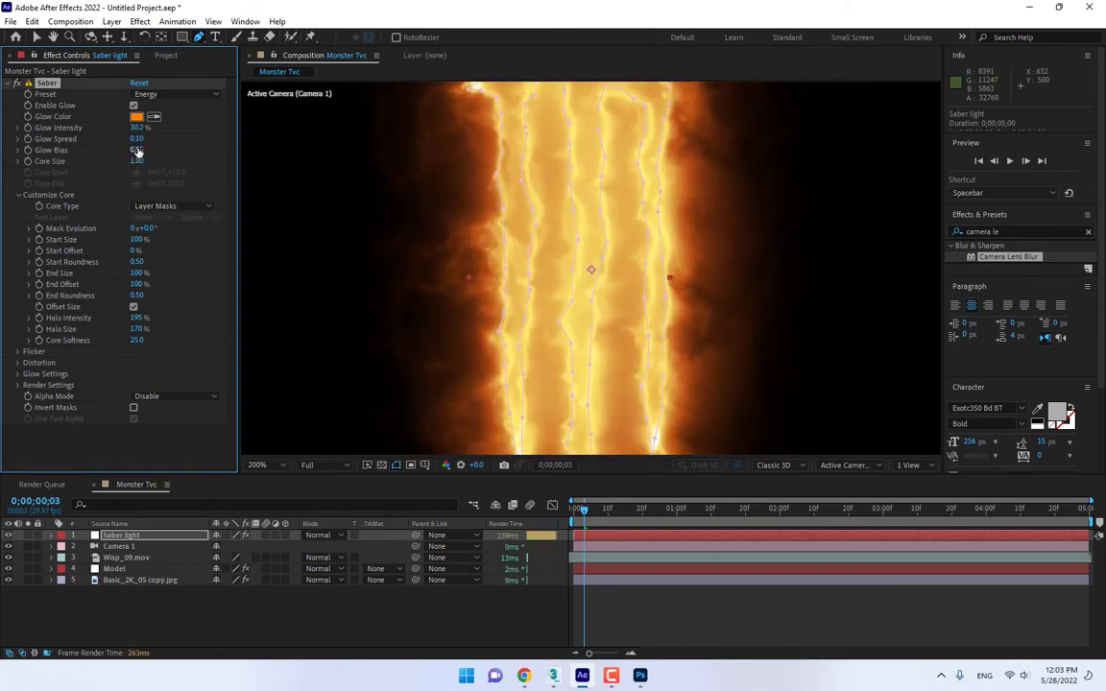
left_click_drag(140, 161, 169, 160)
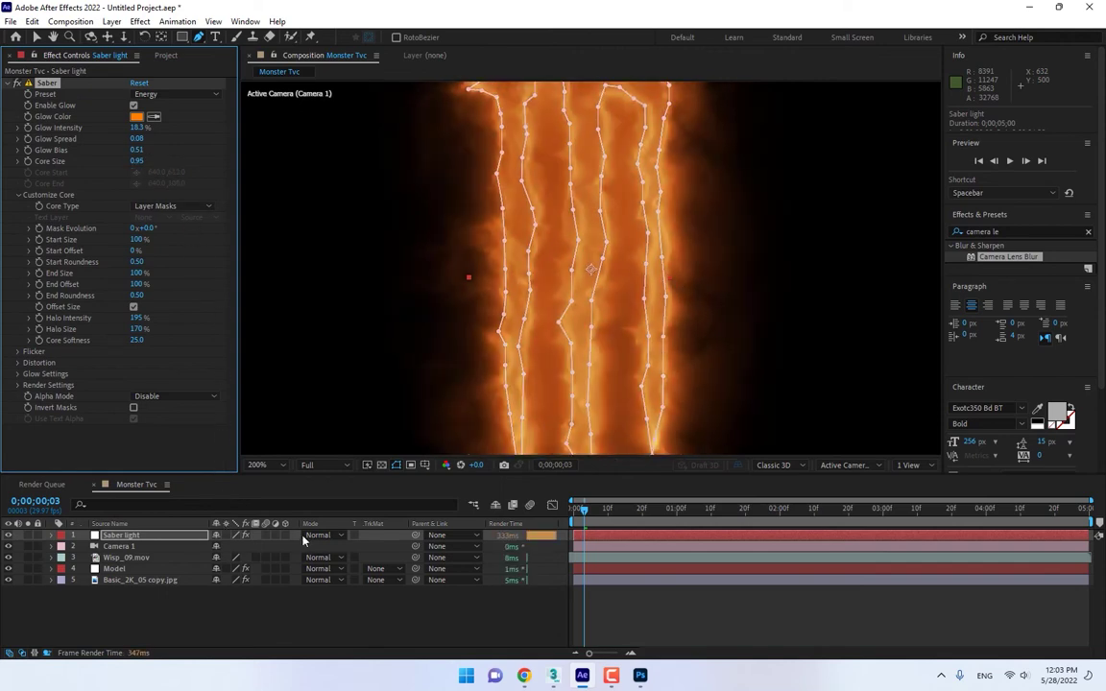
- Set the Saber light layer's blending mode to Add and check the glow over the can
left_click(317, 535)
left_click(345, 213)
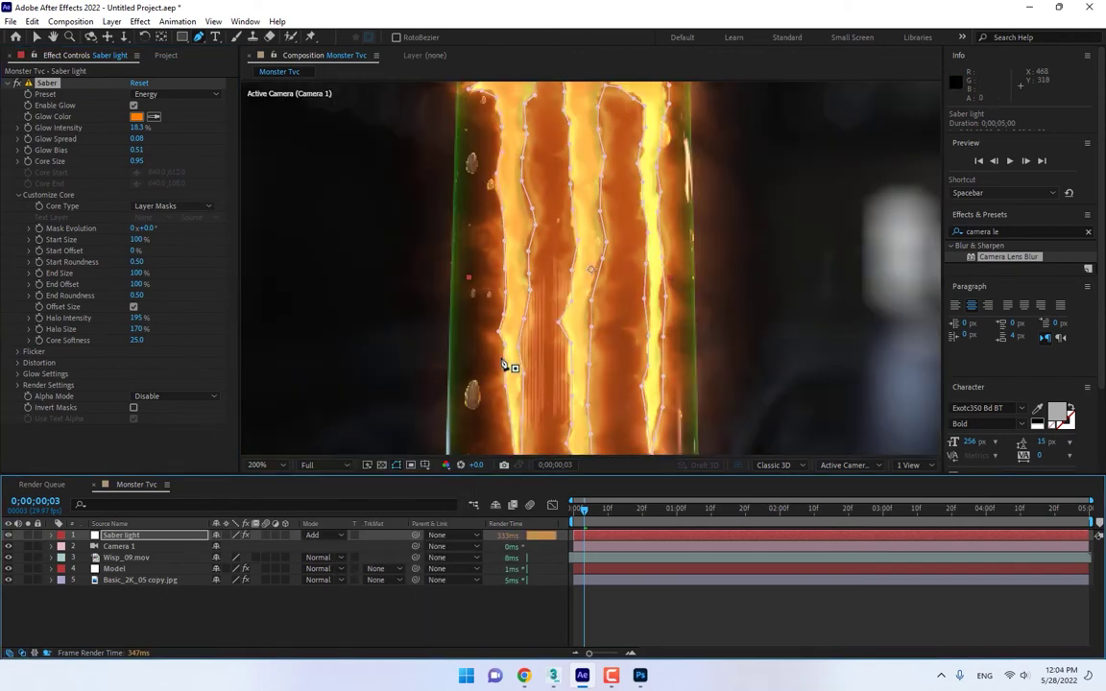
left_click(504, 611)
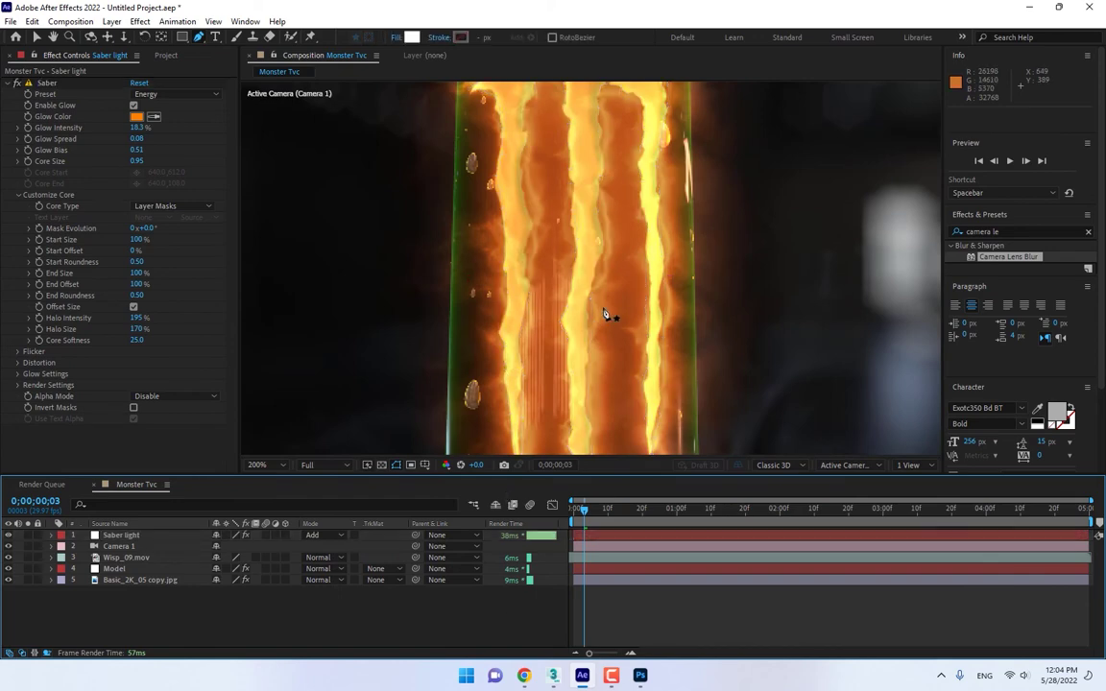
scroll(605, 314, "down", 2)
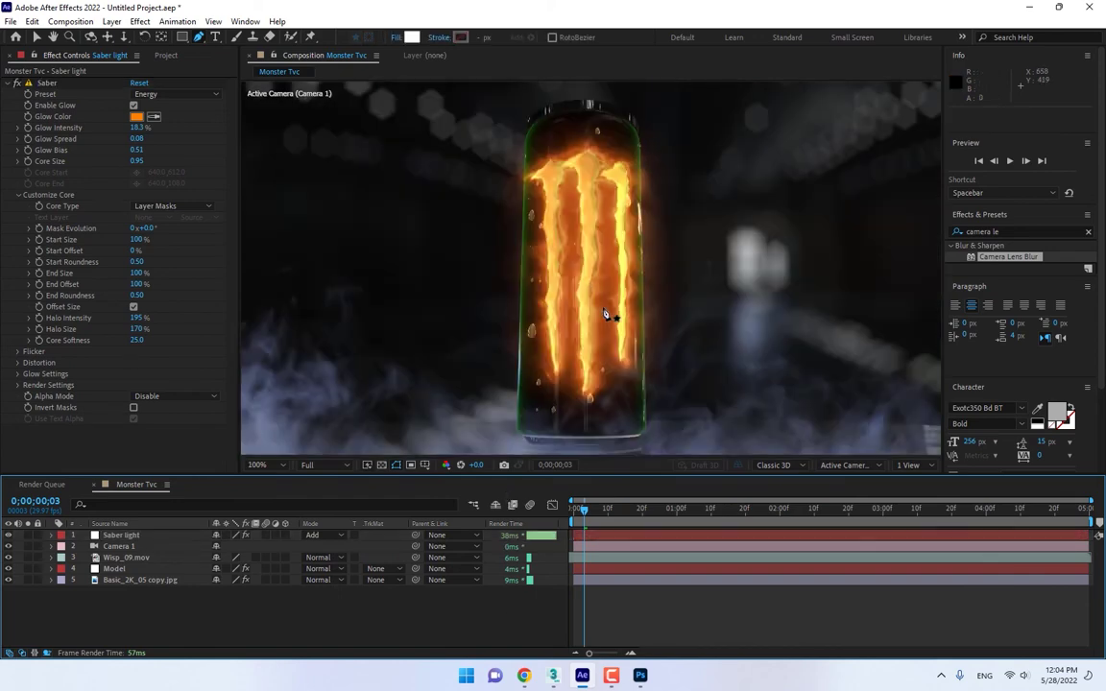
- Change the Saber glow color to a bright yellow-green
left_click(137, 117)
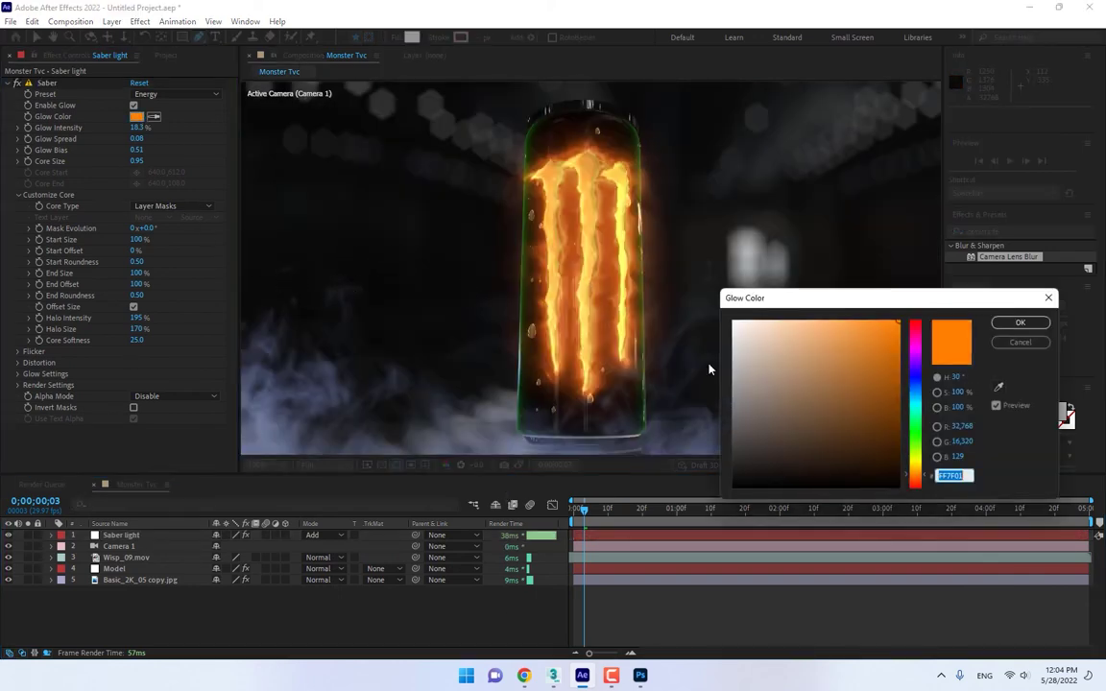
left_click(917, 440)
left_click(918, 457)
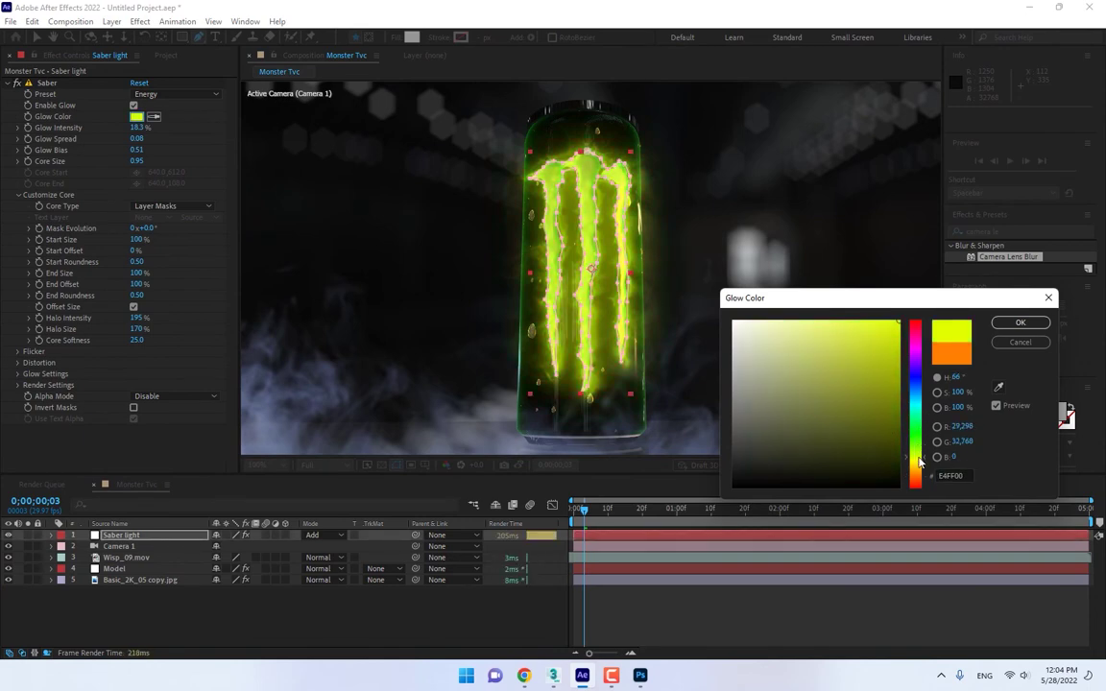
left_click_drag(919, 462, 919, 456)
left_click(1013, 324)
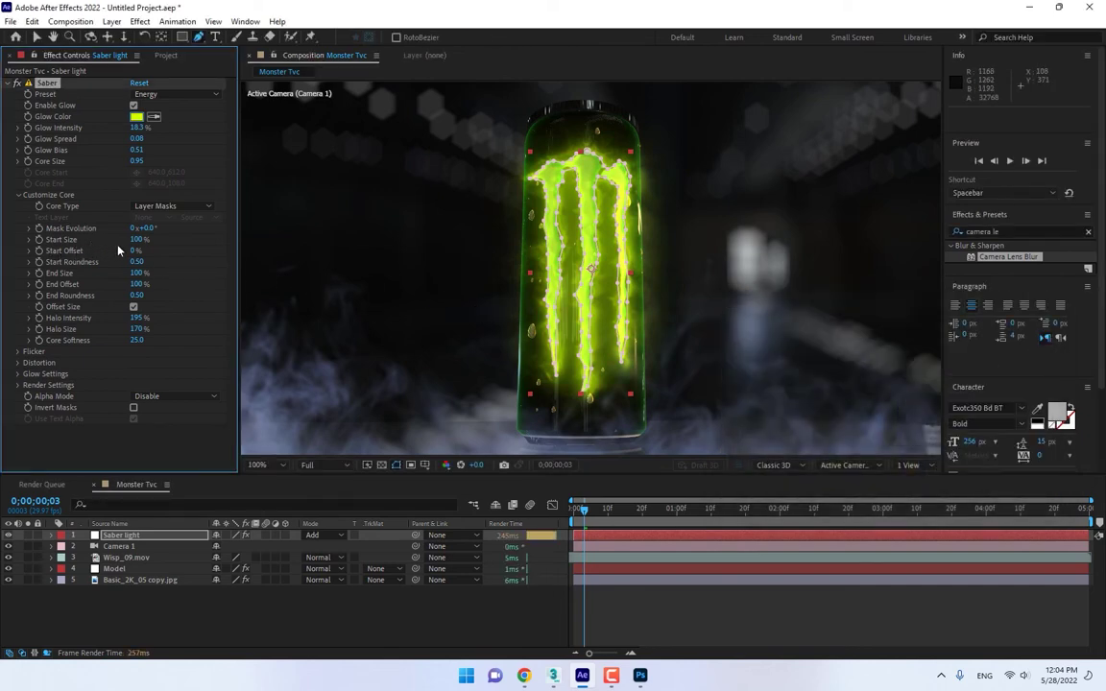
- Set the Saber core's start size to 48% and end size to 56%, and dismiss the download notification
left_click_drag(136, 240, 120, 251)
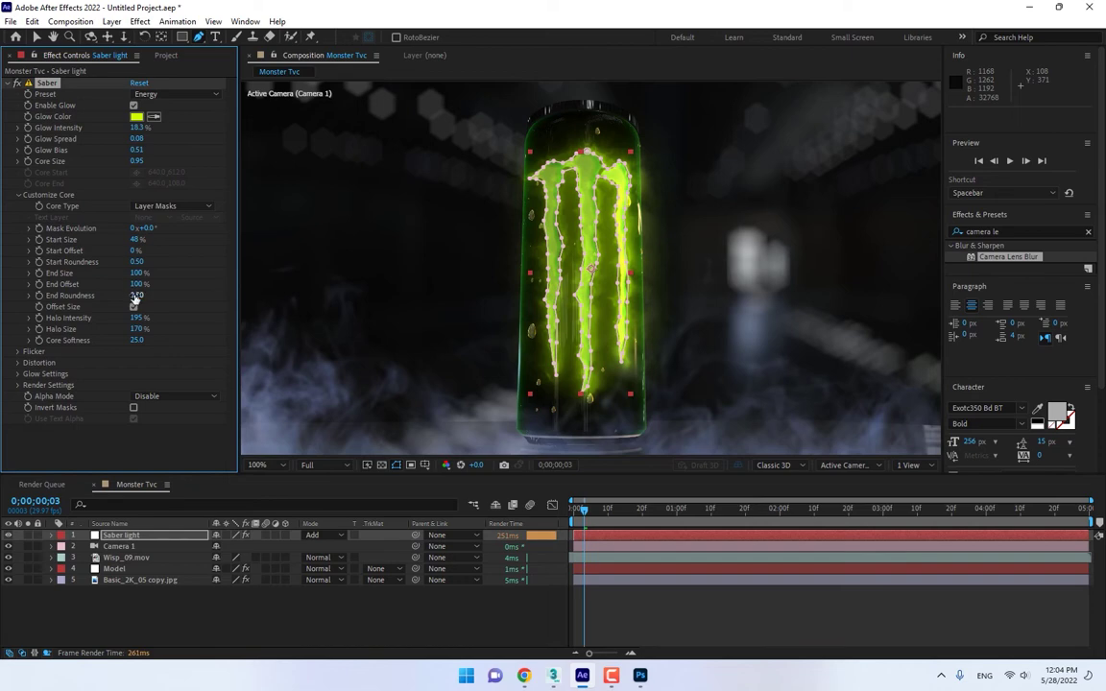
left_click_drag(140, 276, 113, 278)
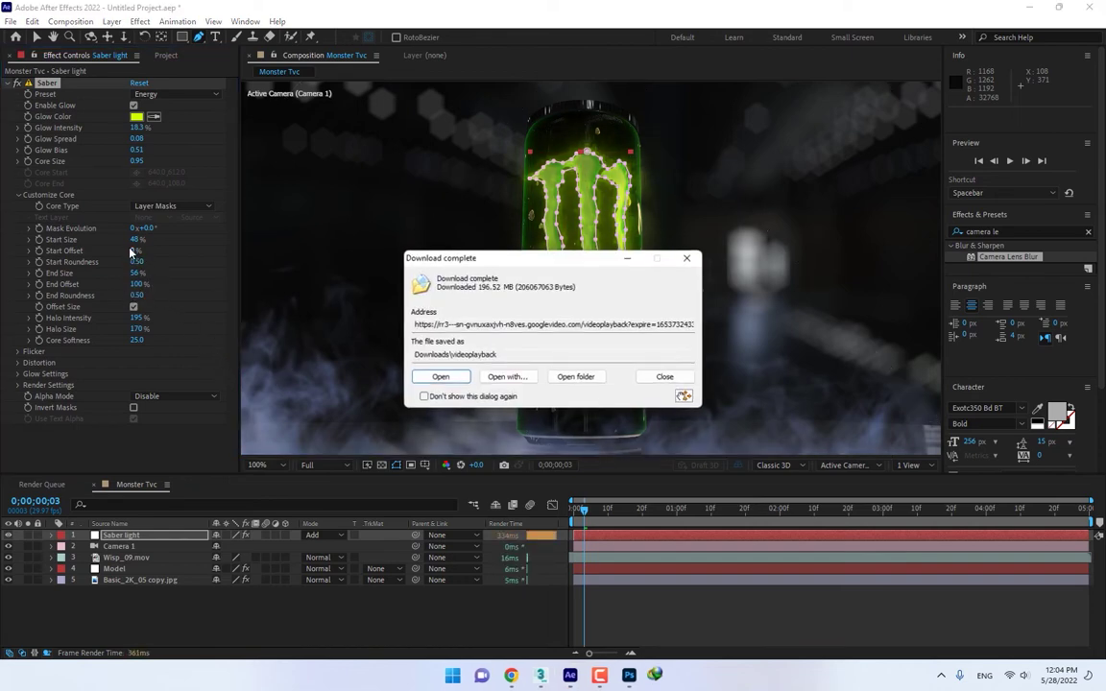
left_click(664, 377)
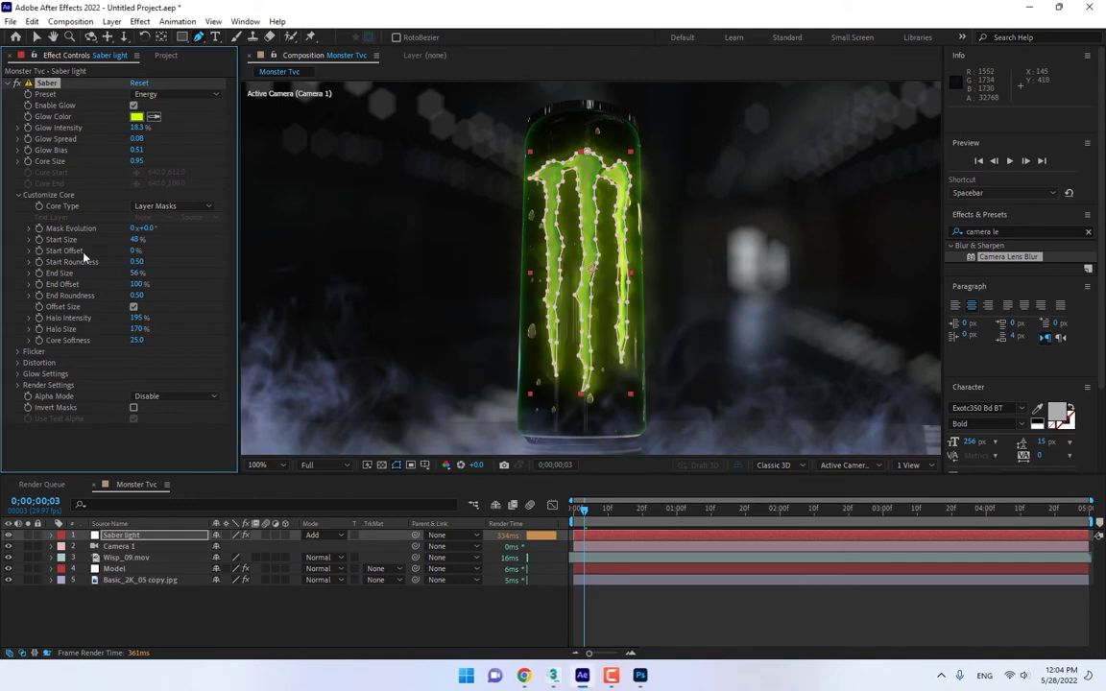
- Animate Saber's Start Offset with keyframes from 100% at 1 second to 0% at 2 seconds
left_click_drag(136, 251, 230, 251)
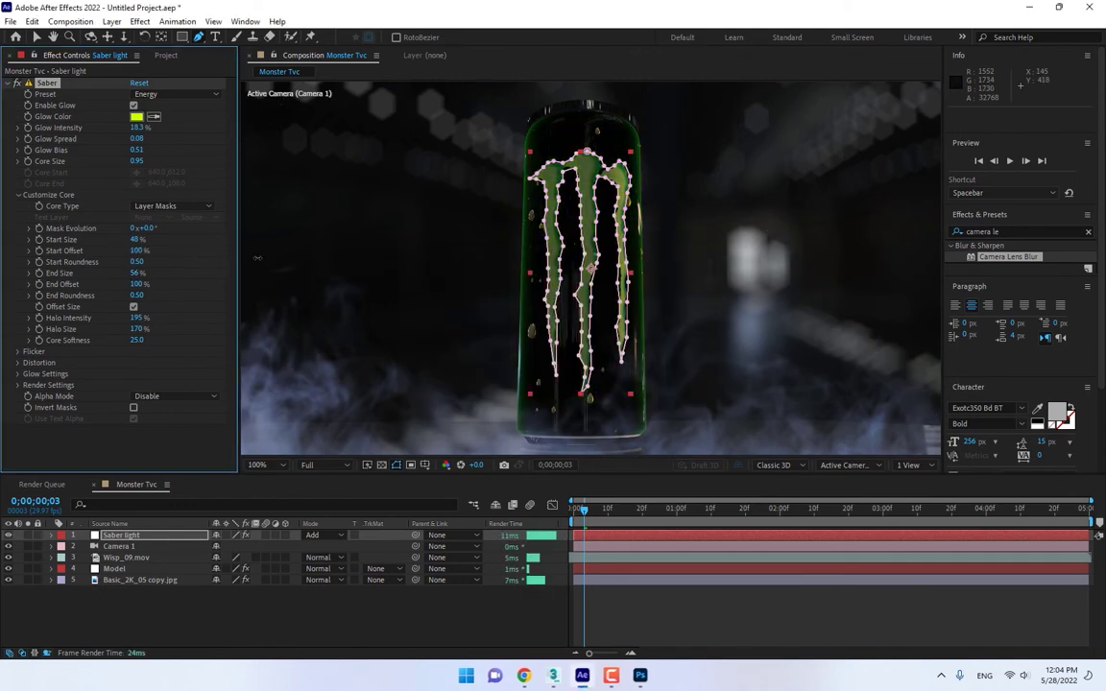
left_click(677, 510)
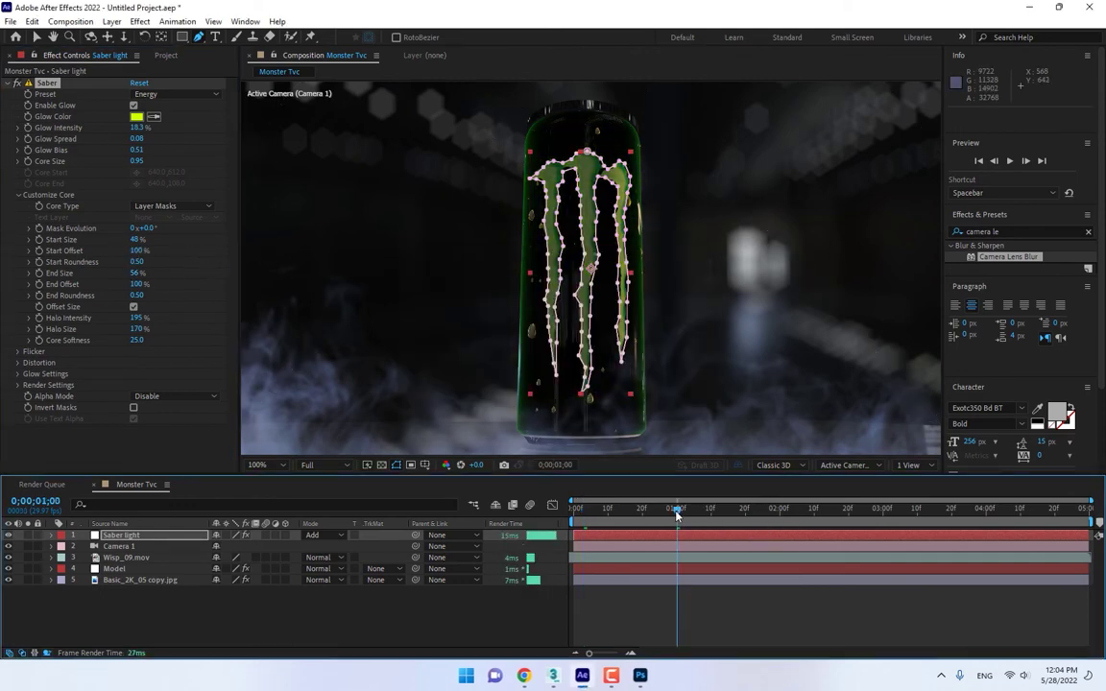
left_click(38, 251)
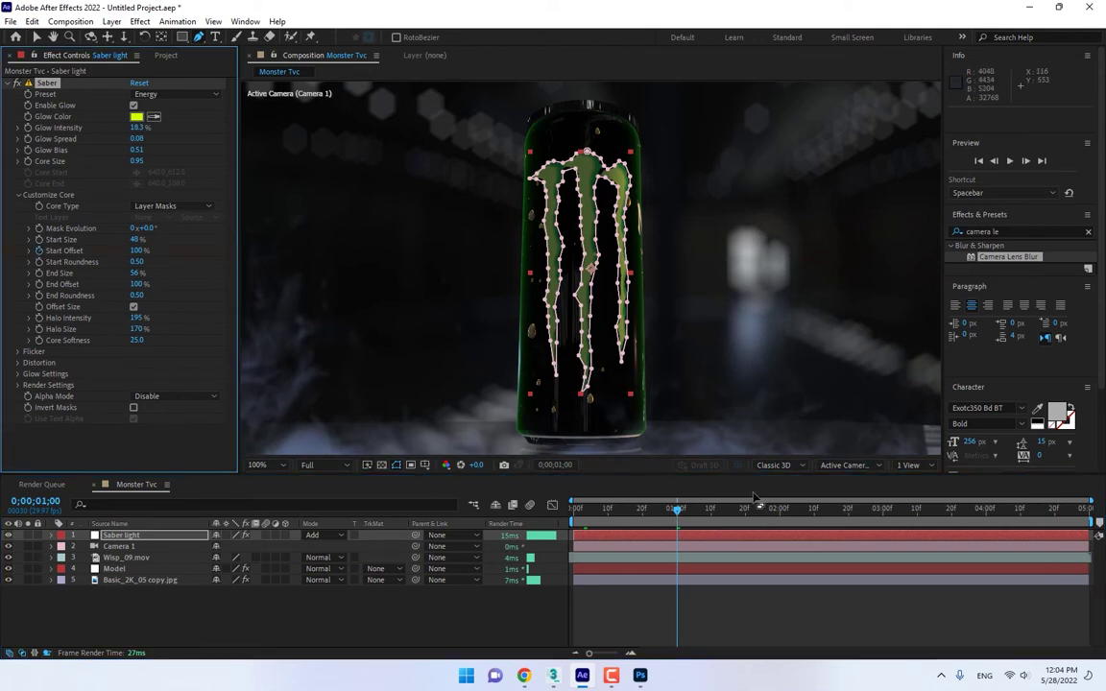
left_click(779, 517)
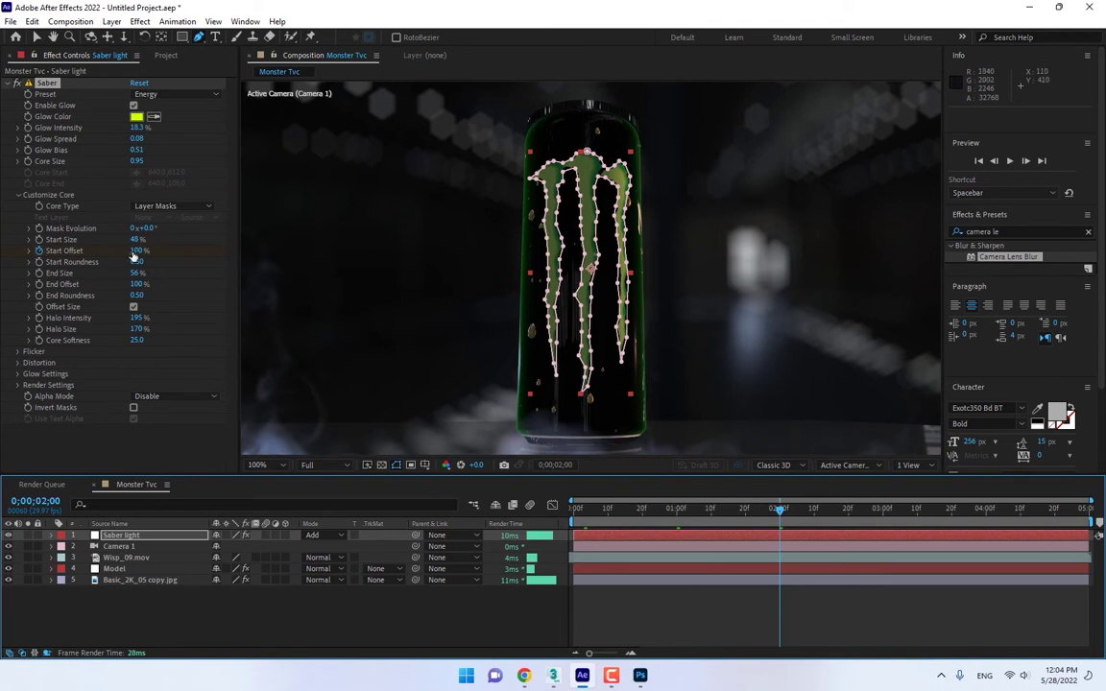
left_click_drag(134, 251, 67, 251)
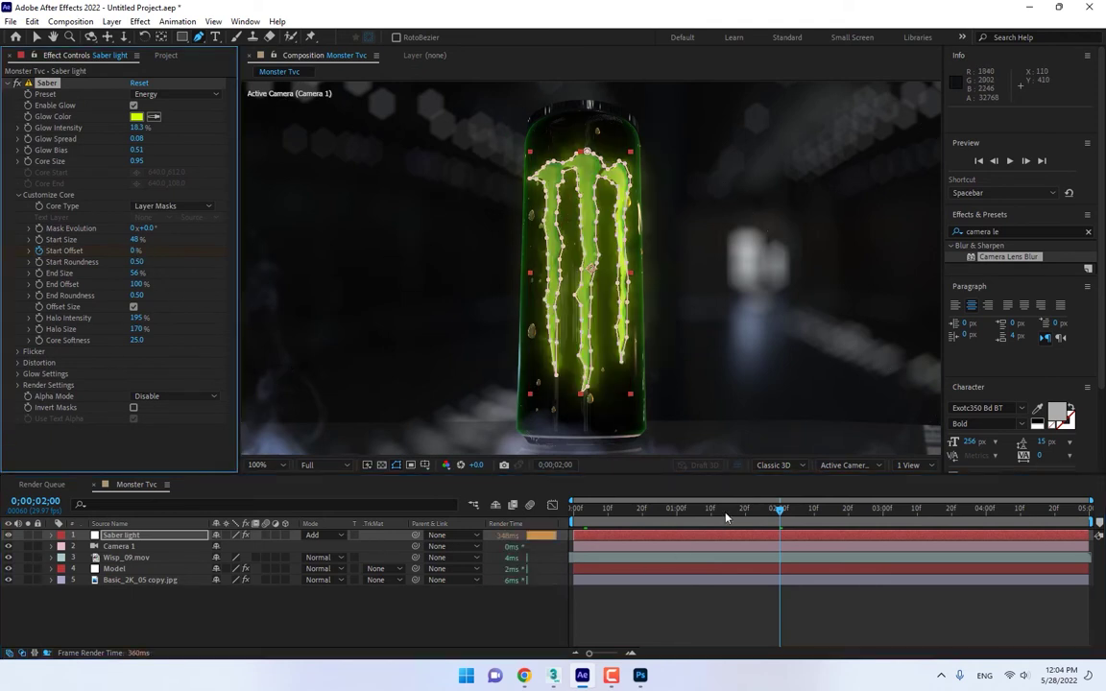
- Animate Saber's End Offset with keyframes from 100% at 0;00;01;14 to 0% at 0;00;02;15
left_click(726, 519)
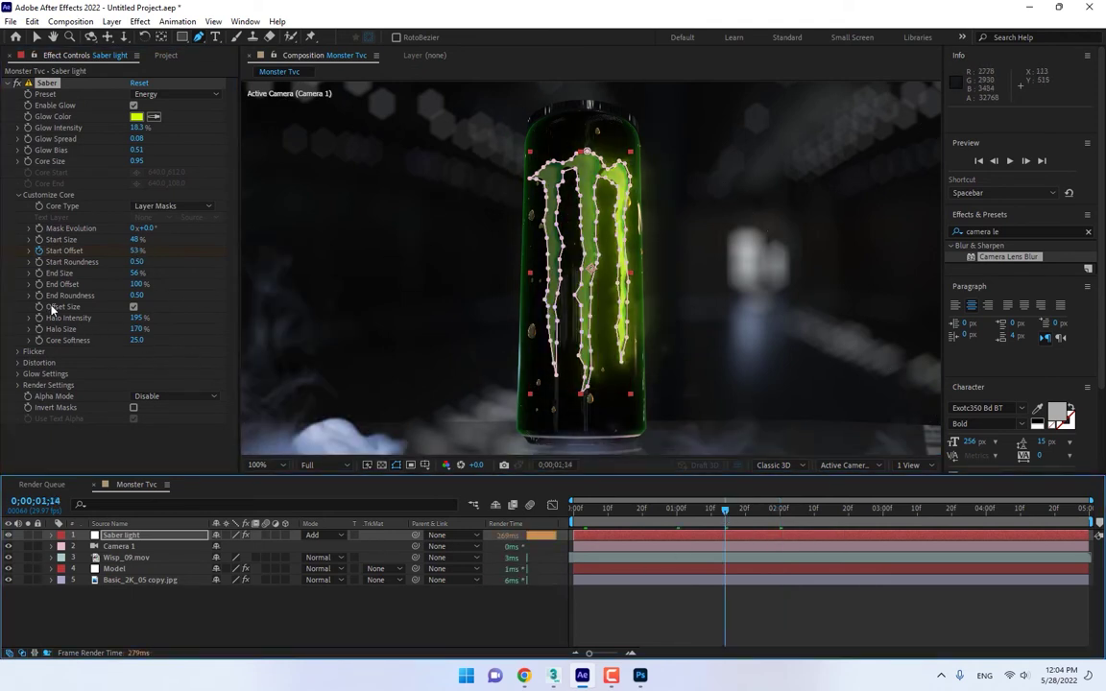
left_click(37, 257)
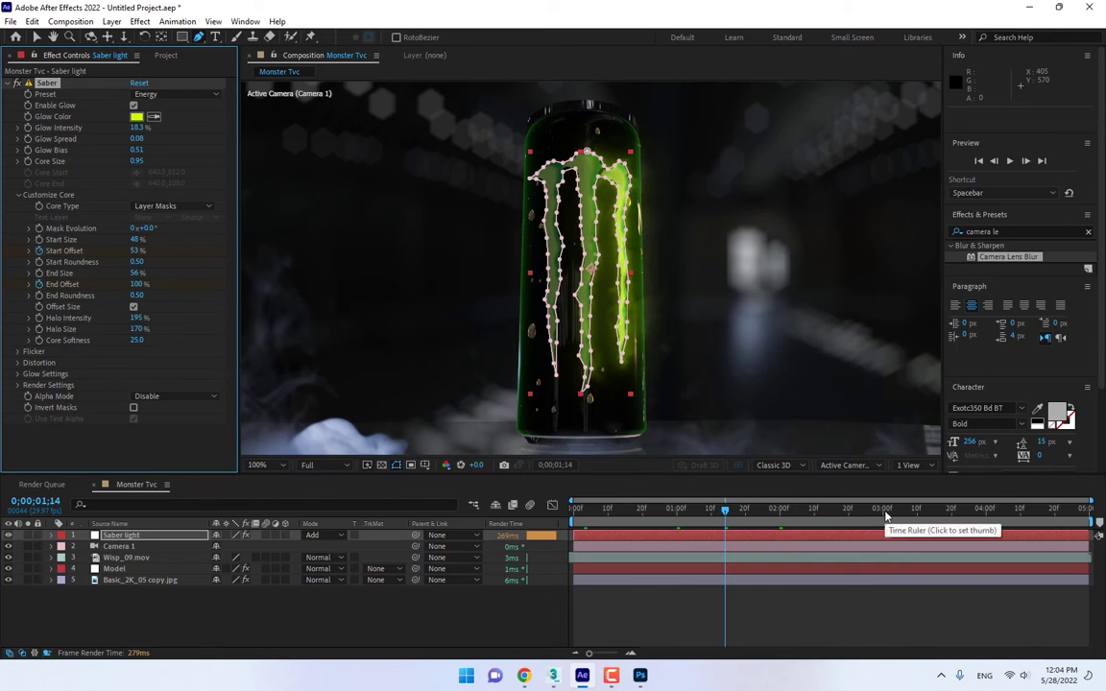
left_click(828, 514)
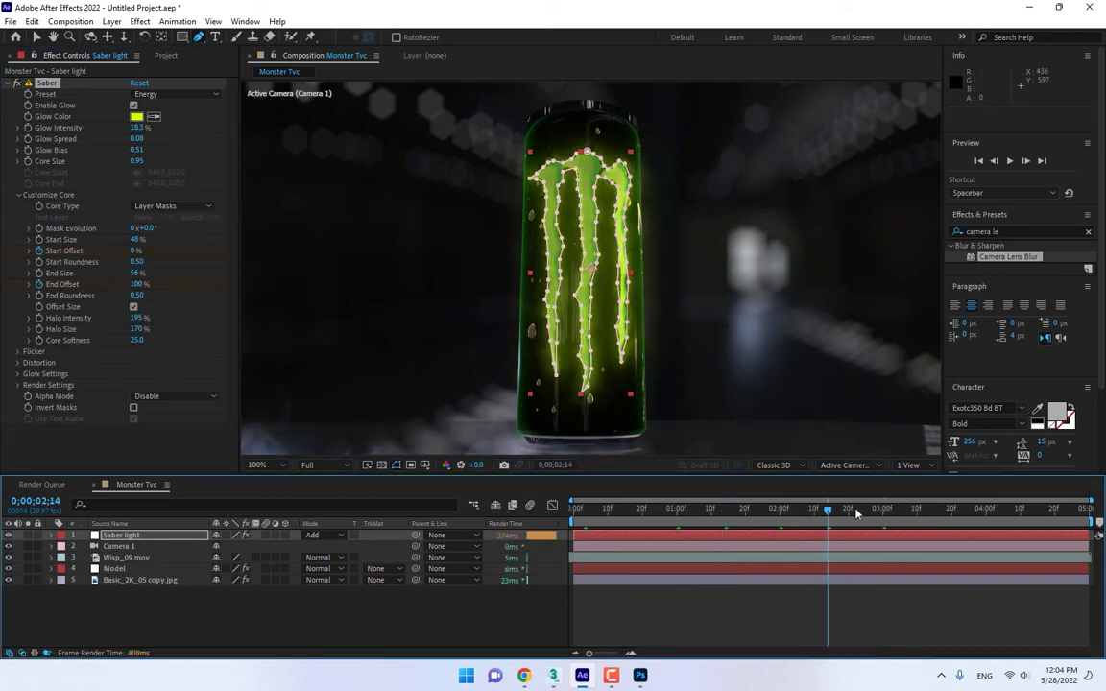
left_click(831, 511)
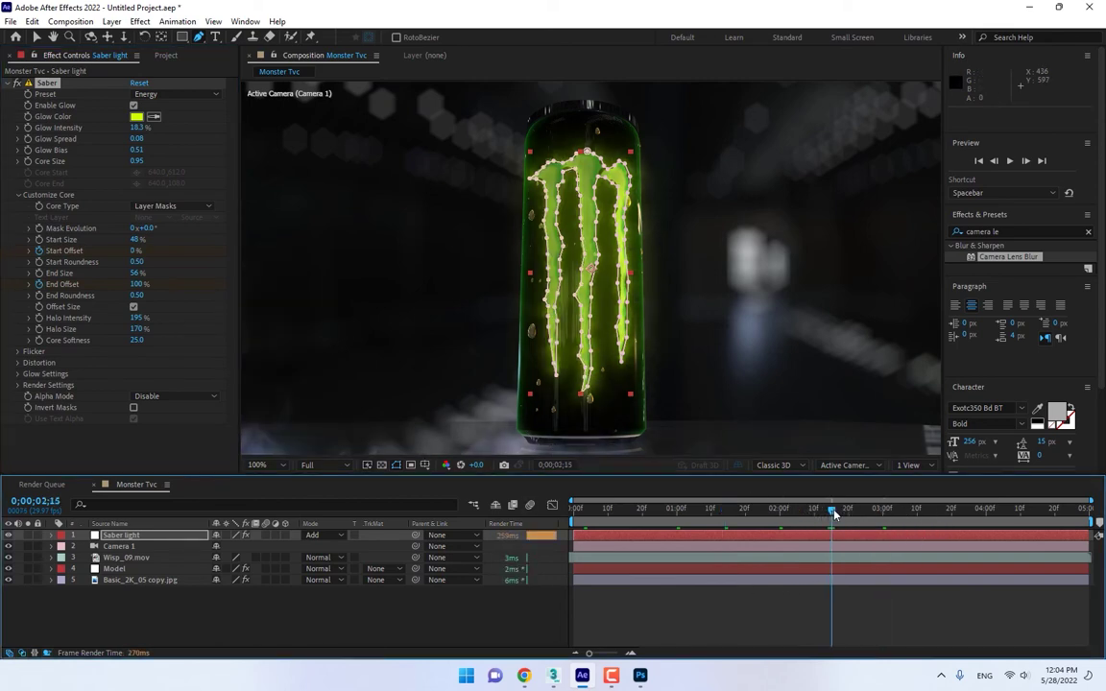
left_click_drag(136, 285, 112, 430)
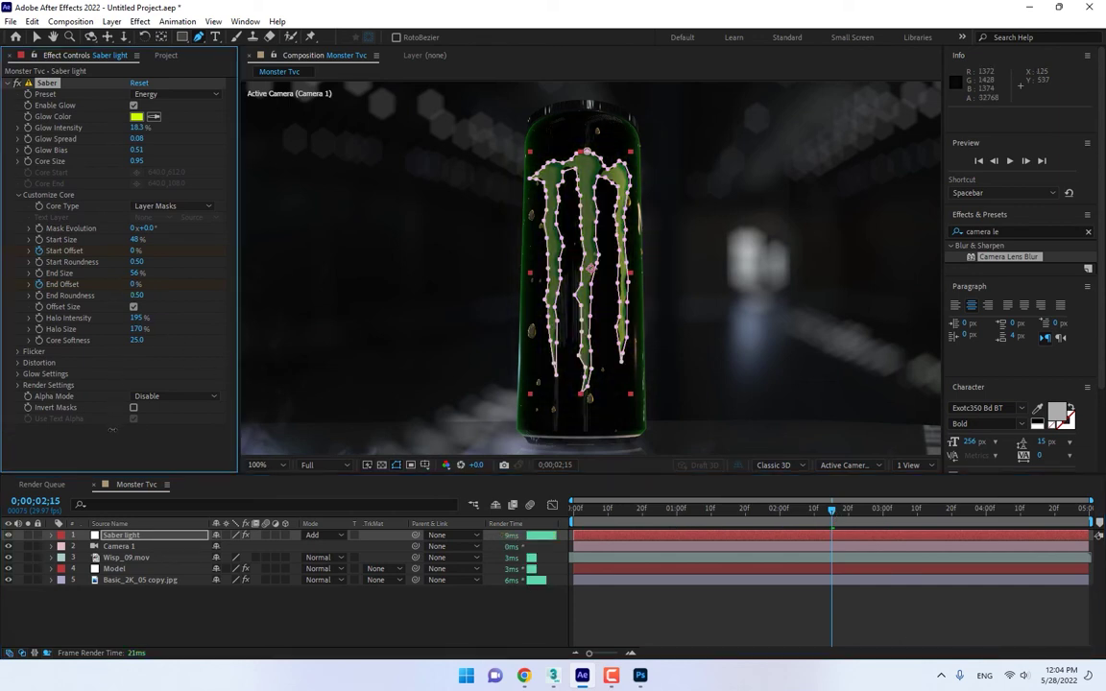
- Keyframe the Model layer's Element Group 1 Y Rotation at 0° on the first frame
left_click_drag(624, 513, 700, 514)
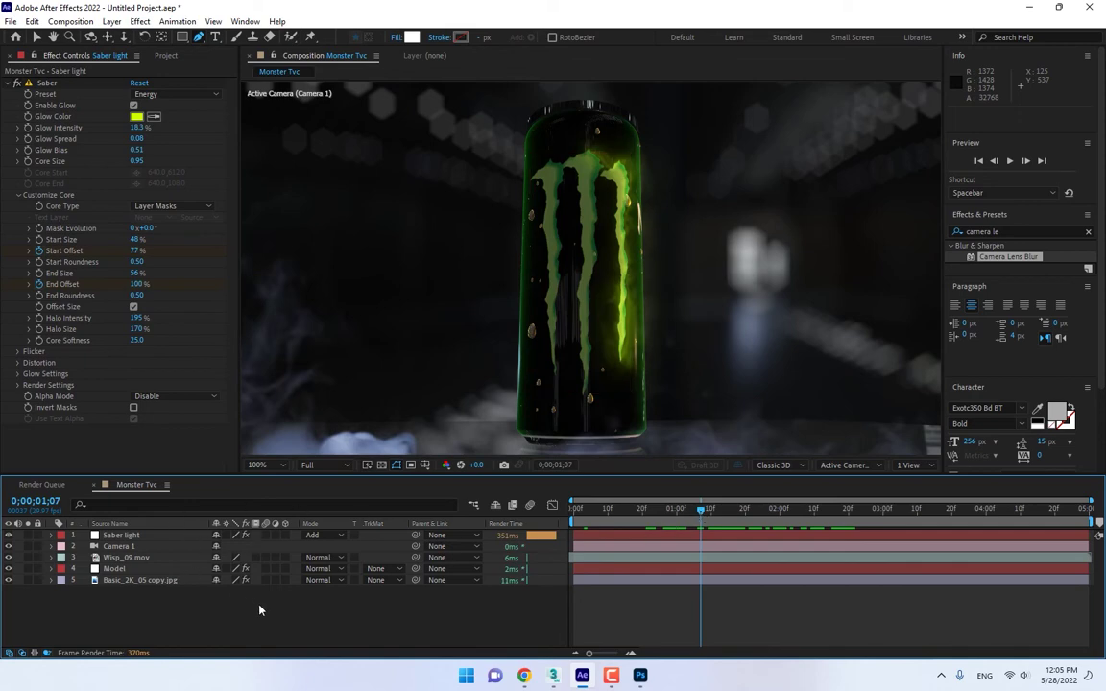
left_click(132, 569)
left_click(144, 56)
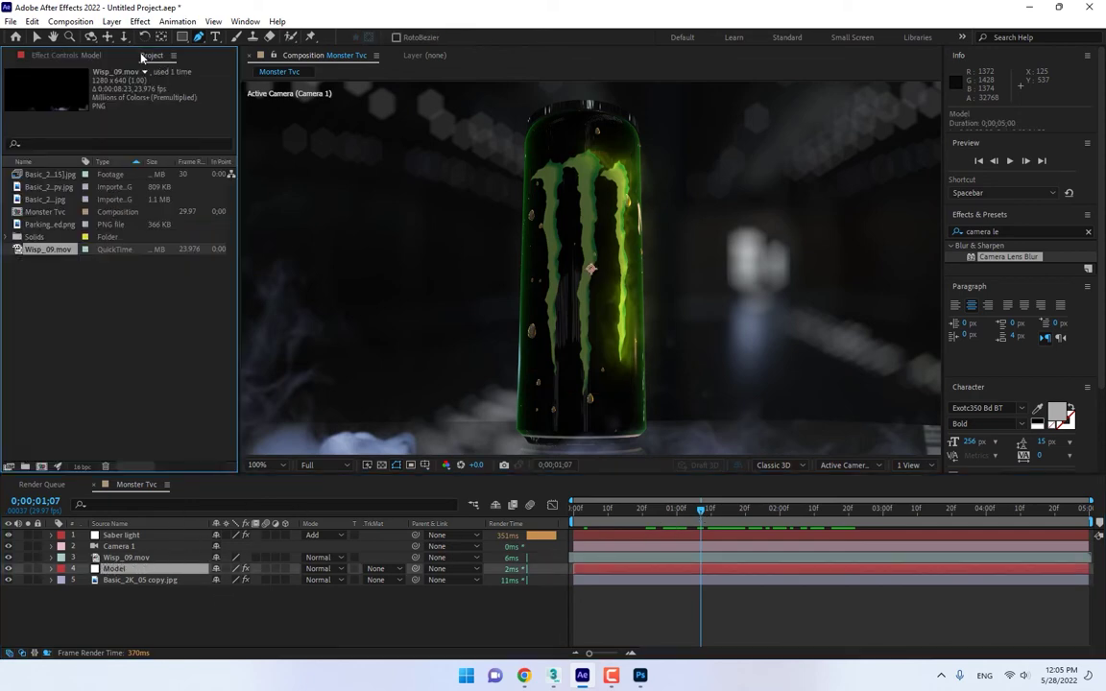
left_click(84, 56)
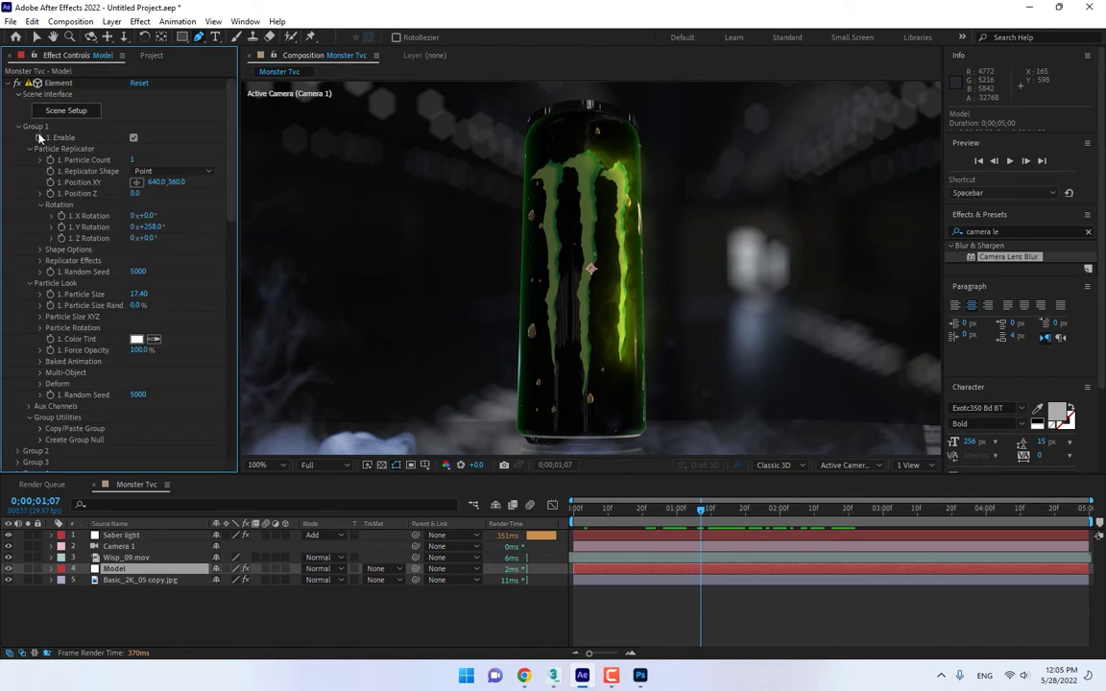
left_click(154, 228)
type("258")
key("Return")
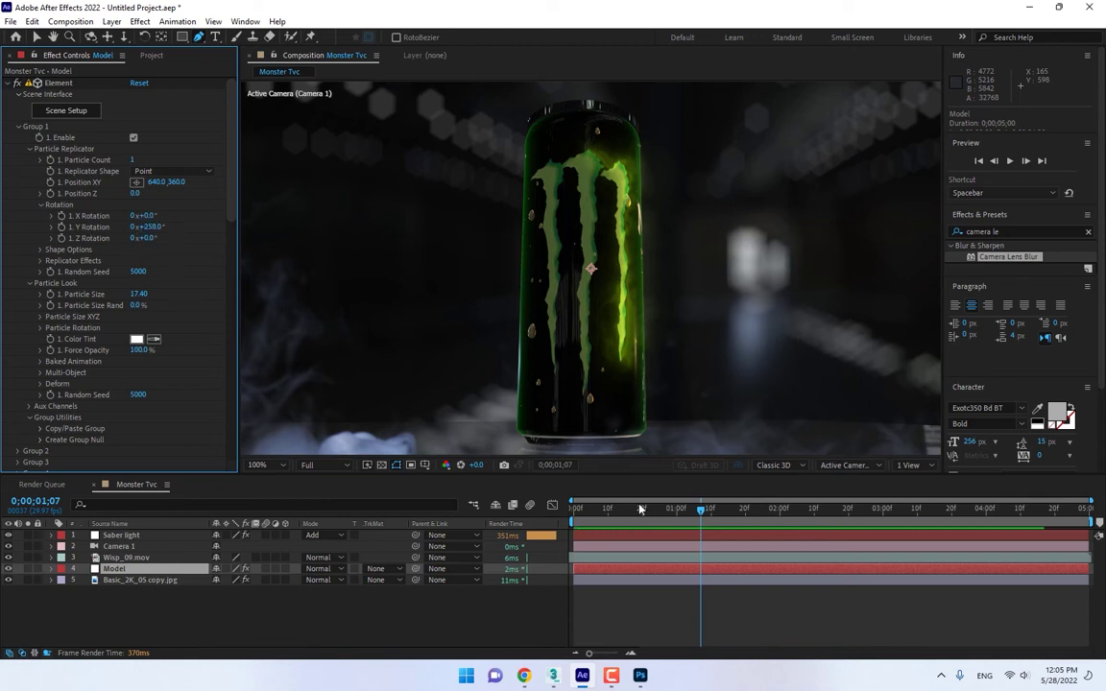
key("Home")
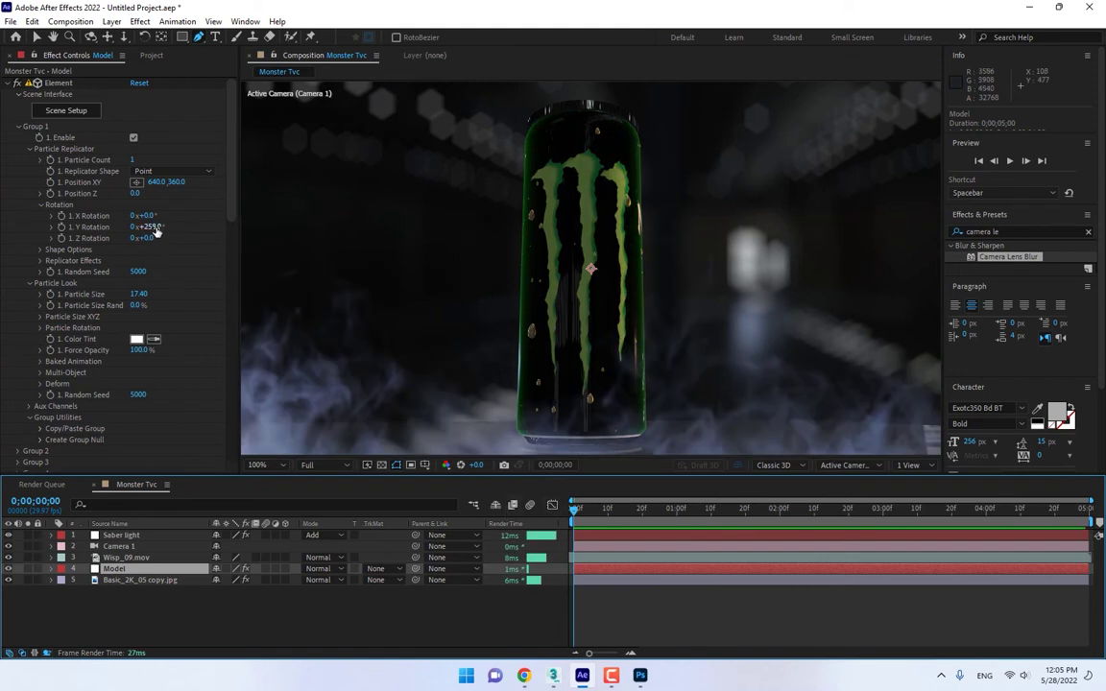
left_click(153, 228)
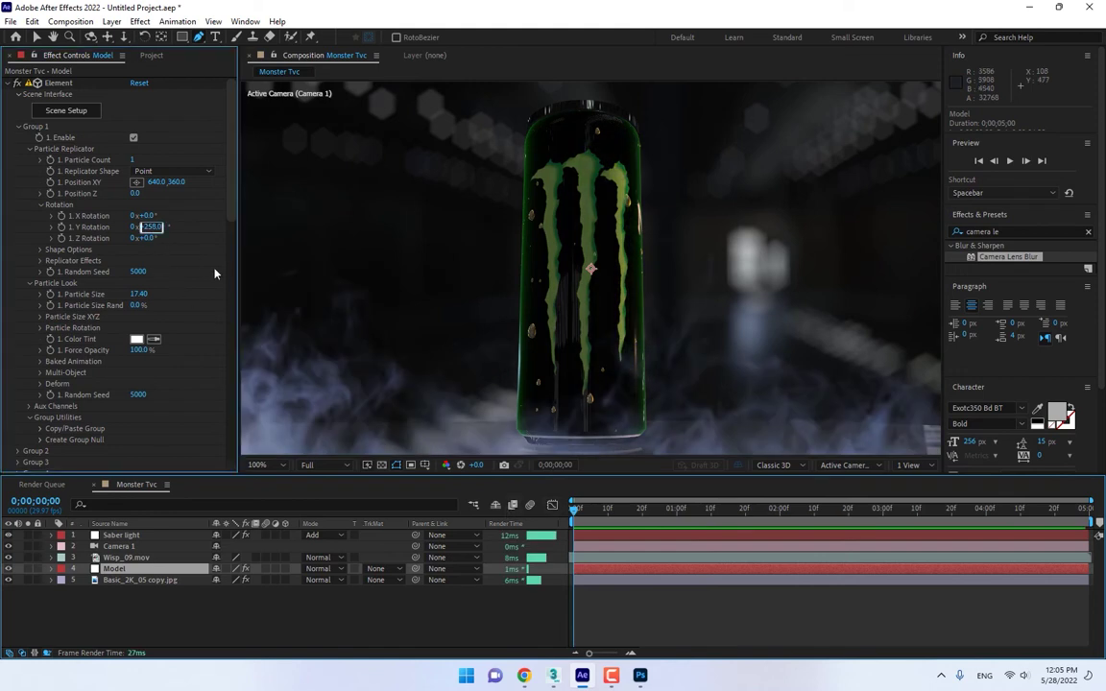
left_click(150, 227)
key("Return")
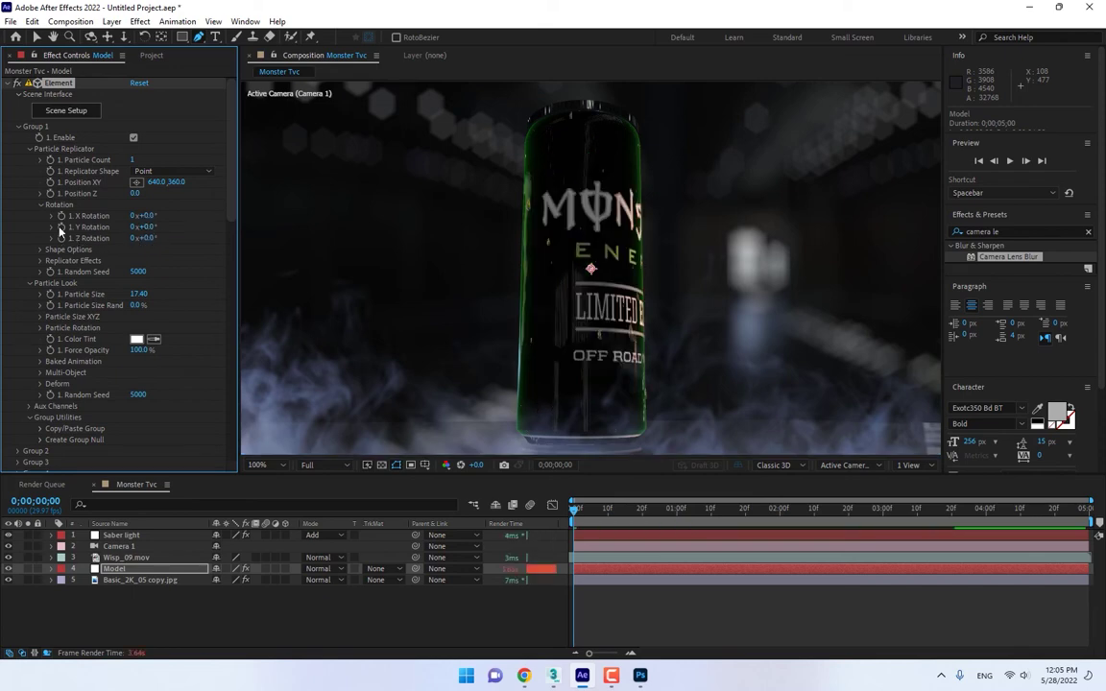
- Set Element's Group 1 Y Rotation to 258° at 0;00;00;10 so the can spins
left_click(607, 513)
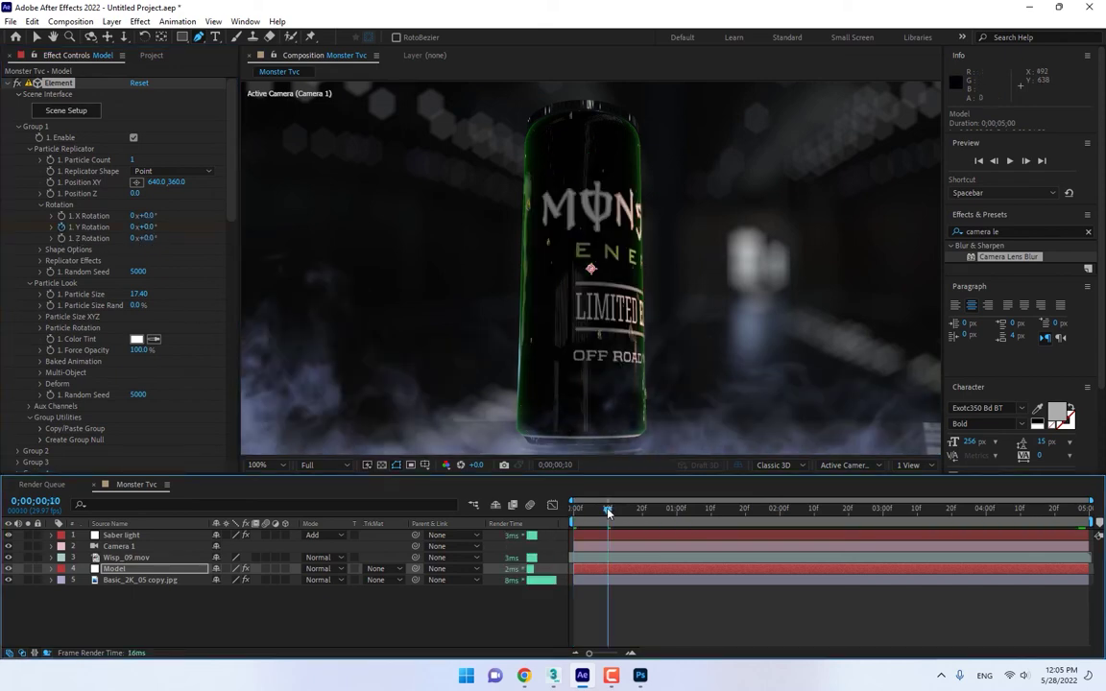
left_click(145, 227)
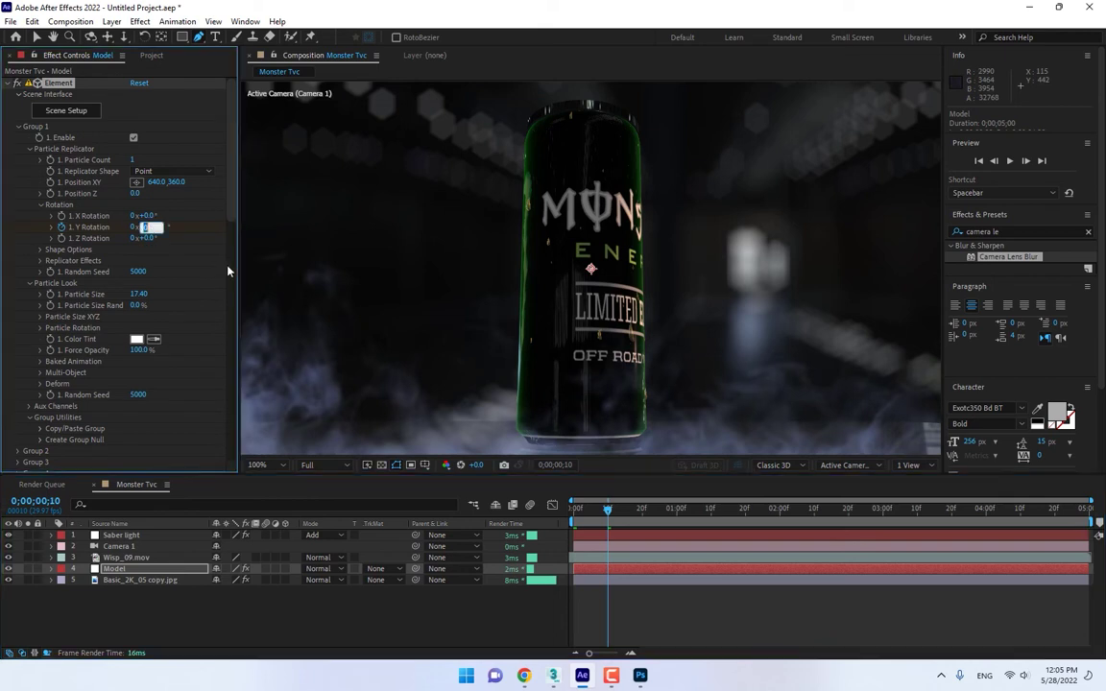
type("258")
key("Return")
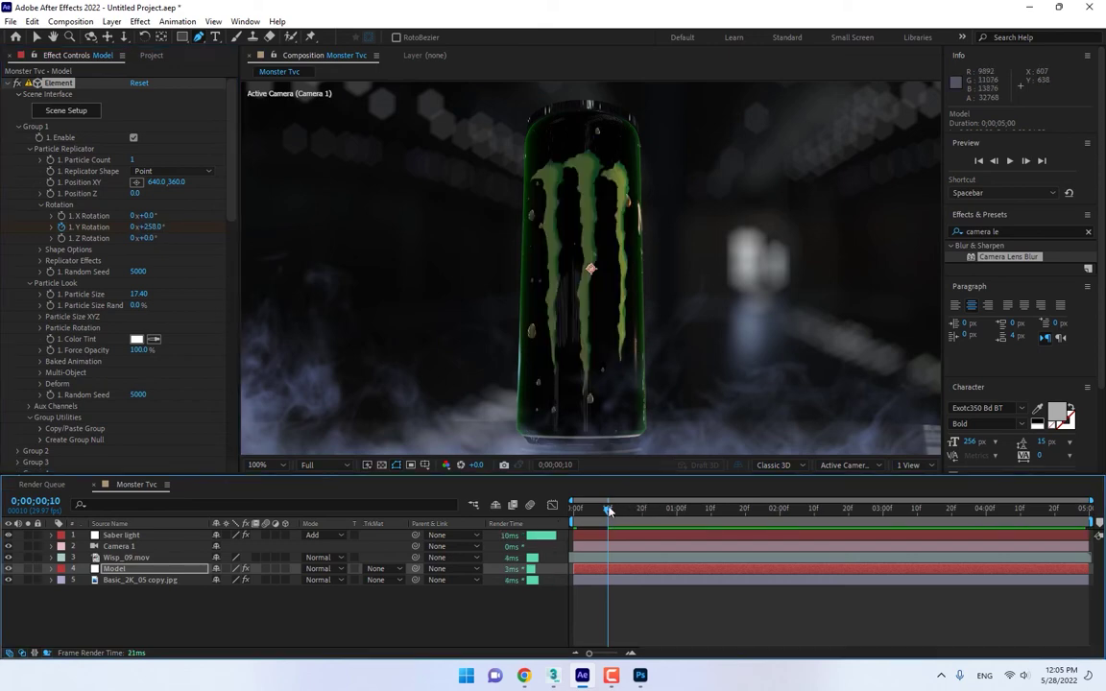
- Start keyframing the X, Y and Z rotation of Element's Additional Lighting at 0;00;00;10
left_click_drag(231, 192, 224, 421)
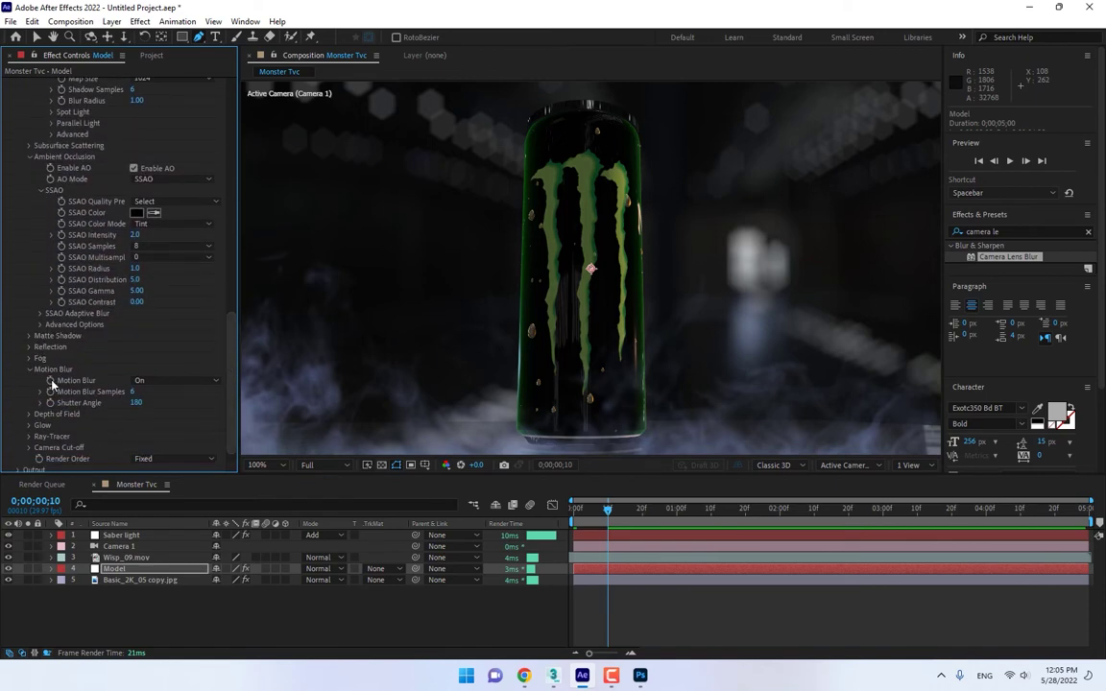
left_click(28, 347)
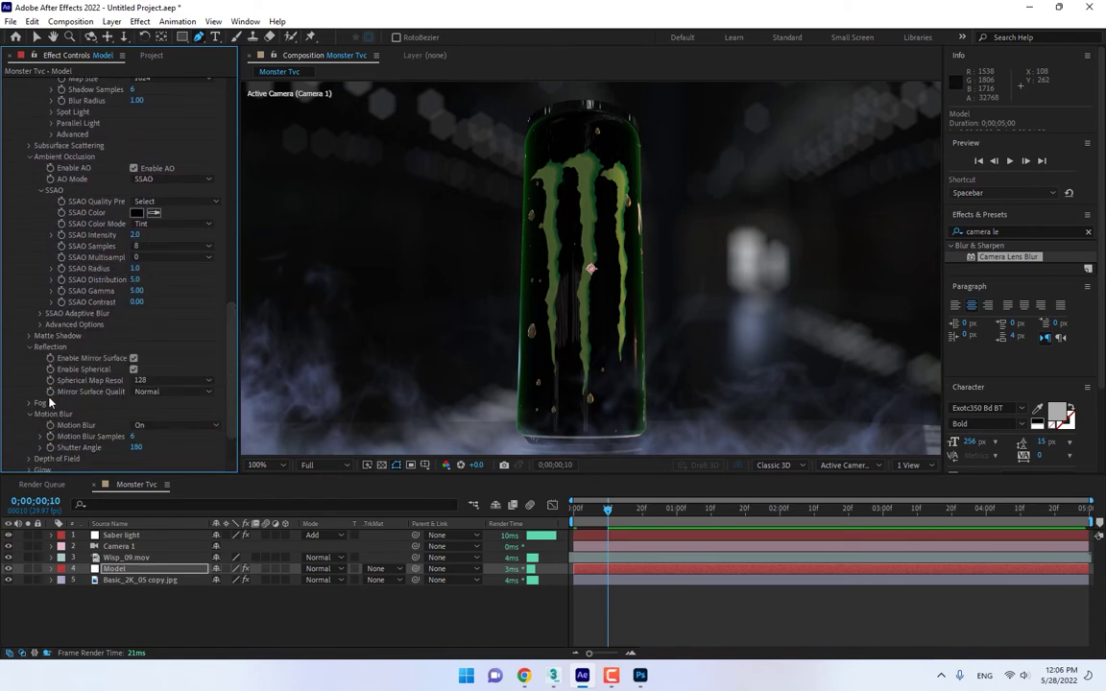
scroll(137, 303, "up", 1)
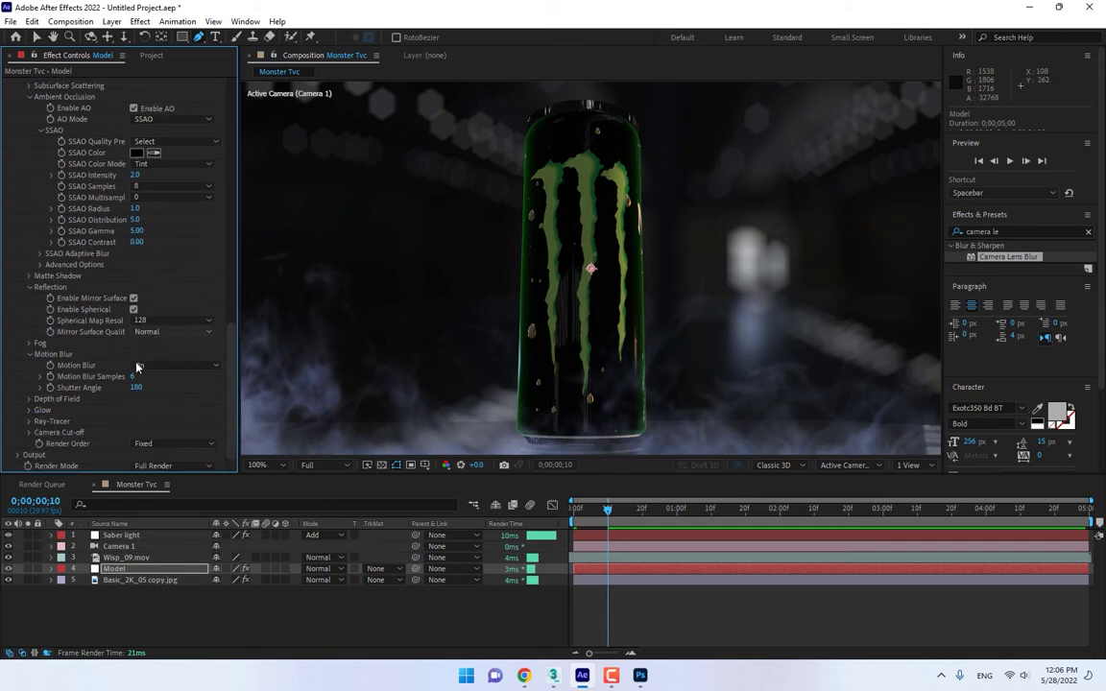
scroll(133, 362, "up", 1)
scroll(81, 198, "up", 3)
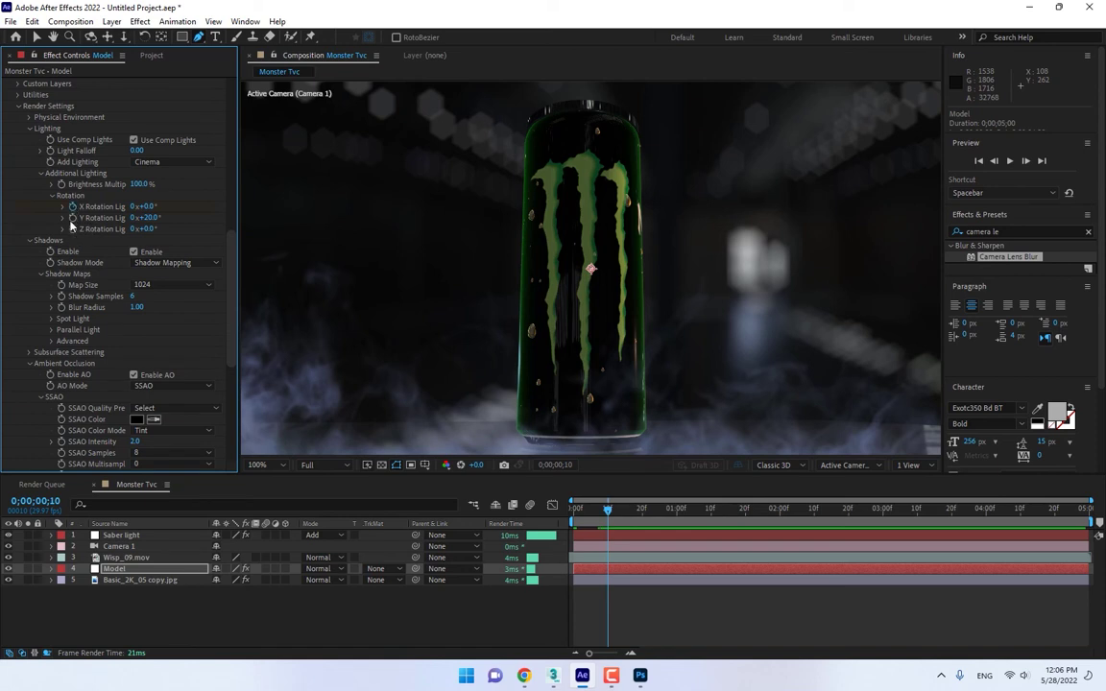
- At 0;00;01;00, set the additional lighting rotation to 126° on X, 1x+259° on Y and -52° on Z
left_click(672, 527)
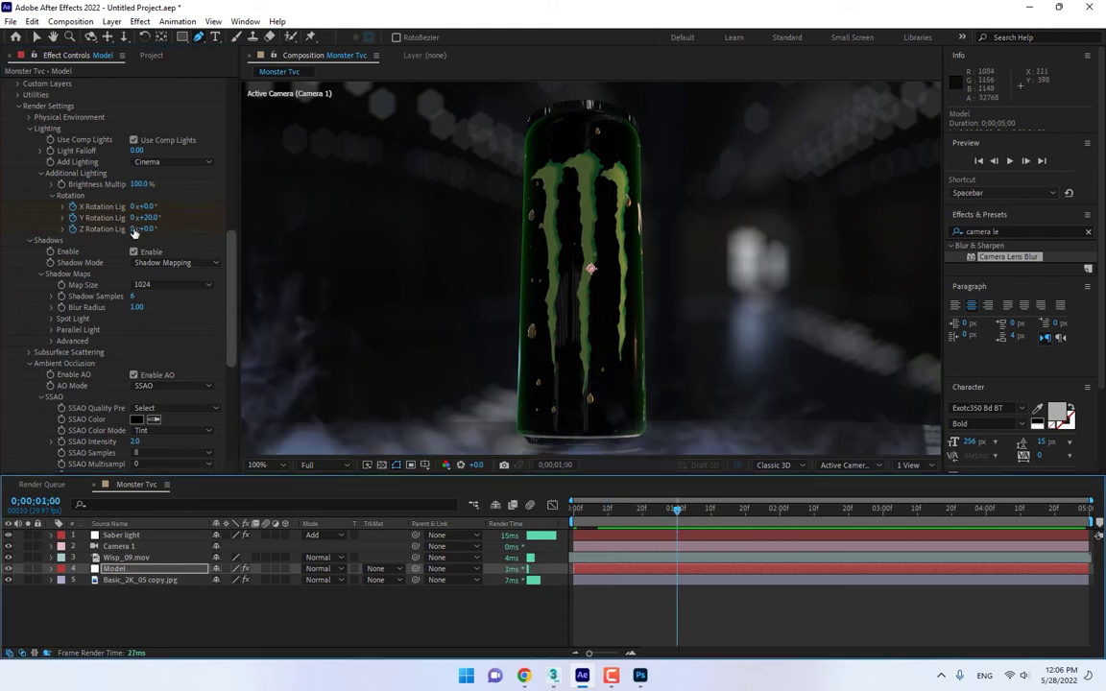
left_click_drag(144, 206, 187, 222)
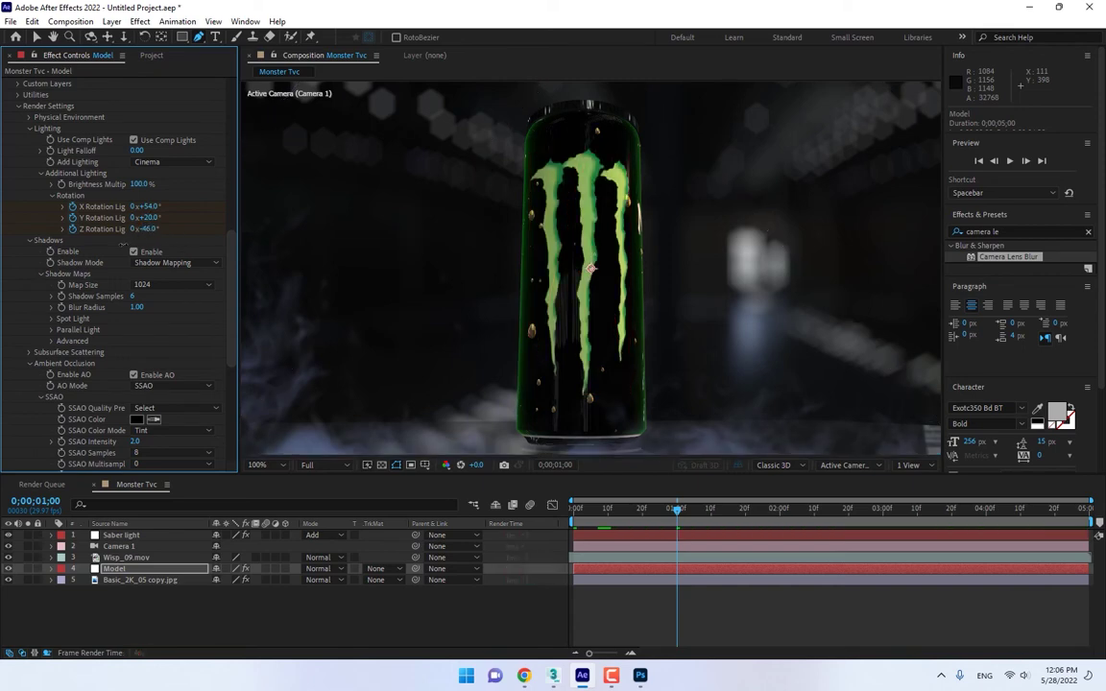
left_click_drag(144, 230, 161, 221)
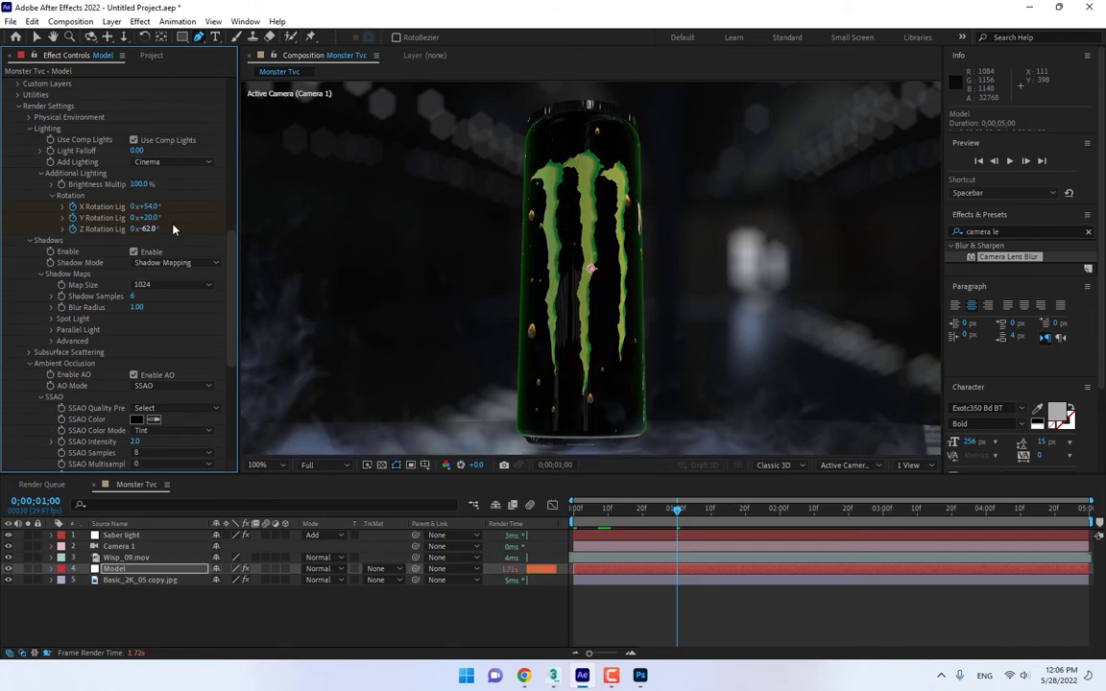
mouse_move(145, 229)
left_mouse_down()
mouse_move(192, 229)
mouse_move(120, 229)
left_mouse_up()
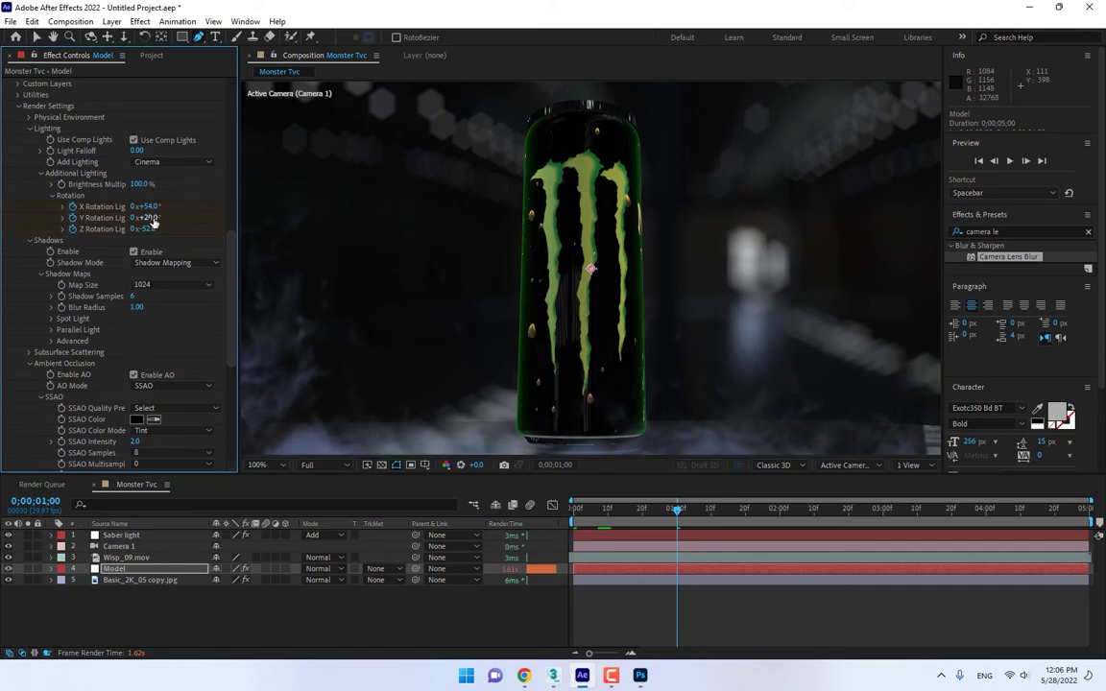
left_click_drag(144, 218, 517, 243)
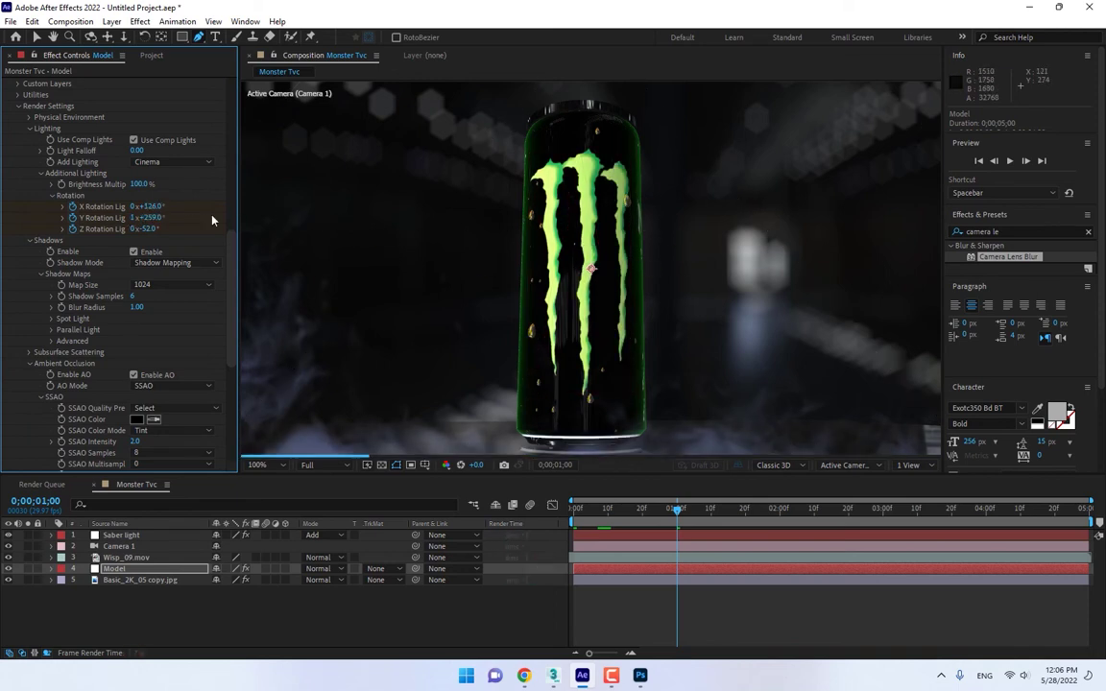
left_click_drag(144, 207, 526, 277)
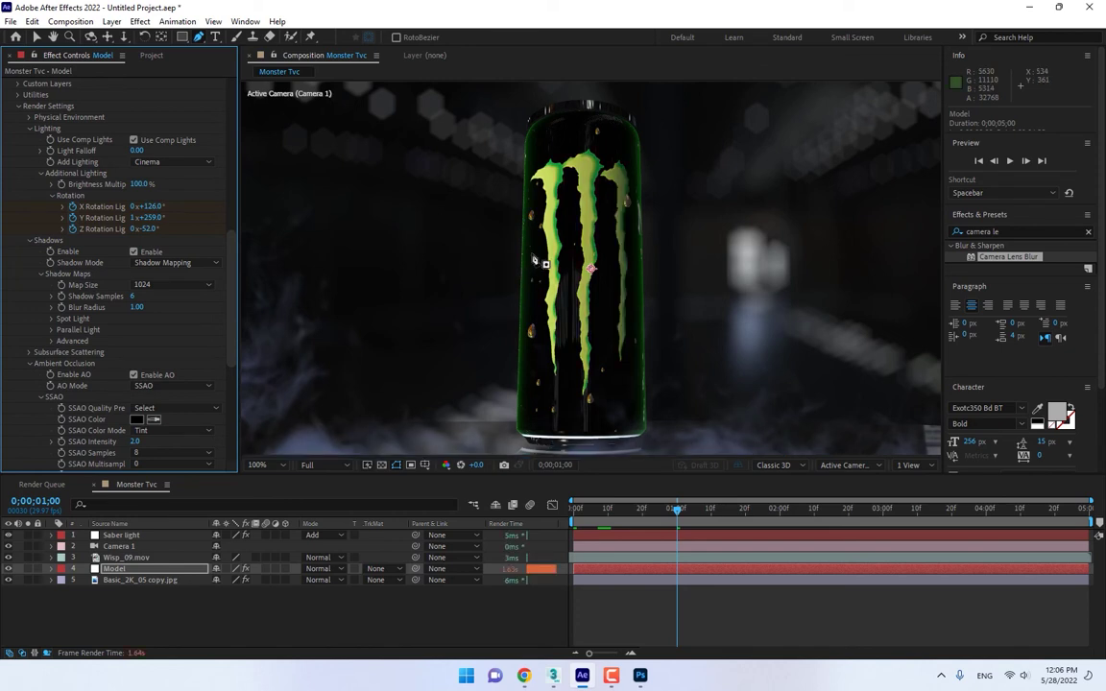
- Scrub through the animation and shorten the work area to end at 0;00;03;11
left_click(724, 602)
left_click_drag(672, 515, 885, 508)
key("comma")
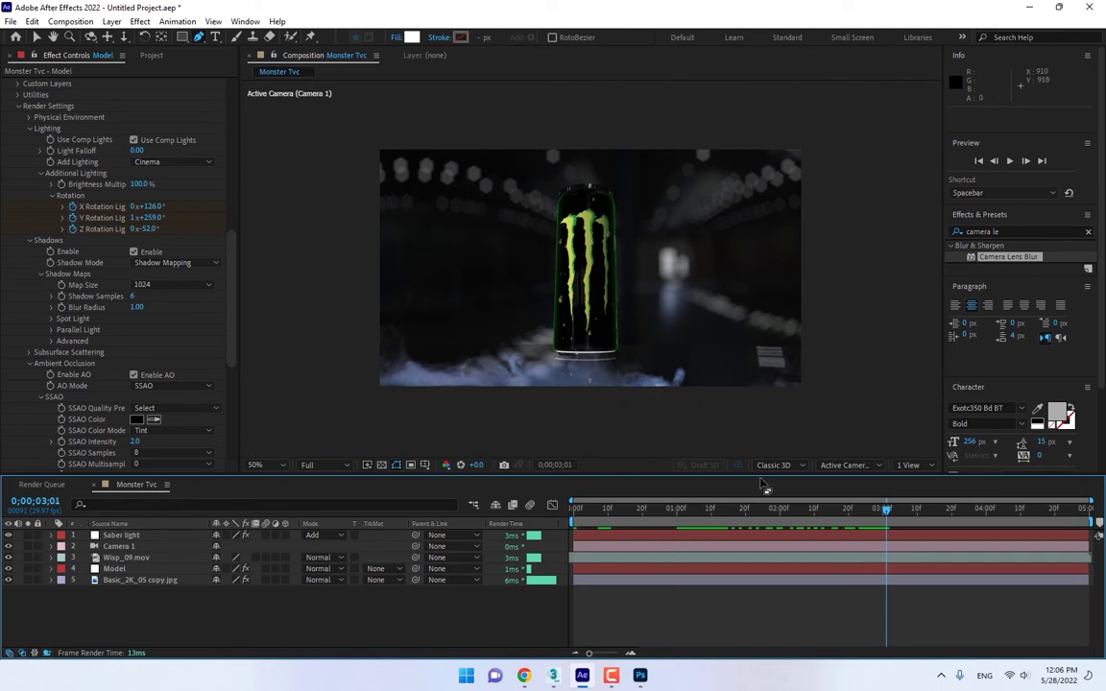
left_click_drag(886, 518, 926, 518)
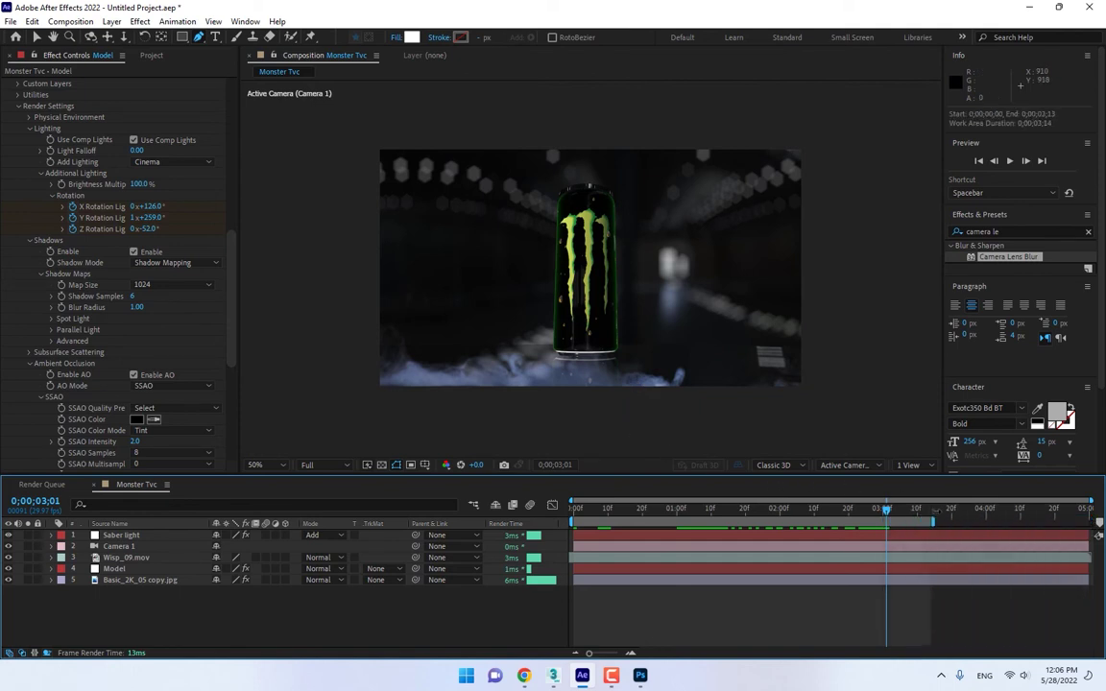
- Fit the composition in the viewer and preview the animation from the first frame
key("Home")
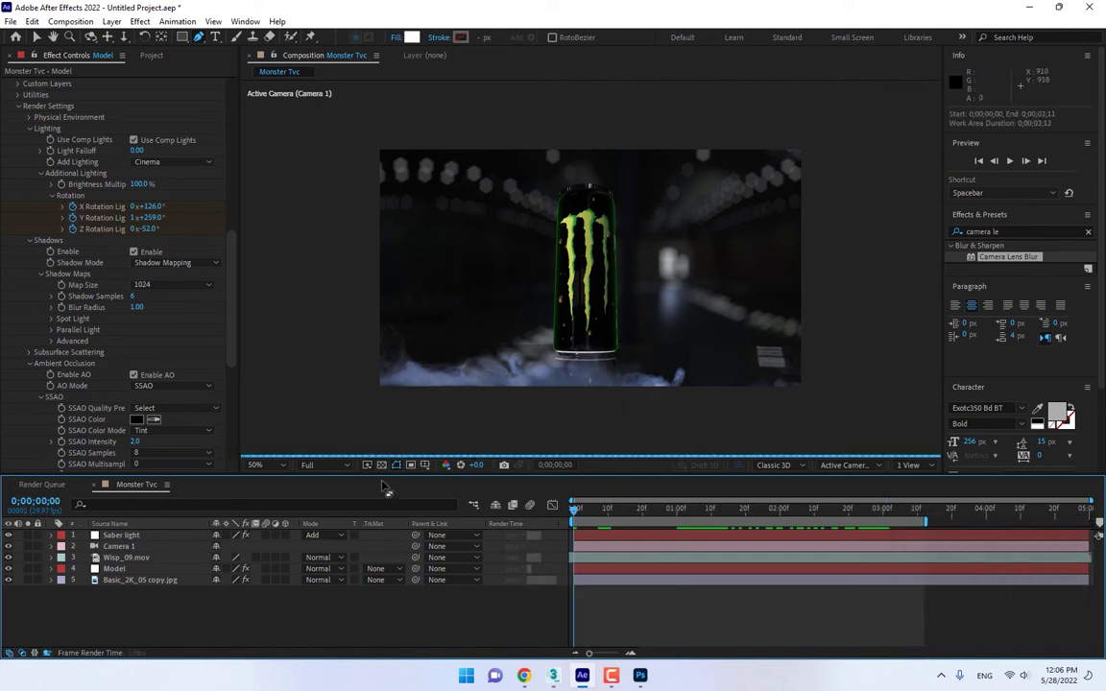
left_click(254, 464)
left_click(268, 242)
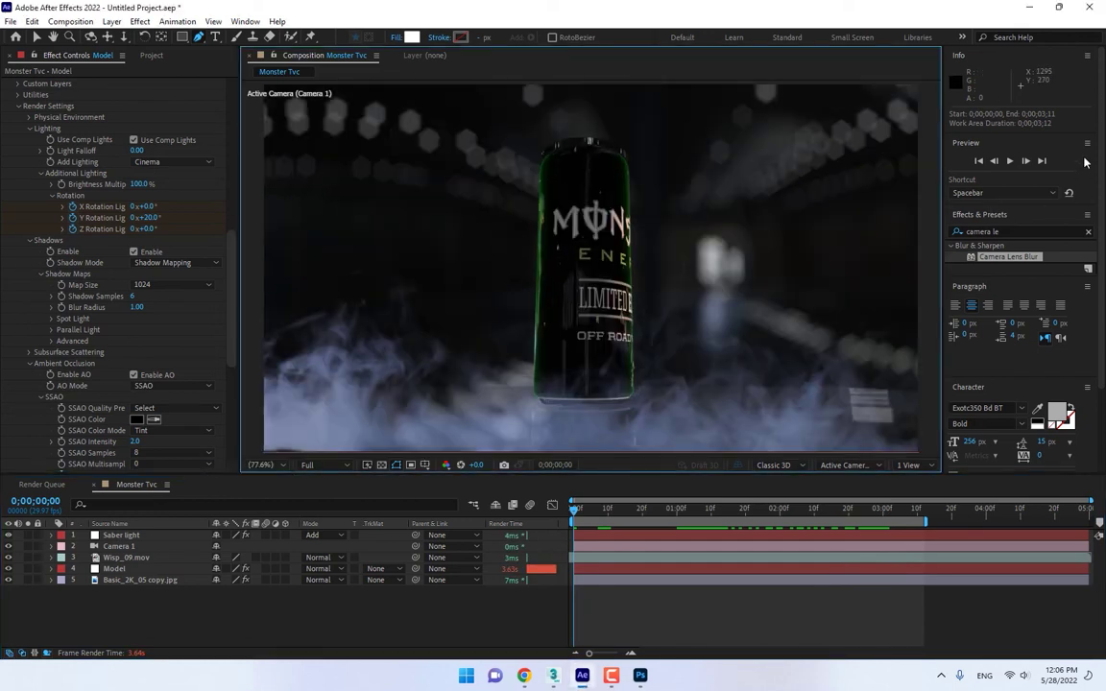
left_click(1006, 161)
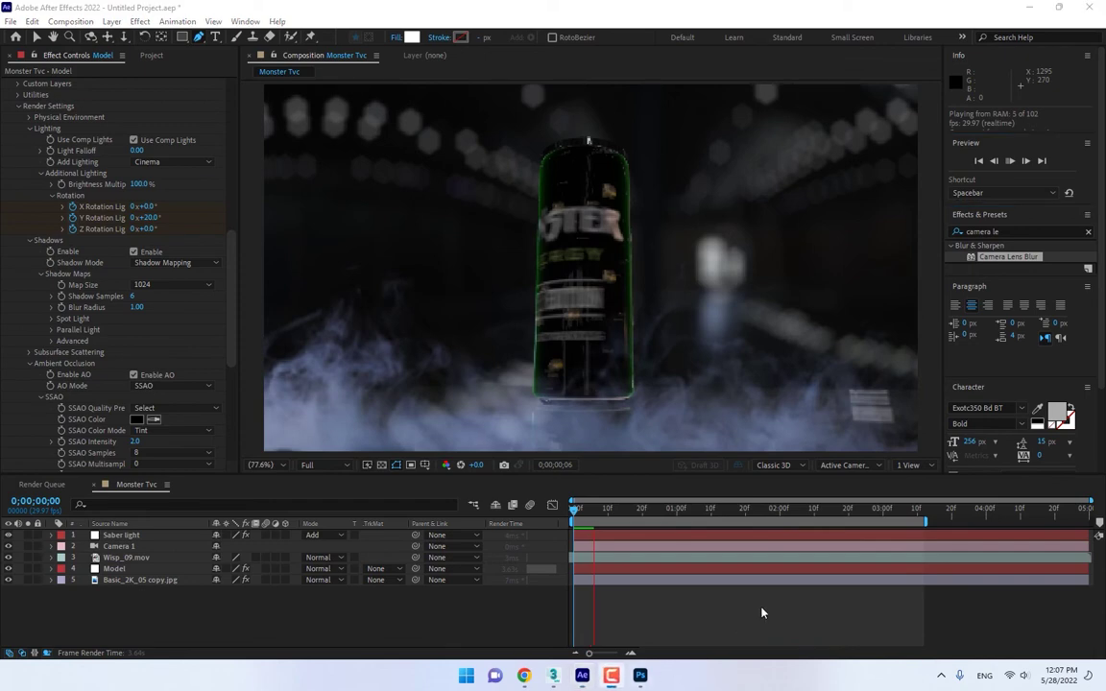
key("space")
- Move the Model's final lighting X and Z rotation keyframes to 0;00;03;10 and its 10-frame rotation keyframes to about 0;00;00;16
left_click(703, 570)
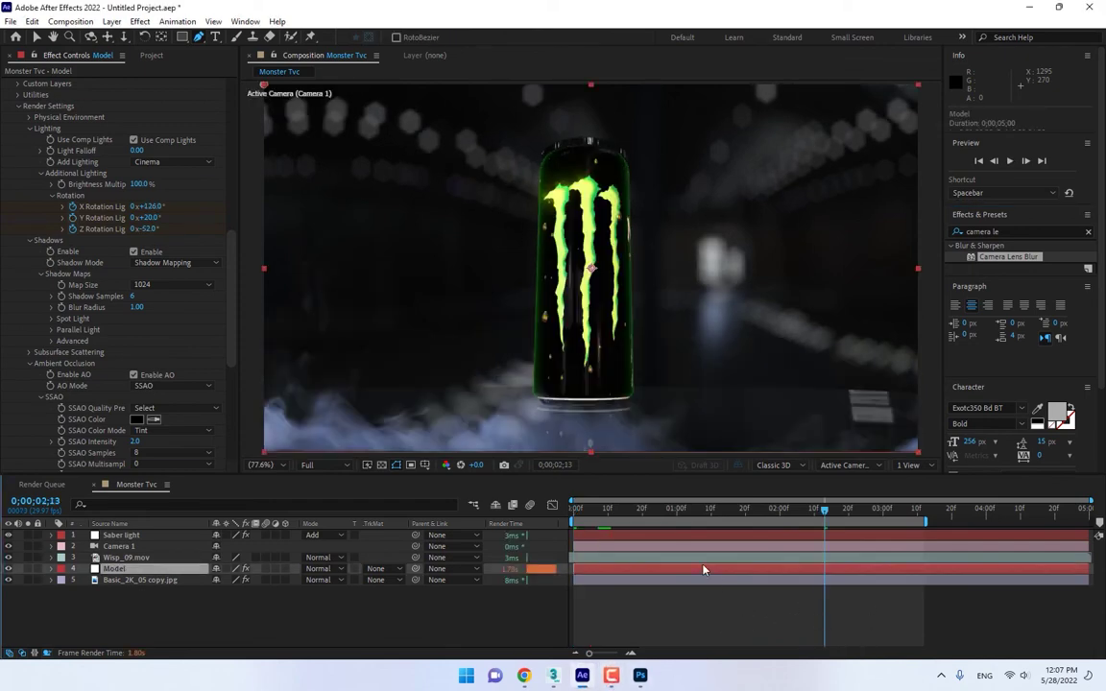
key("u")
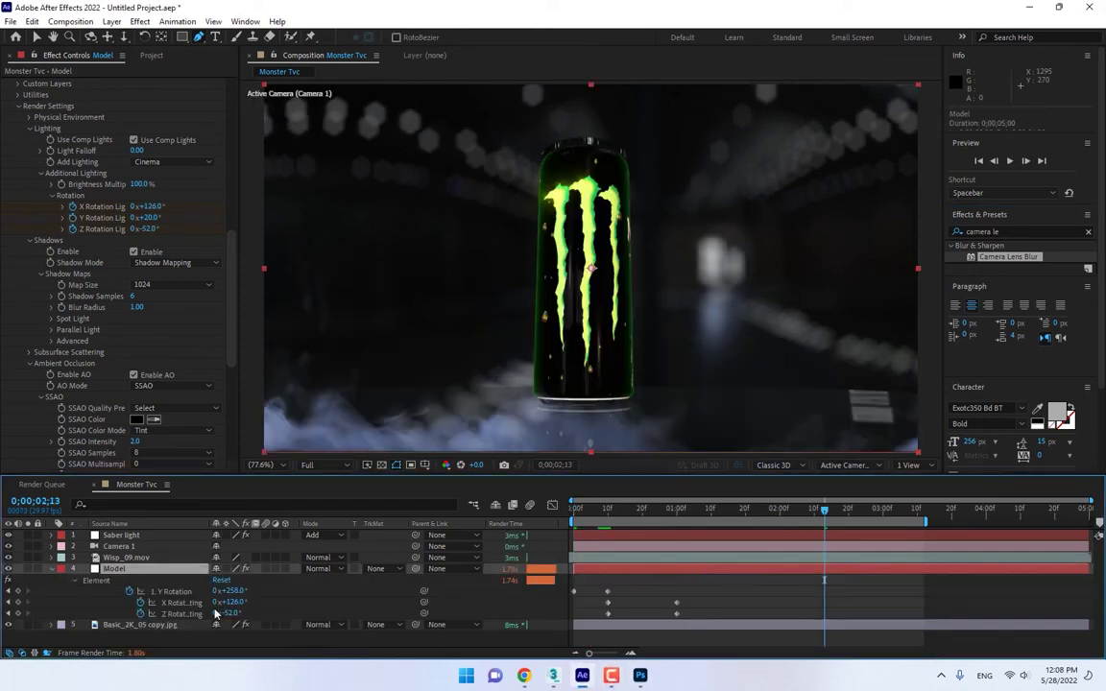
left_click_drag(725, 592, 920, 615)
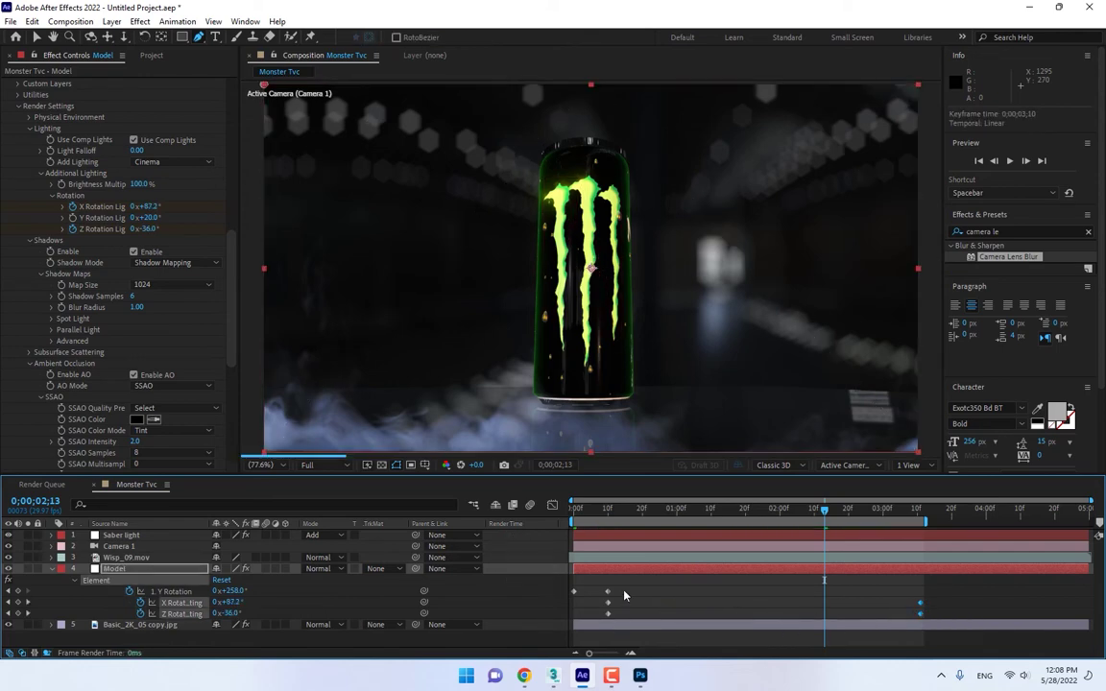
mouse_move(625, 589)
left_mouse_down()
mouse_move(605, 620)
mouse_move(591, 612)
mouse_move(629, 613)
left_mouse_up()
left_click(631, 510)
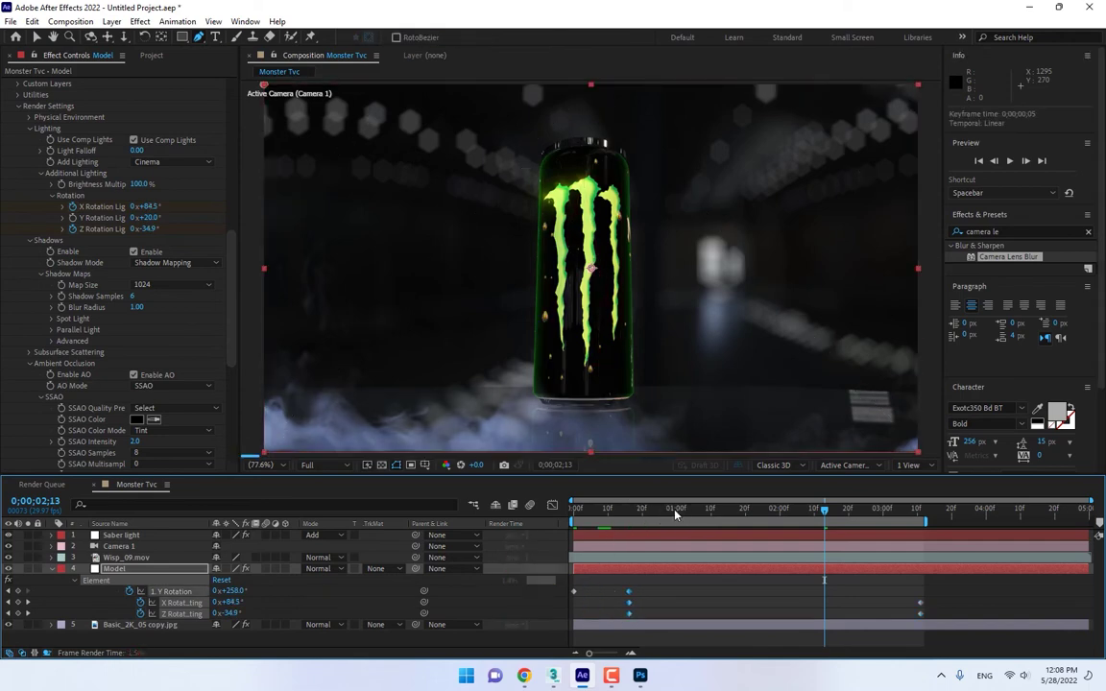
left_click_drag(631, 511, 702, 516)
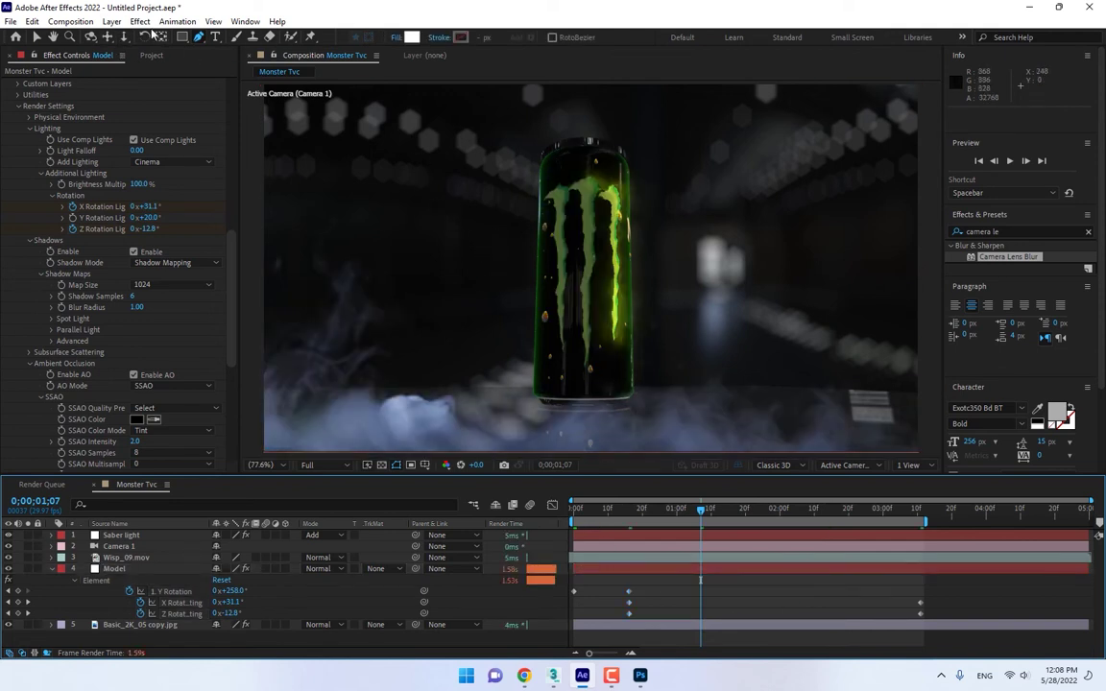
- Add a text layer reading "Monster" in the composition beside the can
left_click(215, 37)
left_click(761, 320)
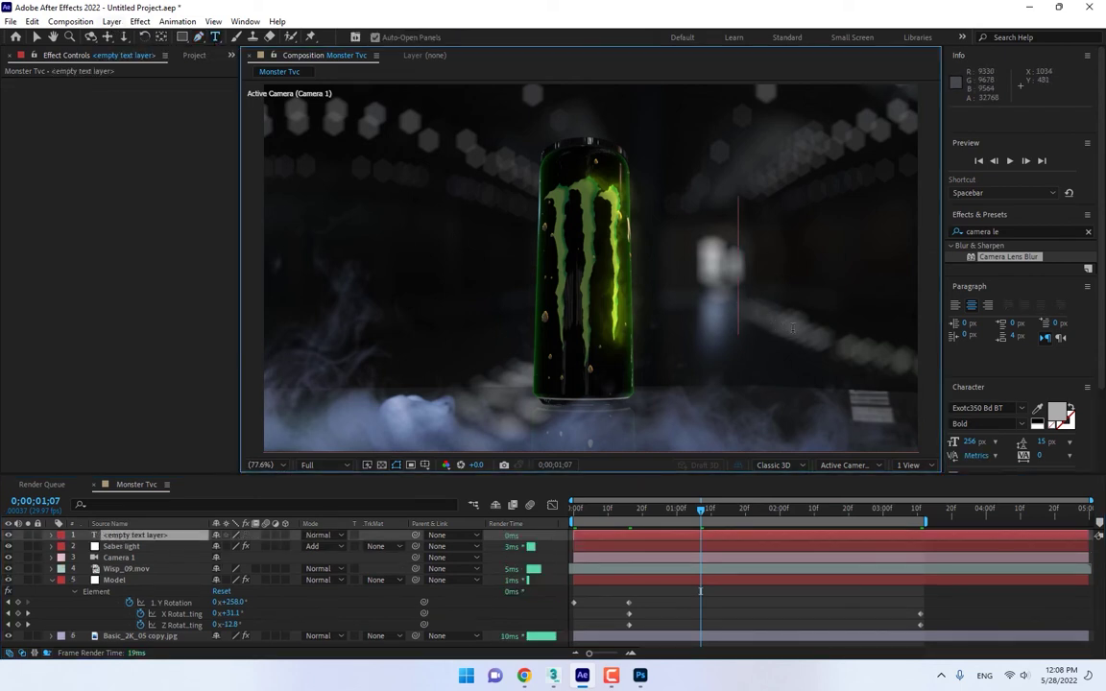
type("Monster")
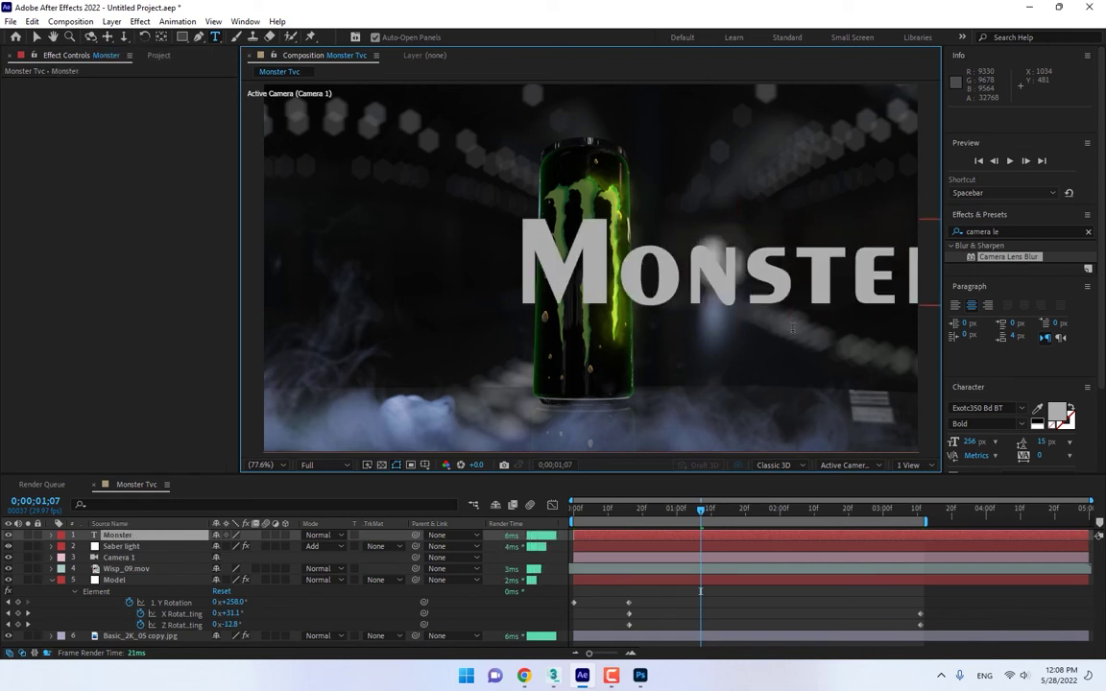
- Select the whole Monster title, clear the effects search and try the Freehand521 BT font
key("ctrl+a")
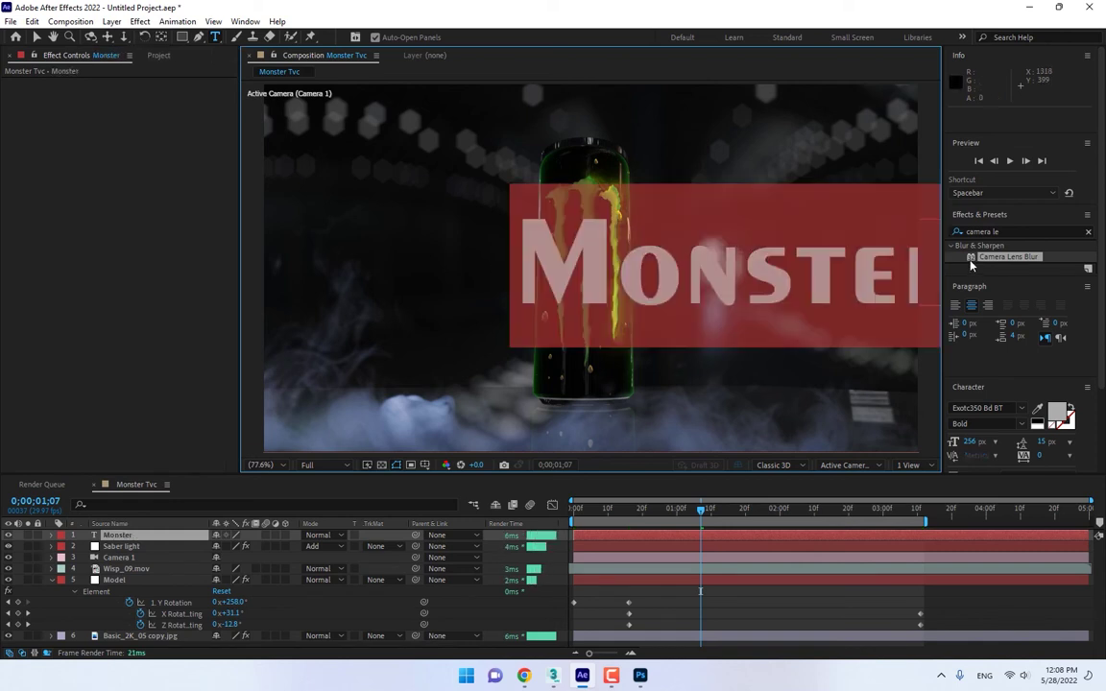
left_click(1088, 232)
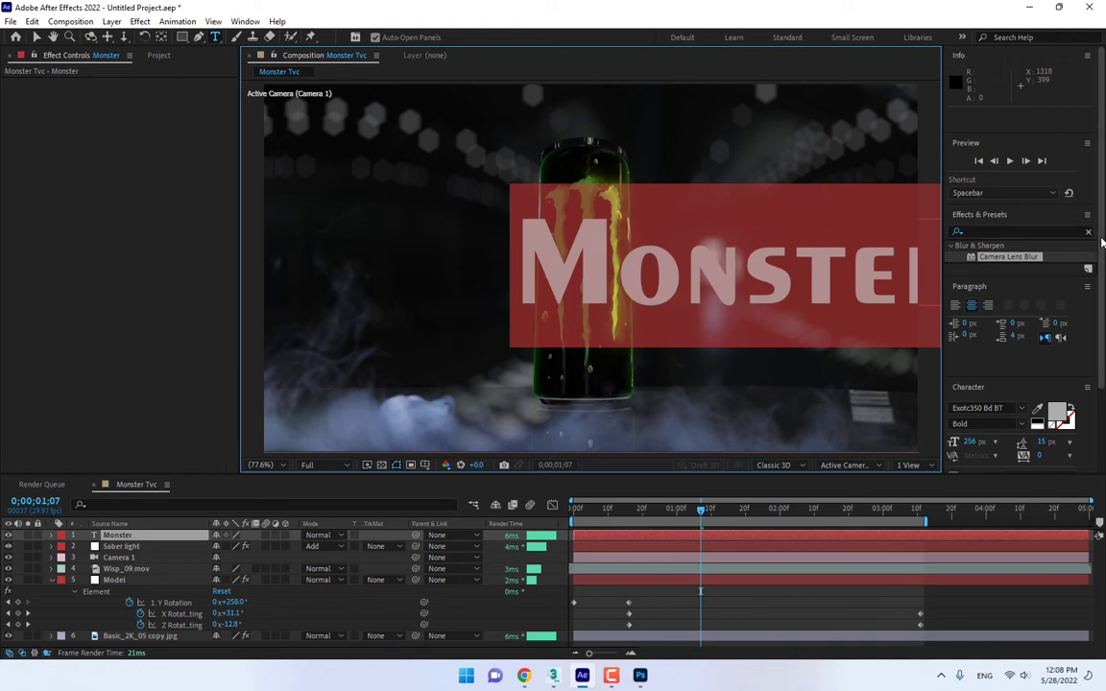
scroll(1104, 413, "down", 3)
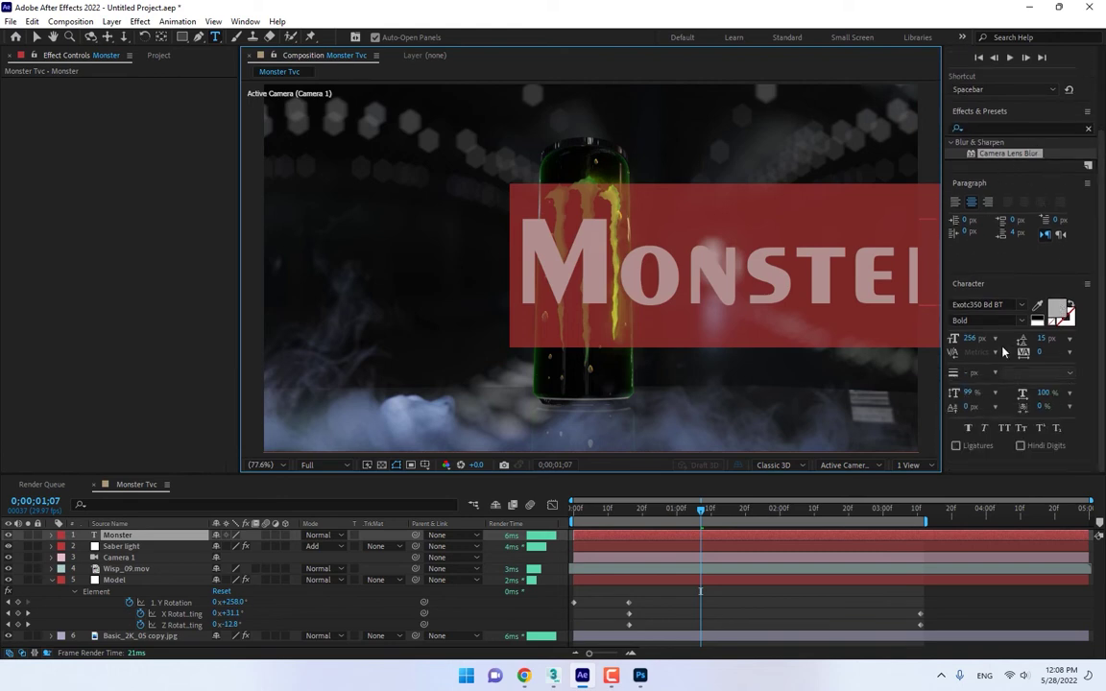
left_click(984, 304)
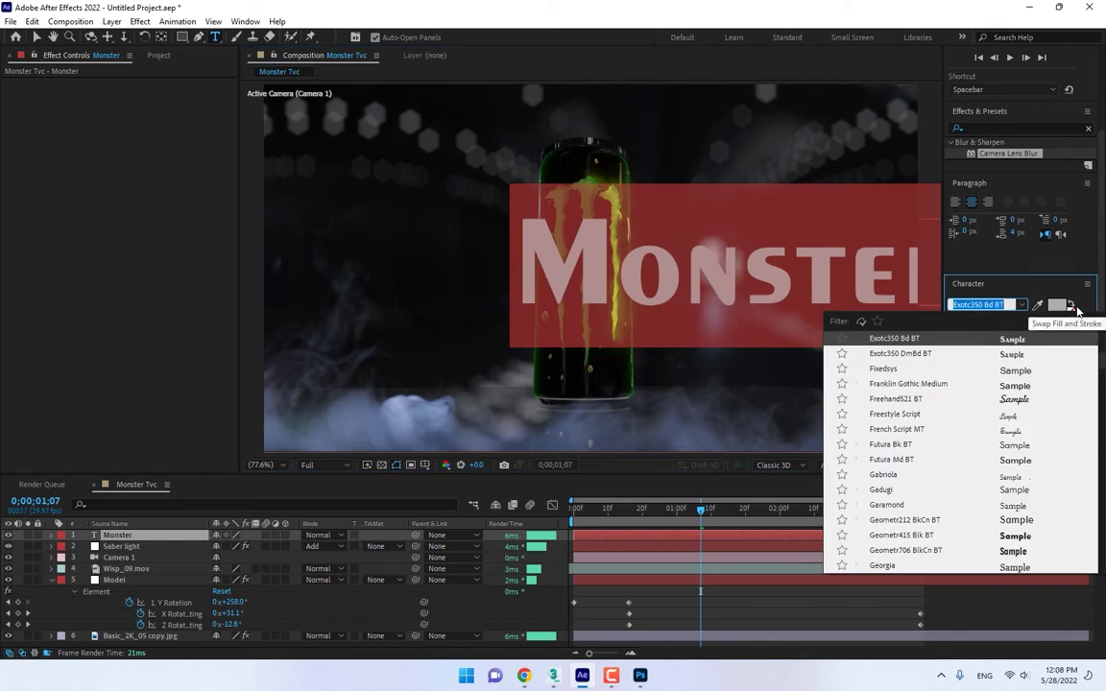
left_click(1013, 399)
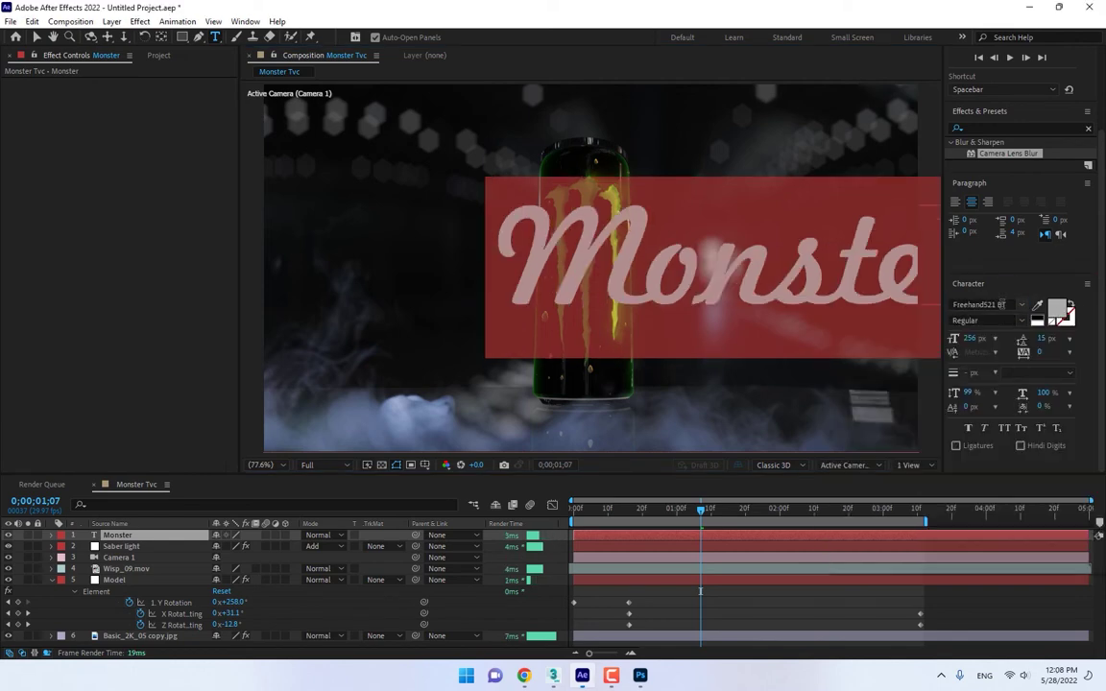
- Browse further fonts on the title and set it to Humnst777 BlkCn BT
left_click(984, 304)
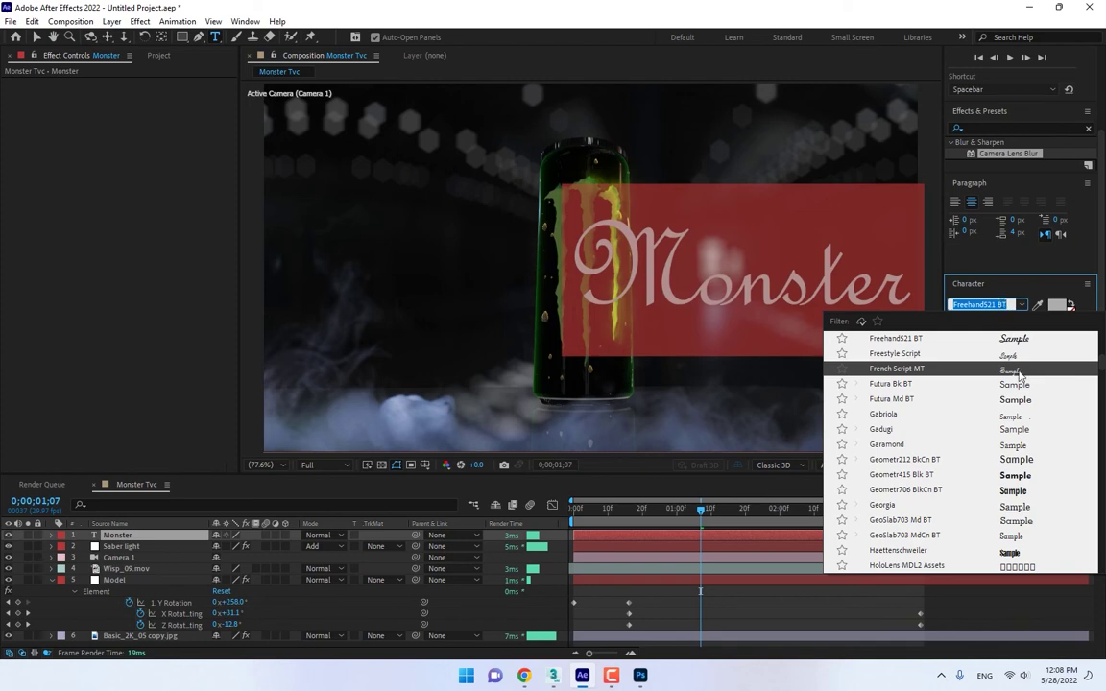
key("Down")
key("Down")
key("Down")
key("Down")
key("Down")
key("Down")
key("Down")
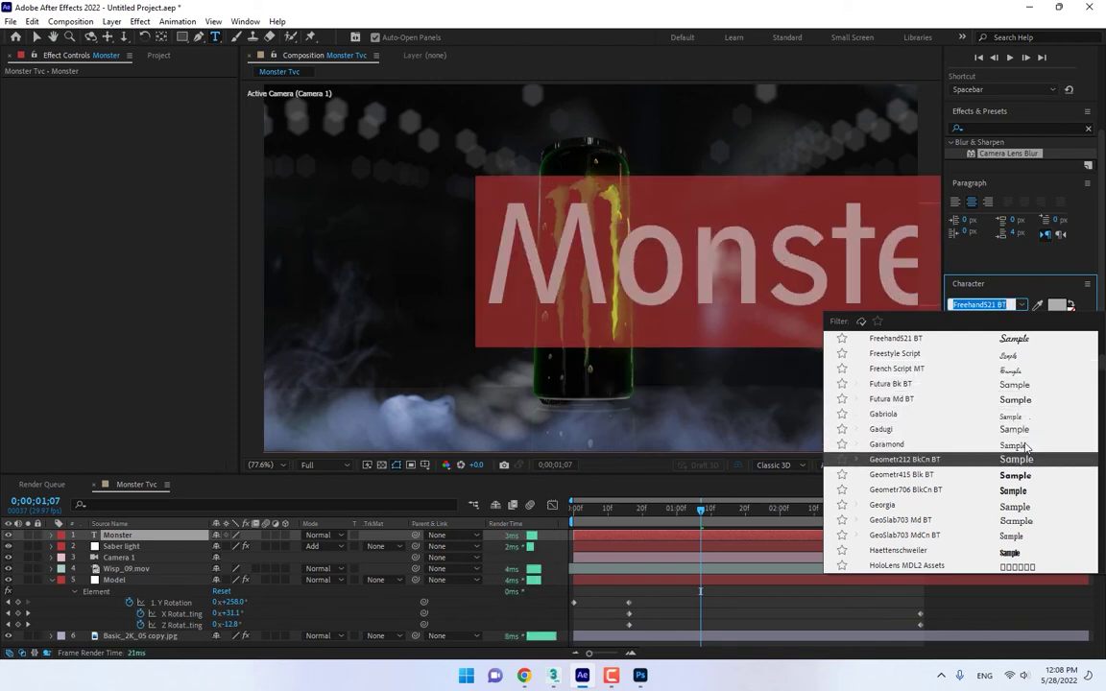
key("Down")
key("Down")
key("Down")
key("Down")
key("Down")
key("Down")
key("Down")
key("Down")
key("Down")
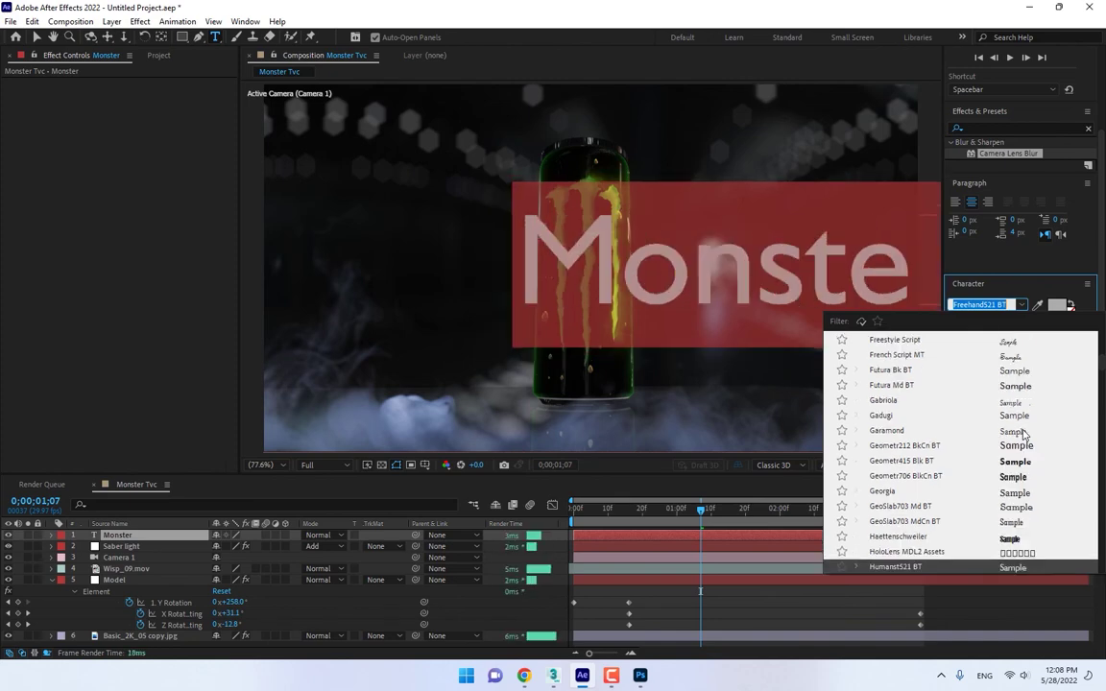
key("Down")
key("Down")
key("Down")
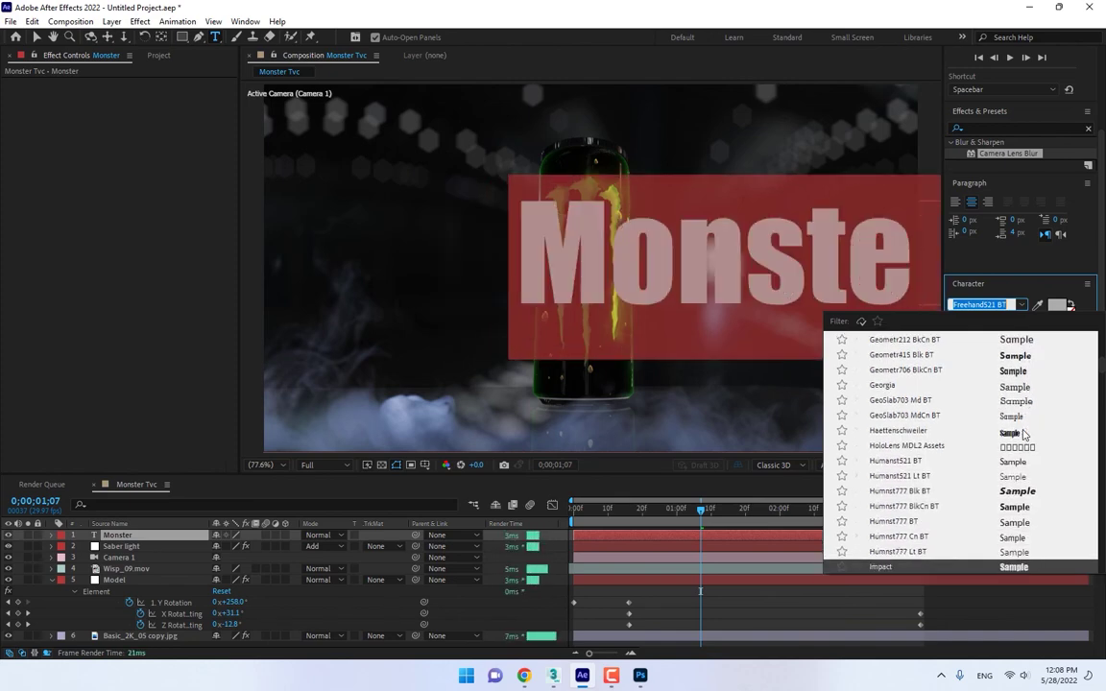
key("Up")
key("Up")
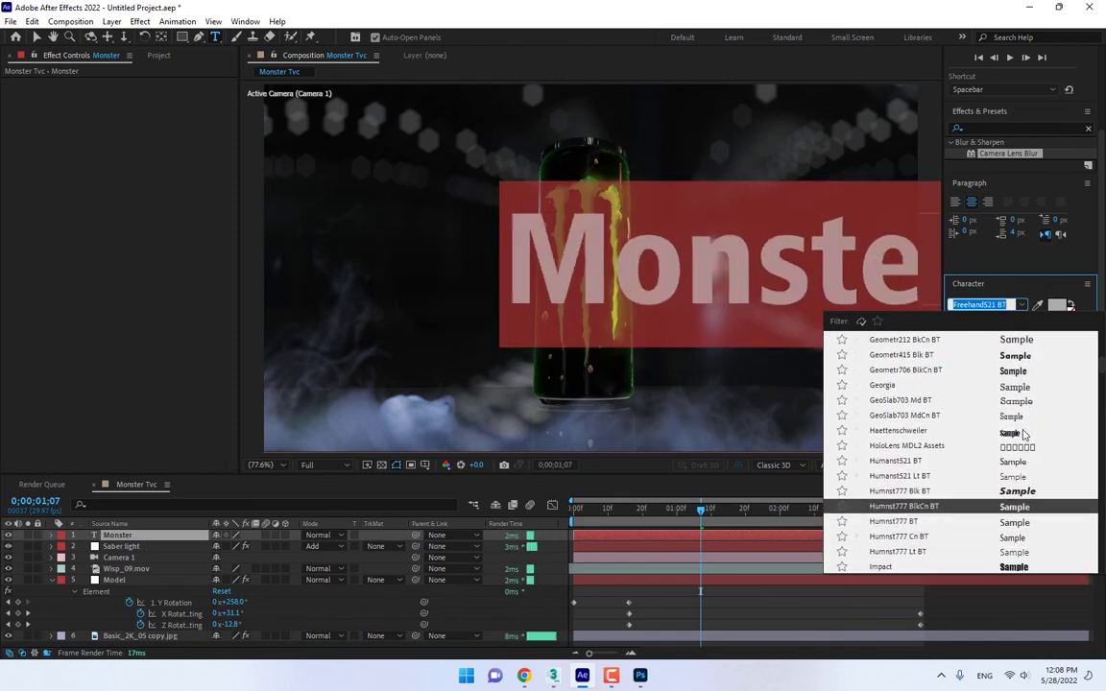
left_click(1019, 506)
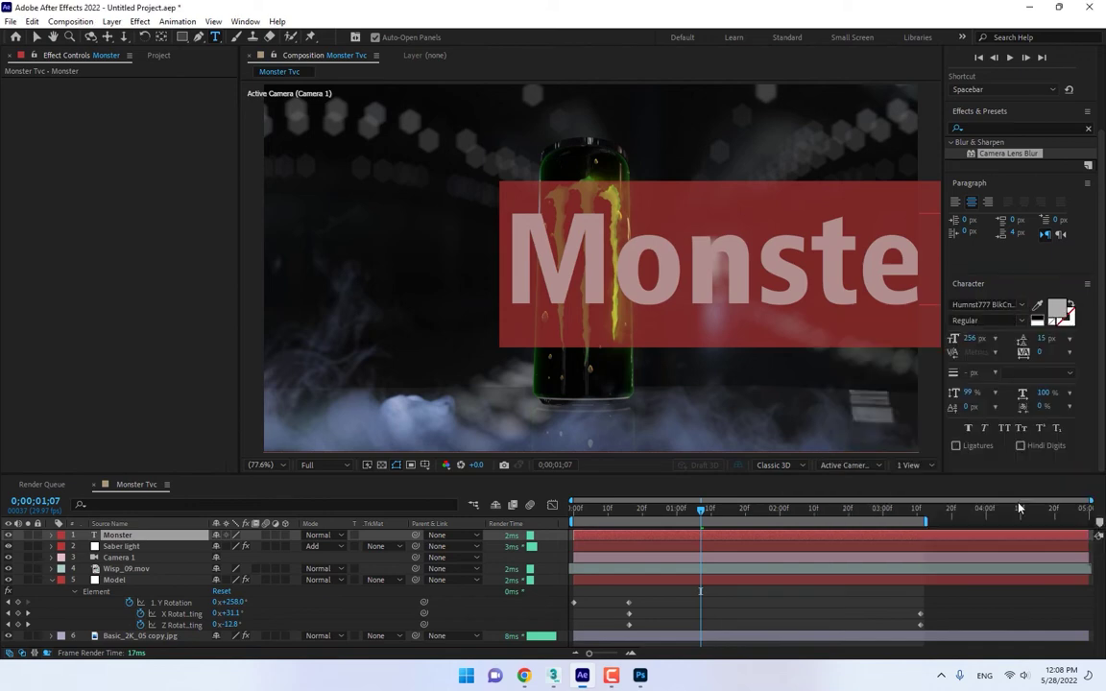
- Set the Monster title's font size to 117 px and move it down and right, clear of the can
left_click_drag(970, 338, 869, 380)
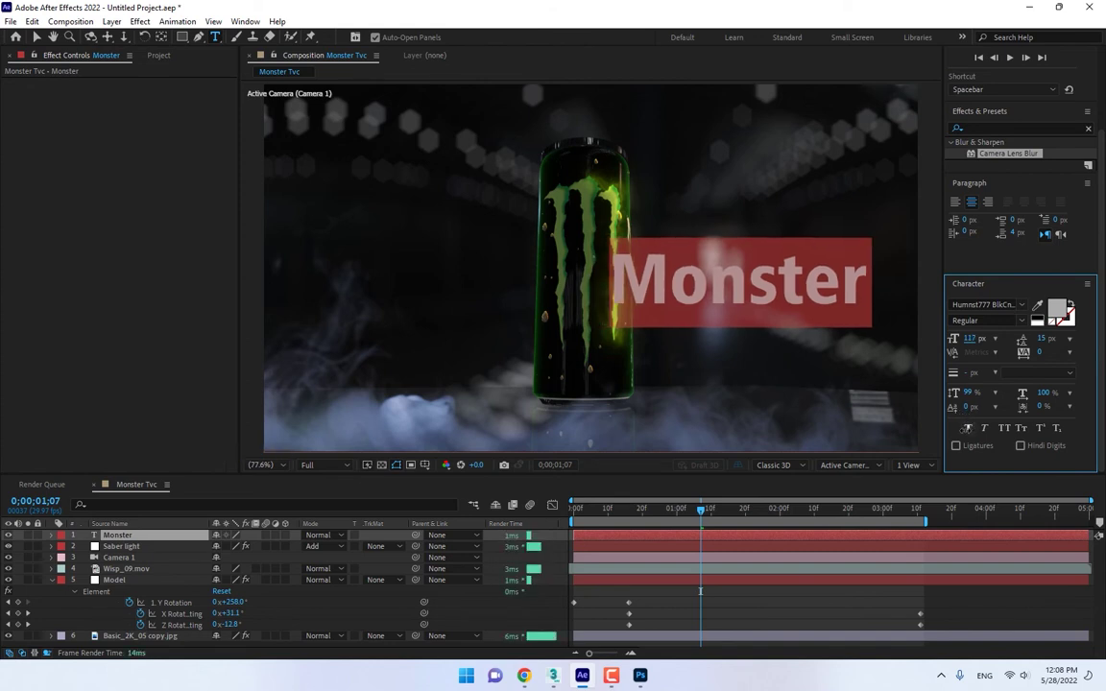
left_click(37, 38)
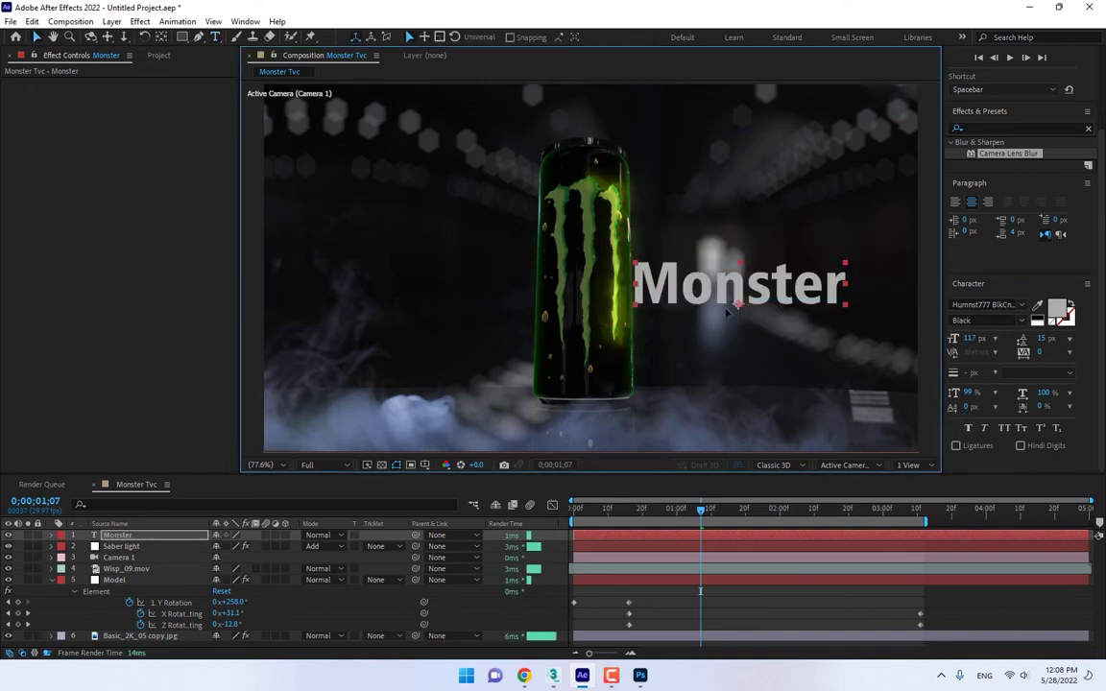
left_click_drag(739, 288, 768, 310)
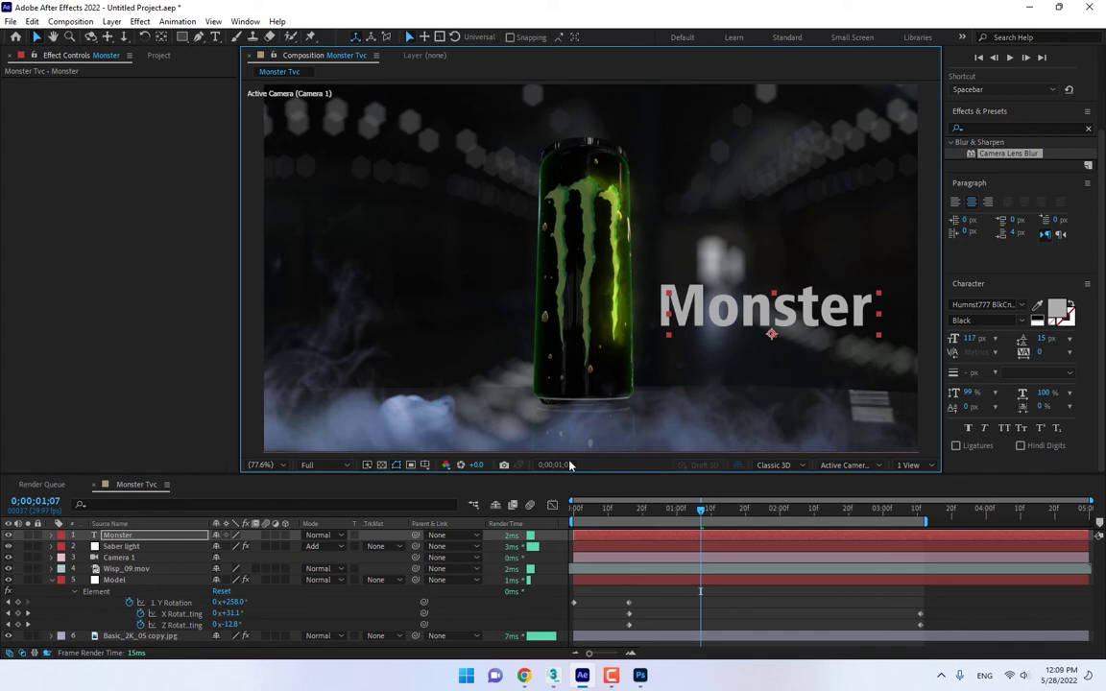
- Duplicate the Saber light layer and set the copy's core type to Text Layer with Monster as its text source
left_click(123, 547)
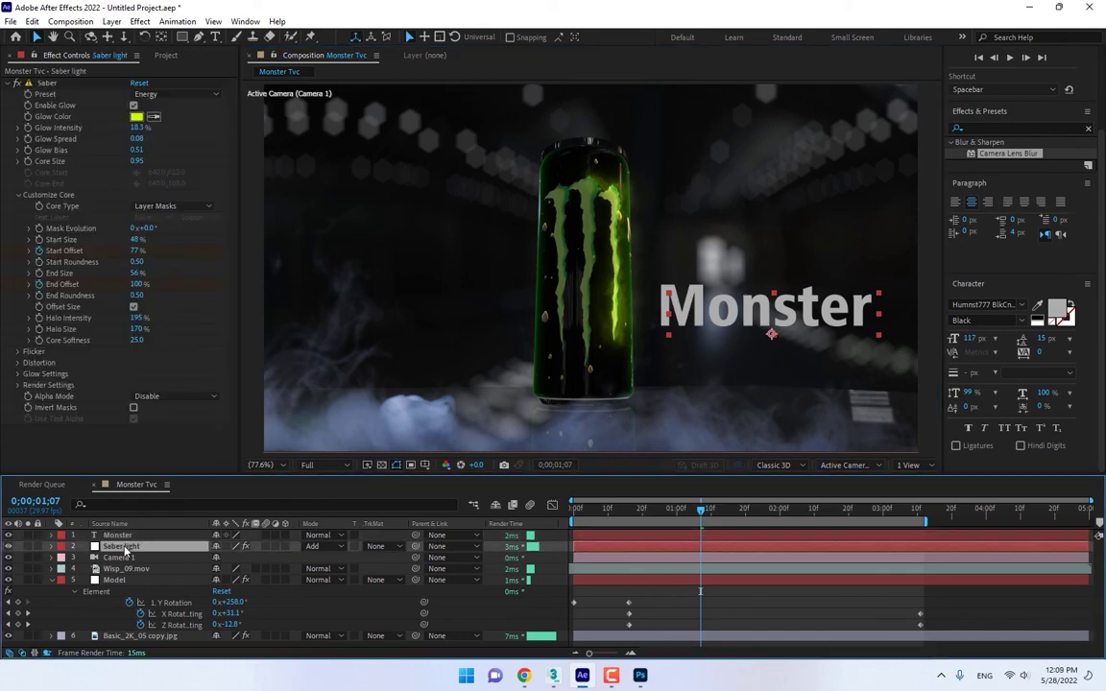
key("ctrl+d")
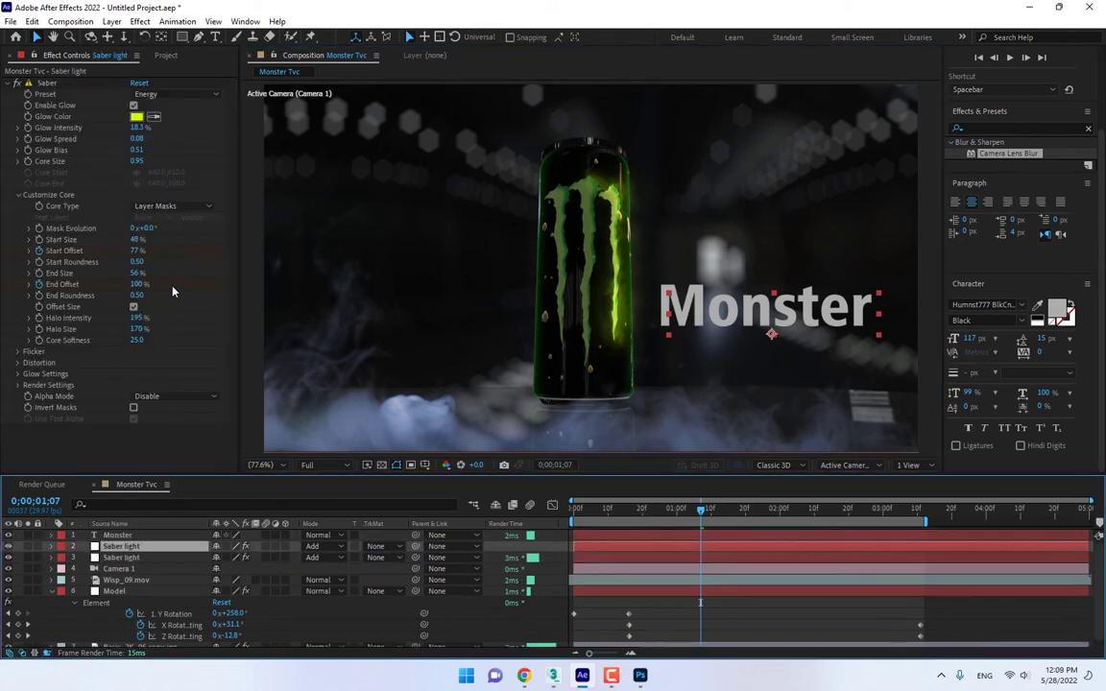
left_click(172, 206)
left_click(172, 248)
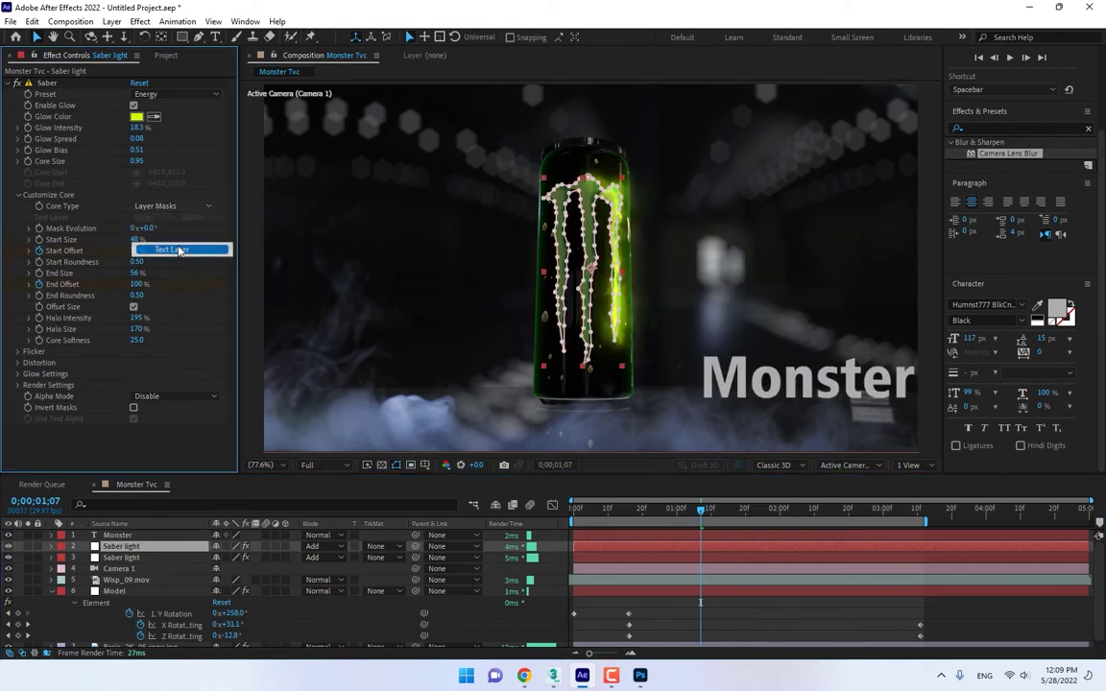
left_click(158, 217)
left_click(183, 253)
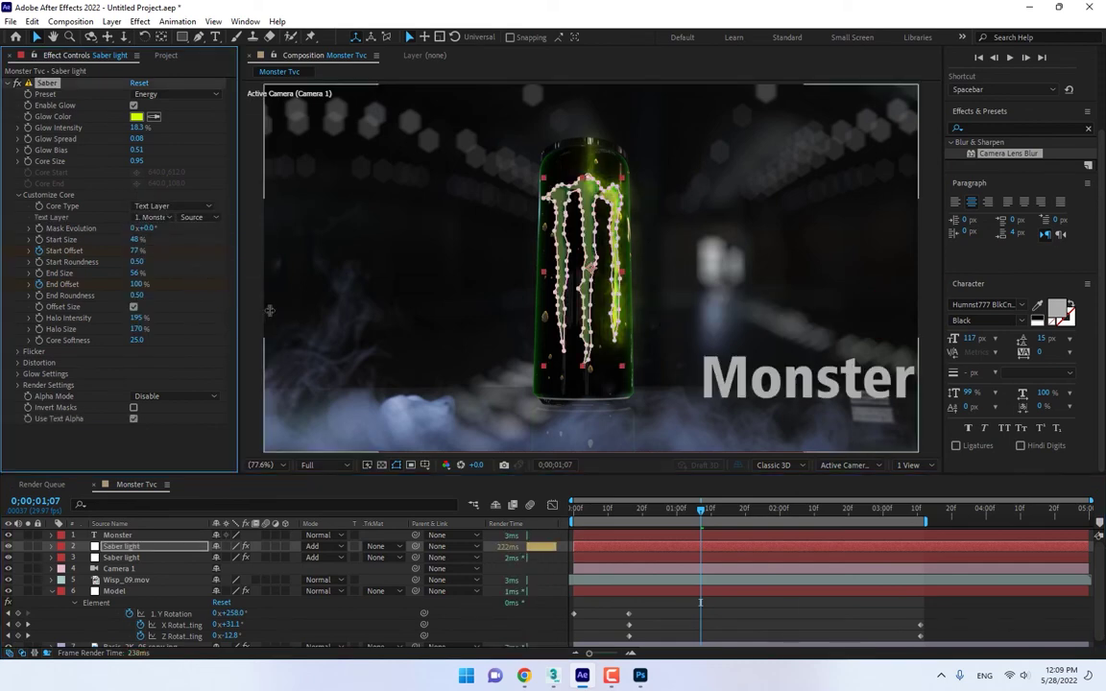
- Hide the Monster text layer, remove the Saber copy's Start and End Offset keyframes, and set its Start Offset to 0%
left_click(9, 535)
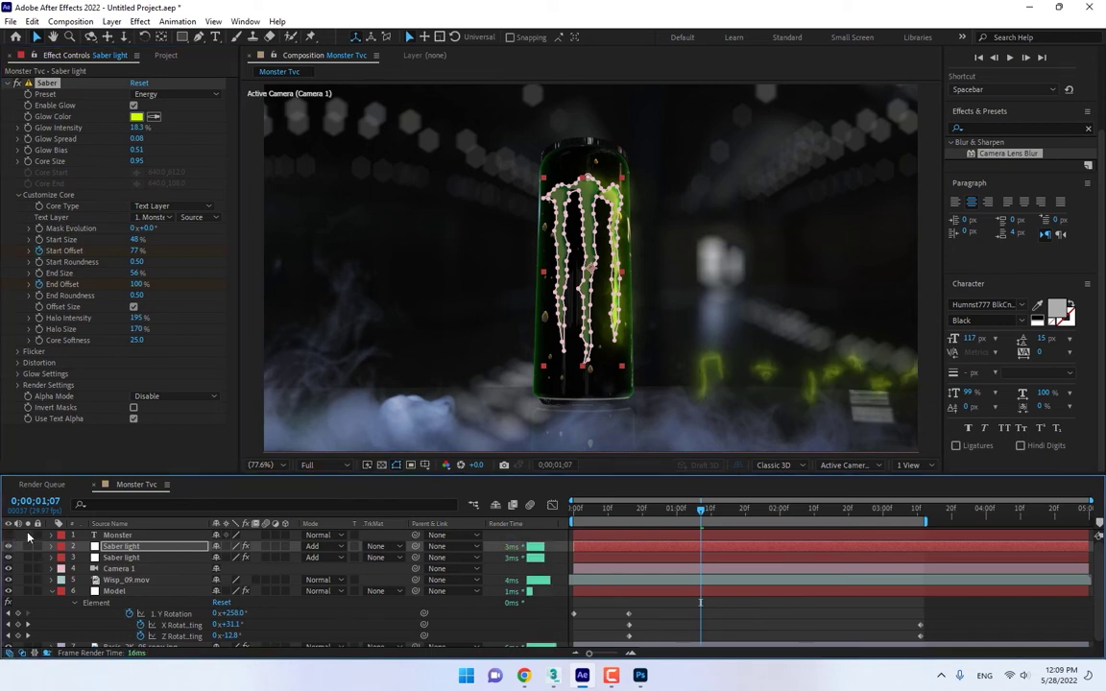
left_click(122, 547)
left_click(41, 252)
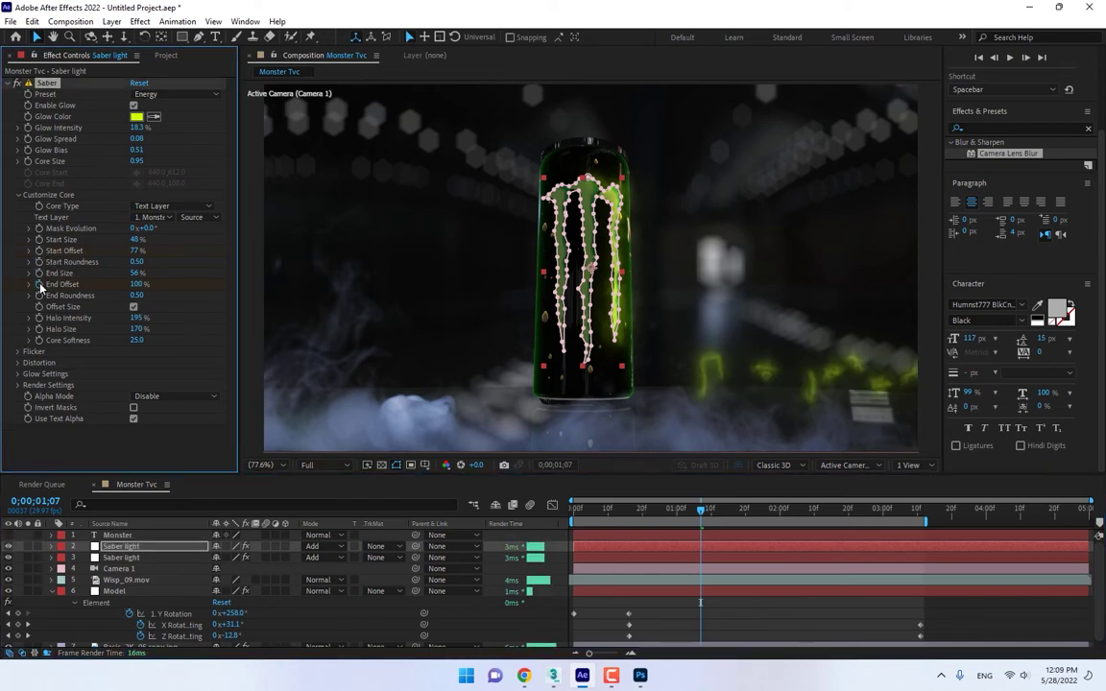
left_click_drag(137, 251, 200, 261)
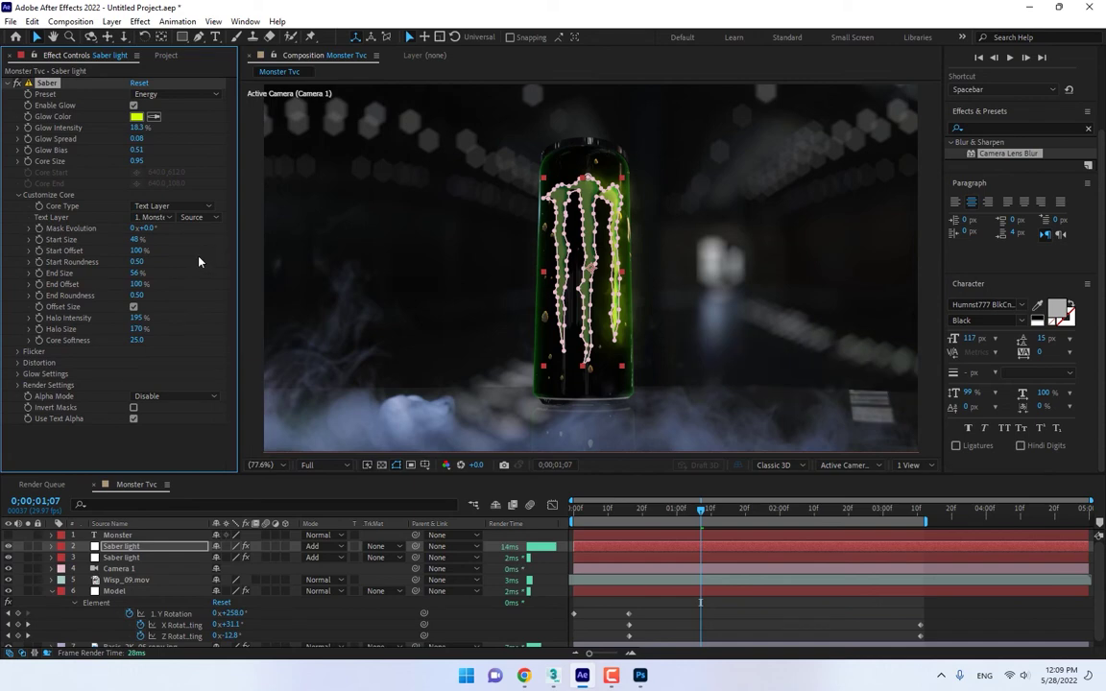
left_click(137, 250)
type("0")
key("Return")
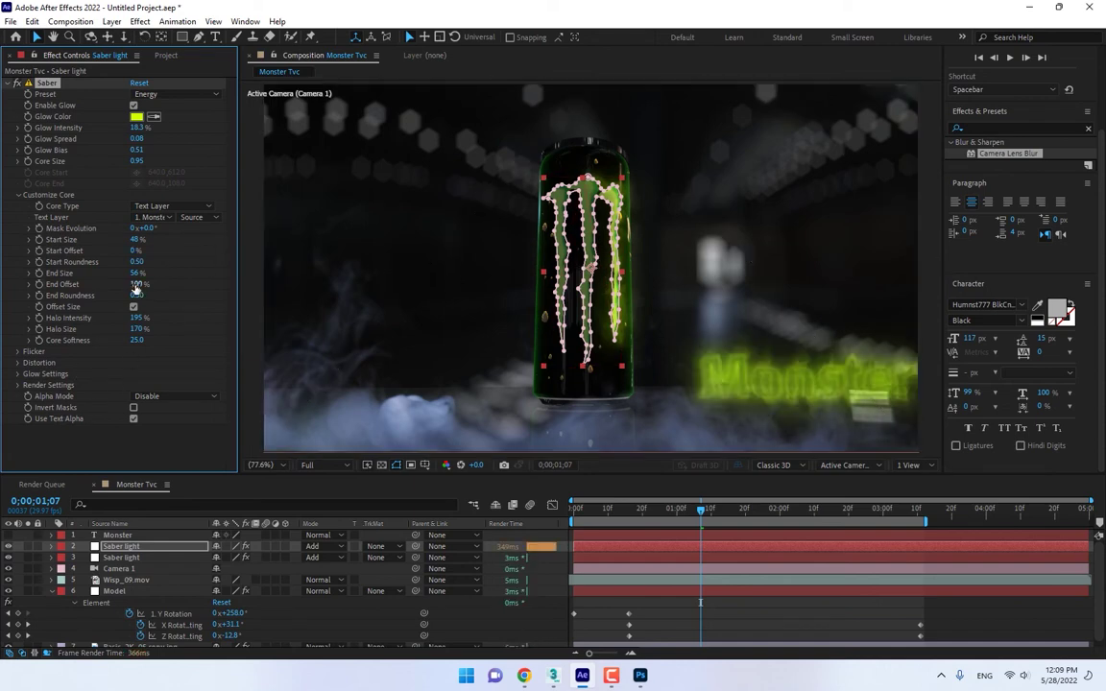
- Try the Electric preset on the Saber copy, settle on Fire and set the core size to 1.20
left_click(175, 93)
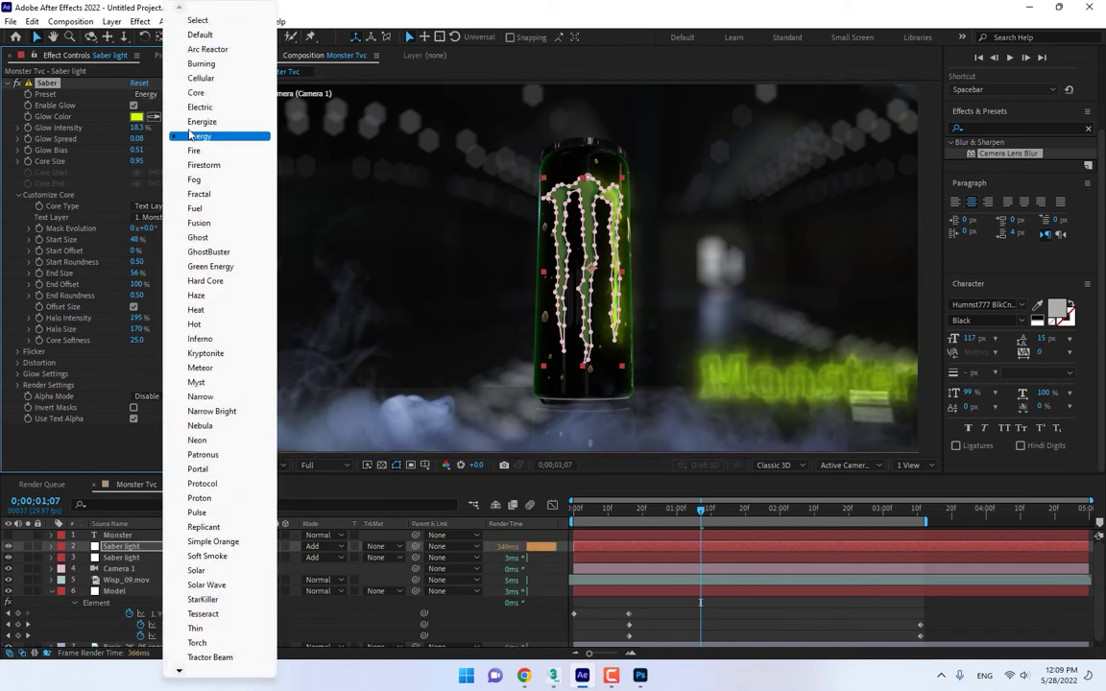
left_click(177, 106)
left_click(165, 93)
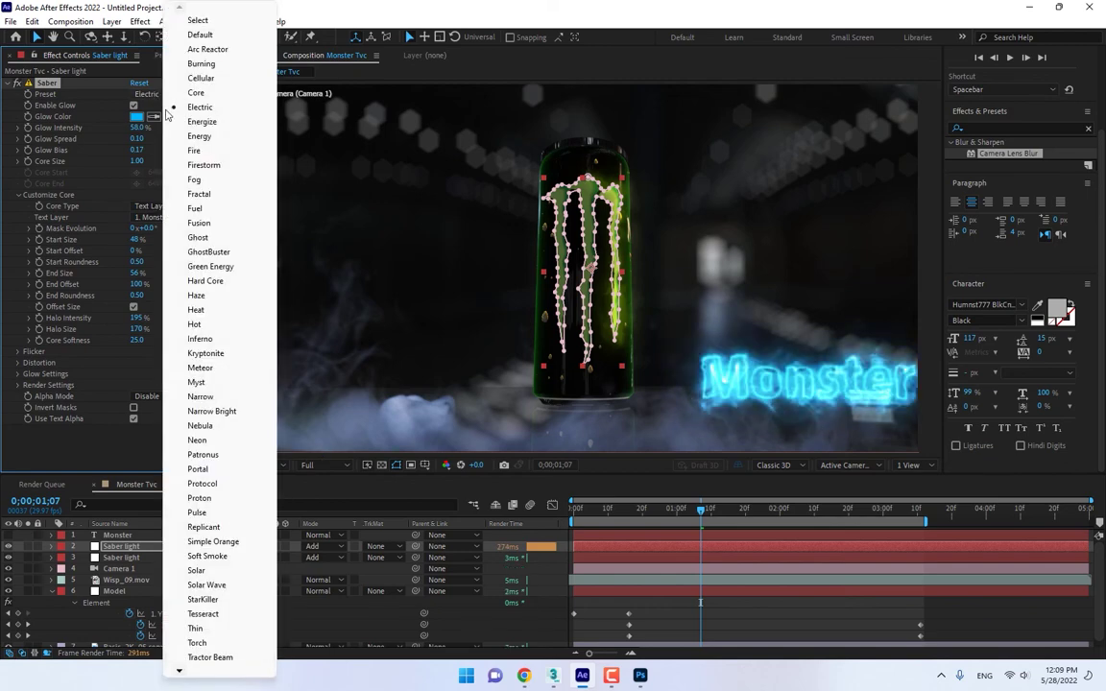
left_click(182, 151)
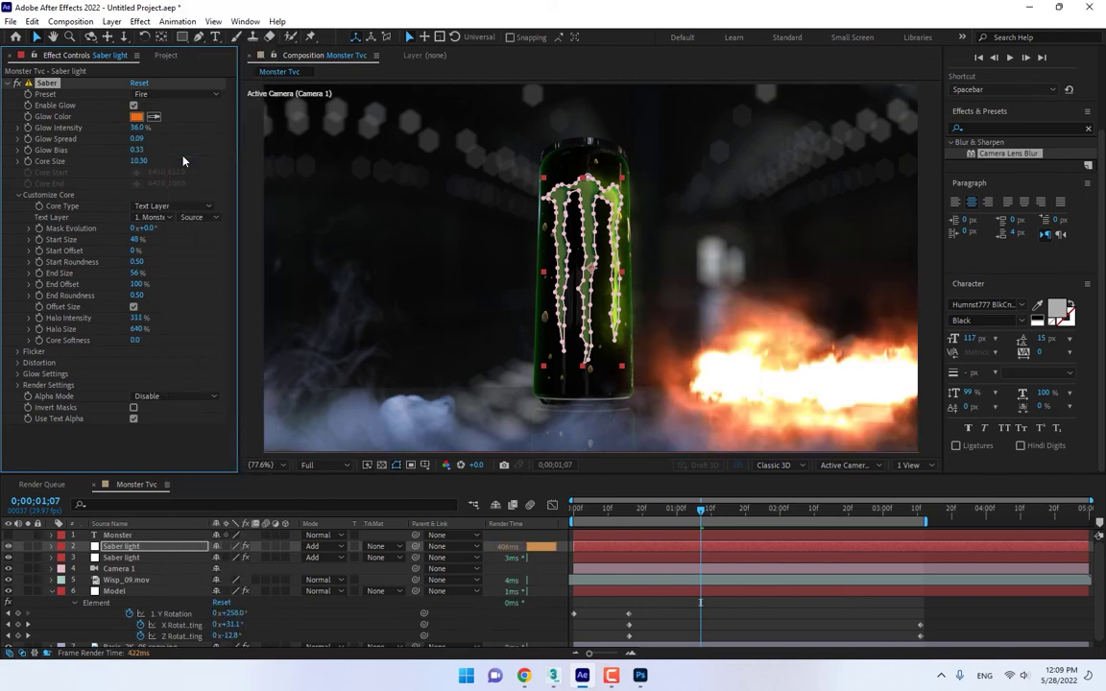
left_click(139, 161)
type("0.4")
key("Return")
left_click_drag(136, 229, 136, 223)
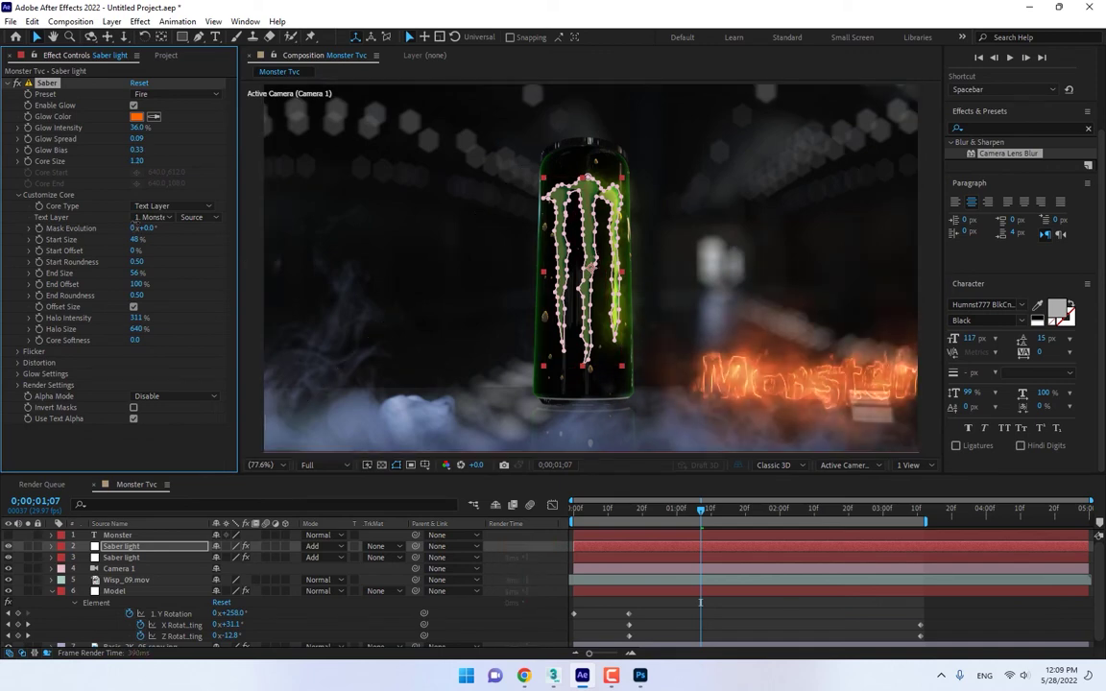
- Move the Monster text up beside the middle of the can and leave its layer hidden
left_click(785, 384)
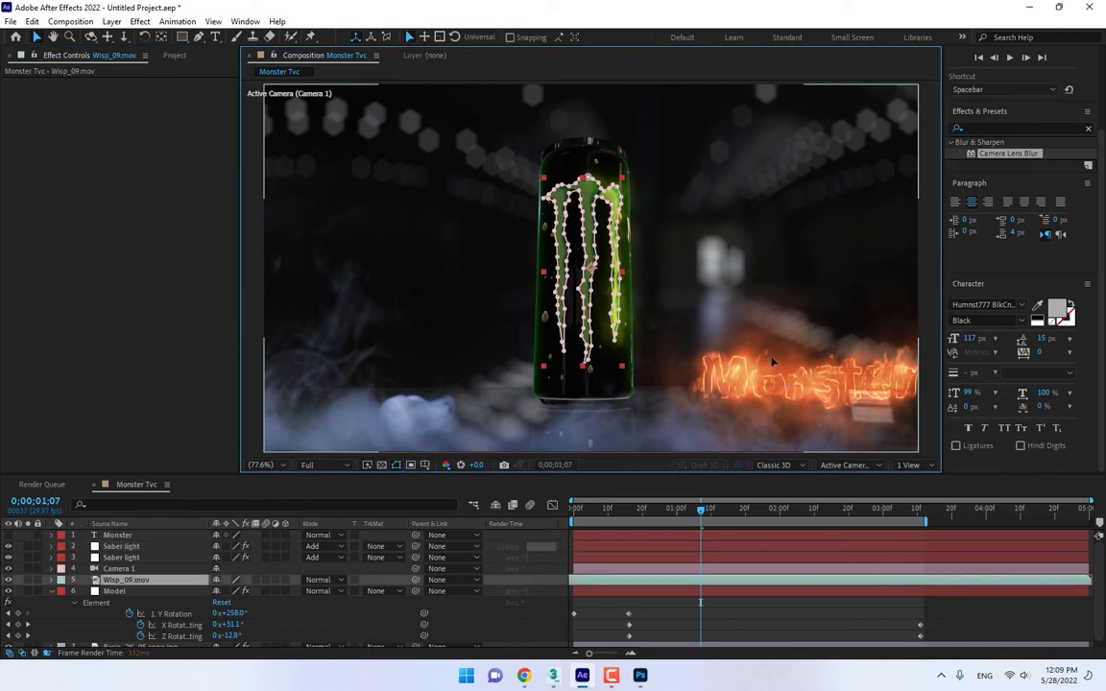
left_click(146, 535)
left_click(144, 547)
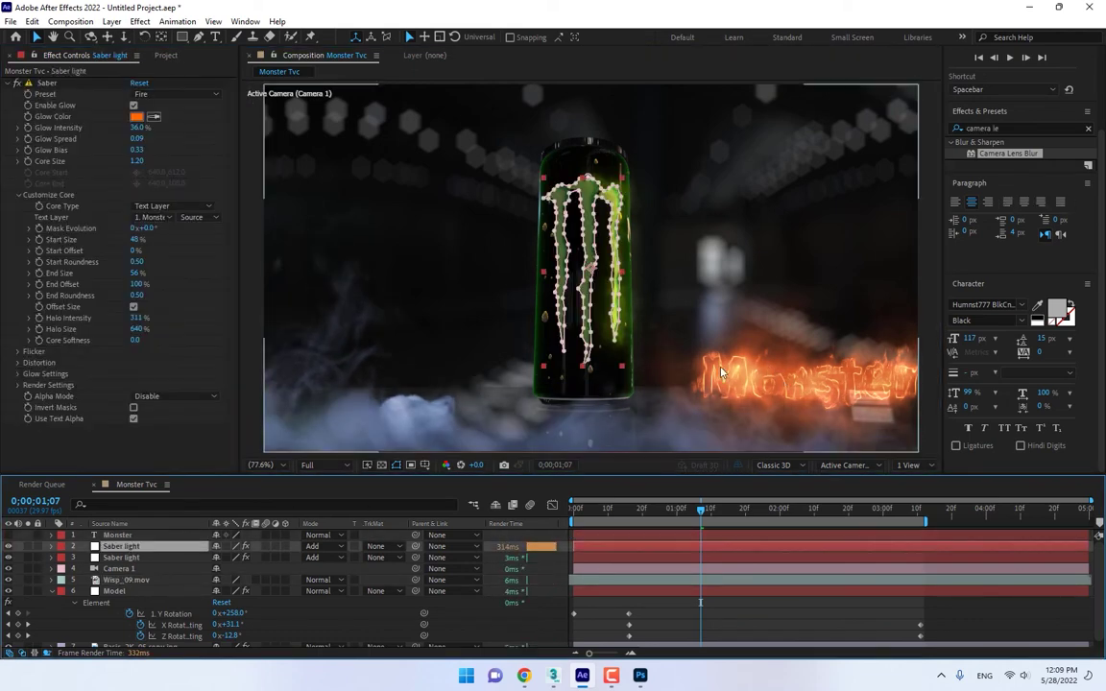
left_click(113, 535)
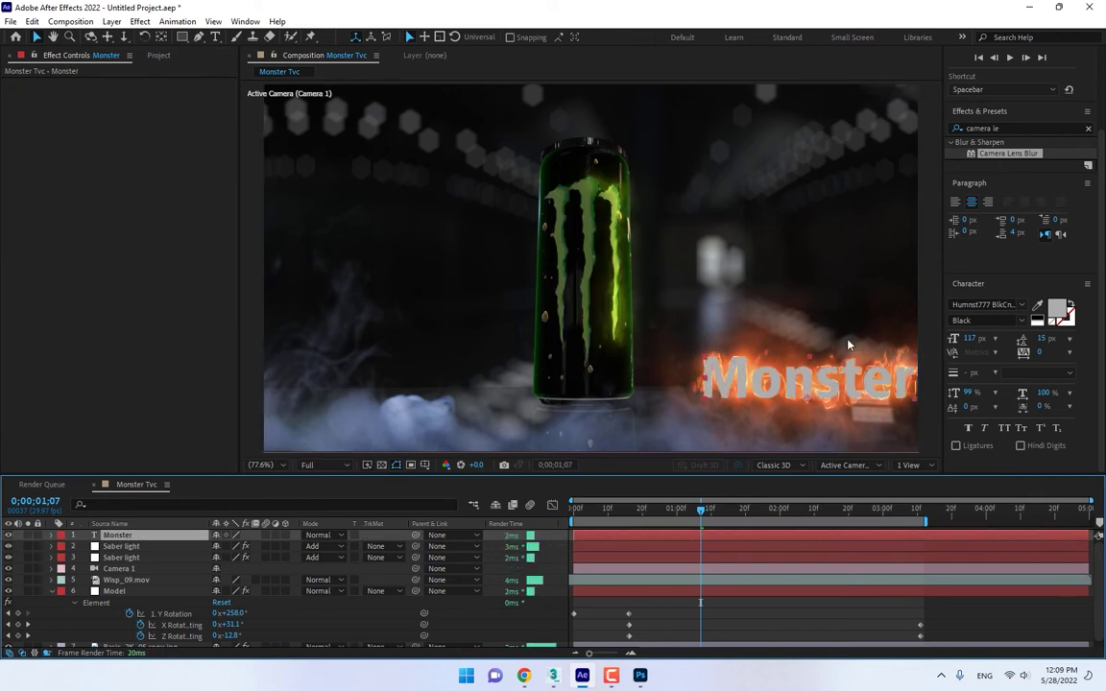
left_click_drag(807, 379, 761, 269)
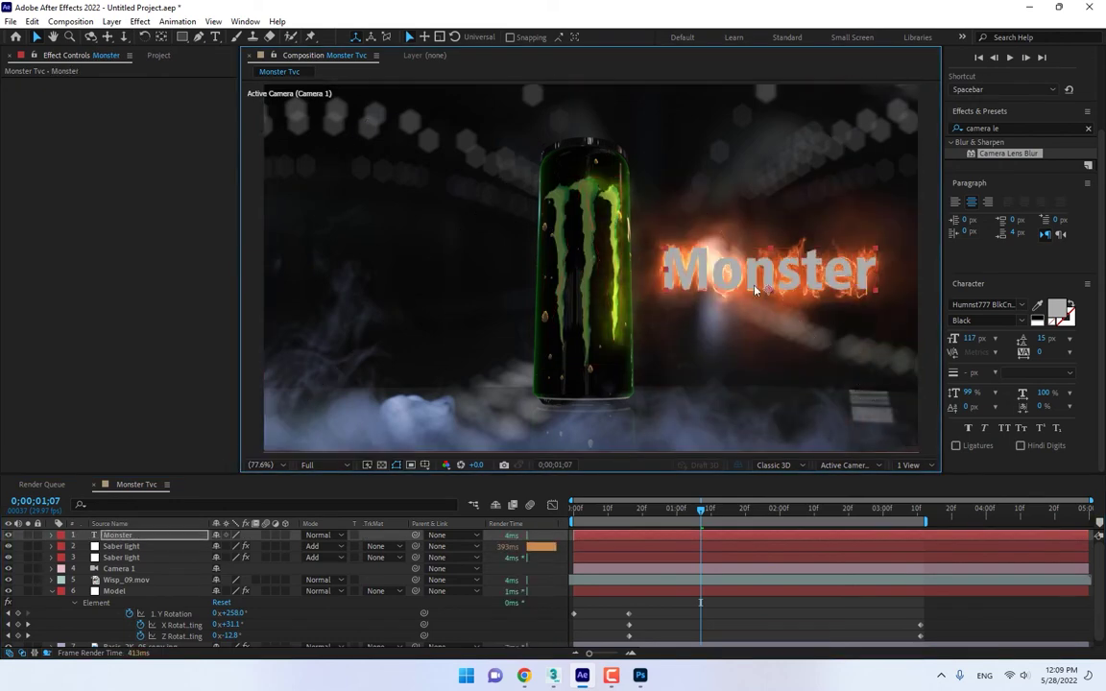
left_click(9, 536)
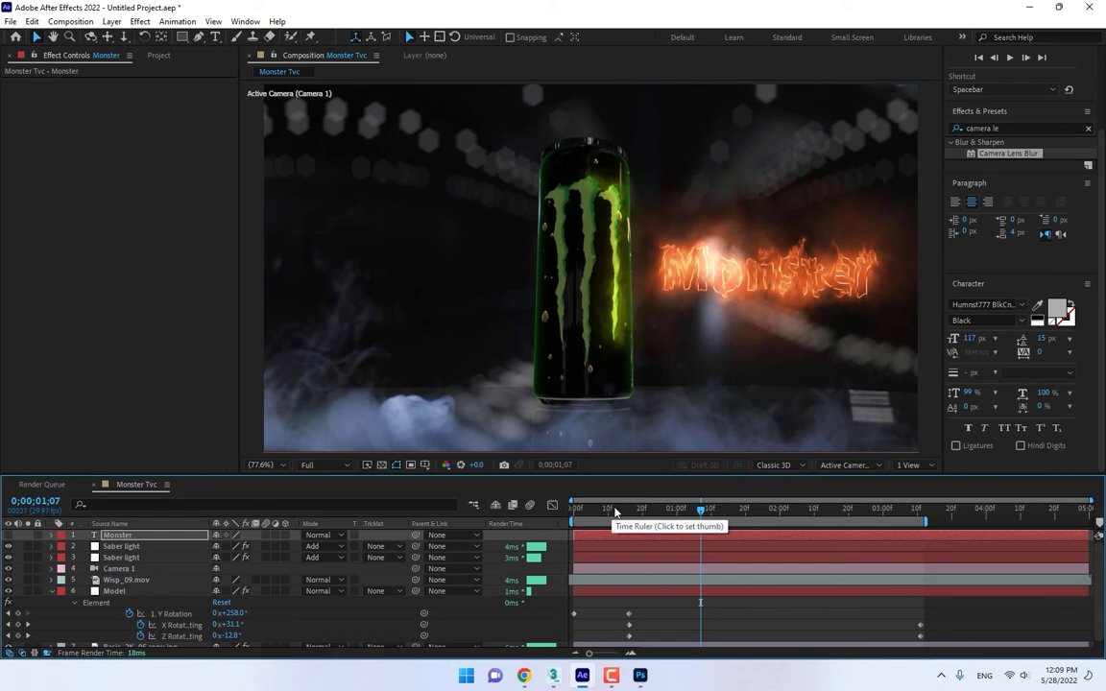
- Go to 0;00;01;20 and set the Start Size of the title's Saber effect to 0%
left_click(745, 509)
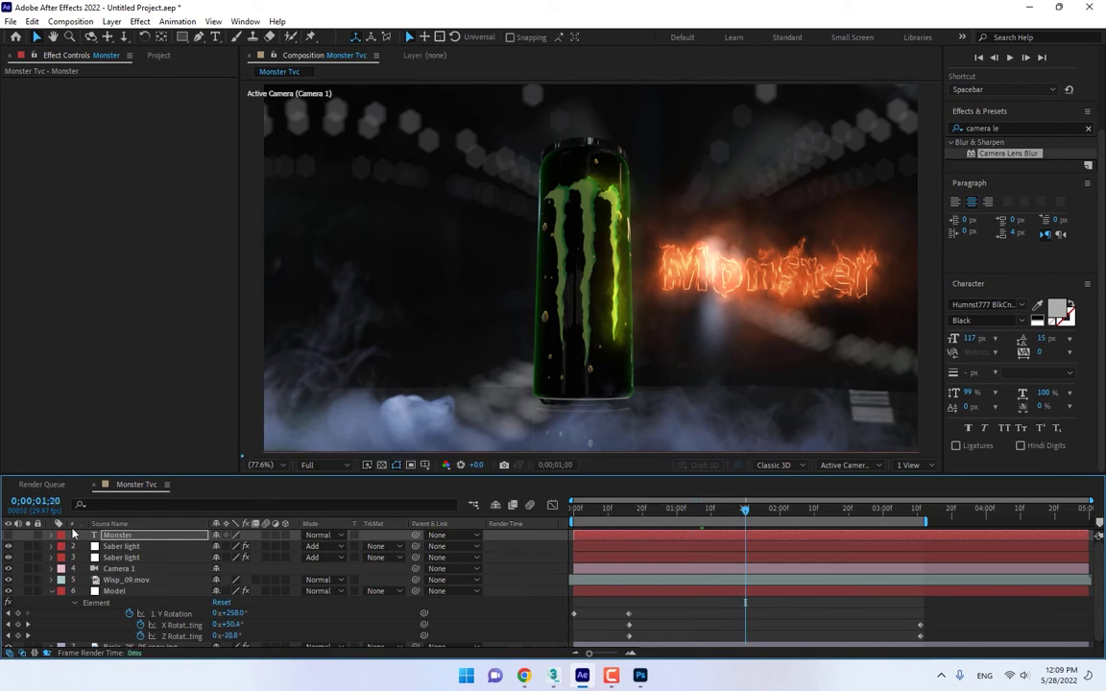
left_click(121, 546)
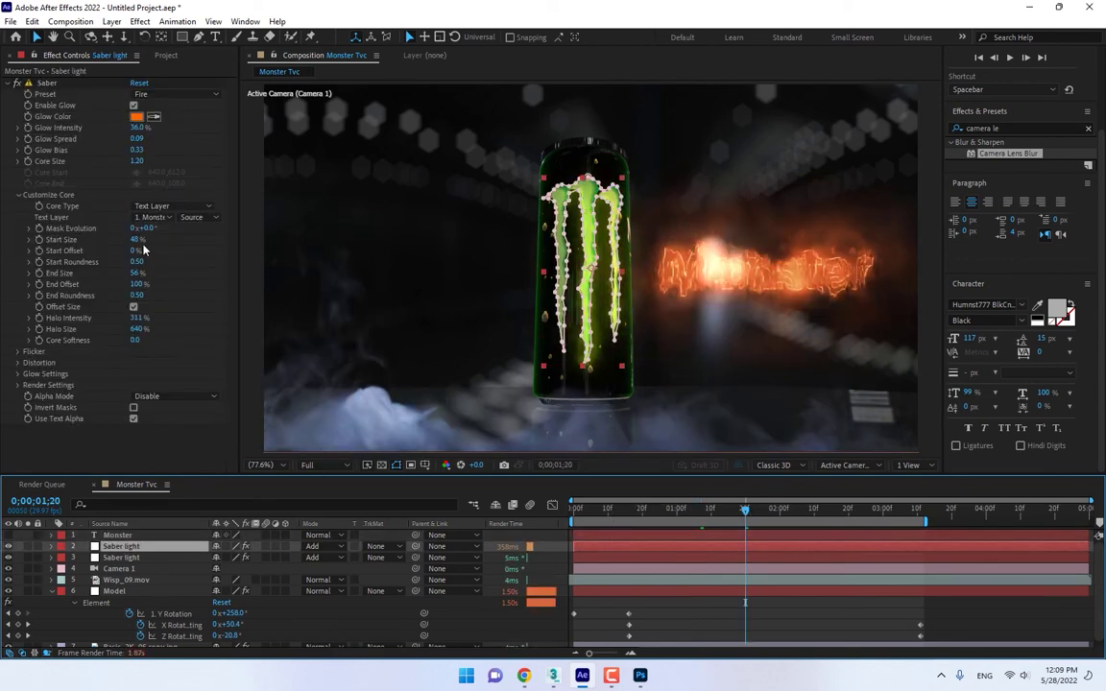
left_click_drag(138, 242, 60, 285)
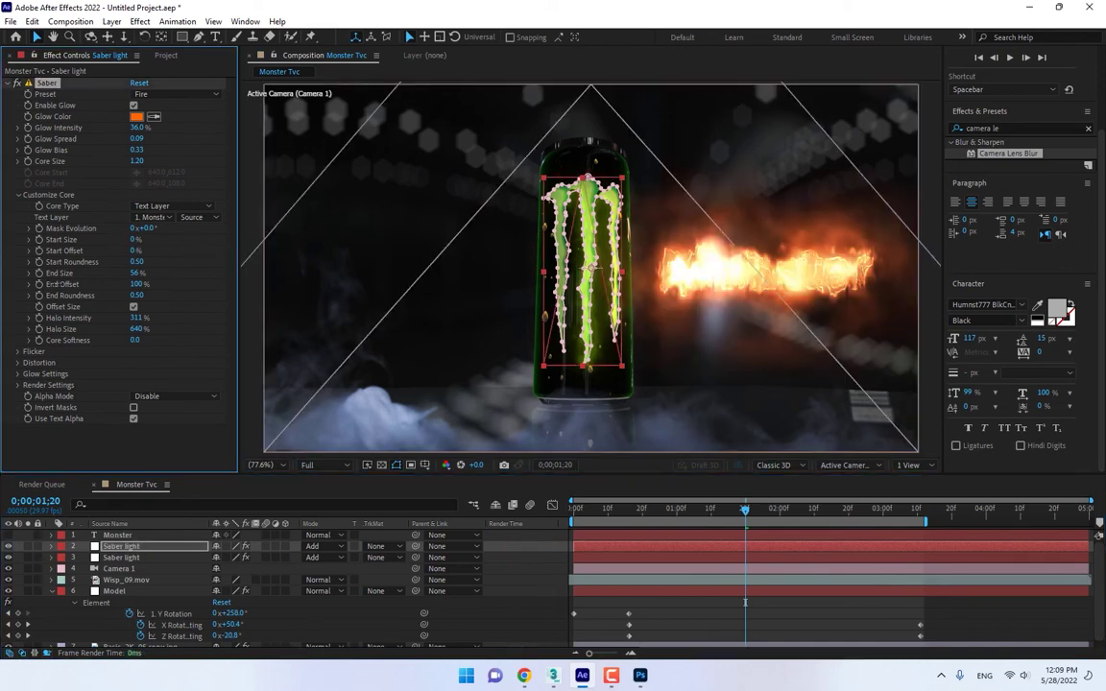
left_click(162, 246)
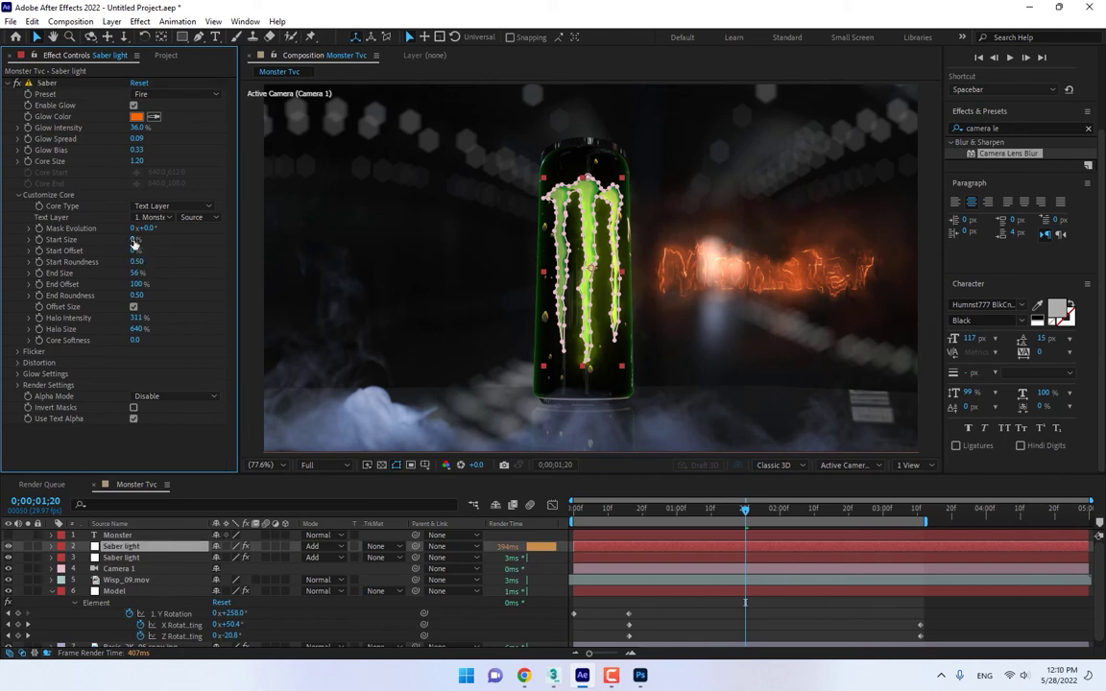
- Set the title Saber's Start Size to 67% and keyframe its Start Offset from 0% at the beginning to 100% at 0;00;01;20
left_click_drag(135, 242, 153, 275)
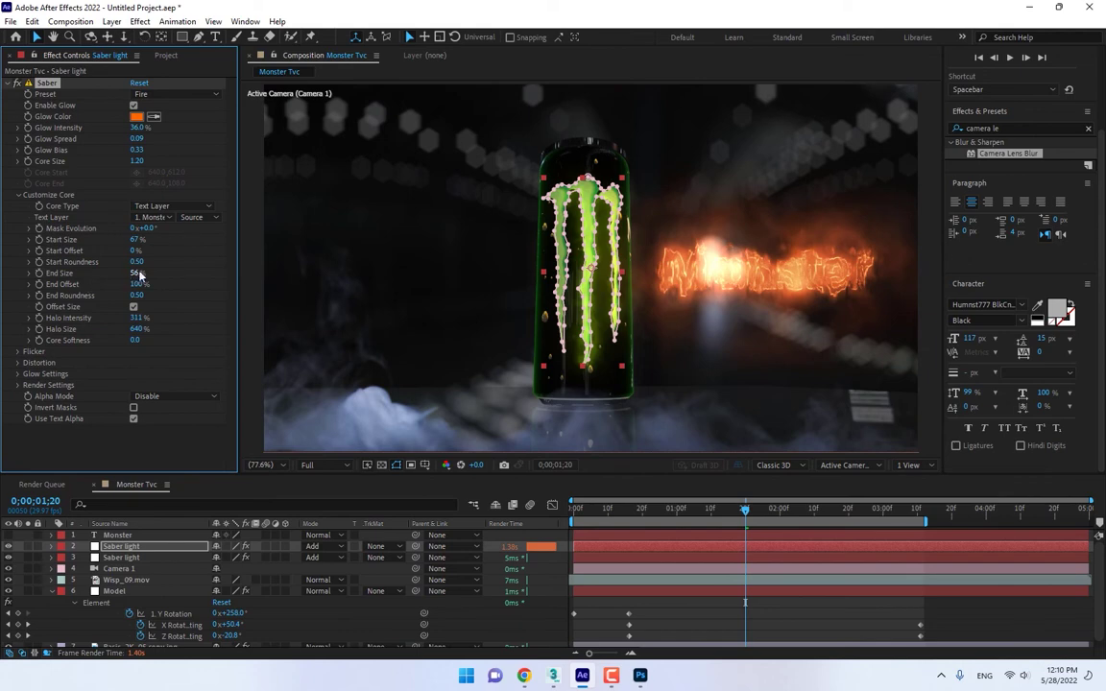
left_click_drag(161, 251, 358, 502)
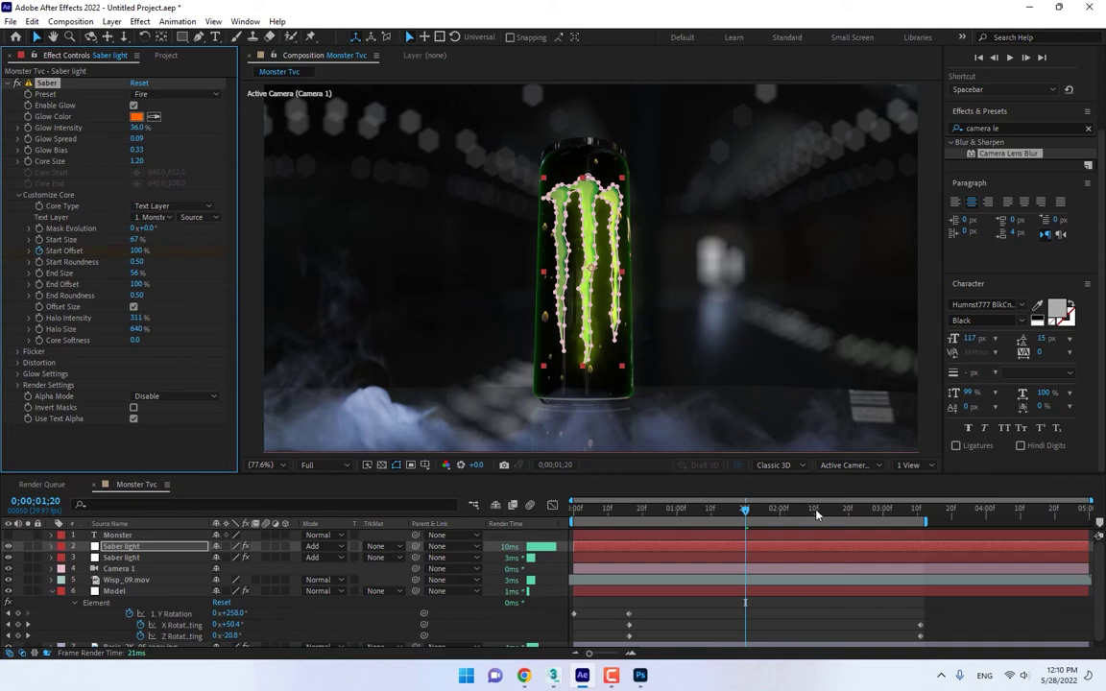
key("Home")
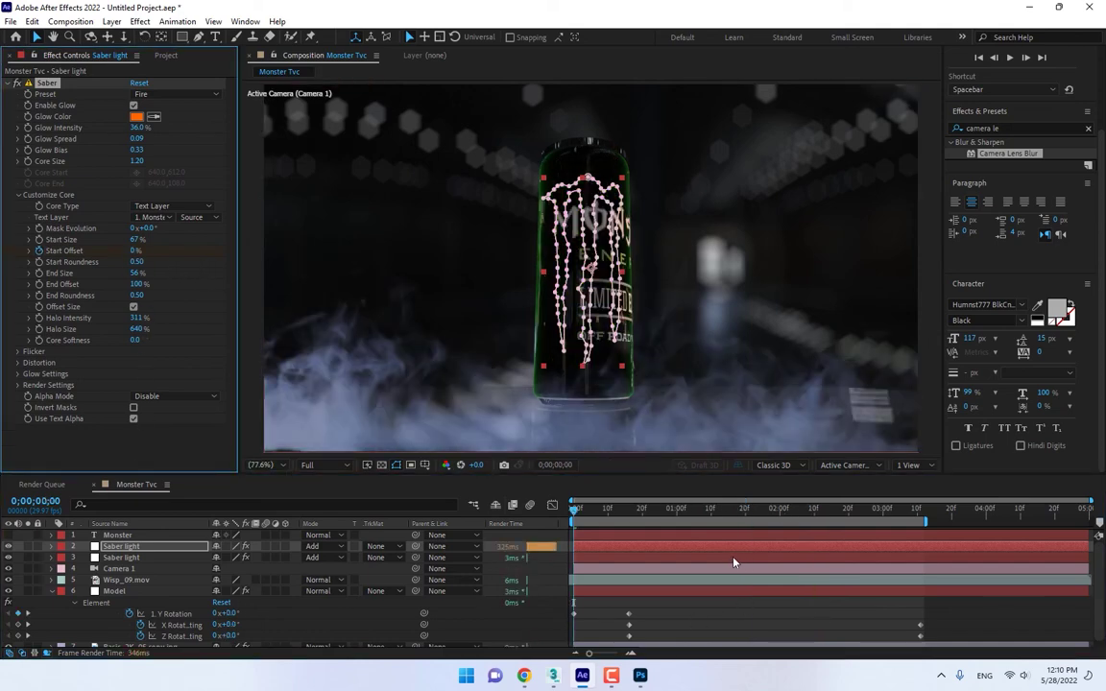
key("u")
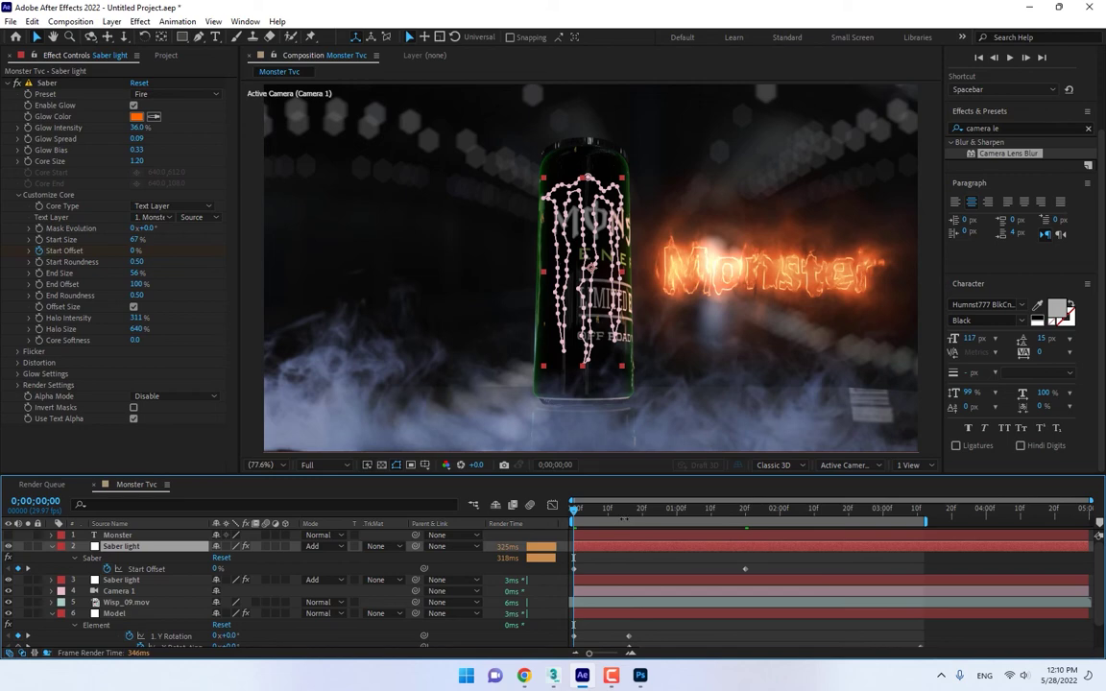
left_click(622, 511)
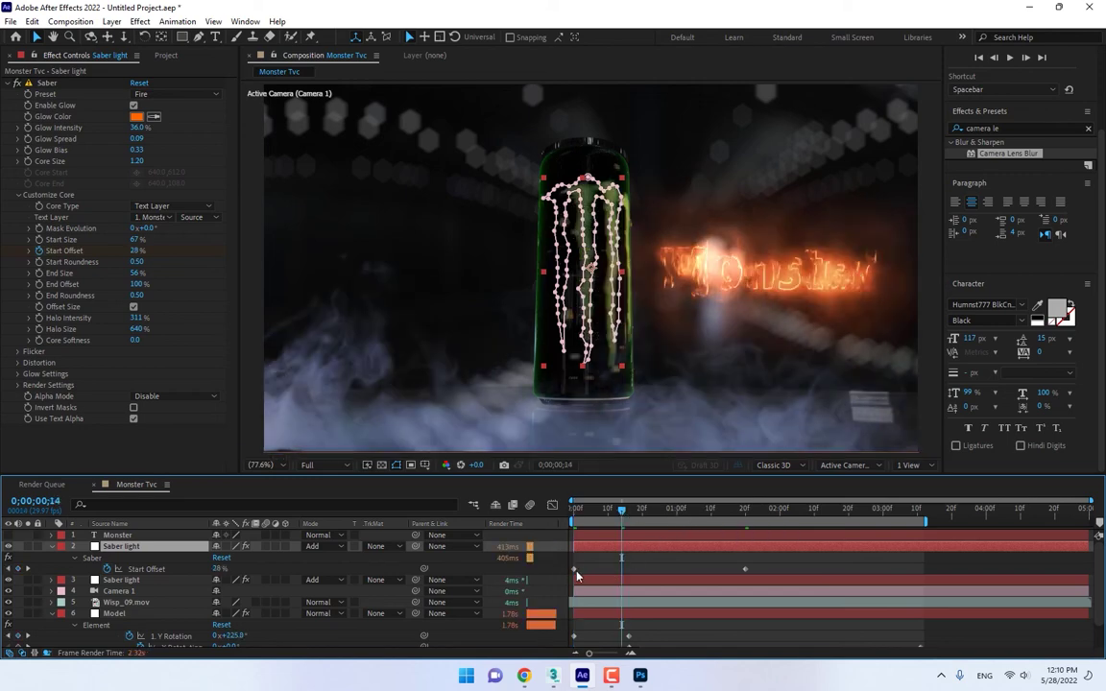
- Reverse the title reveal by moving the 0% Start Offset keyframe to 0;00;02;14 and the 100% one to about 0;00;00;26, checking frames between them
left_click_drag(575, 570, 827, 570)
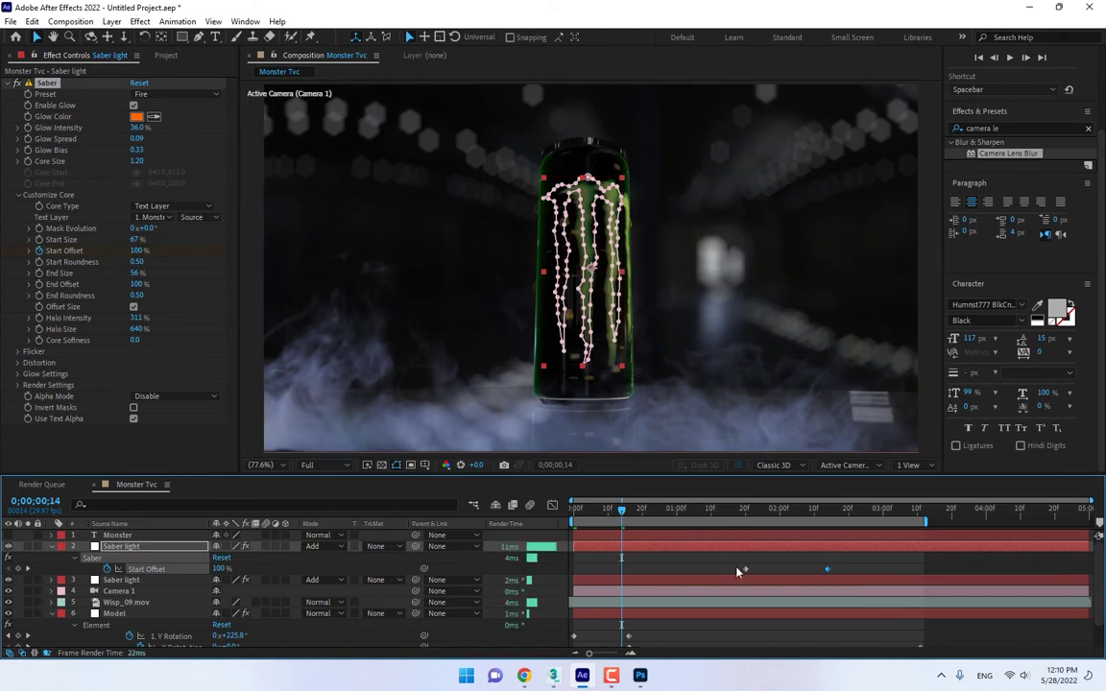
left_click_drag(737, 572, 662, 571)
left_click(710, 509)
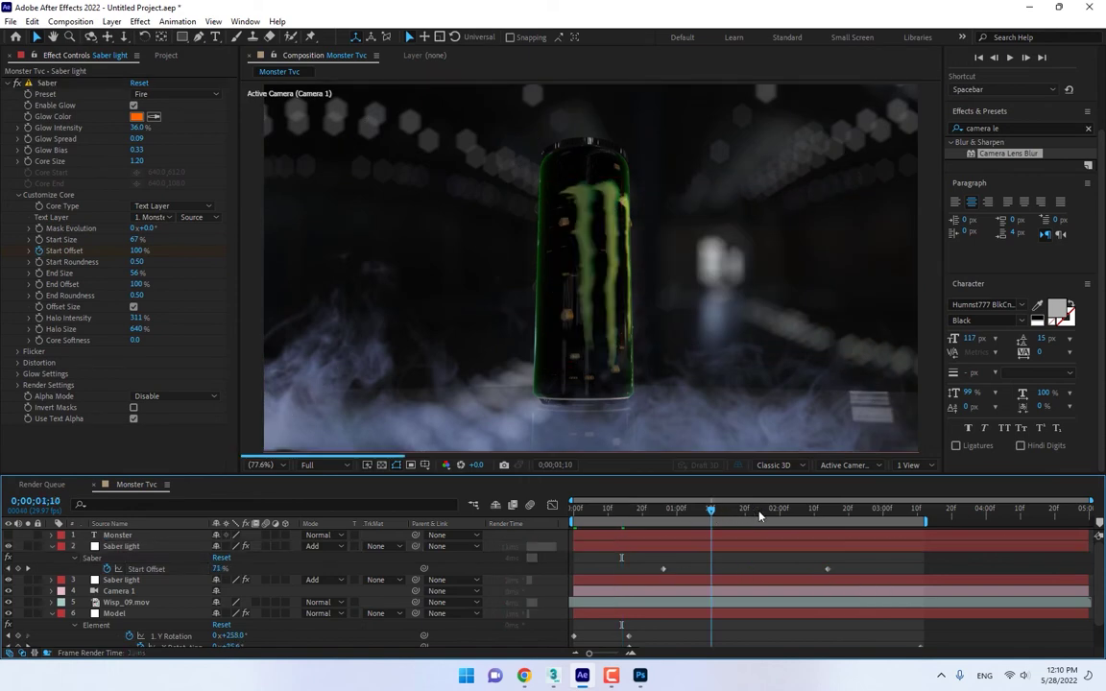
left_click(751, 510)
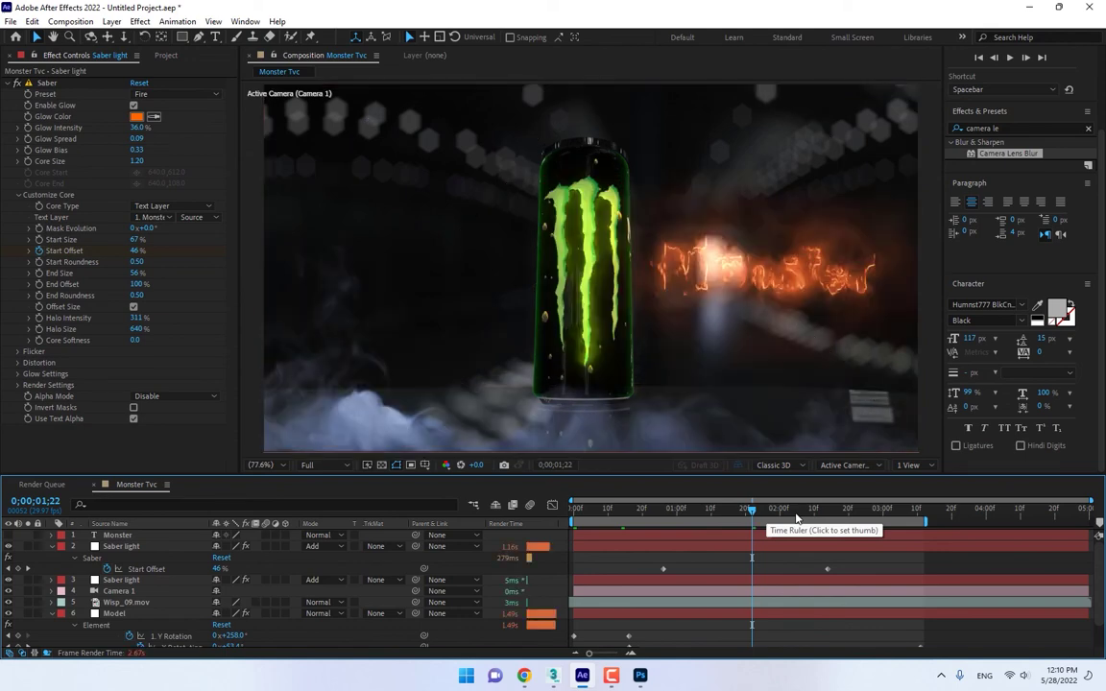
left_click(803, 519)
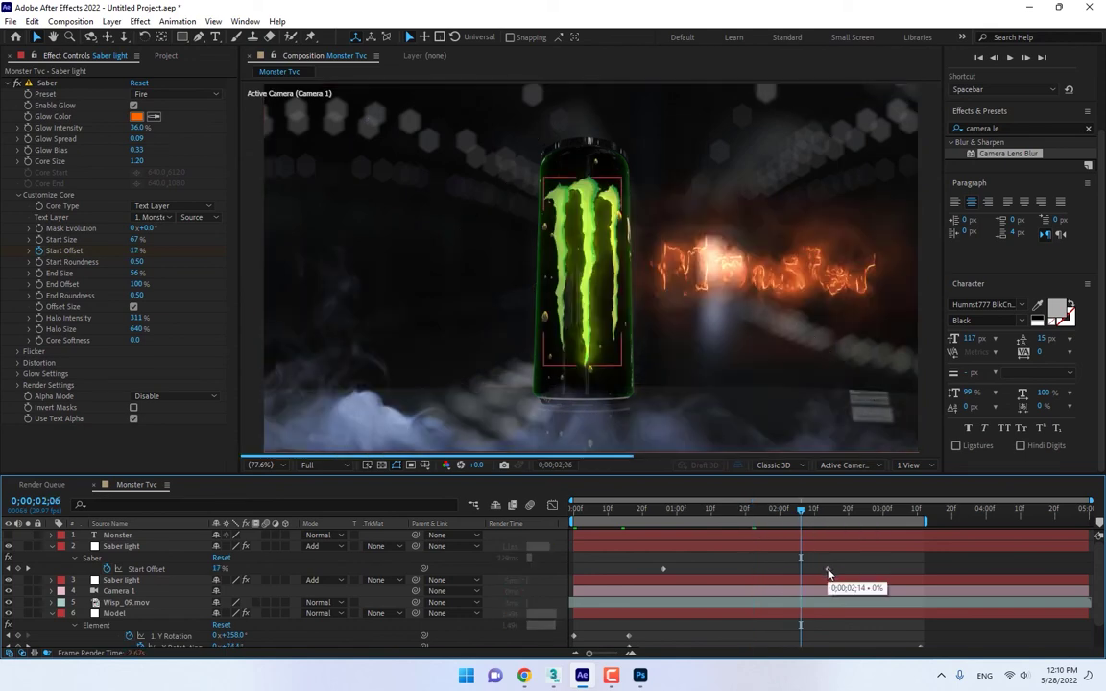
- Preview the Wisp_05, Puffy_Smoke_01 and Puffy_Smoke_02 clips from the 14. Smoke folder at several points
left_click(166, 55)
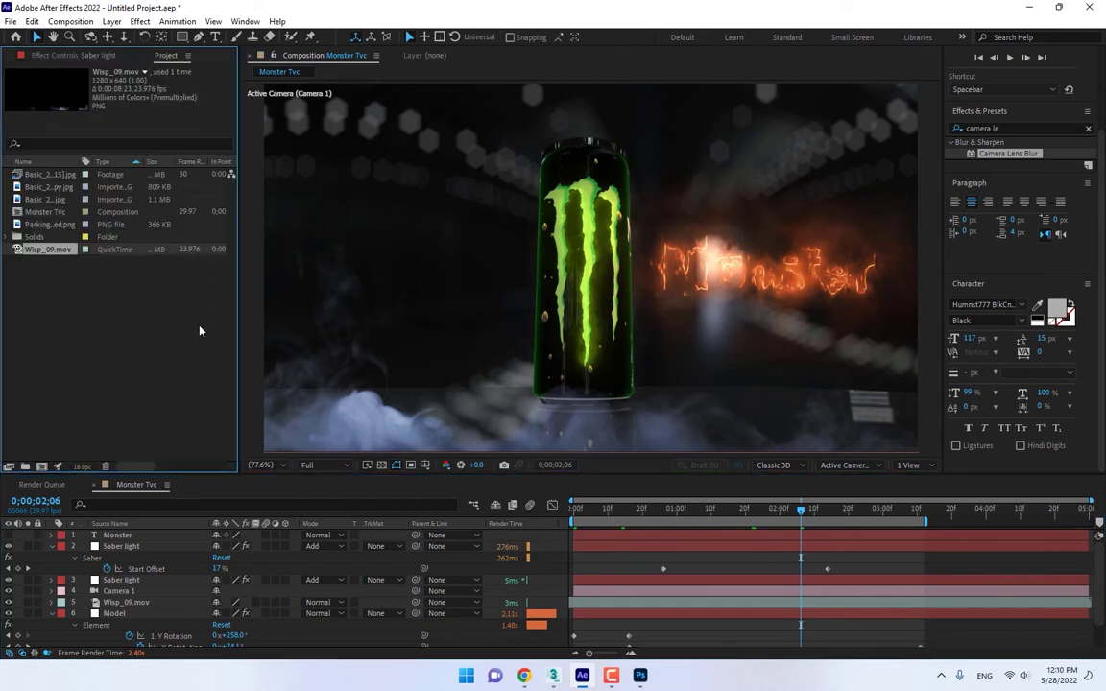
double_click(170, 370)
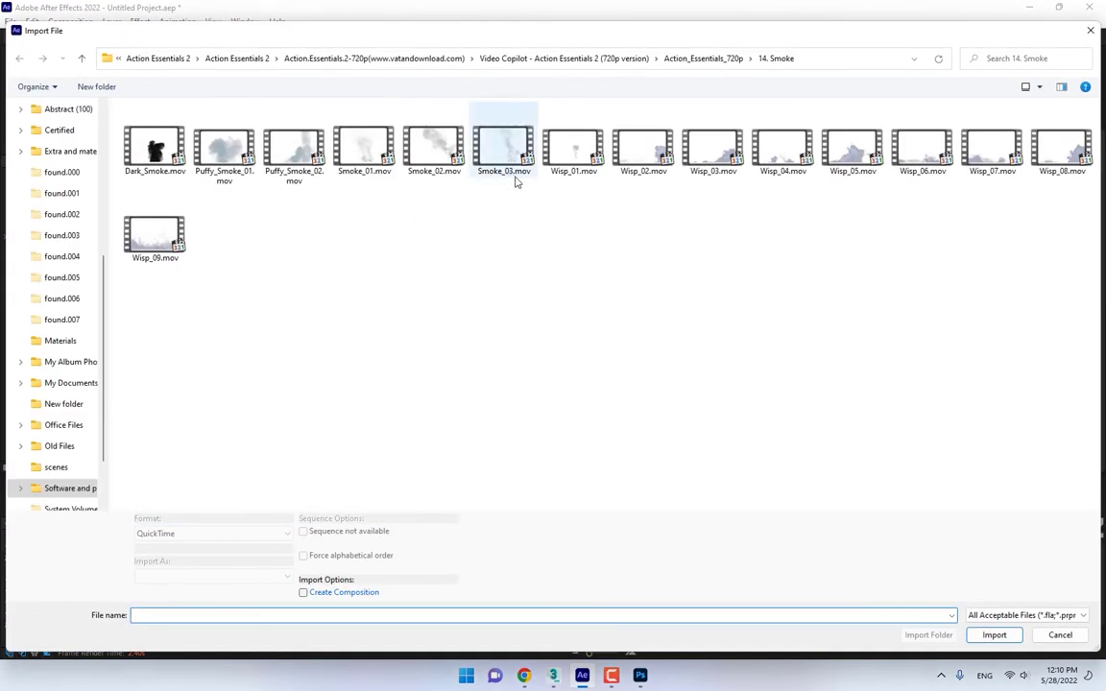
left_click(851, 146)
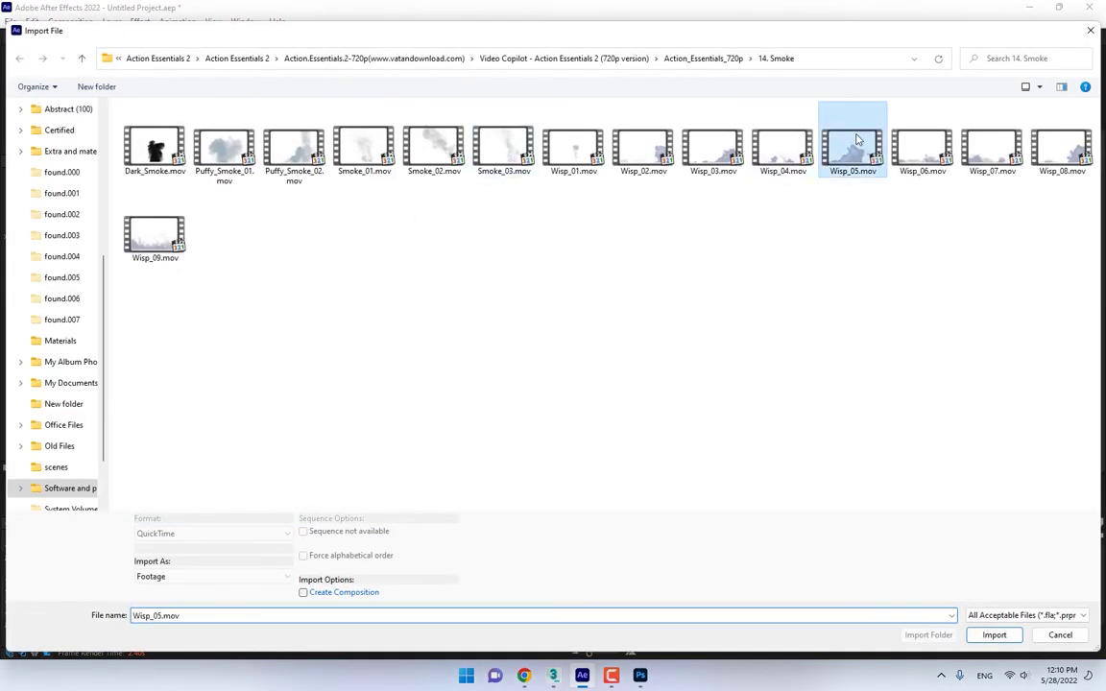
right_click(851, 138)
key("Escape")
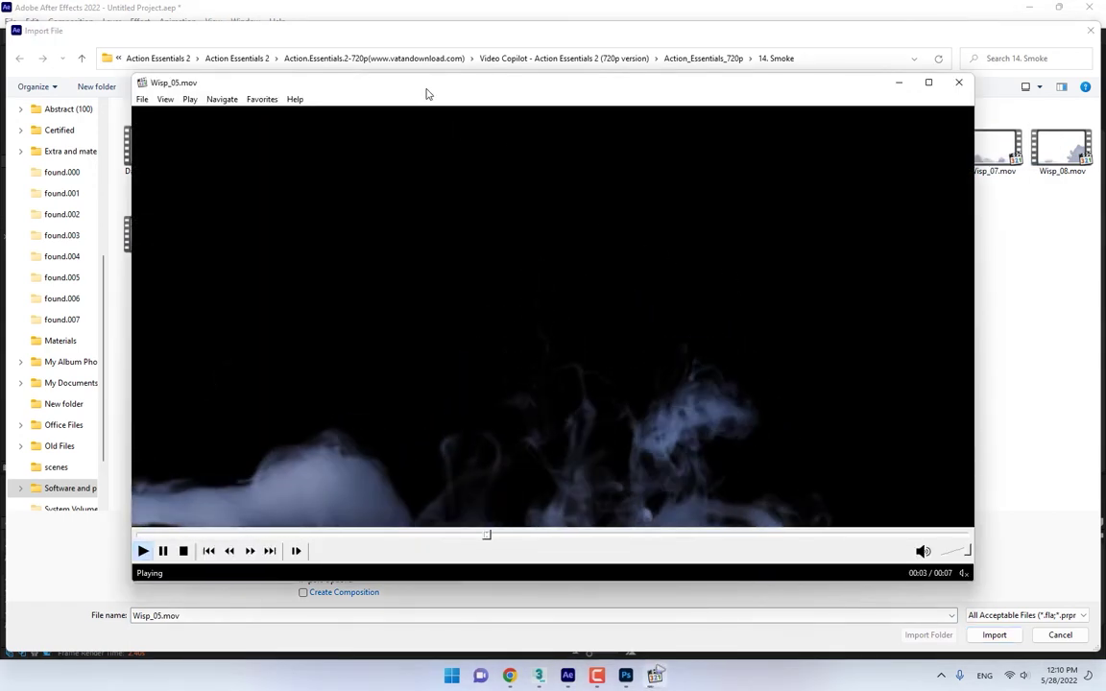
left_click_drag(423, 82, 542, 266)
left_click_drag(224, 149, 485, 354)
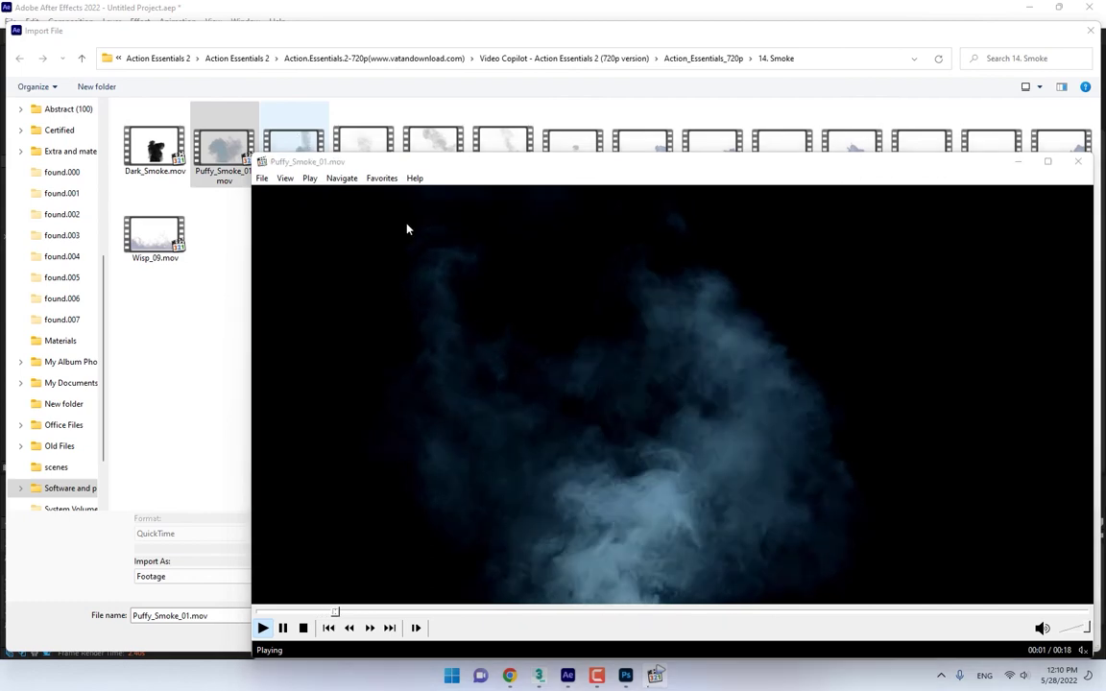
left_click_drag(293, 144, 485, 302)
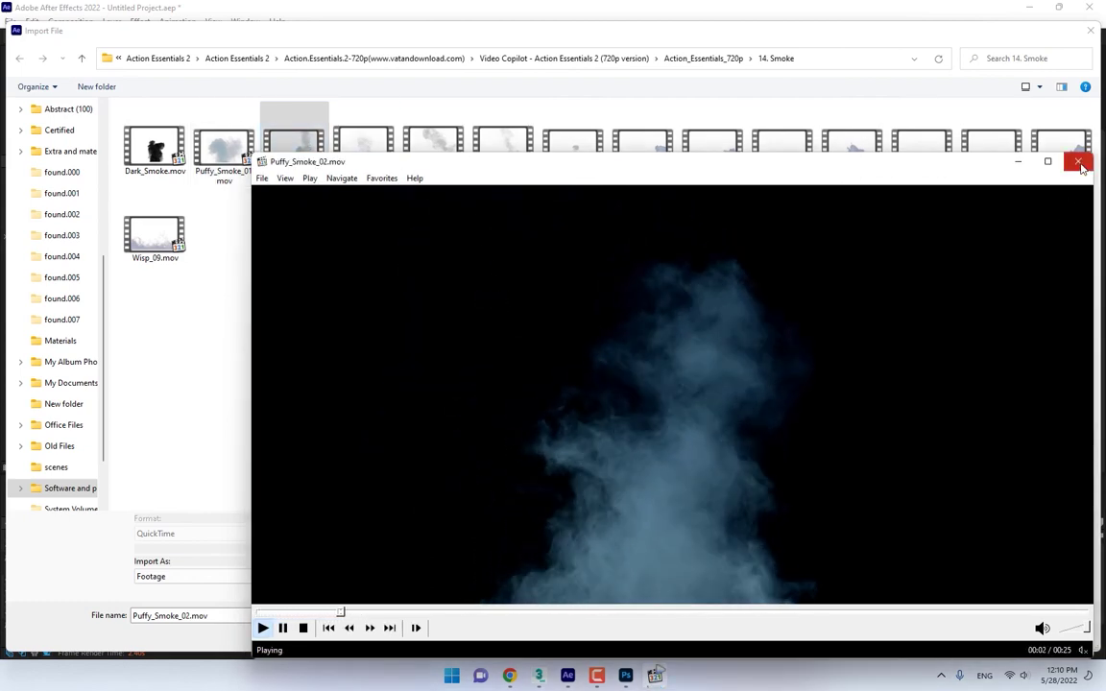
left_click(533, 613)
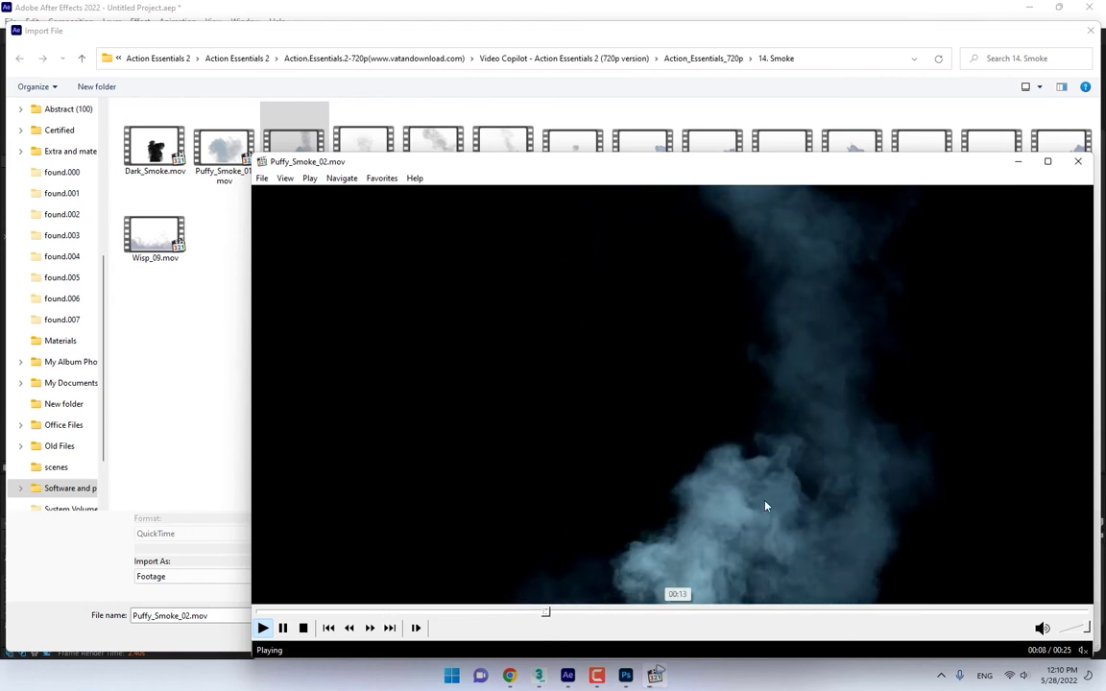
left_click(783, 614)
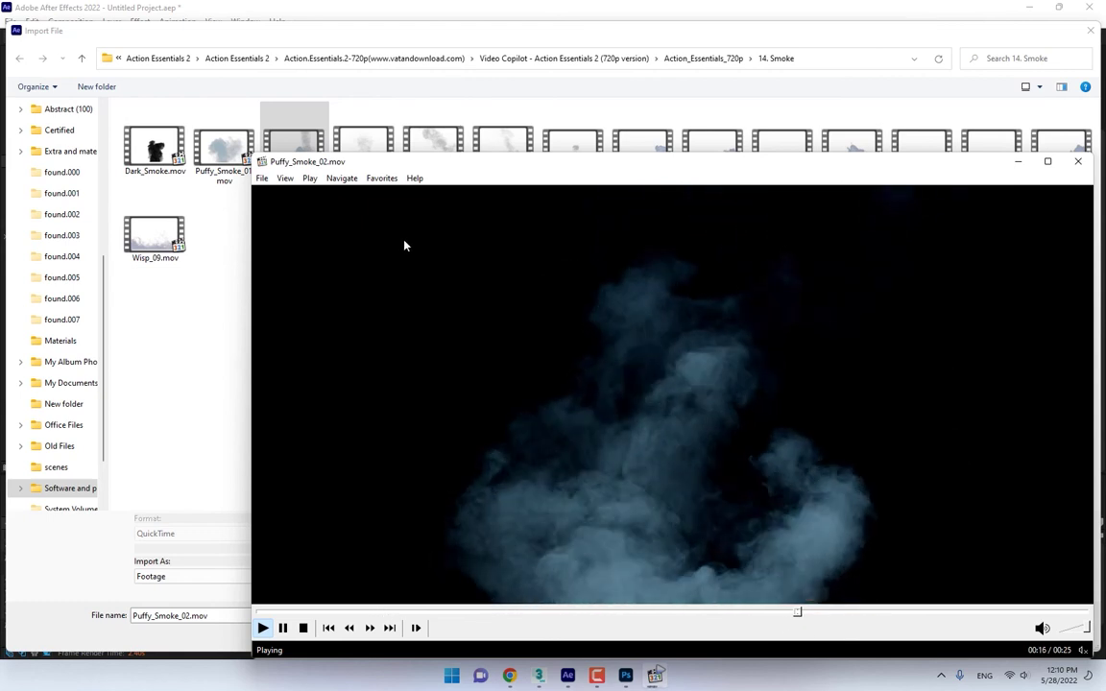
left_click_drag(224, 149, 500, 260)
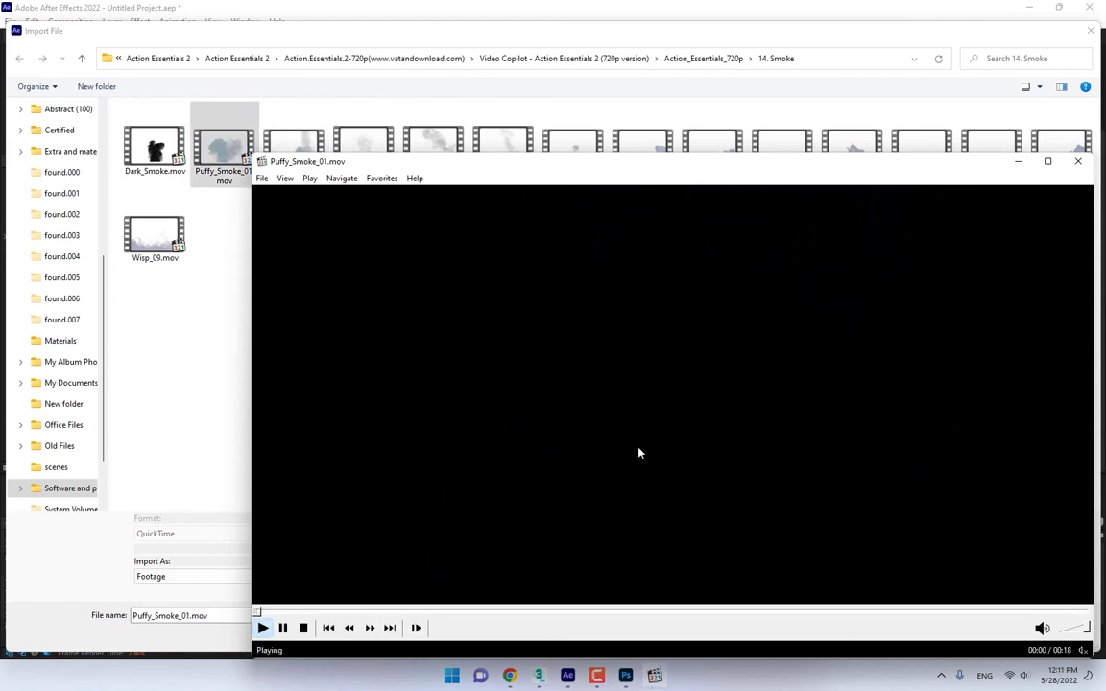
left_click(437, 614)
left_click(774, 614)
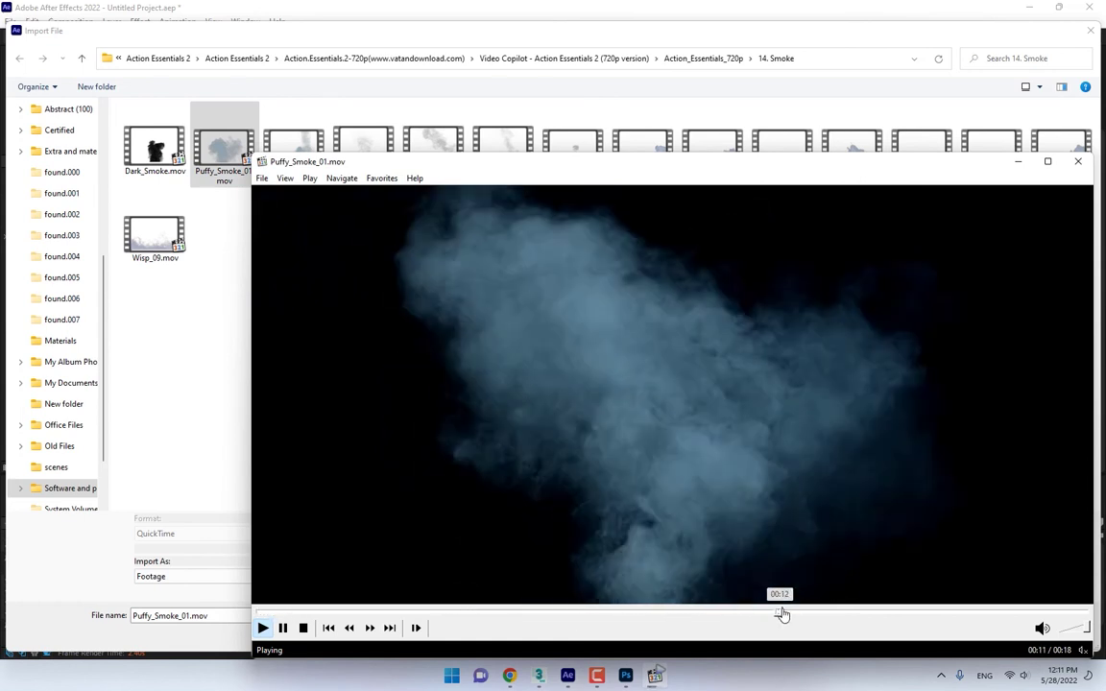
- Import Puffy_Smoke_01.mov, place it directly below the Model layer, and collapse the expanded layers
left_click(1080, 161)
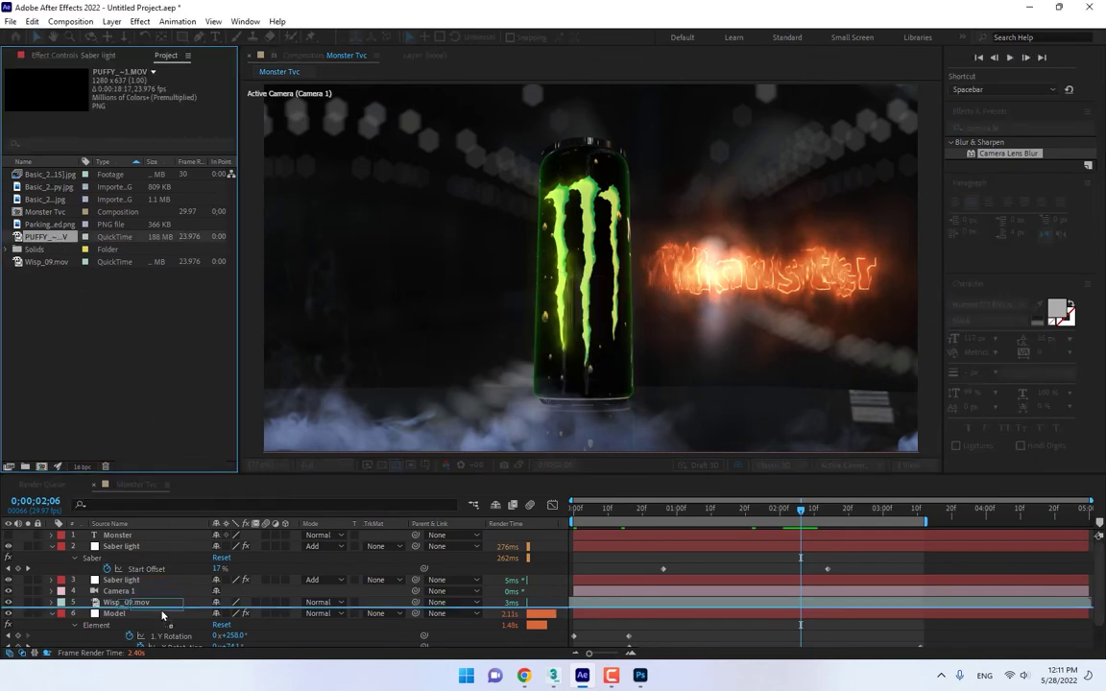
left_click(66, 549)
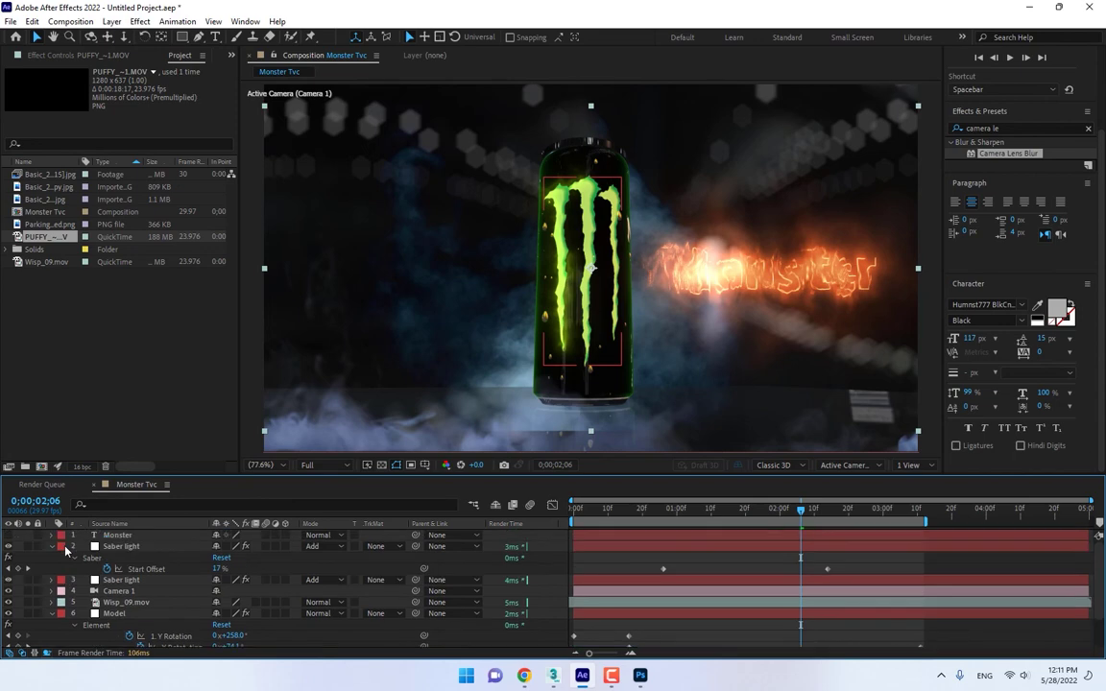
left_click(50, 549)
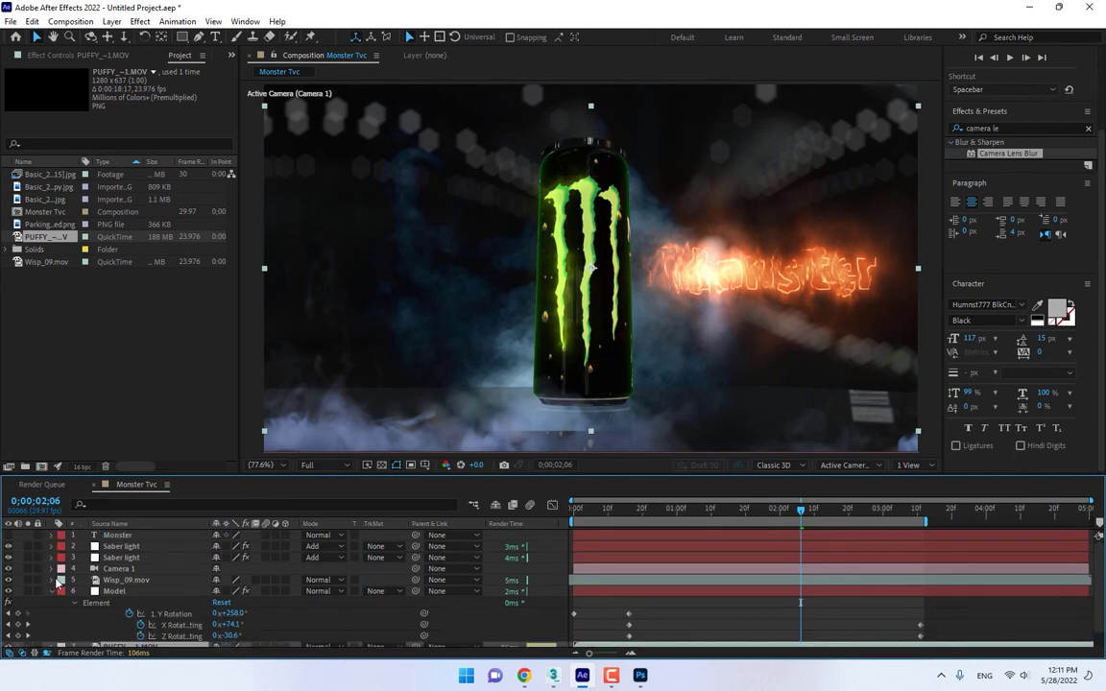
left_click(51, 591)
left_click(218, 645)
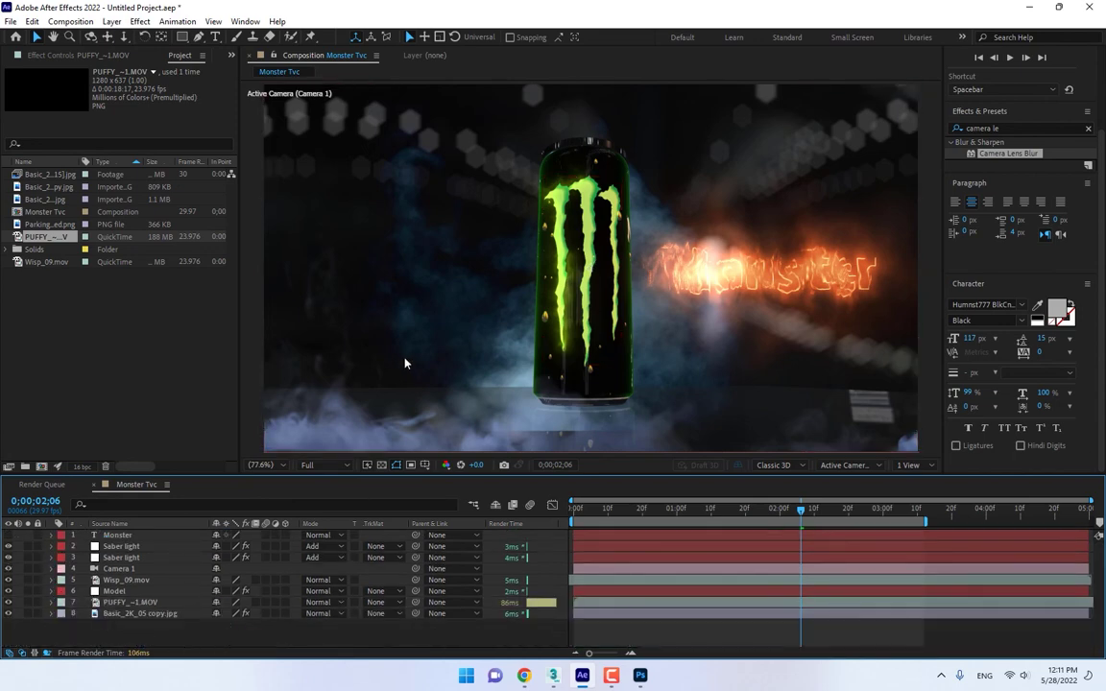
- Enlarge the puffy smoke layer well beyond the frame and move it up so its lower edge meets the floor line behind the can
left_click(395, 331)
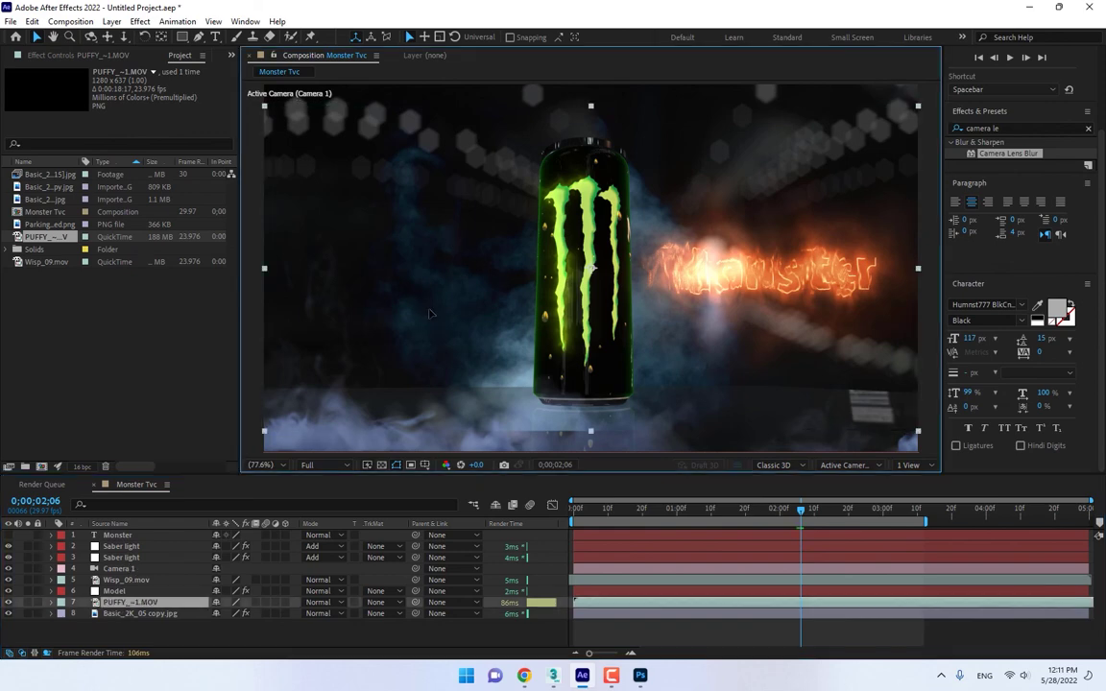
key("comma")
key("comma")
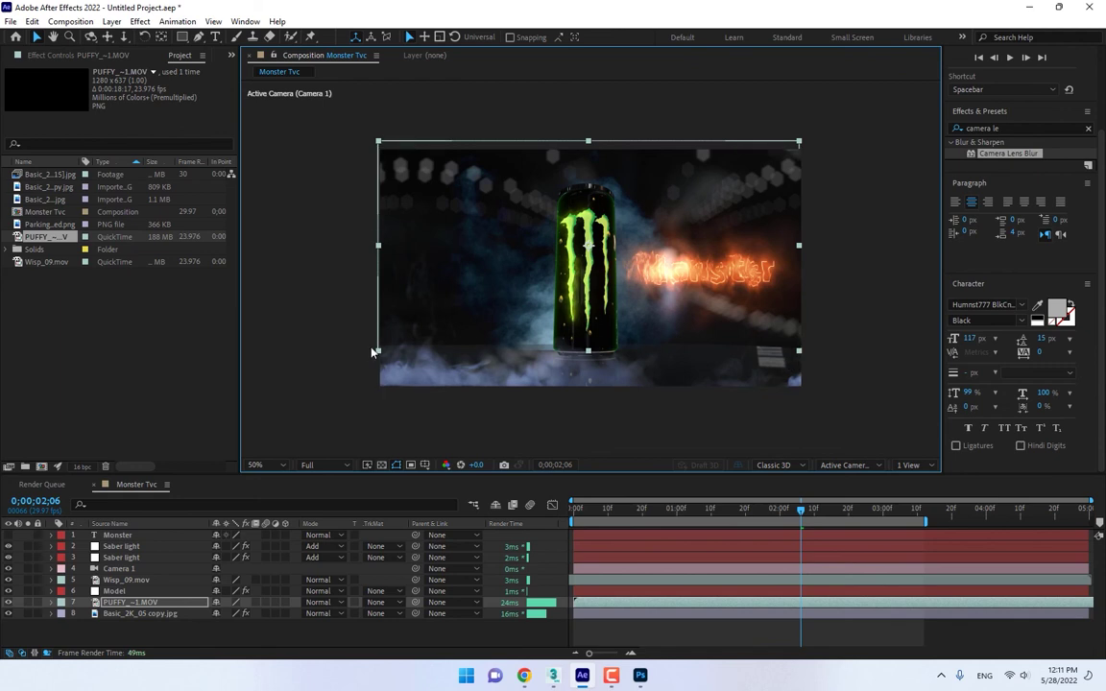
left_click_drag(377, 354, 198, 460)
left_click_drag(460, 314, 464, 253)
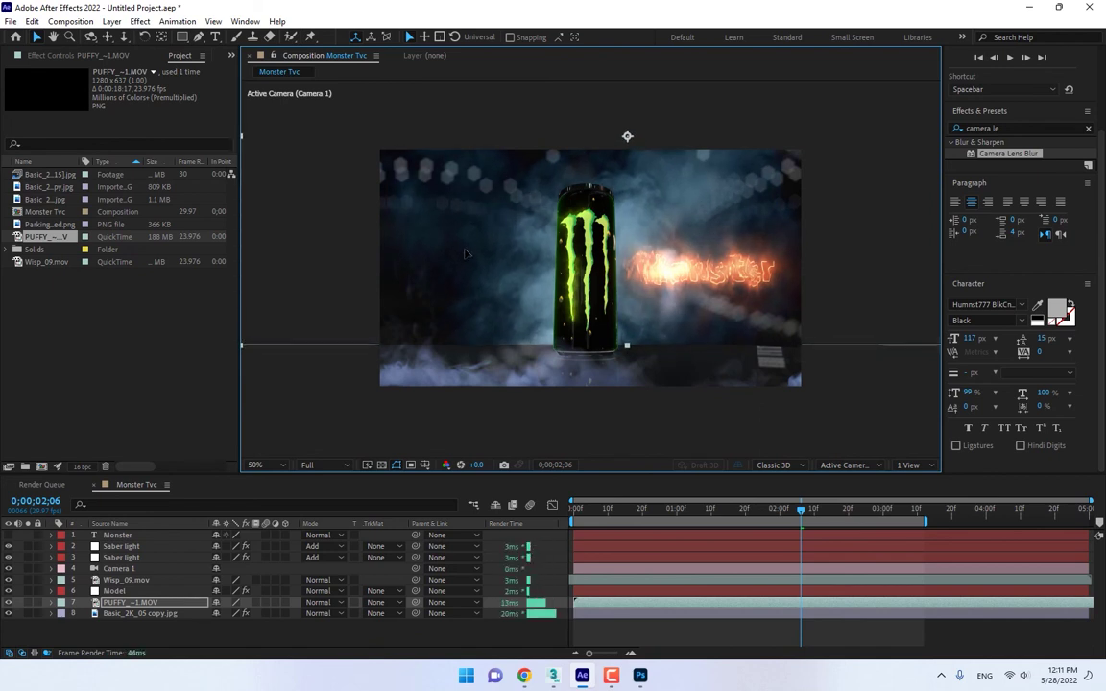
- Delete the Wisp_09.mov smoke layer from the composition
left_click(125, 580)
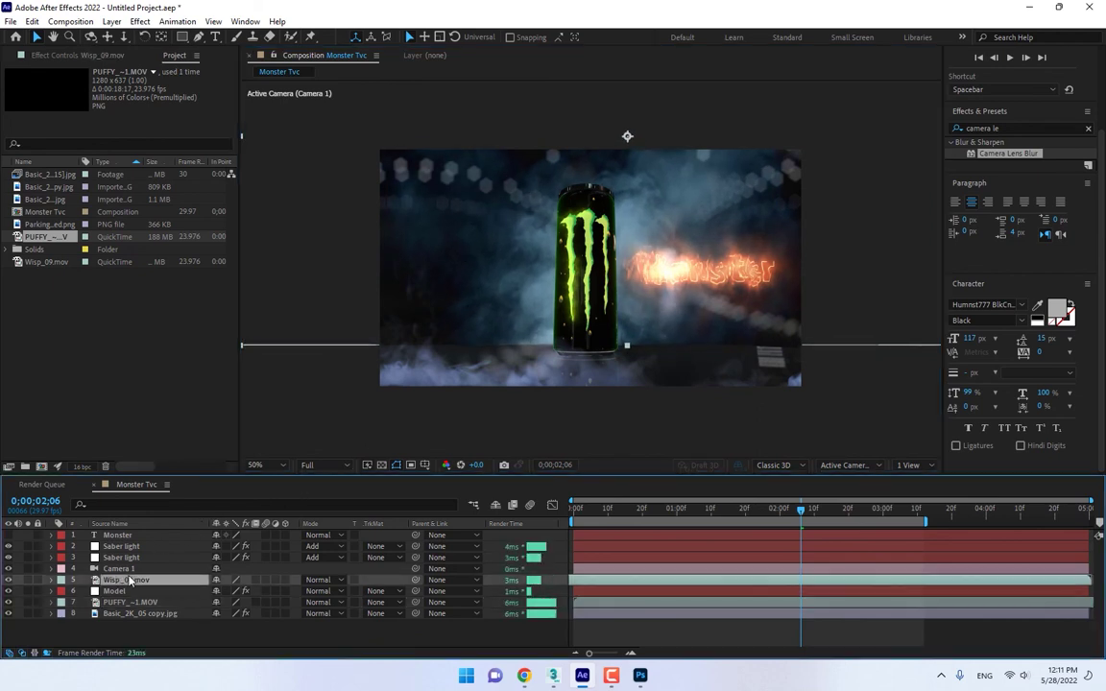
key("Delete")
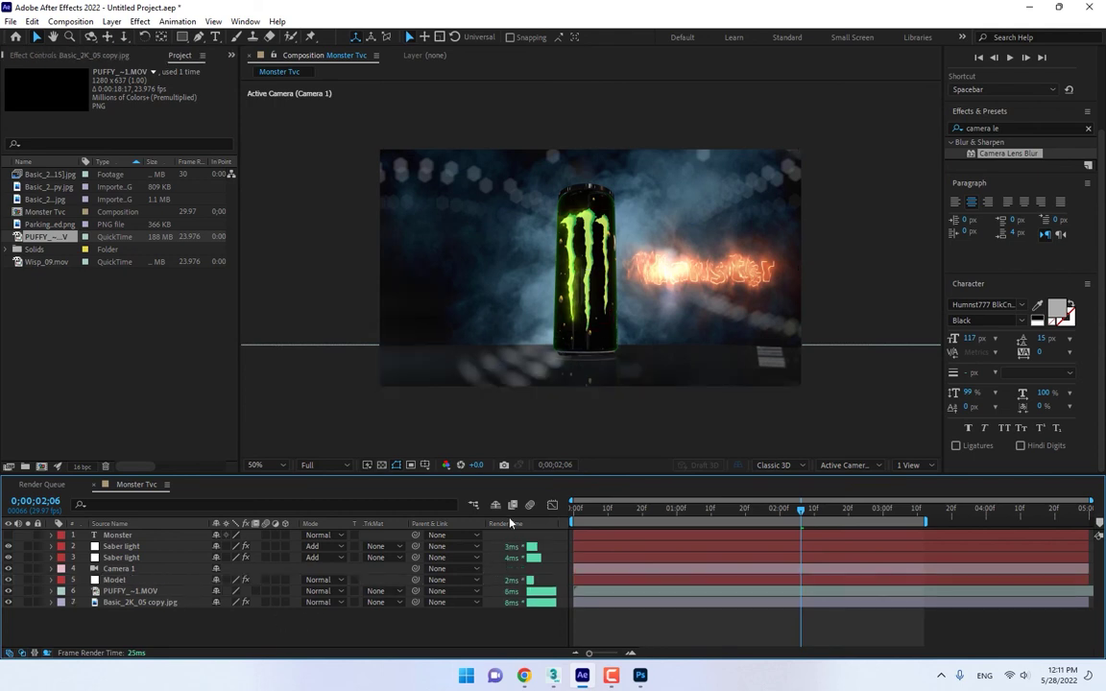
left_click(575, 359)
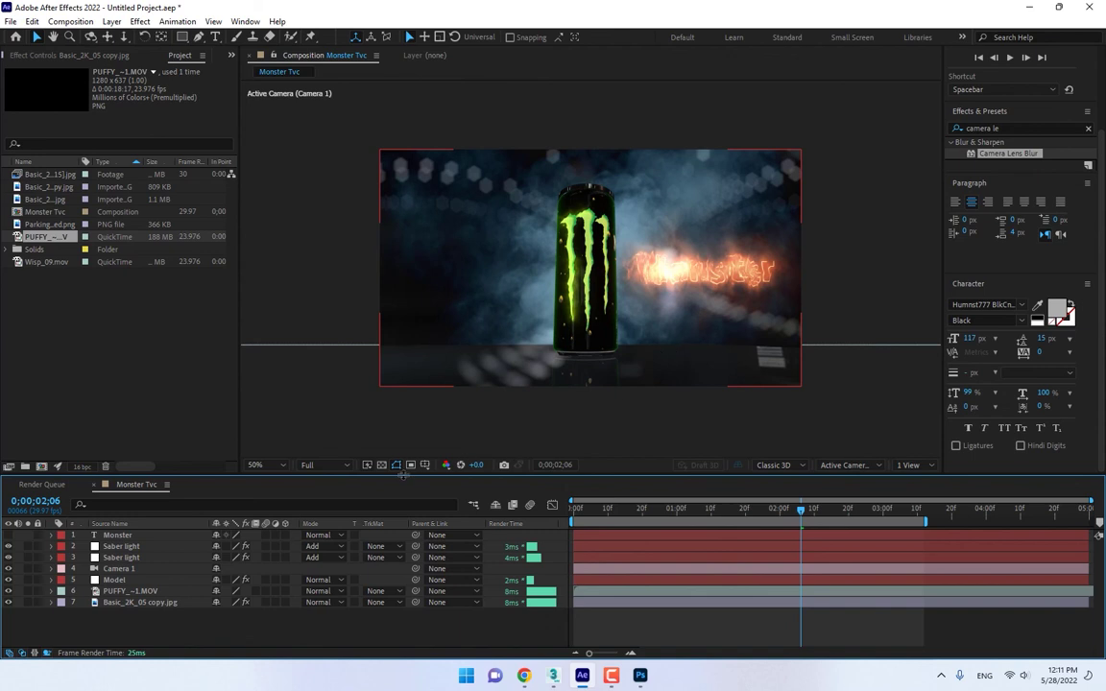
left_click(379, 446)
- Delay the title's Start Offset keyframes, with 100% at about 0;00;03;02 and 0% at about 0;00;04;04, and check earlier frames
left_click(121, 546)
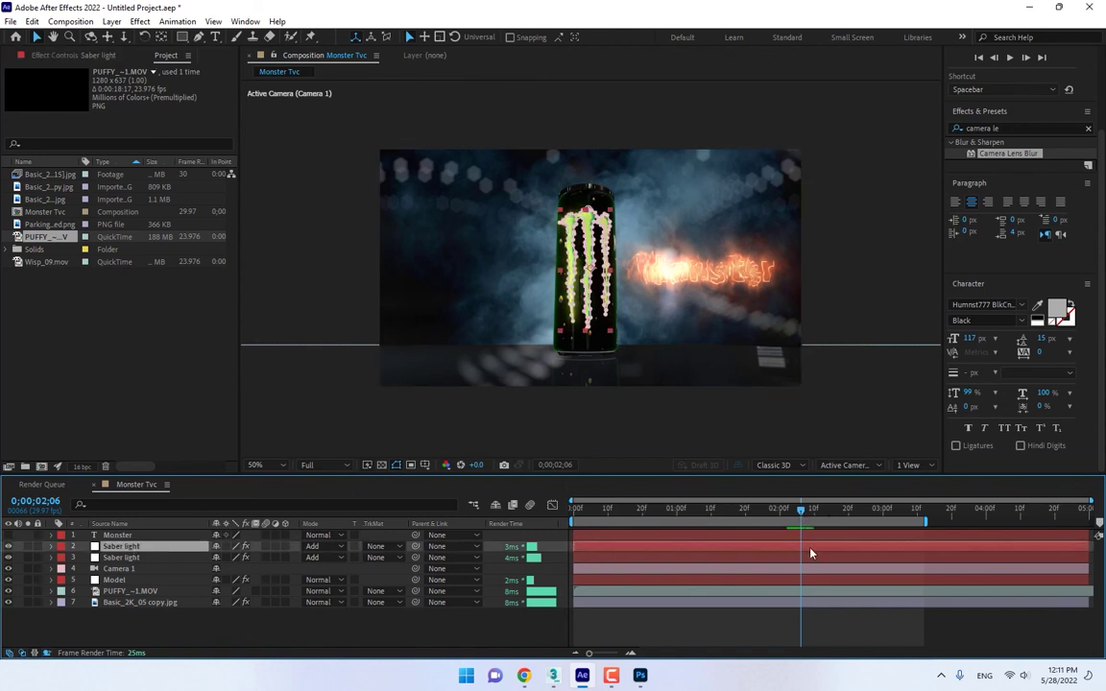
key("u")
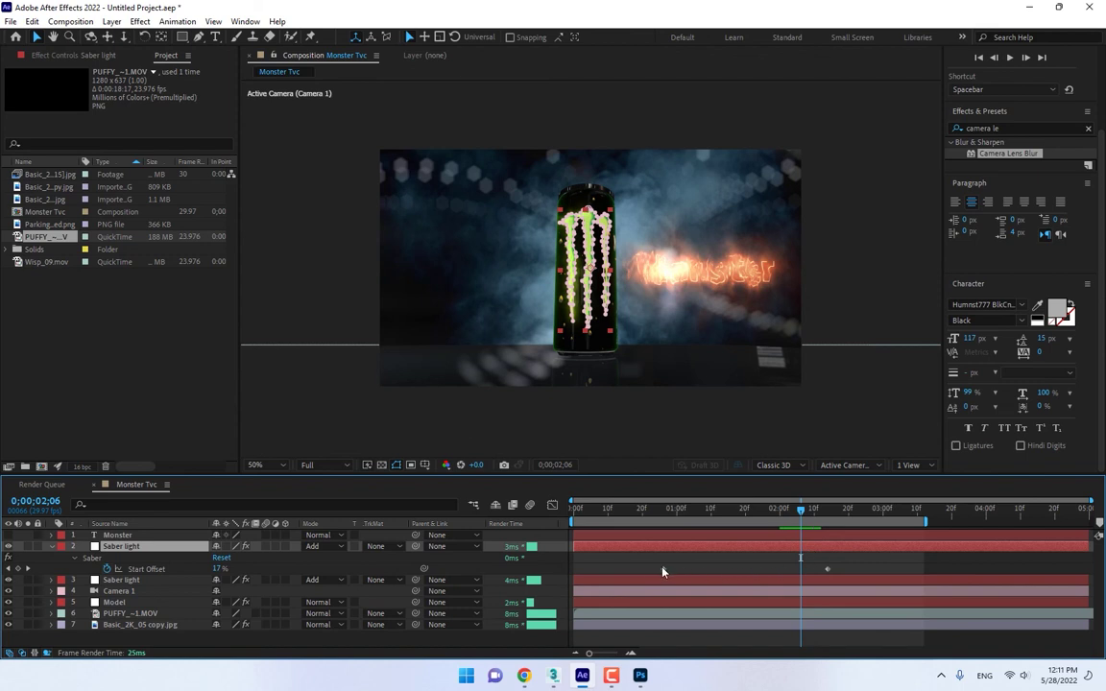
left_click_drag(659, 569, 719, 569)
left_click_drag(835, 571, 889, 567)
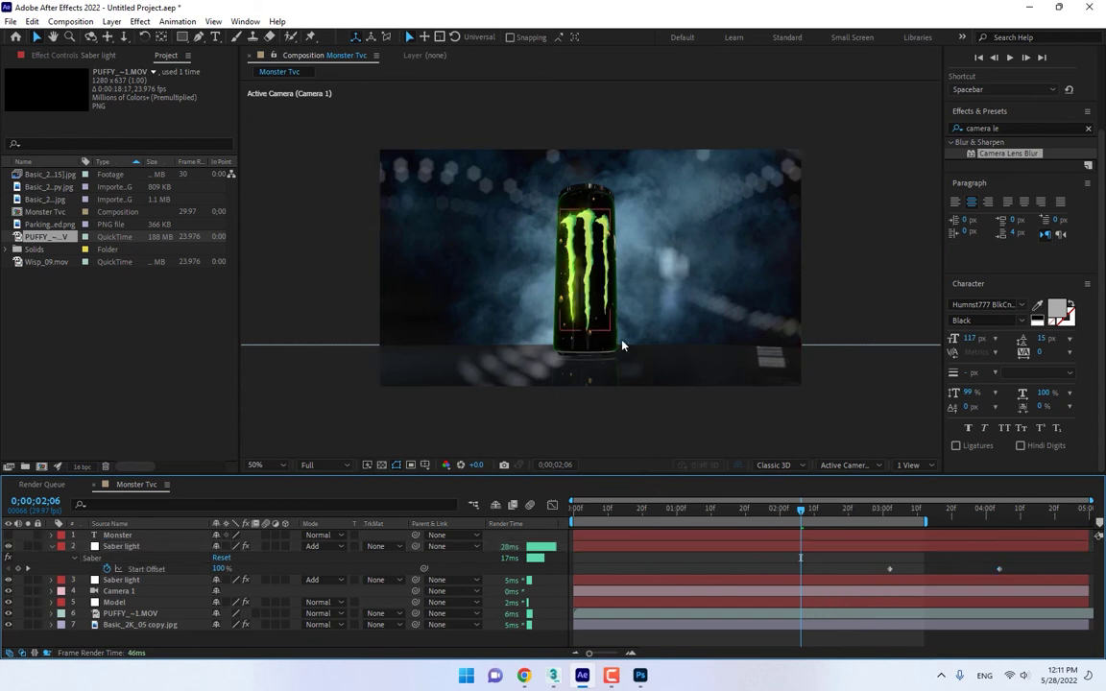
left_click(662, 509)
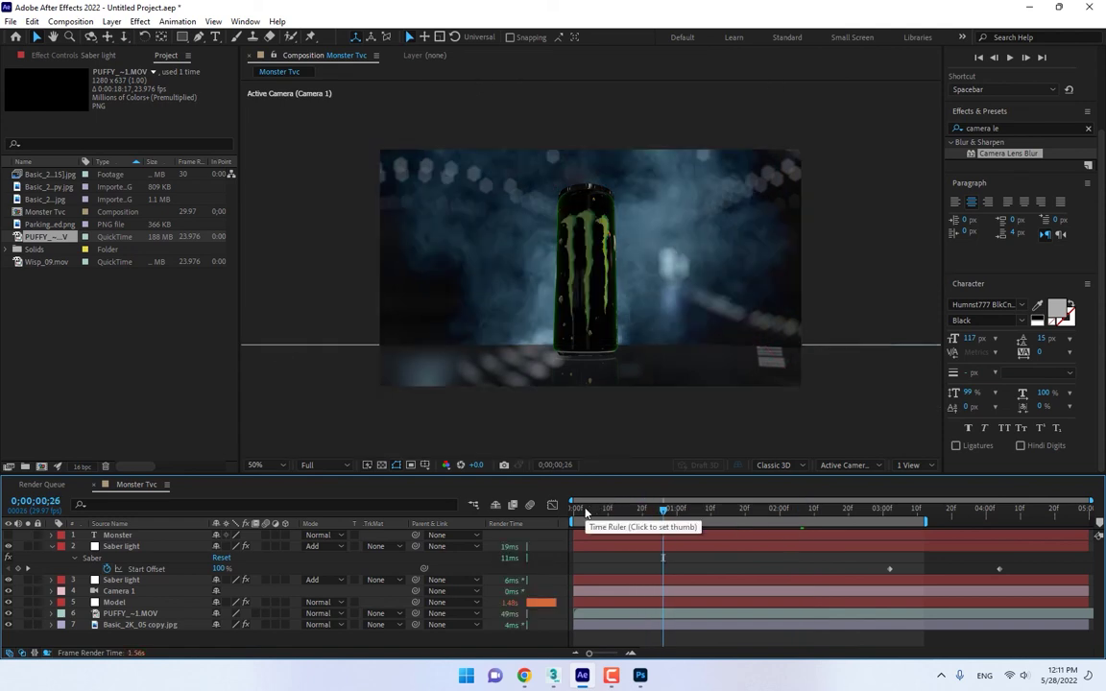
left_click(649, 509)
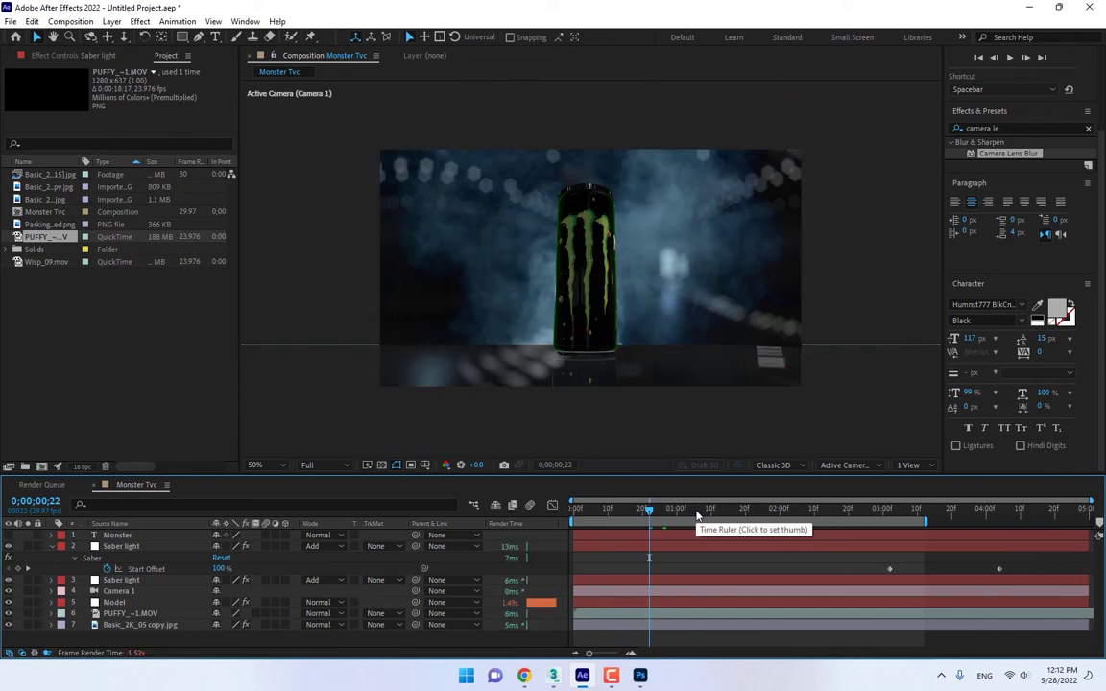
- Import Puffy_Smoke_02.mov and place it in the timeline directly below the Monster title layer
double_click(129, 297)
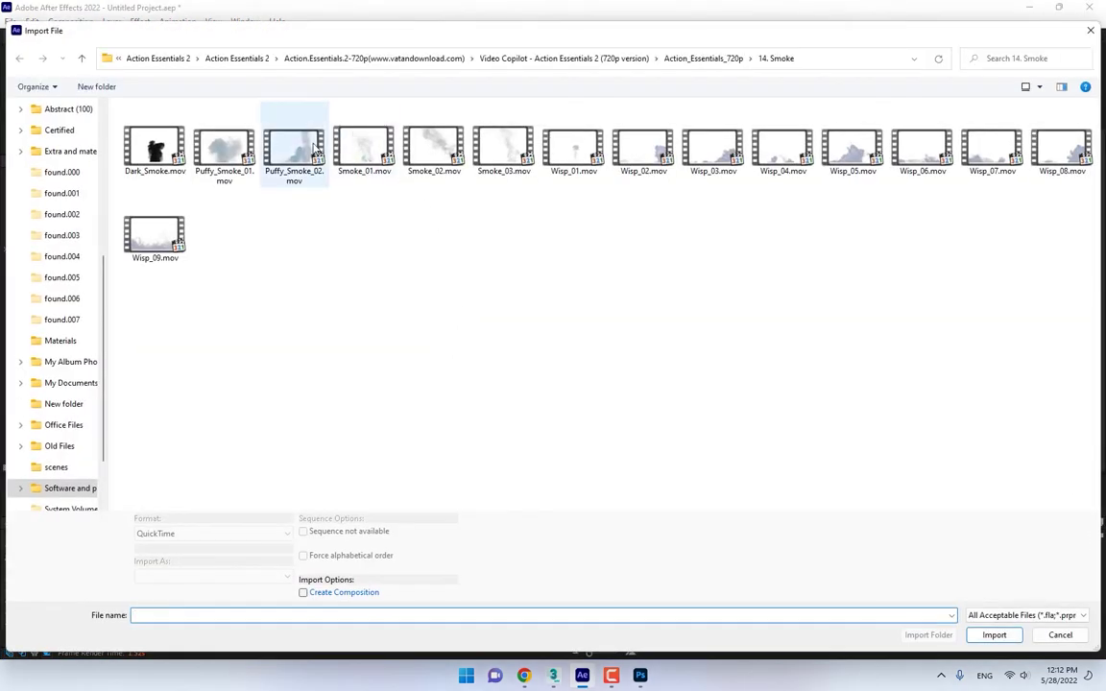
double_click(289, 161)
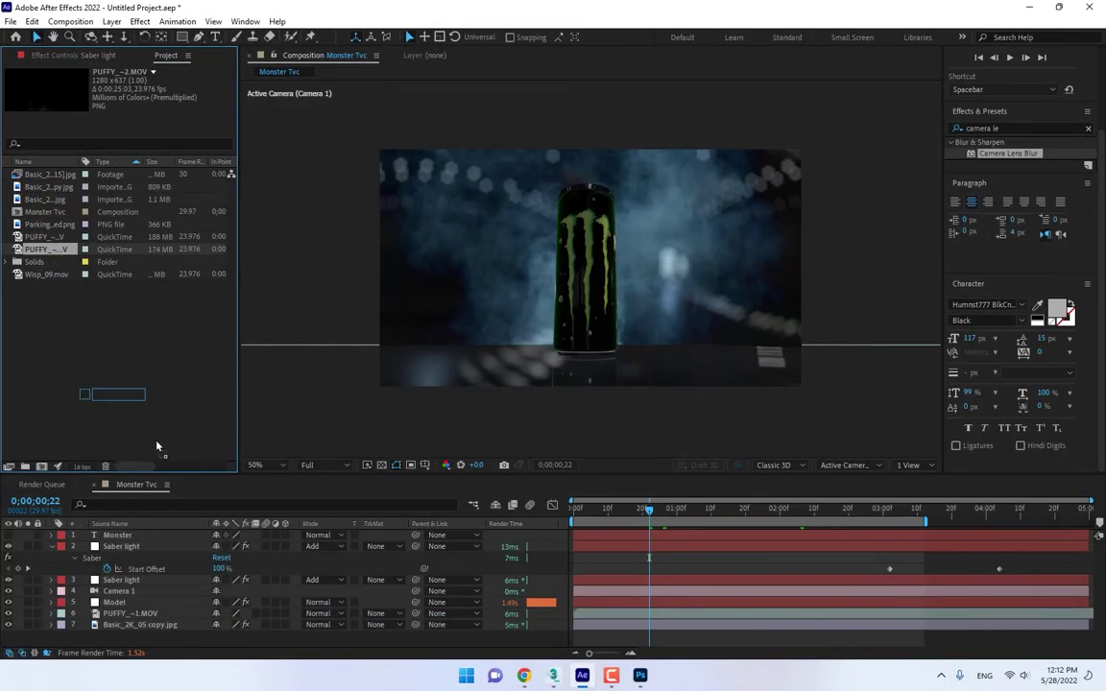
left_click_drag(158, 445, 207, 541)
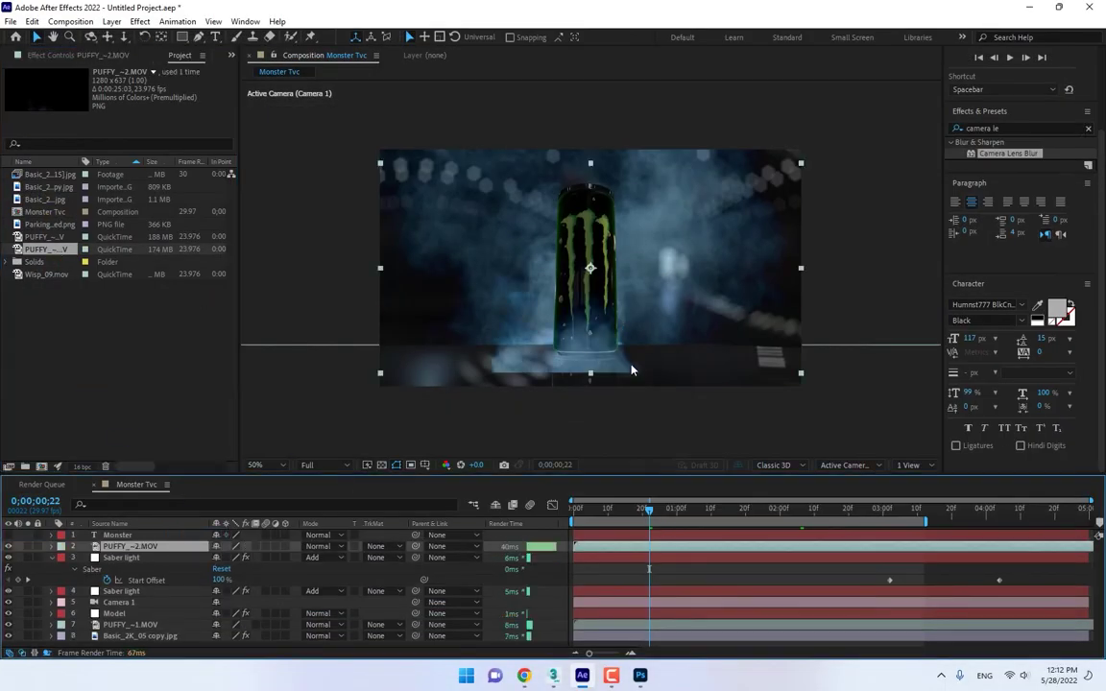
- Enlarge the second puffy smoke layer beyond the frame and shift it up and right, checking it at several frames
left_click(830, 395)
left_click(901, 427)
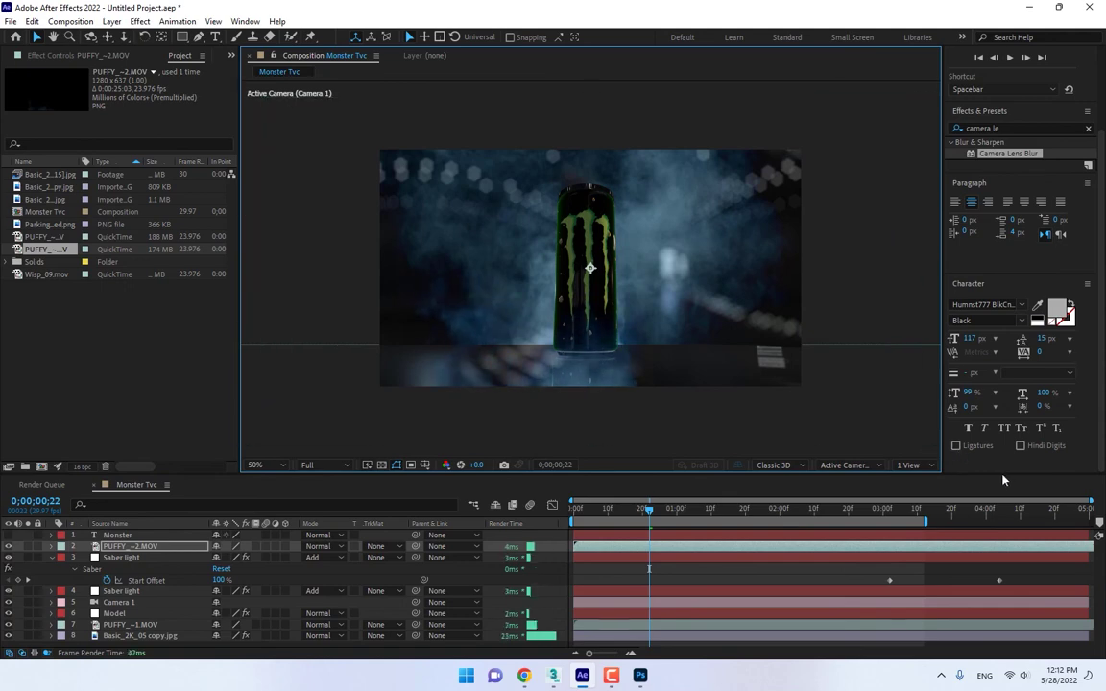
left_click_drag(766, 415, 767, 286)
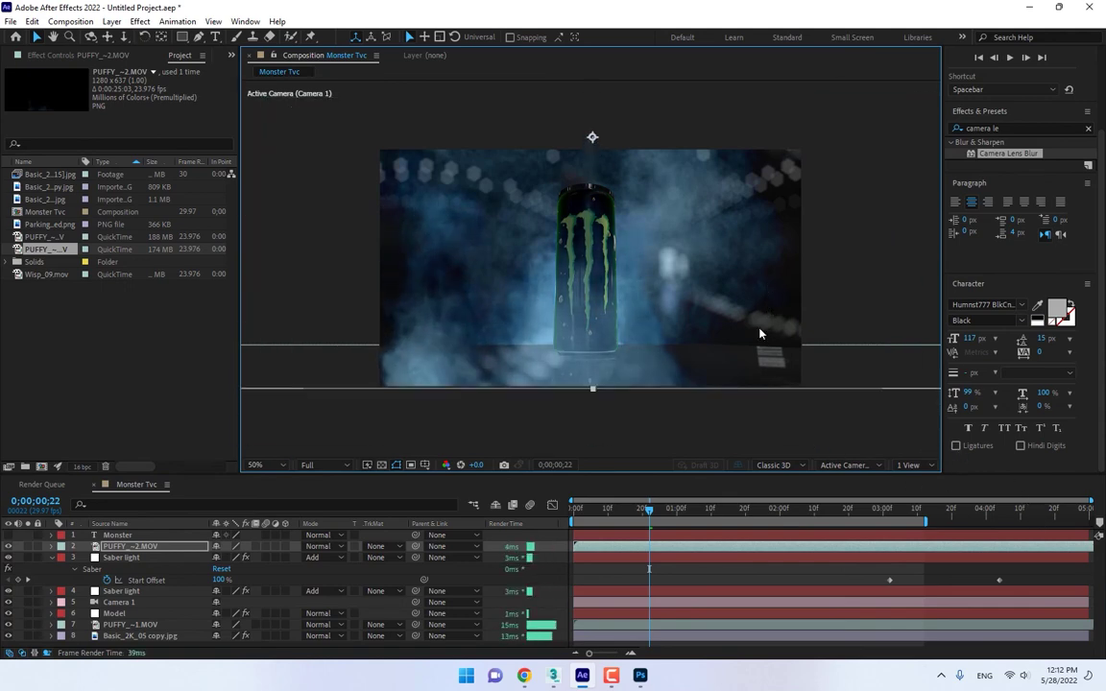
left_click_drag(649, 510, 757, 523)
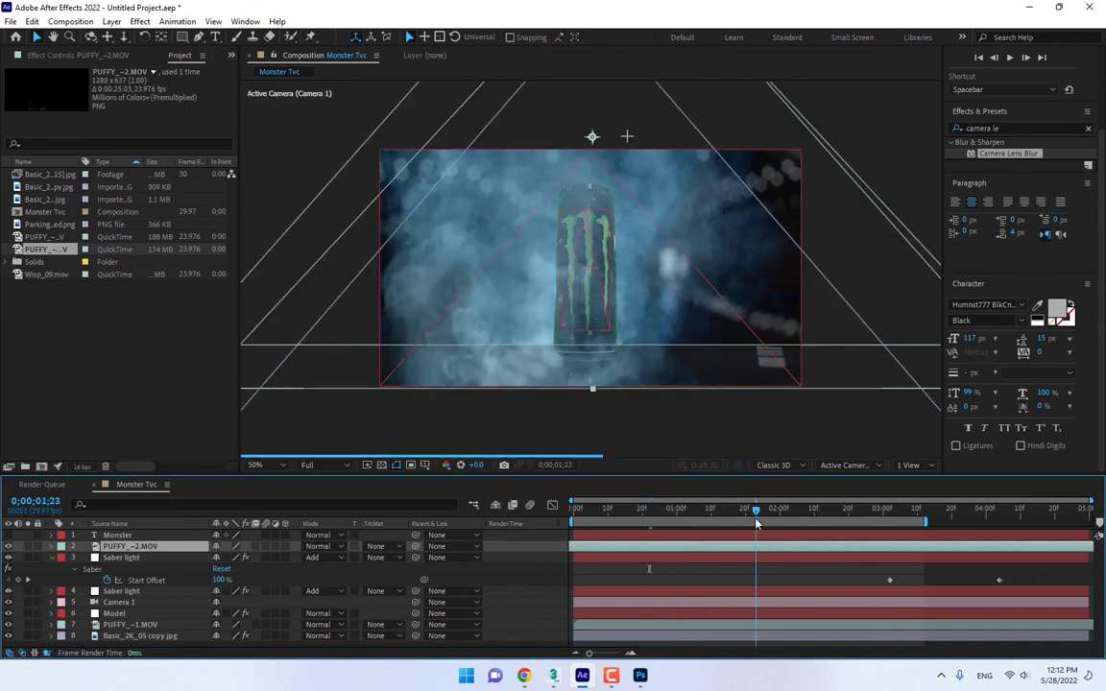
left_click_drag(605, 510, 632, 509)
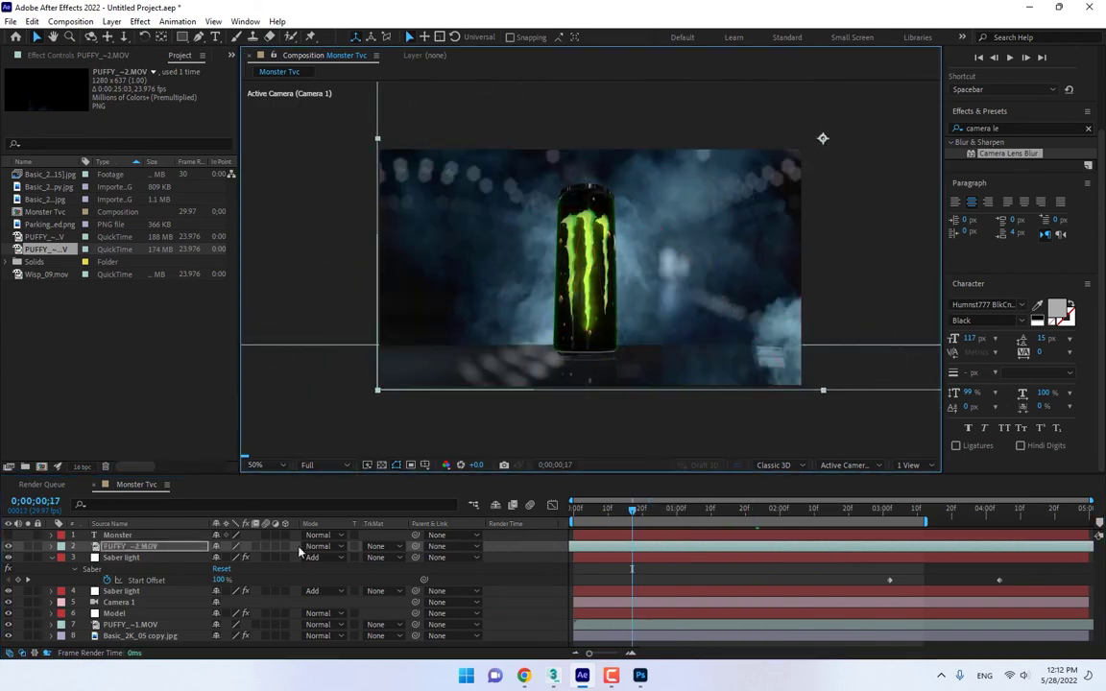
- Show the Monster text layer at 0;00;02;24 and nudge it slightly down and right, beside the can
key("space")
left_click(485, 281)
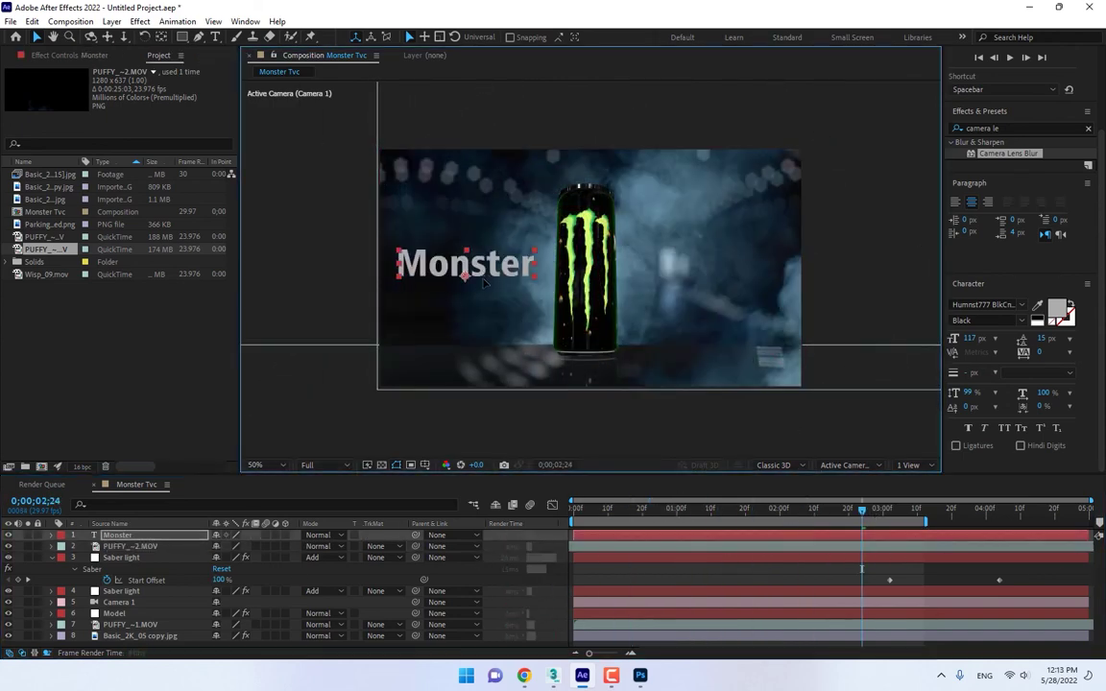
left_click_drag(485, 281, 490, 279)
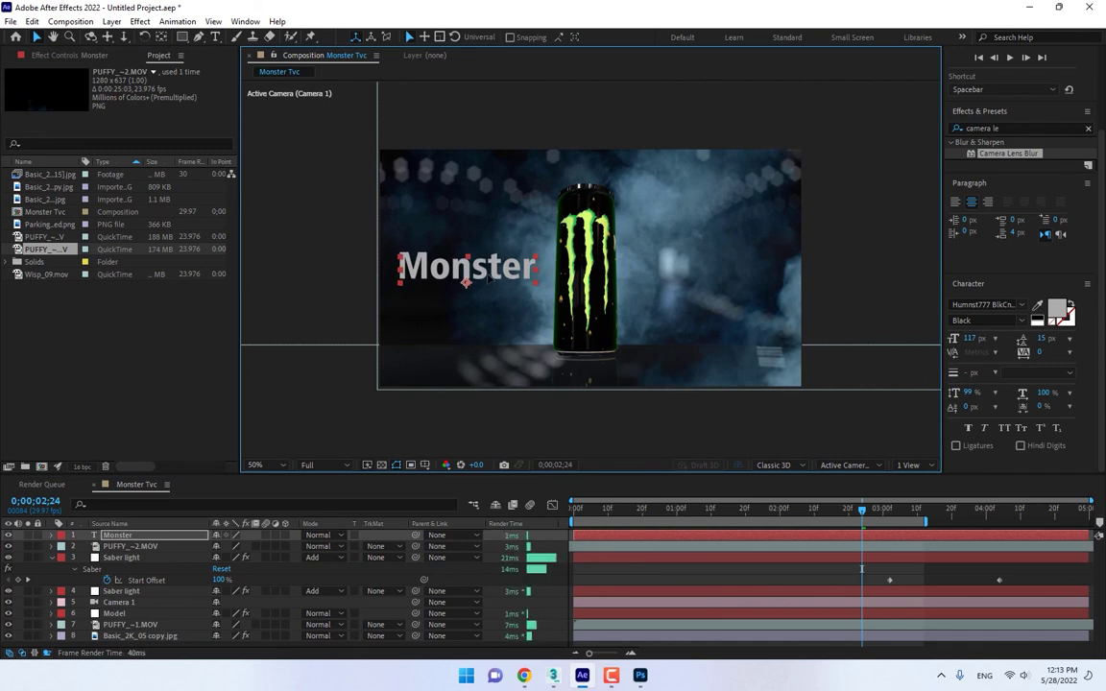
left_click_drag(481, 279, 486, 277)
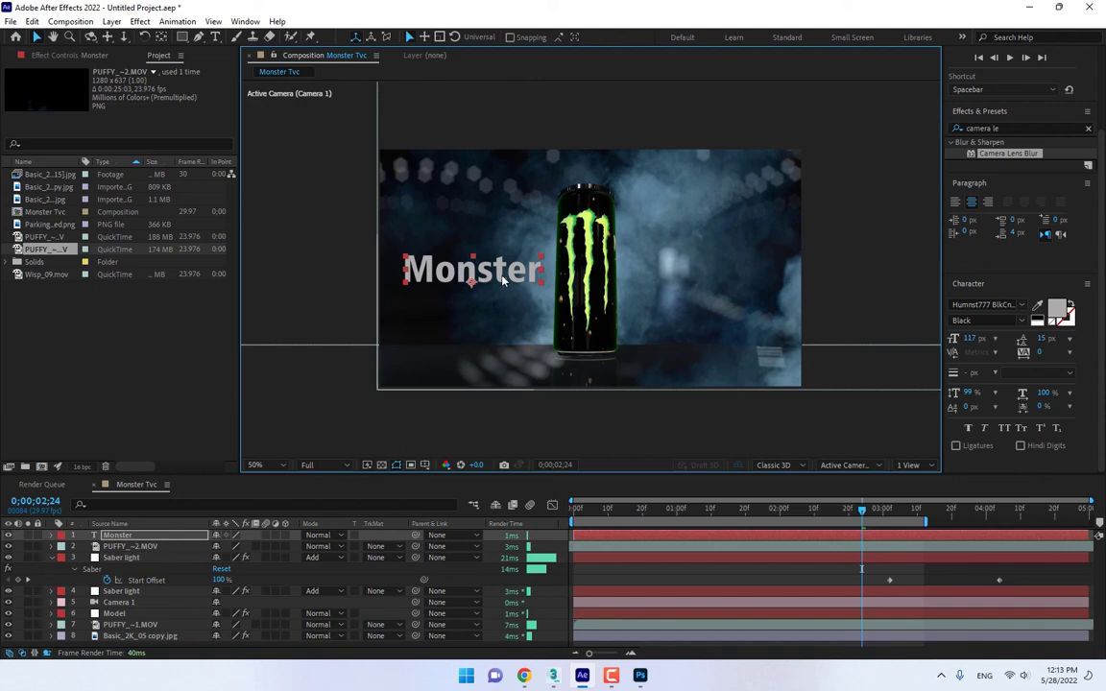
- Duplicate the Monster title, place the copy on the opposite side of the can and change its text to Energy
key("ctrl+d")
left_click_drag(682, 282, 712, 281)
key("Return")
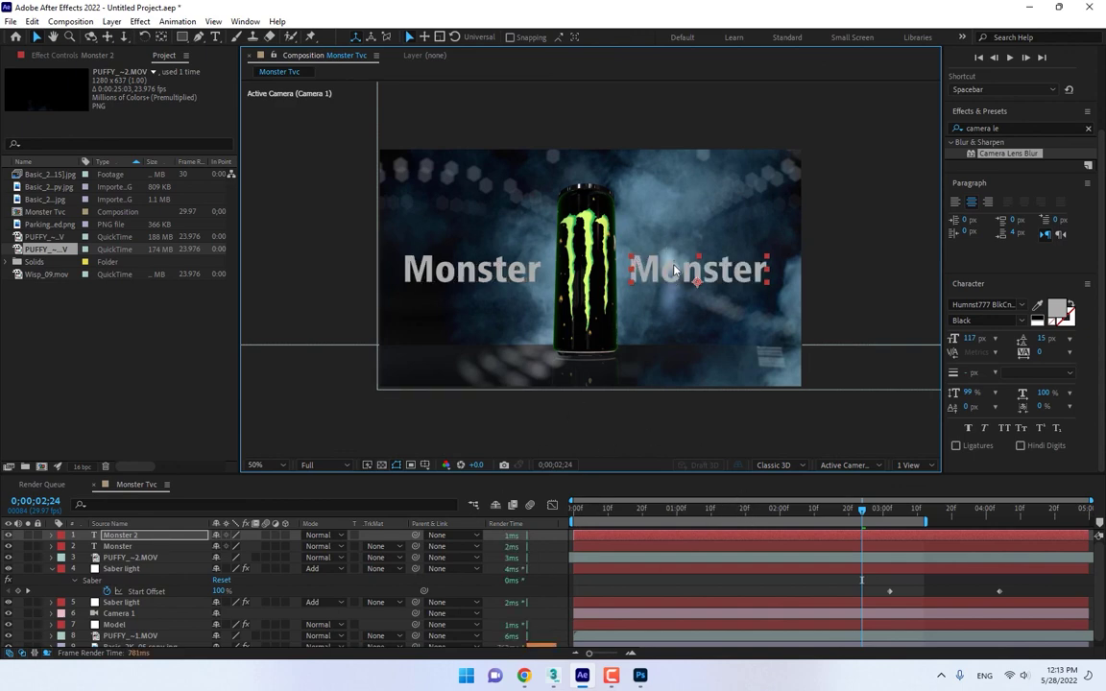
double_click(675, 272)
type("Energy")
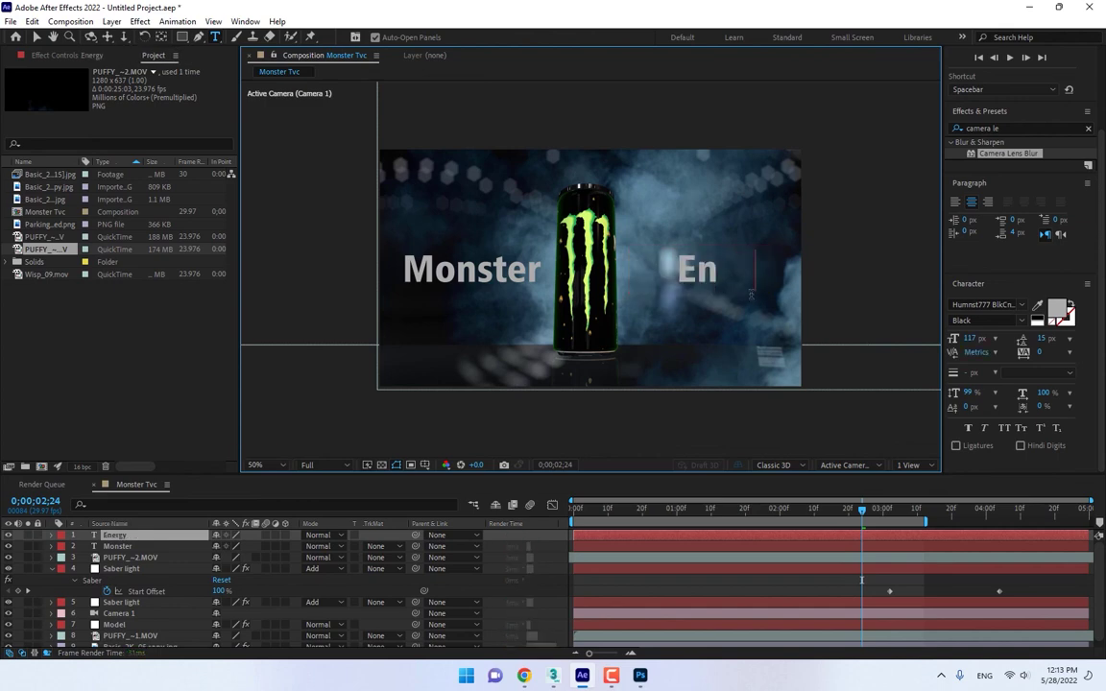
left_click(36, 36)
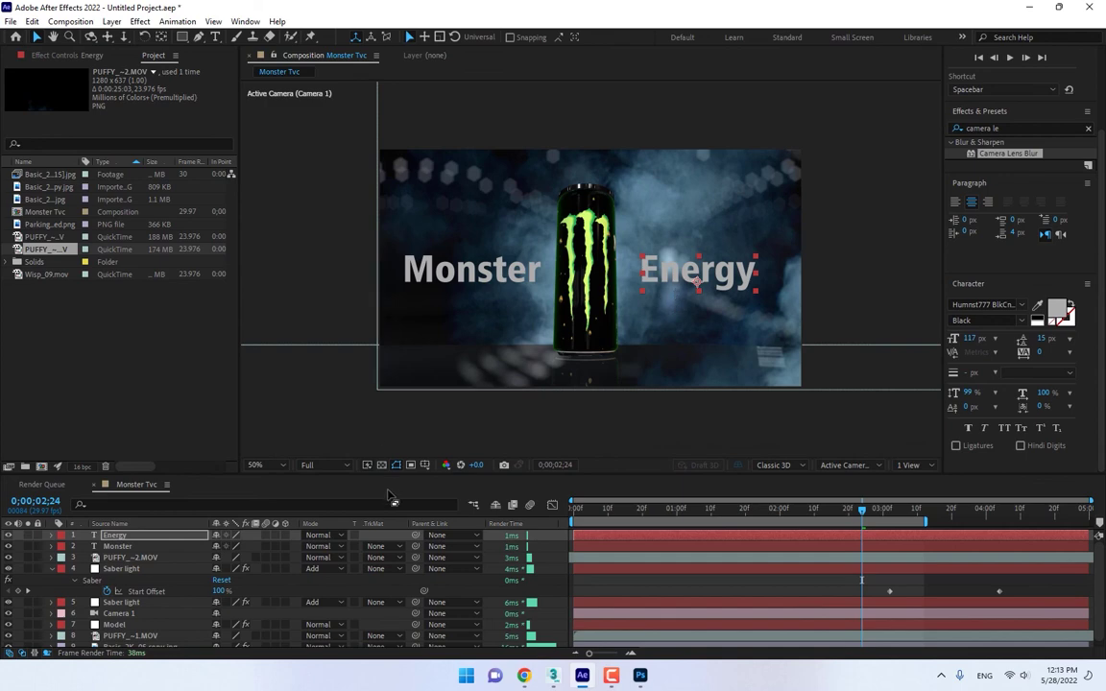
- Move the Energy title slightly further from the can at the same height as Monster
left_click(446, 272)
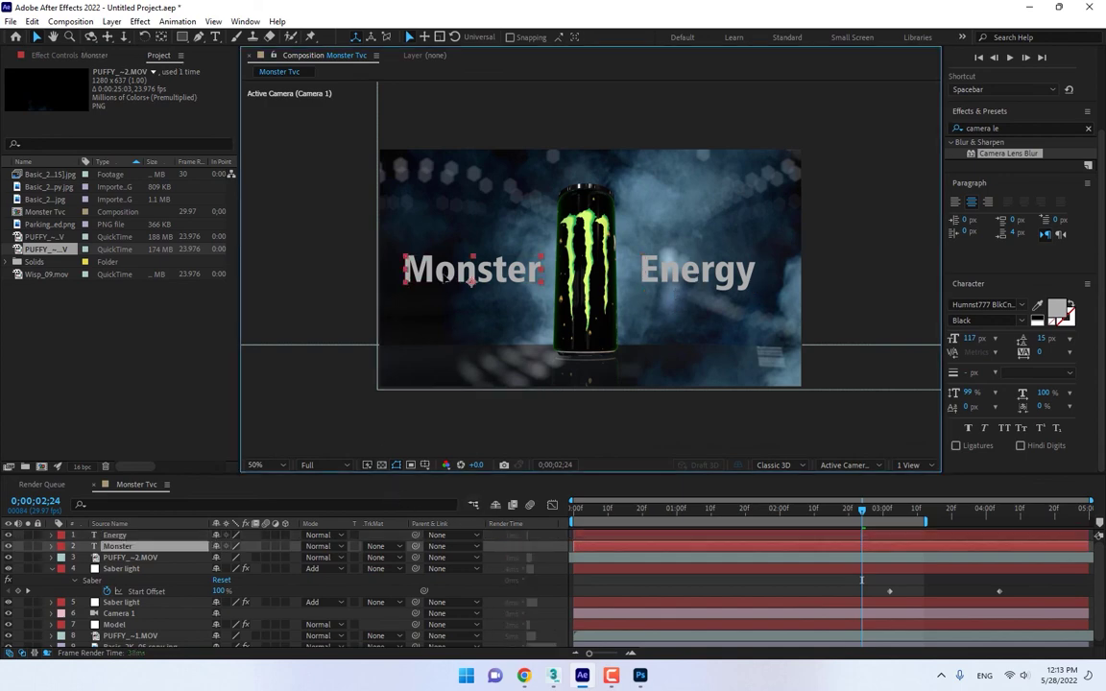
left_click(710, 274)
left_click_drag(698, 280, 714, 280)
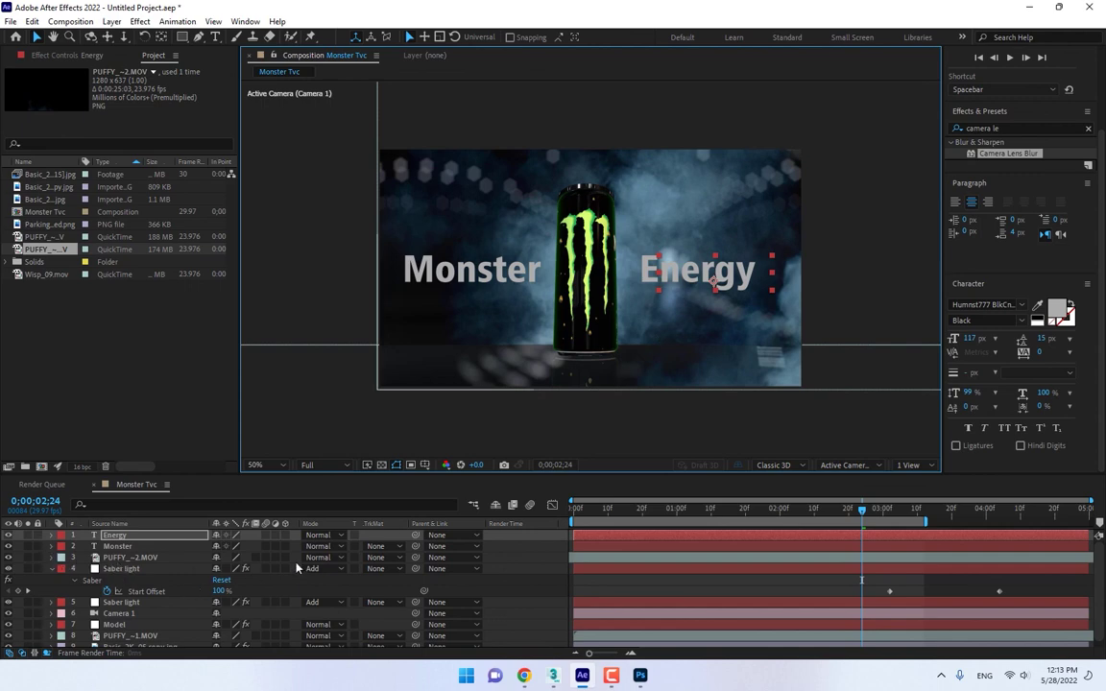
- Slide the title's Saber light layer about one second earlier and duplicate it, with the copy's Saber Text Layer set to 1. Energy
left_click_drag(908, 566, 813, 573)
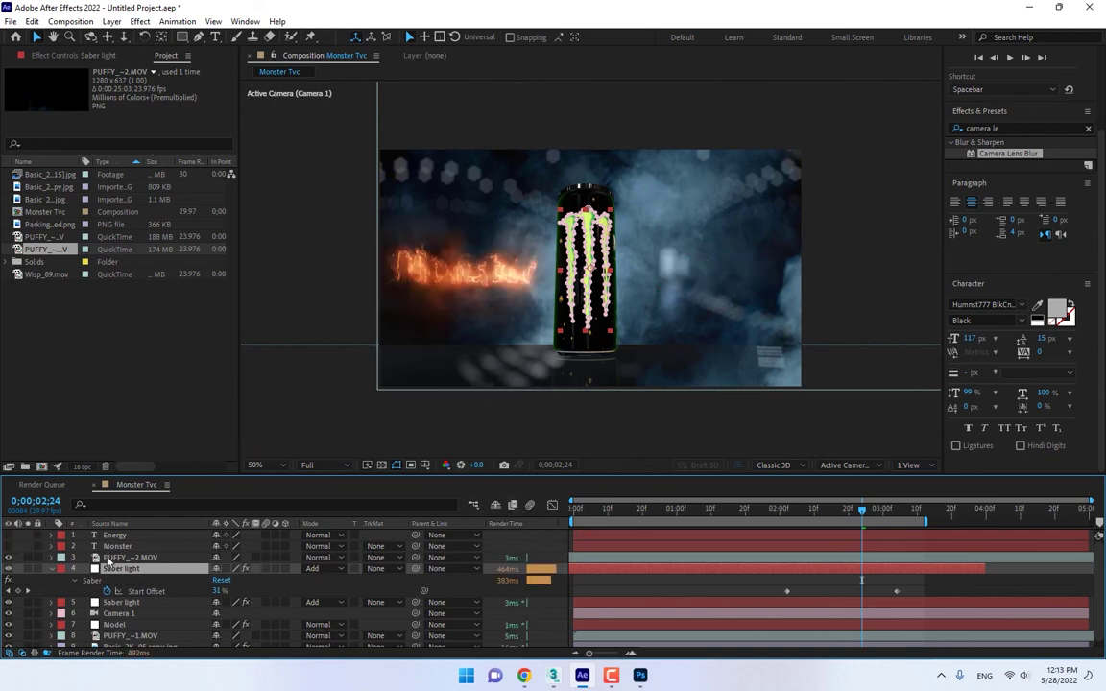
key("ctrl+d")
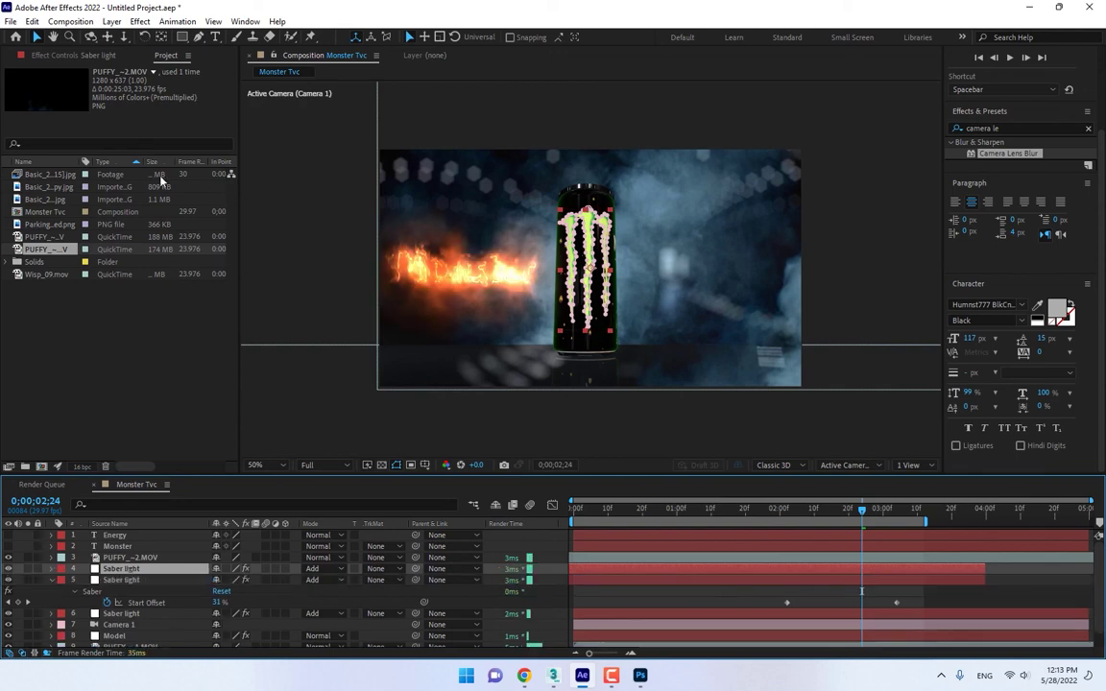
left_click(105, 56)
left_click(156, 216)
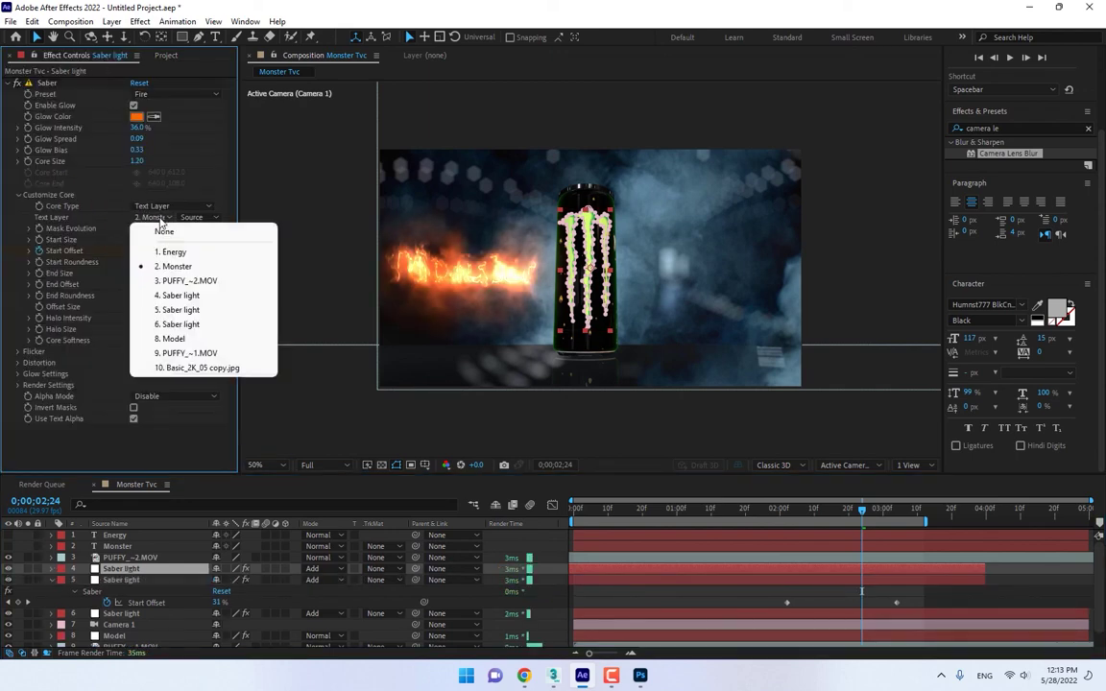
left_click(163, 250)
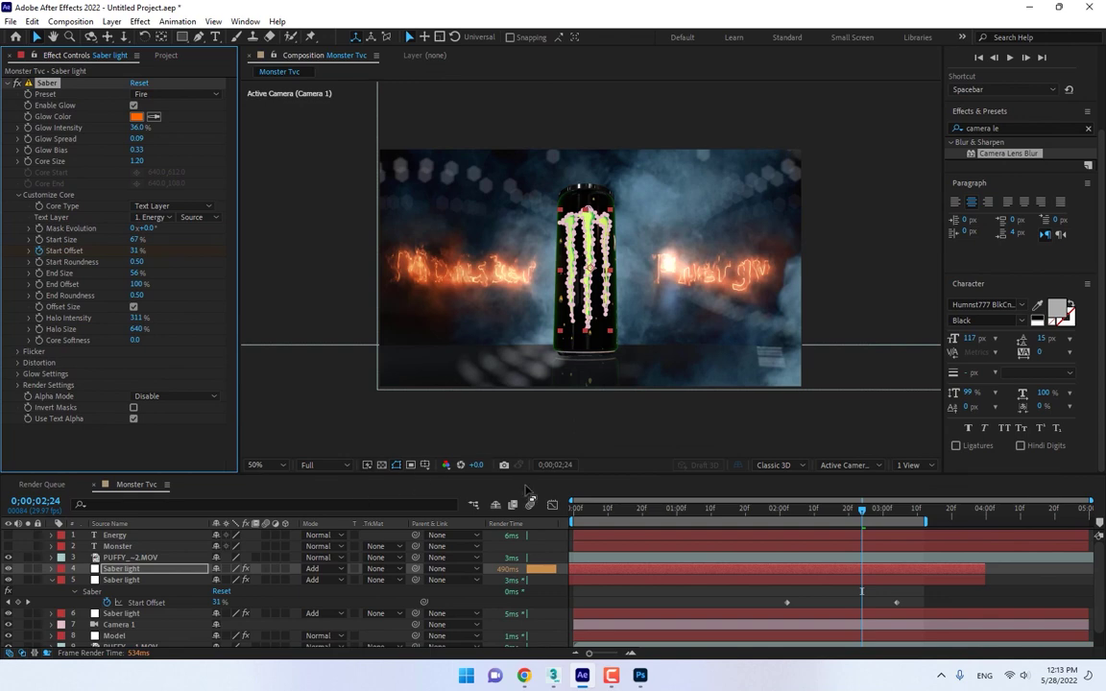
- Preview the animation at fit-to-view size and examine the smoke, can and fiery titles at several points in time
left_click(619, 575)
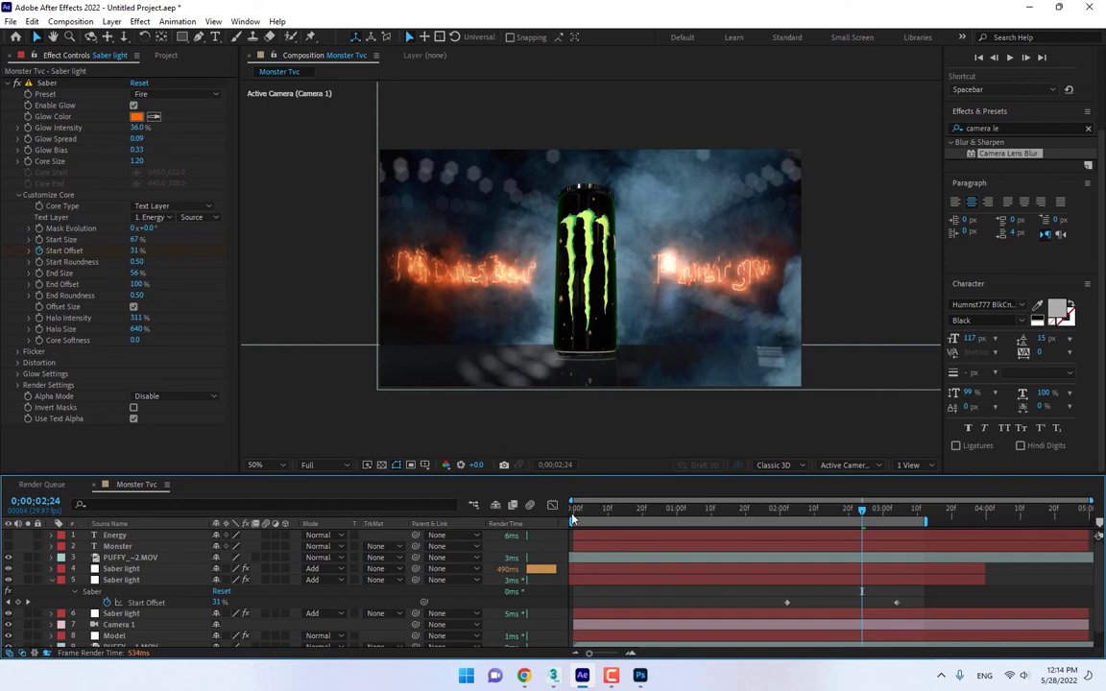
left_click(255, 465)
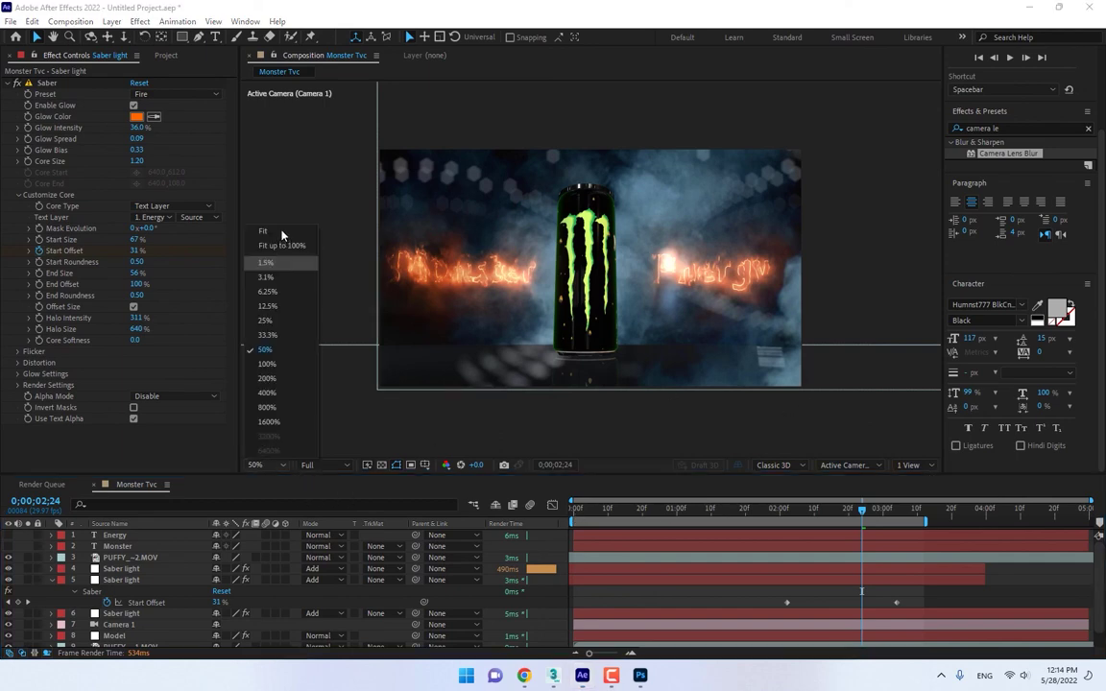
left_click(252, 238)
left_click(1009, 56)
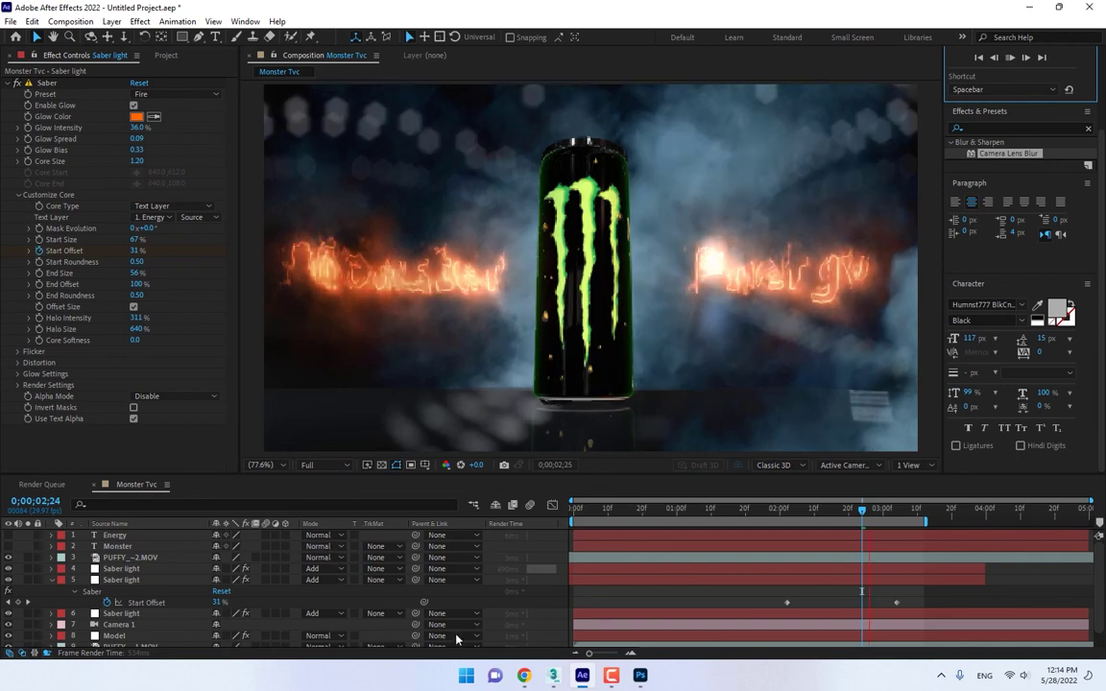
left_click(666, 557)
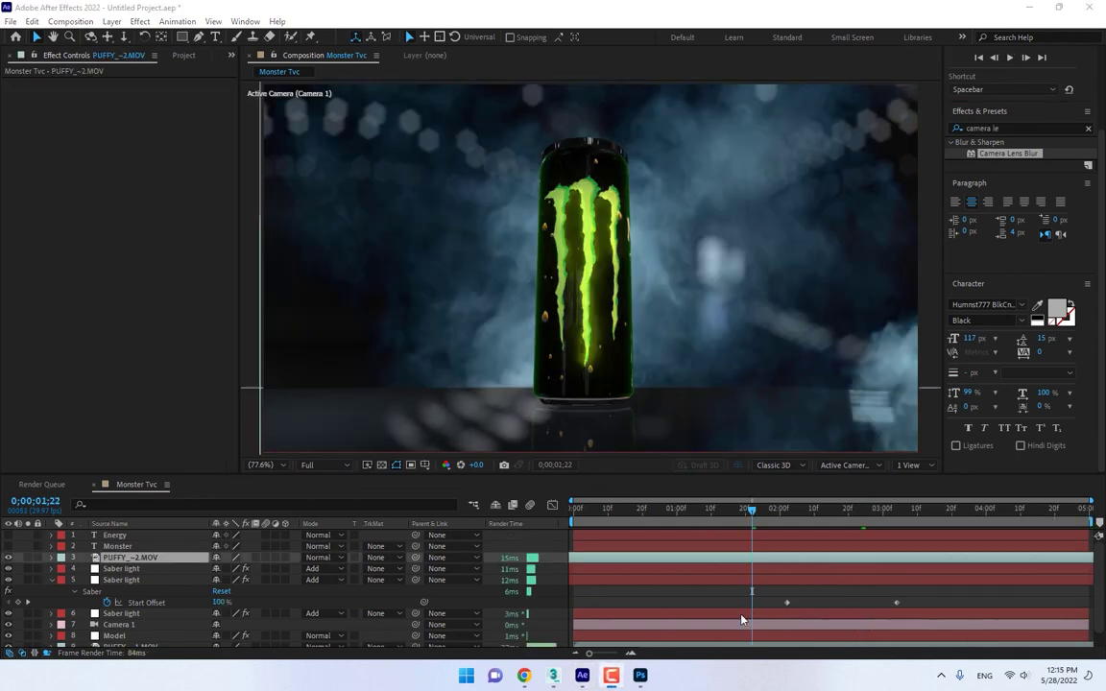
key("space")
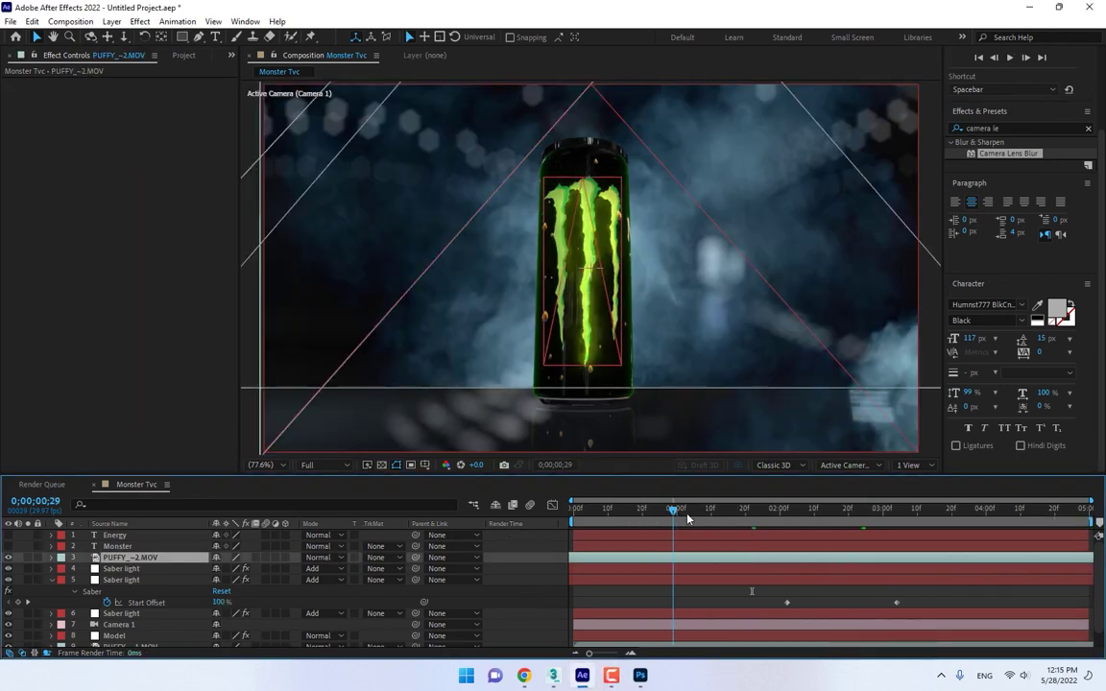
left_click(1011, 56)
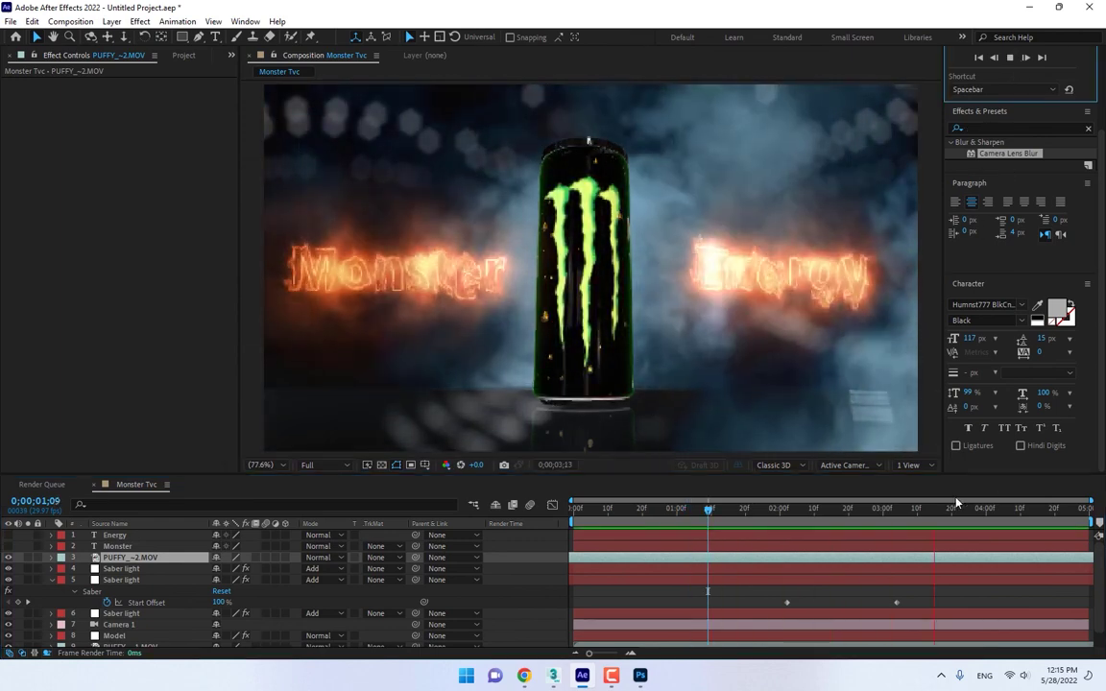
left_click(653, 509)
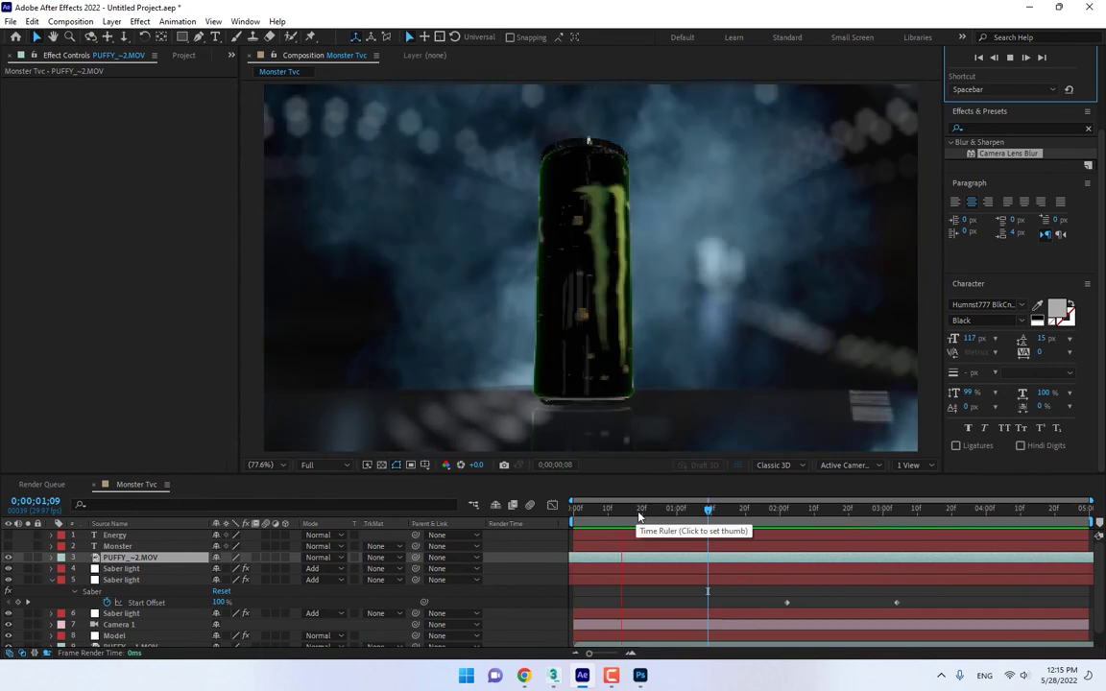
left_click(728, 509)
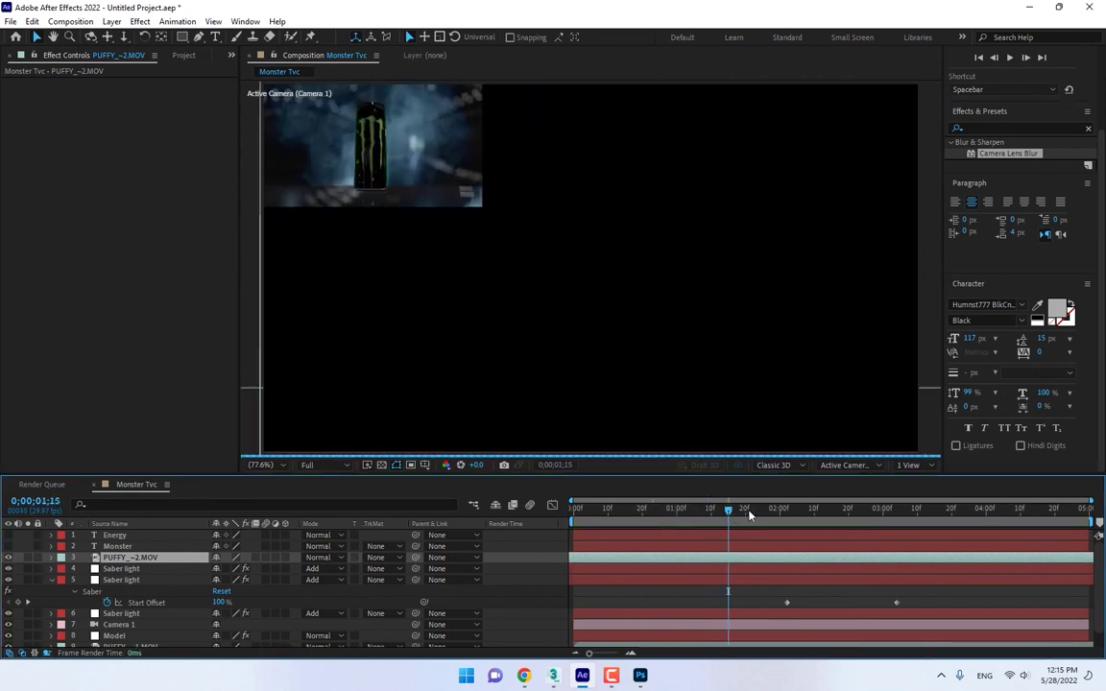
left_click(841, 509)
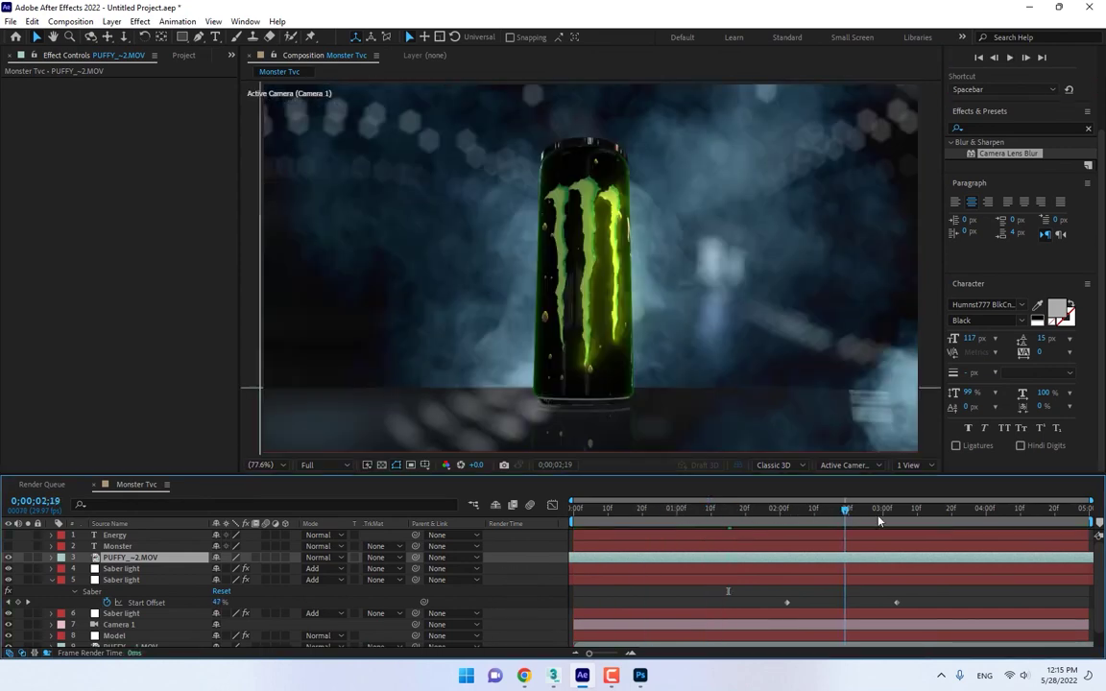
- Show both text layers at 0;00;03;01 and lower Monster and Energy to floor level on either side of the can
left_click(153, 568)
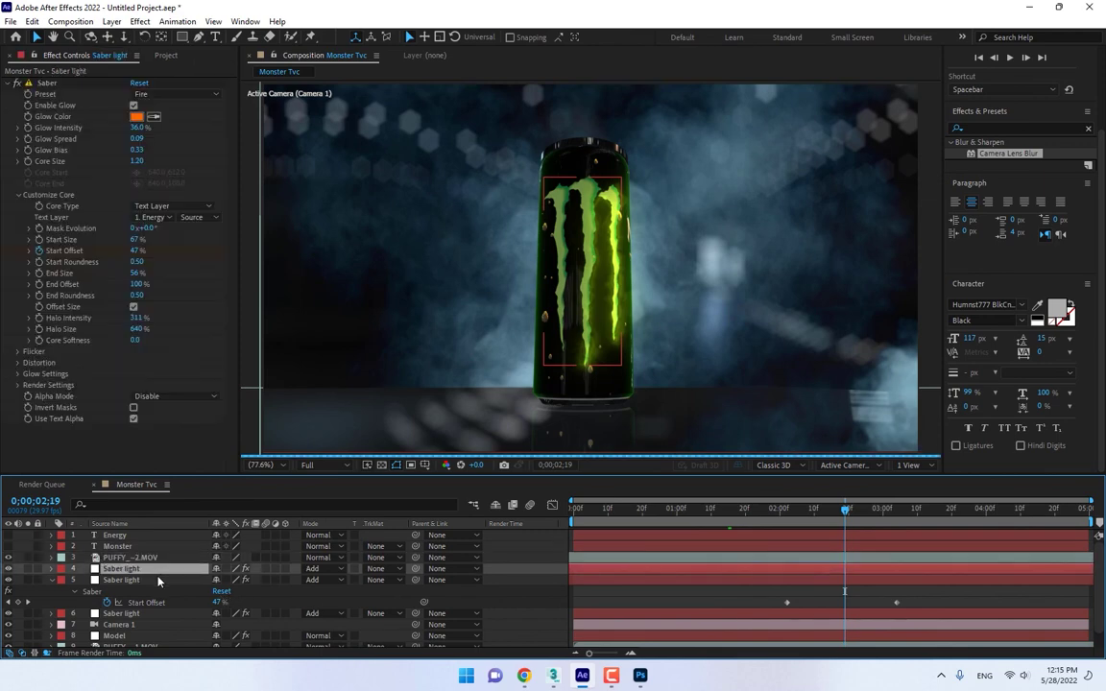
left_click(885, 515)
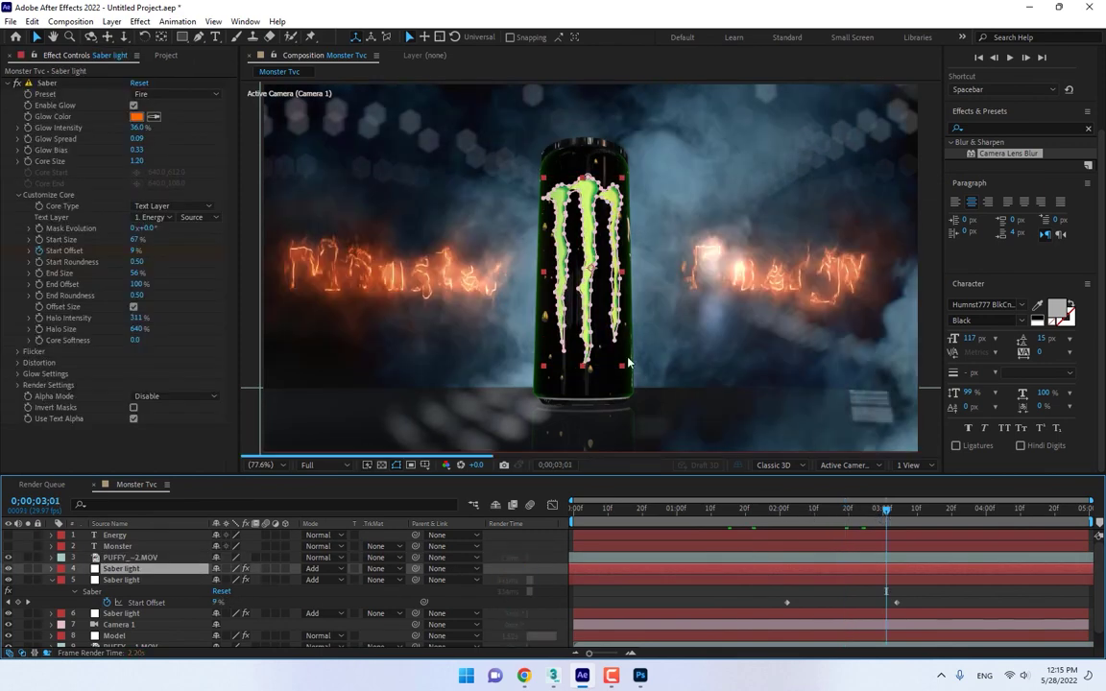
left_click(30, 545)
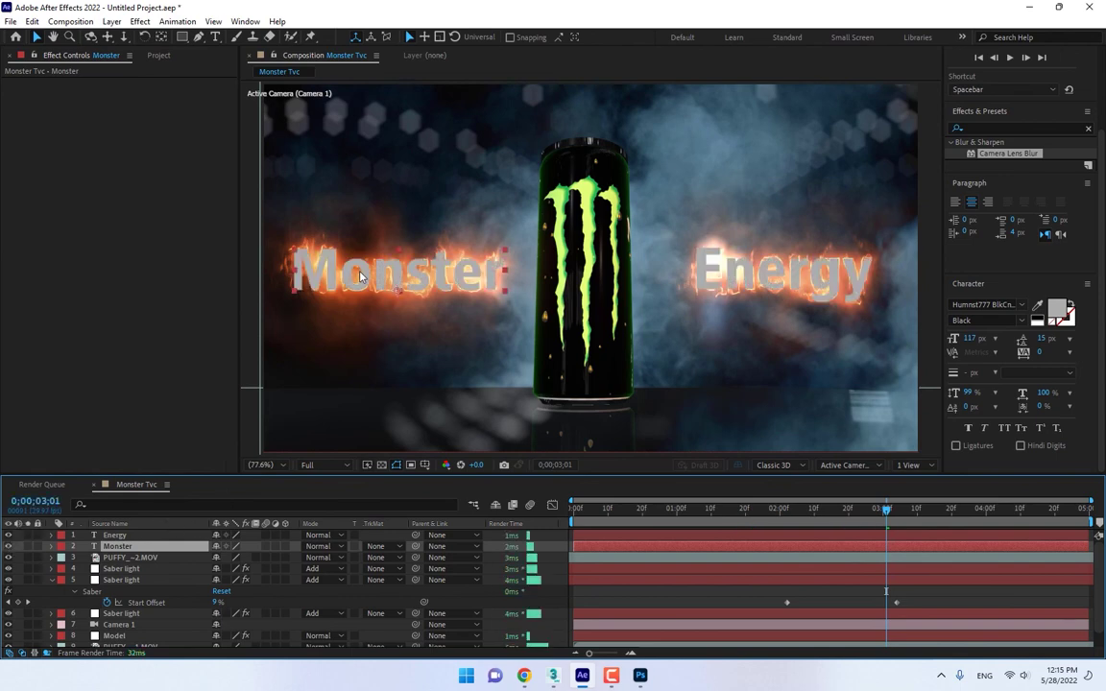
left_click(374, 337)
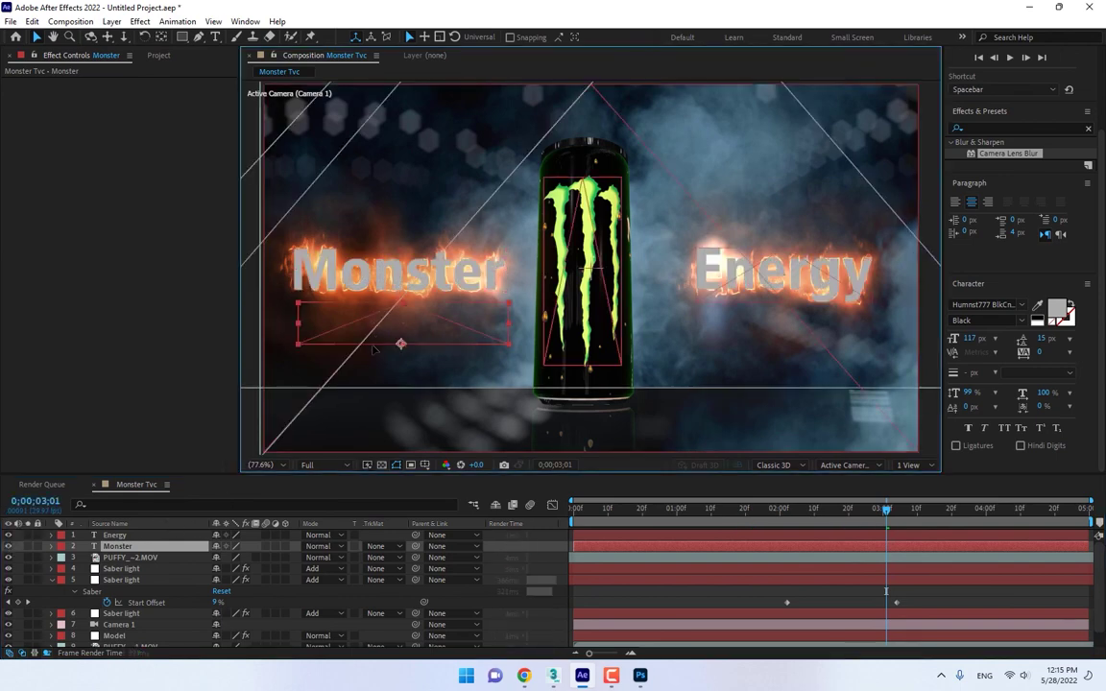
left_click_drag(374, 350, 377, 377)
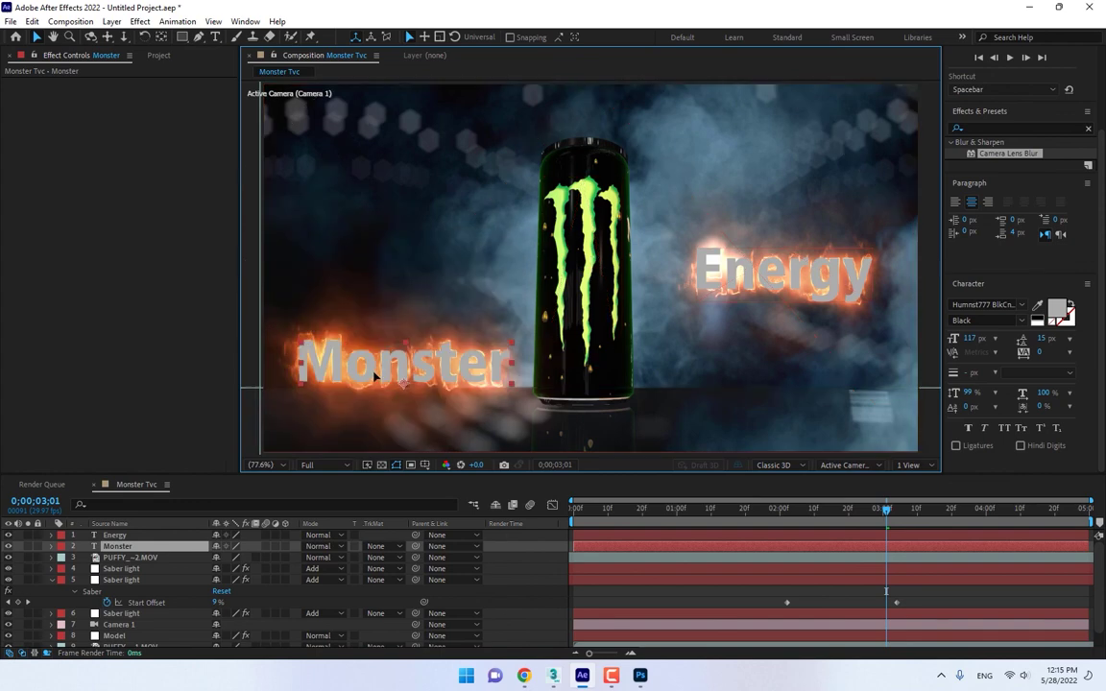
left_click(788, 272)
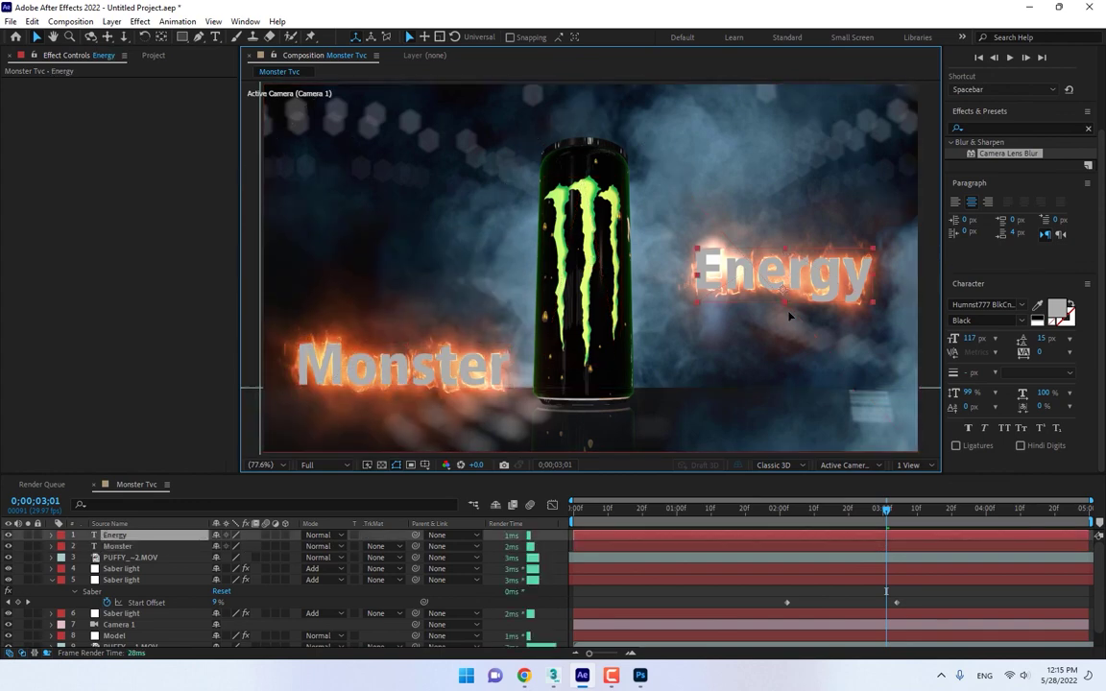
left_click_drag(787, 272, 780, 385)
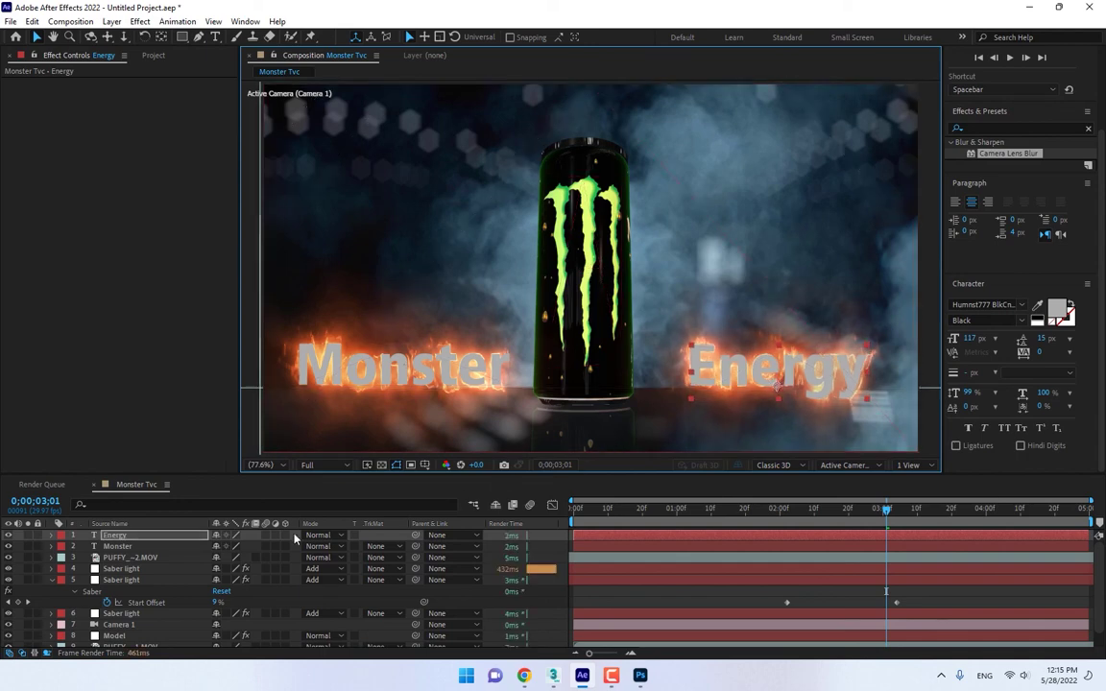
- Show the keyframes of both title Saber light layers and move each layer's ending Start Offset keyframe to 0;00;04;08
left_click(765, 574)
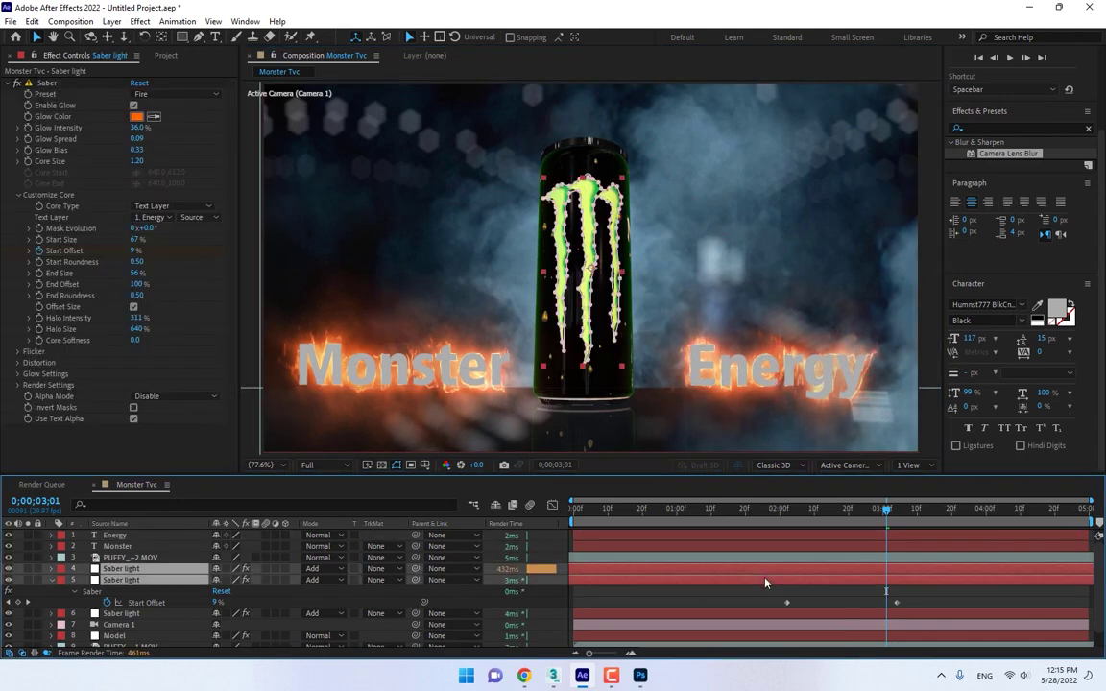
key("u")
left_click(832, 588)
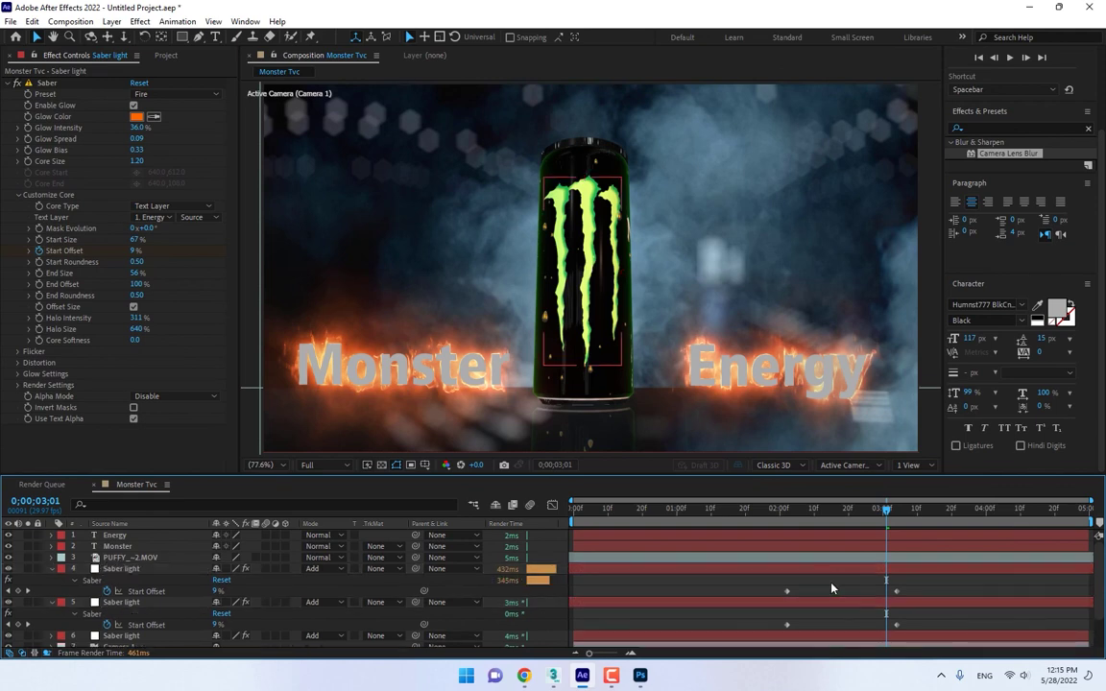
left_click(782, 513)
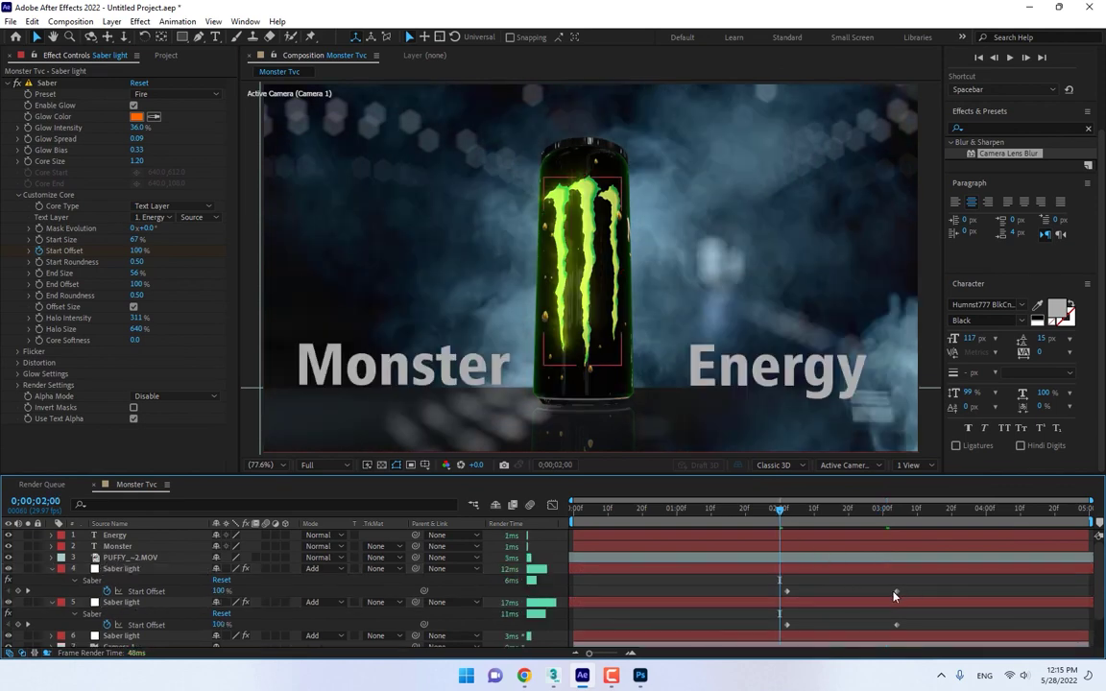
left_click_drag(896, 593, 1013, 593)
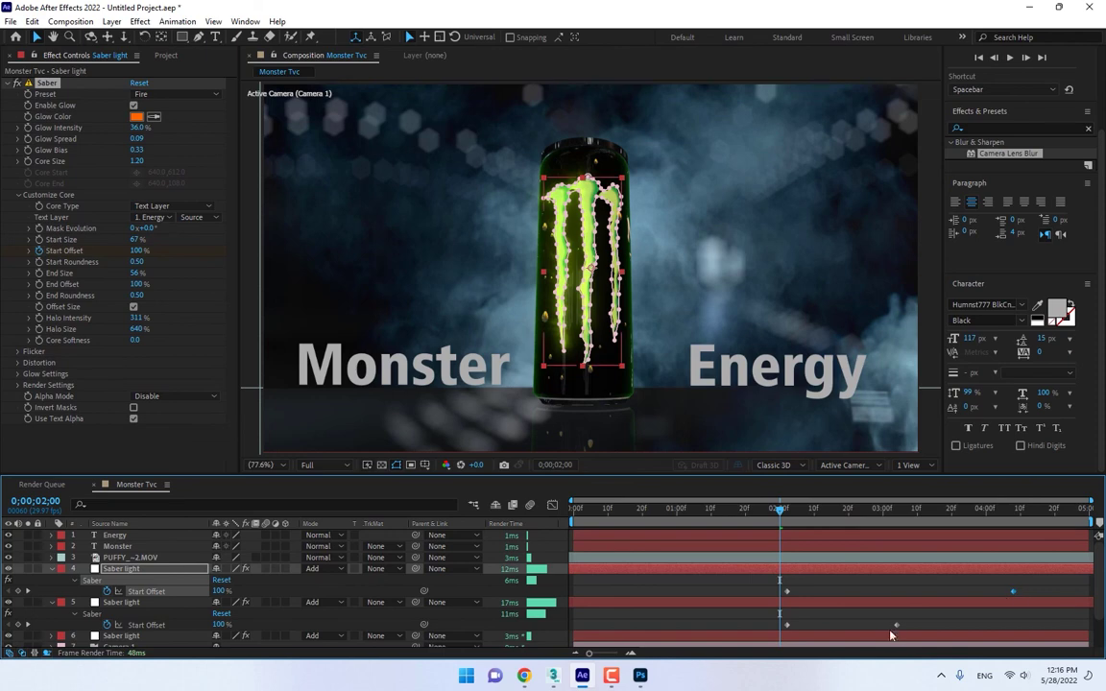
left_click_drag(896, 625, 1010, 628)
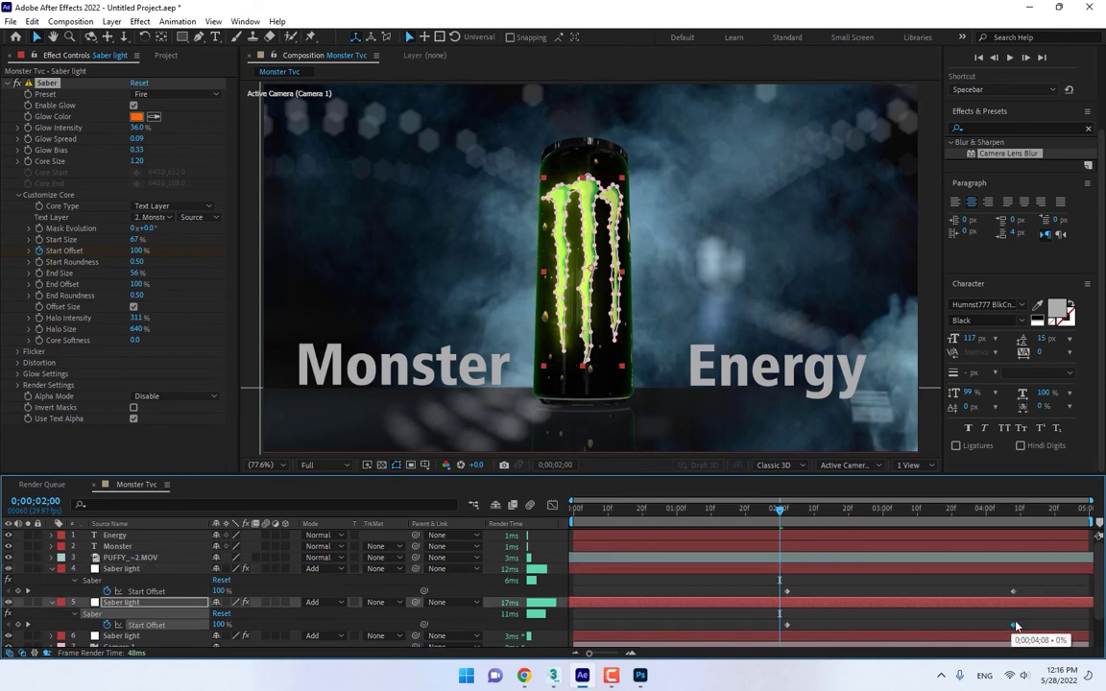
- Apply Easy Ease to the ending Start Offset keyframe on both title Saber light layers
right_click(1013, 625)
mouse_move(999, 615)
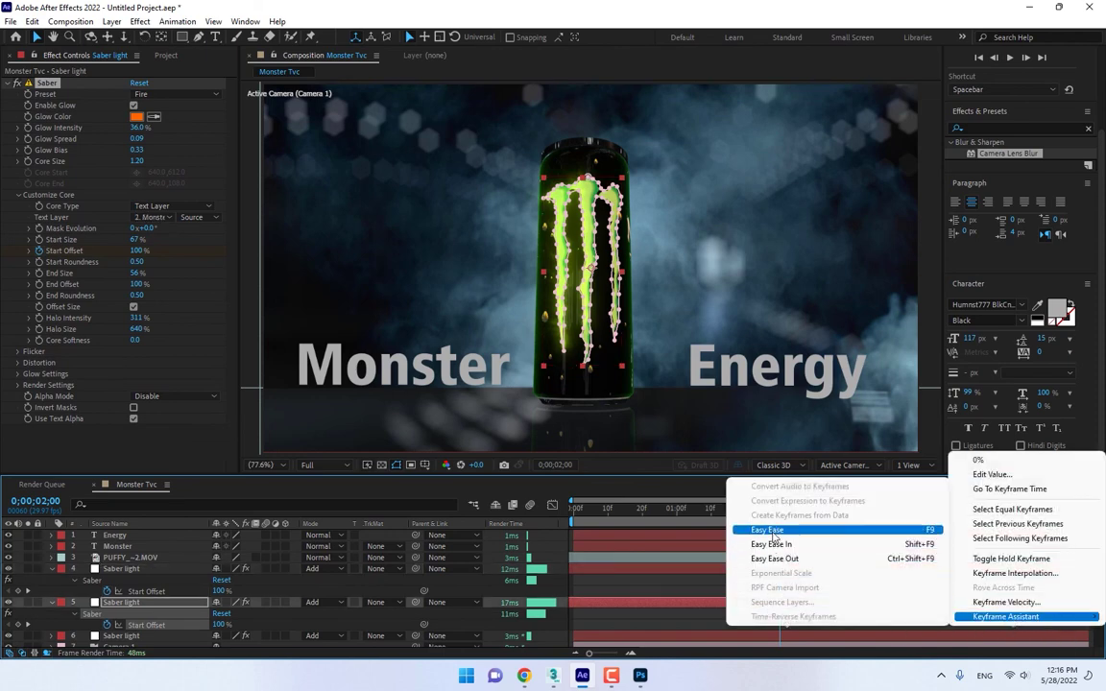
left_click(797, 531)
right_click(1012, 593)
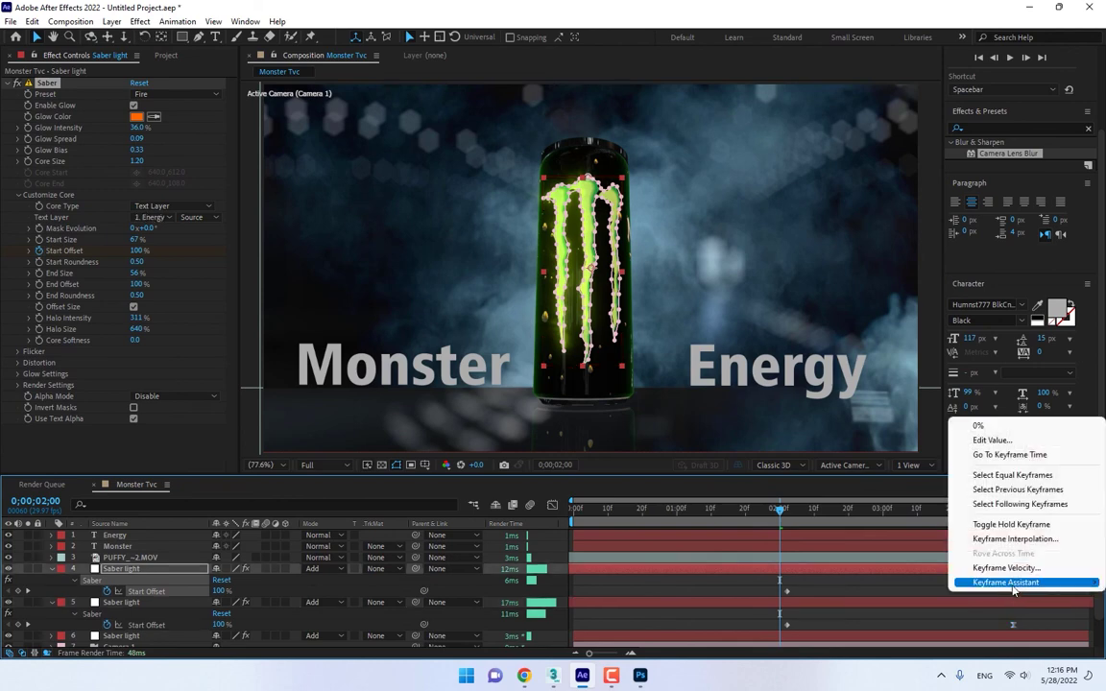
mouse_move(1005, 582)
left_click(797, 495)
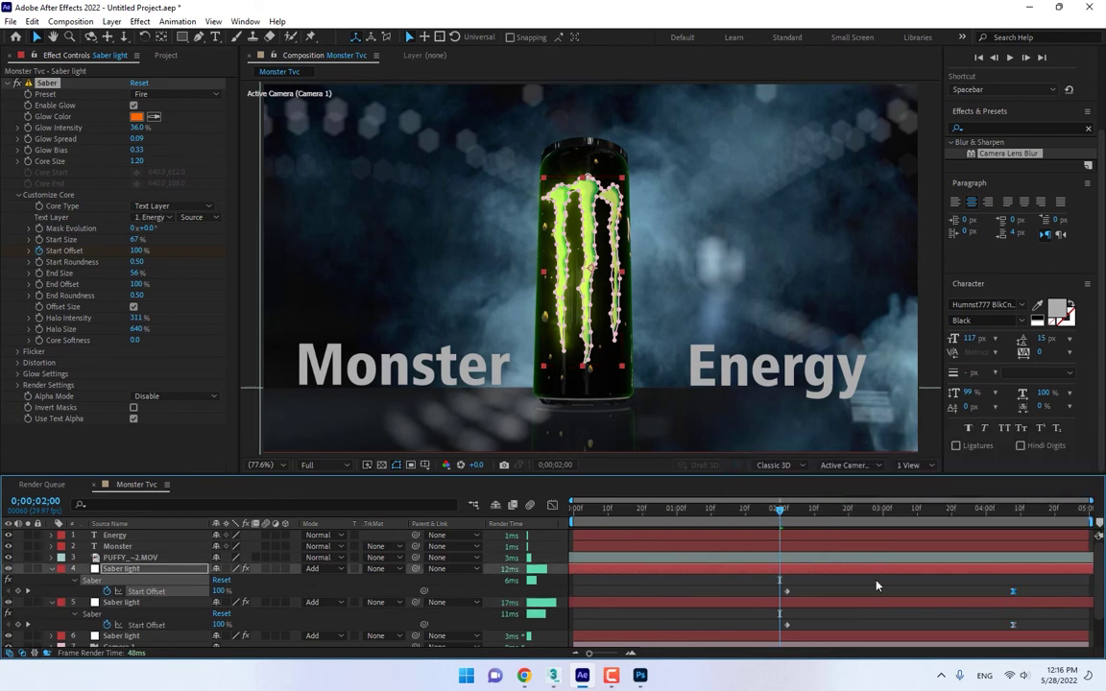
- Hide the Energy and Monster text layers, preview the animation, and scrub to about 0;00;00;14
left_click(877, 585)
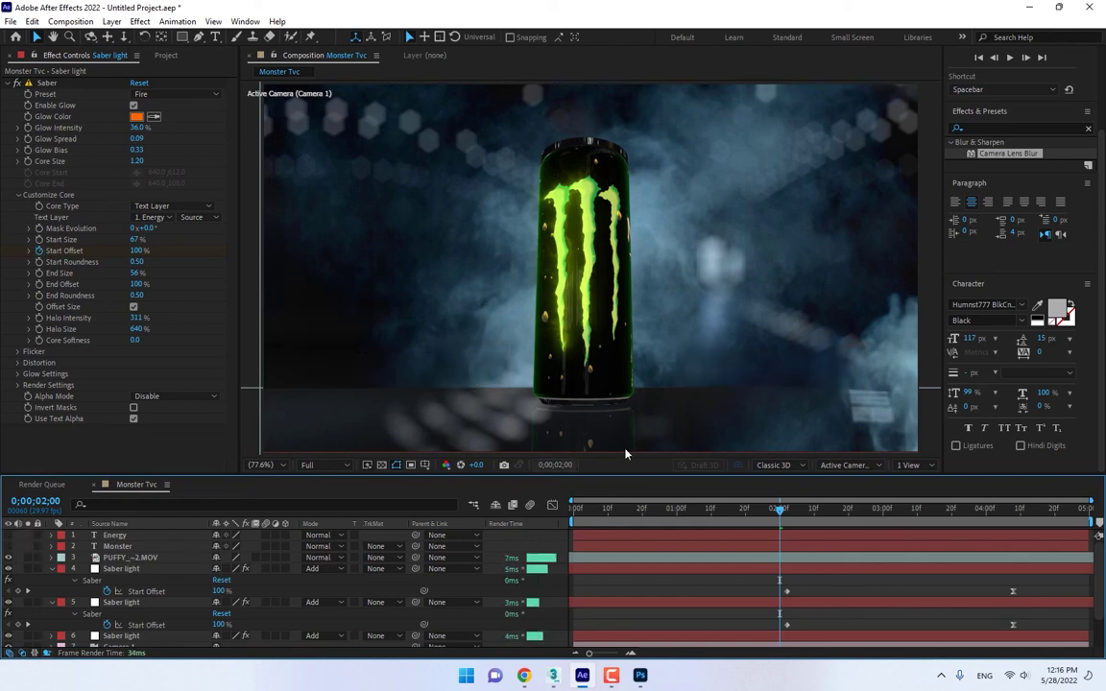
left_click(1018, 57)
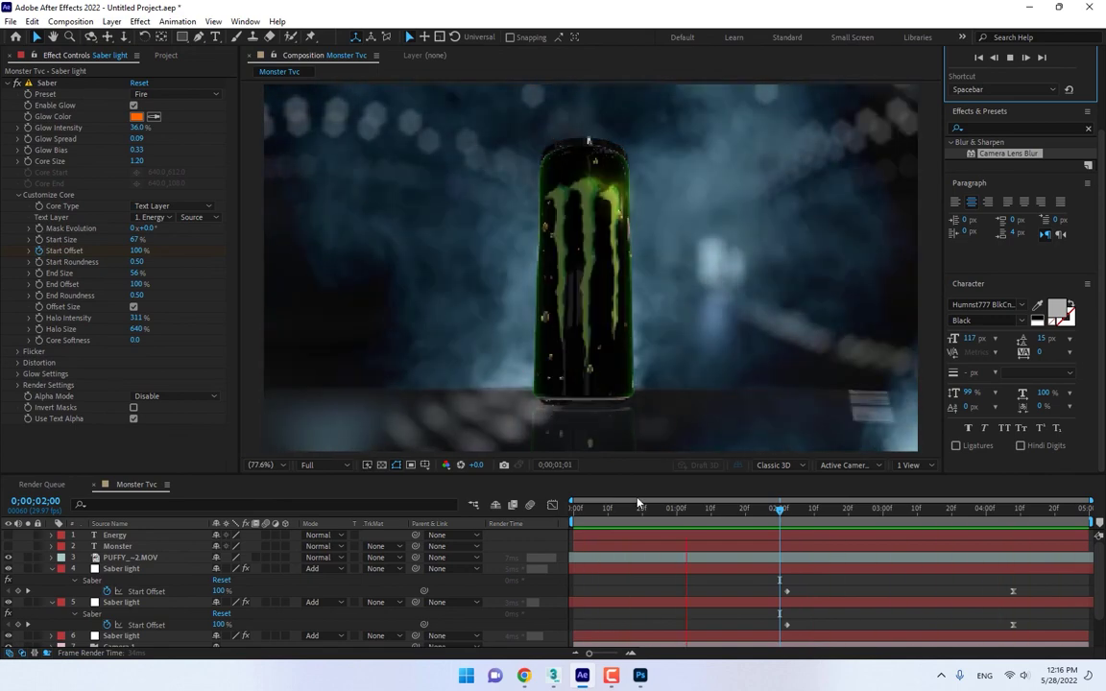
left_click_drag(600, 517, 631, 519)
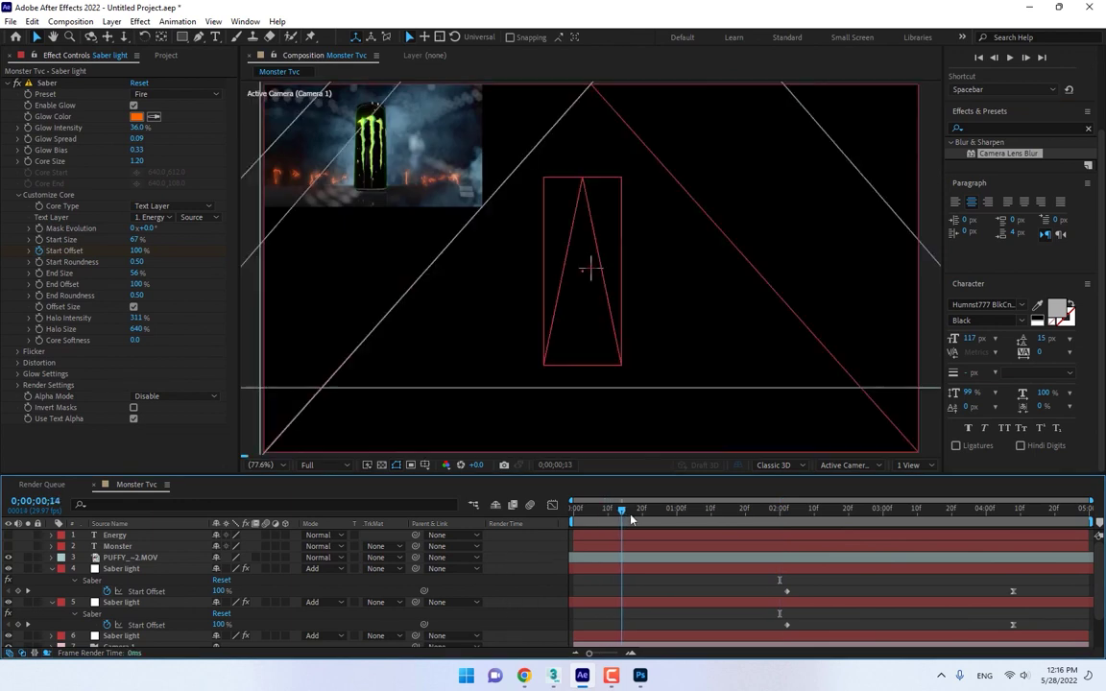